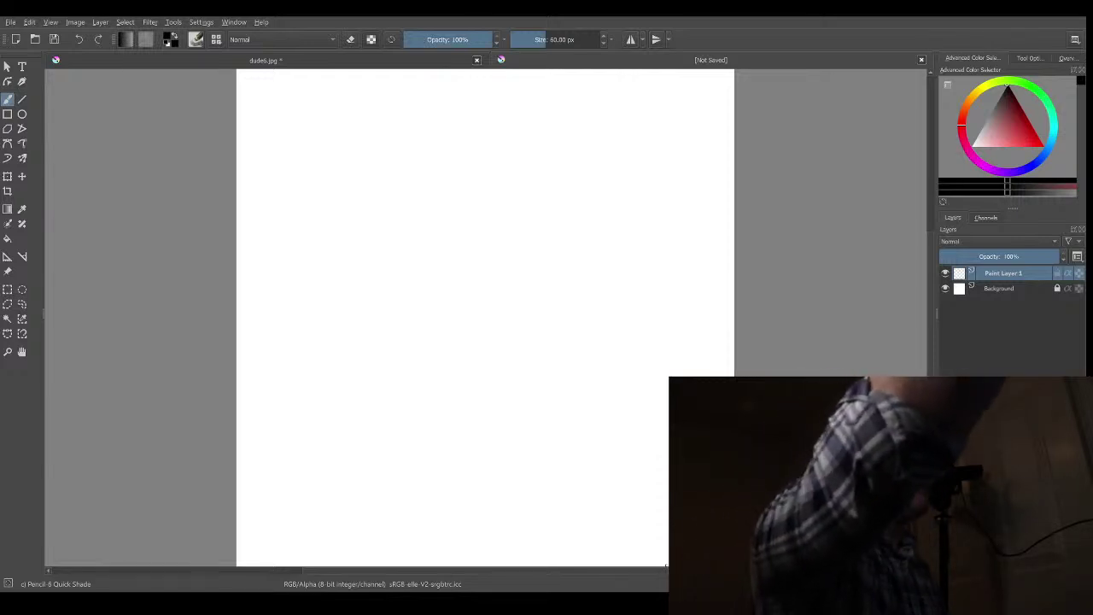
# Sketch several loose diagonal pencil strokes in the upper middle of the blank canvas on Paint Layer 1
pyautogui.moveTo(450, 219); pyautogui.dragTo(406, 322)
pyautogui.moveTo(479, 263); pyautogui.dragTo(410, 353)
pyautogui.moveTo(538, 253); pyautogui.dragTo(439, 354)
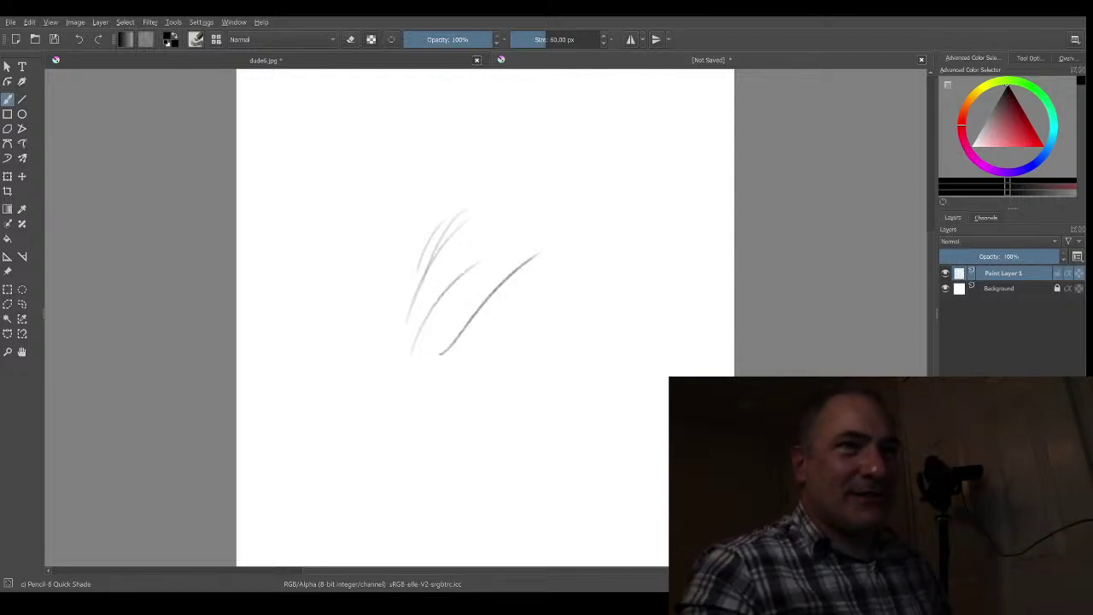
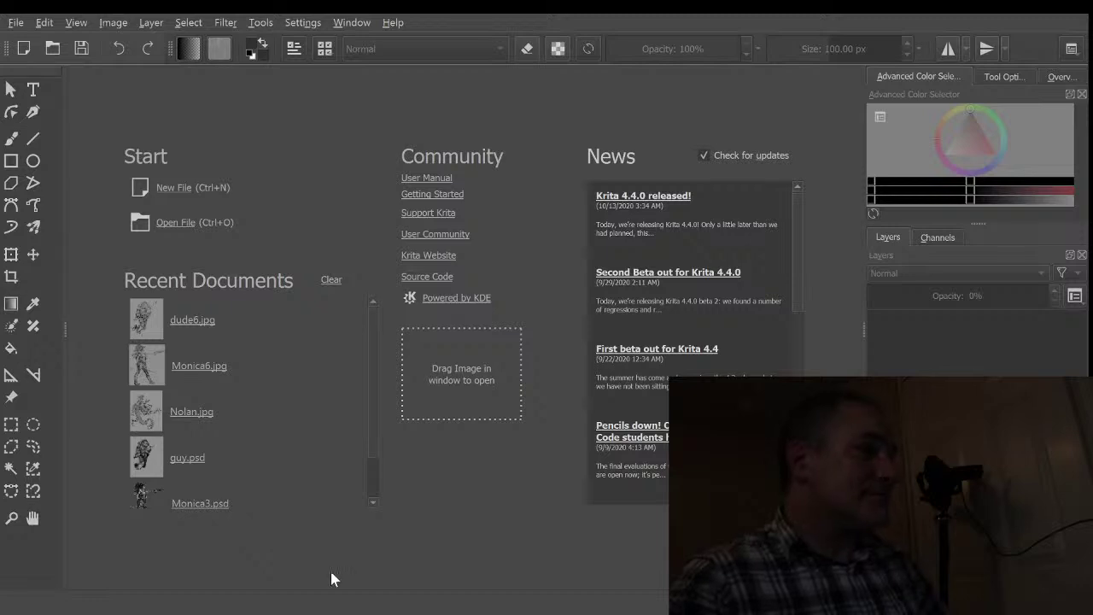
# Examine the pencil drawing in IMG_5726.HEIC, from the full composition down to the figure's face
pyautogui.click(1030, 9)
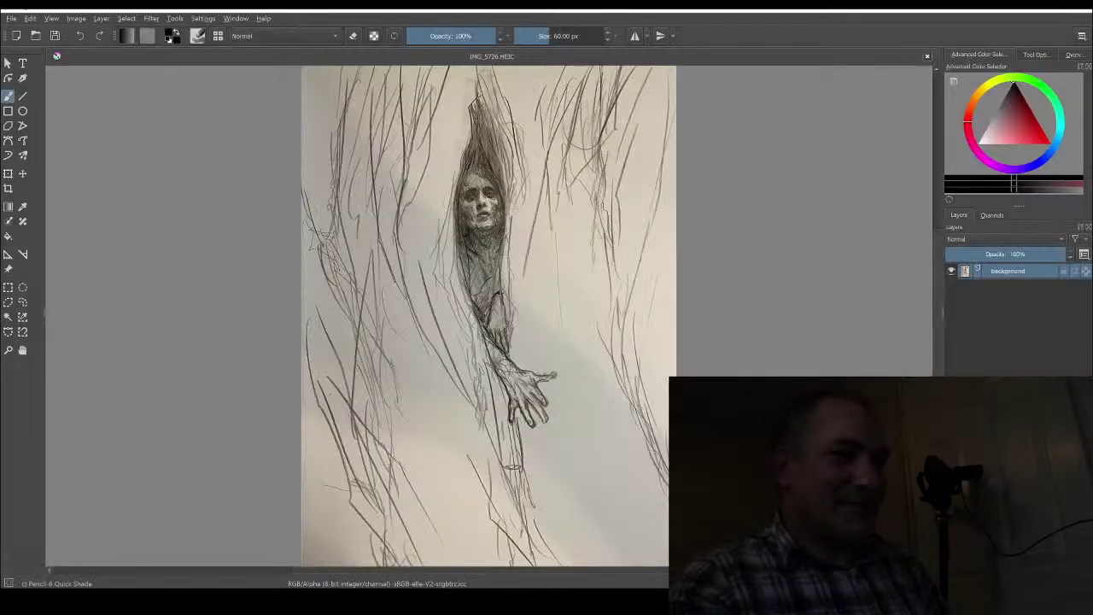
pyautogui.scroll(-2, 398, 345)
pyautogui.scroll(2, 410, 346)
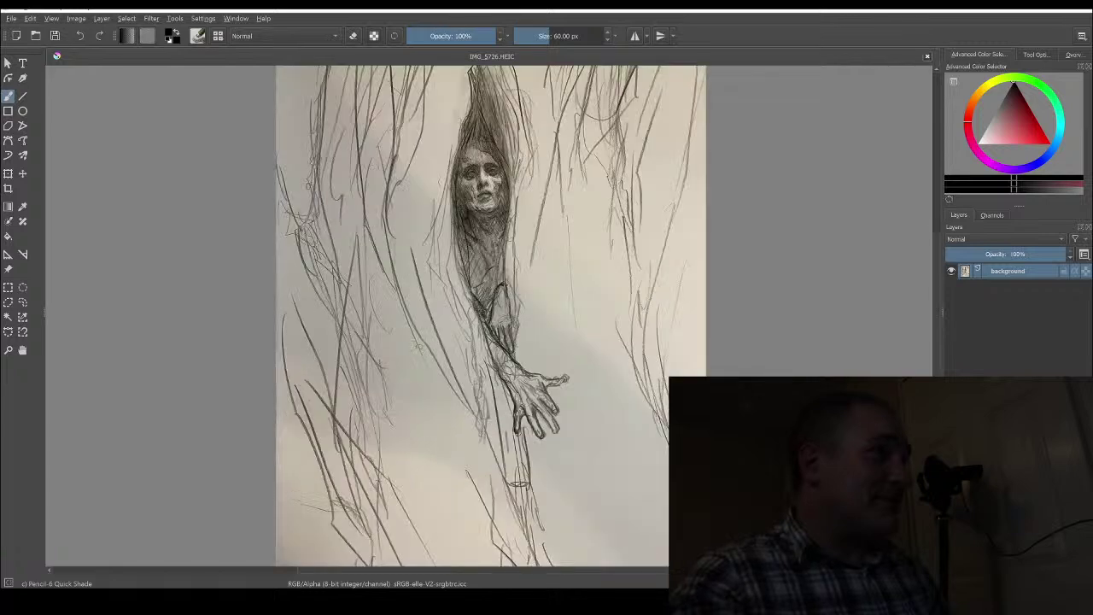
pyautogui.scroll(3, 416, 345)
pyautogui.scroll(-1, 505, 346)
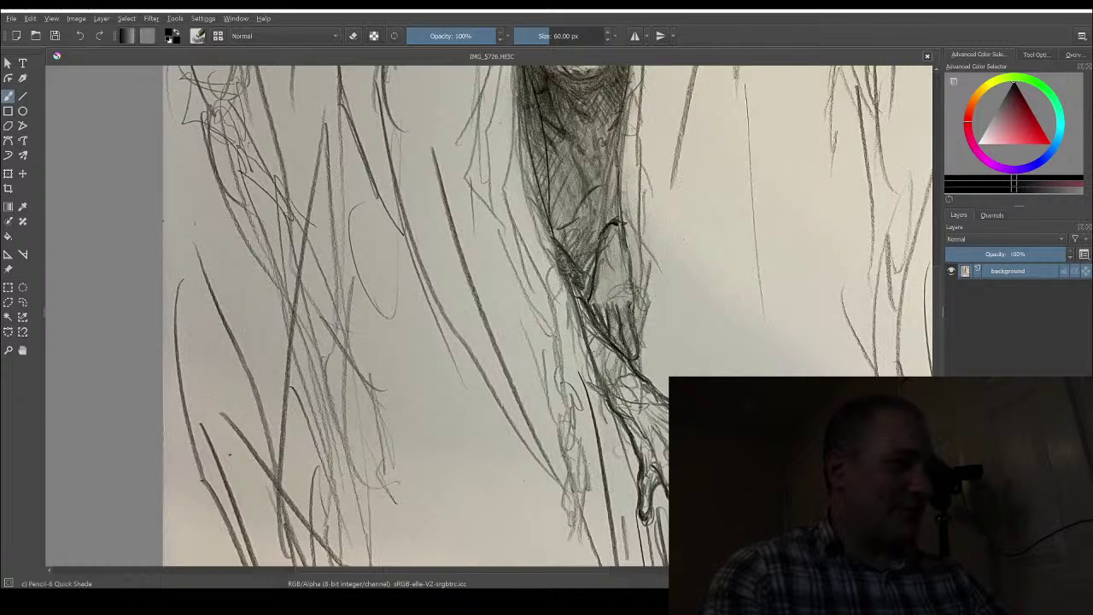
pyautogui.moveTo(469, 179)
pyautogui.mouseDown()
pyautogui.moveTo(422, 411)
pyautogui.moveTo(374, 433)
pyautogui.moveTo(357, 461)
pyautogui.mouseUp()
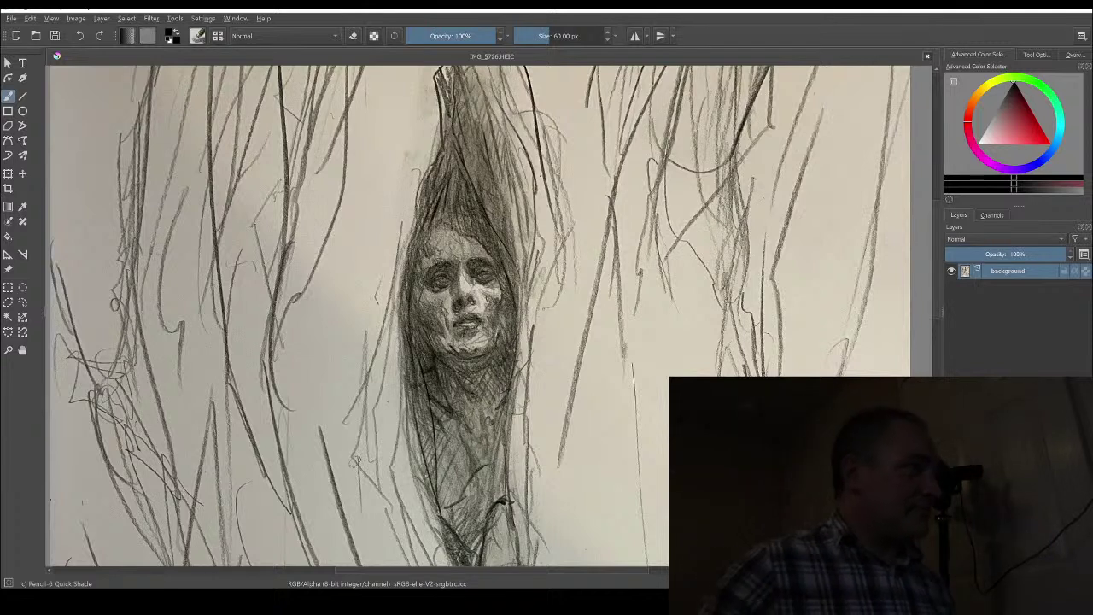
pyautogui.scroll(2, 529, 355)
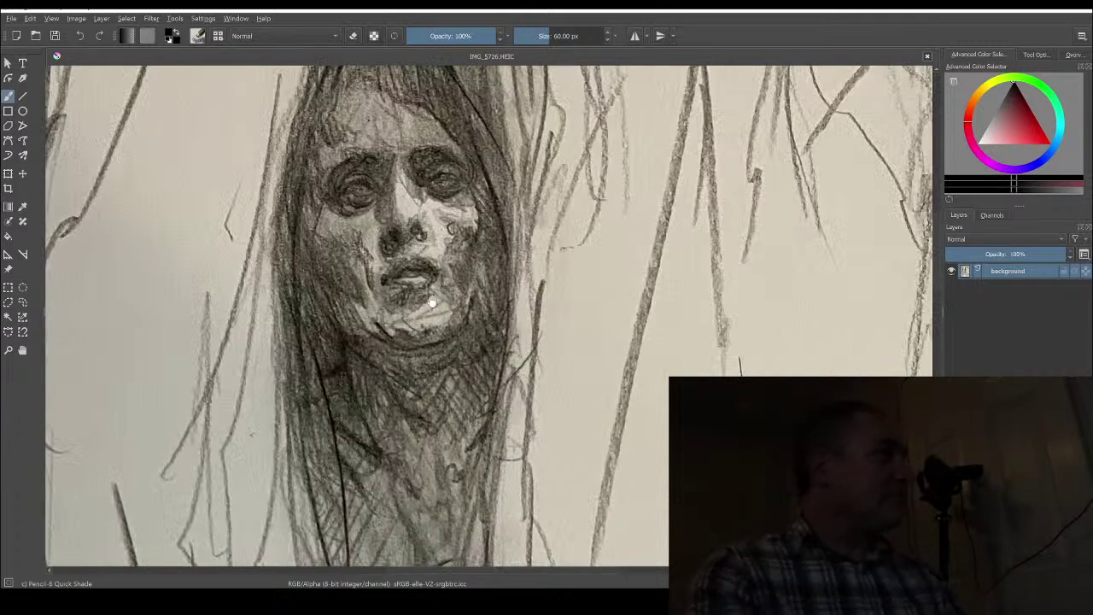
pyautogui.moveTo(440, 265); pyautogui.dragTo(538, 361)
pyautogui.scroll(2, 532, 342)
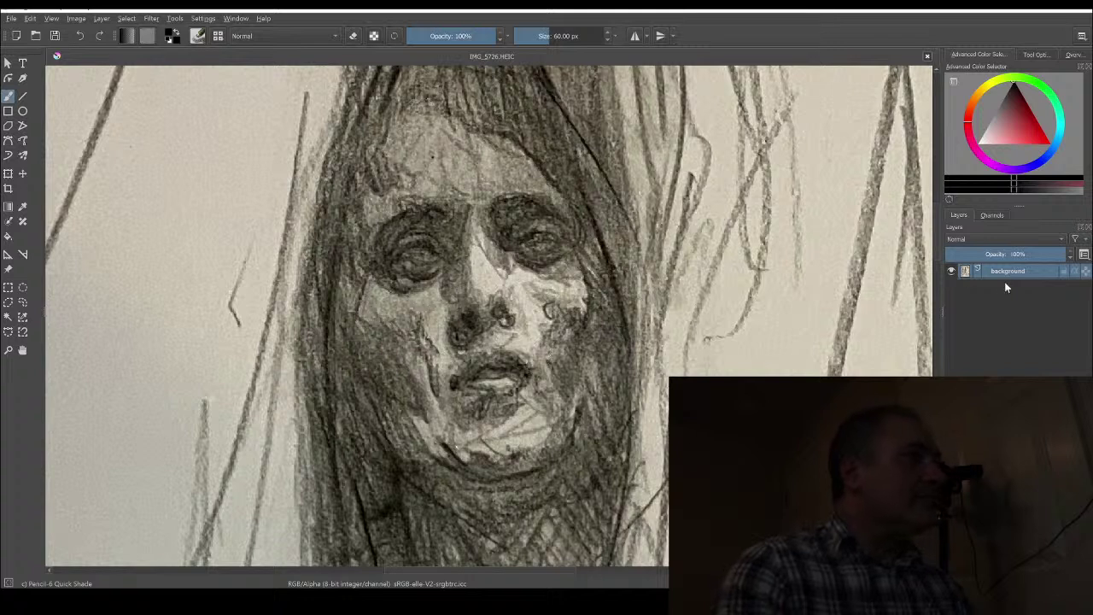
# Add a paint layer above the background and sample the dark nostril tone for a 38 px brush
pyautogui.press('Insert')
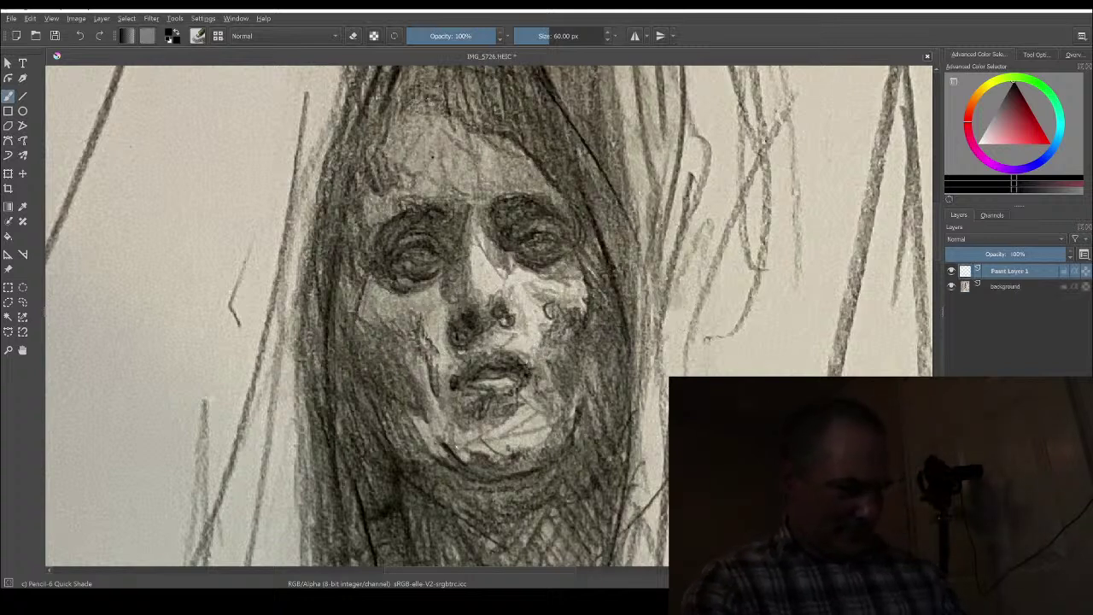
pyautogui.keyDown('ctrl'); pyautogui.click(466, 314); pyautogui.keyUp('ctrl')
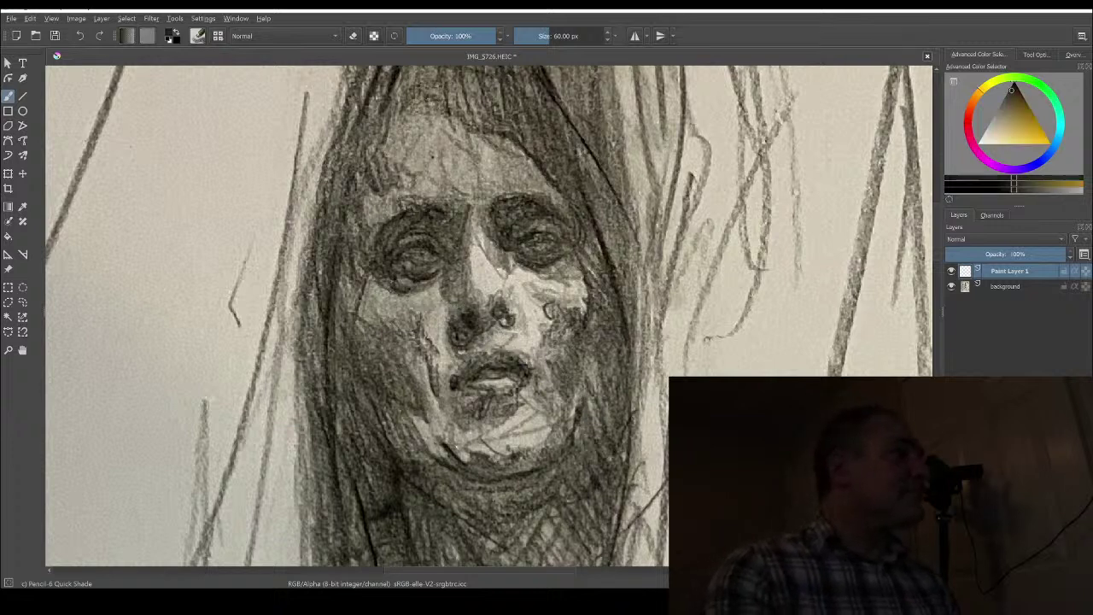
pyautogui.press('[')
pyautogui.press('[')
pyautogui.press('[')
pyautogui.press('[')
pyautogui.press('[')
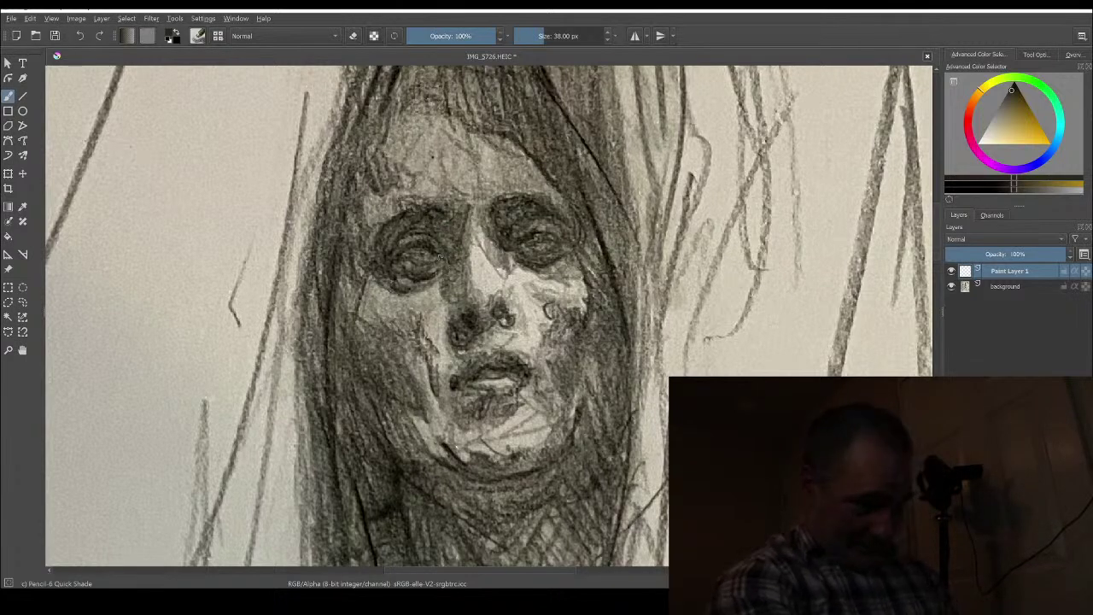
# Return to the Freehand Brush tool and reduce the brush size to 9.29 px
pyautogui.hotkey('ctrl', '-')
pyautogui.hotkey('ctrl', '+')
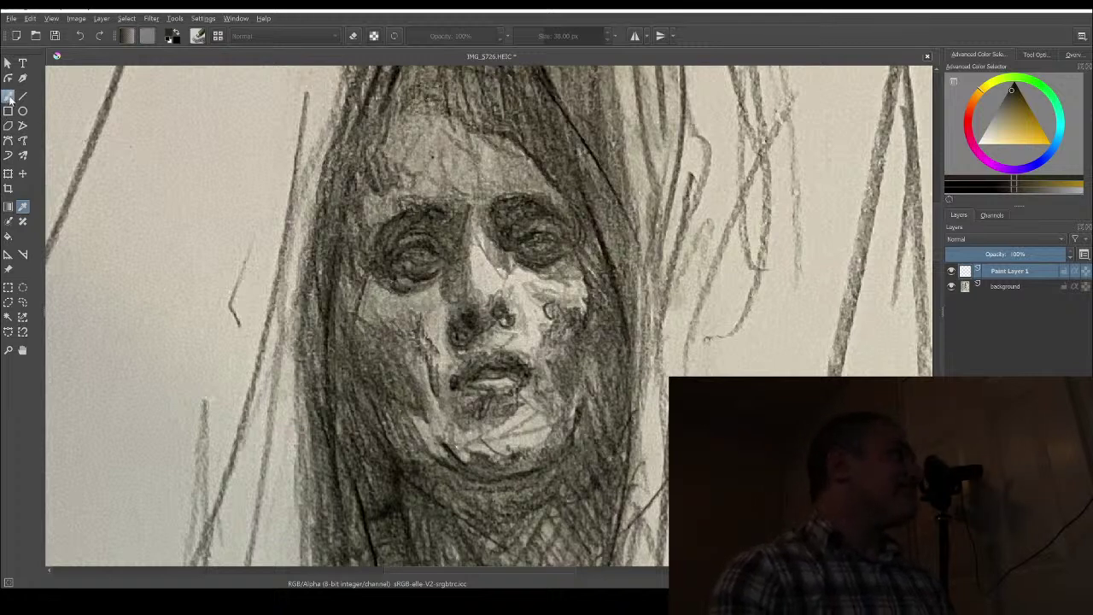
pyautogui.click(9, 96)
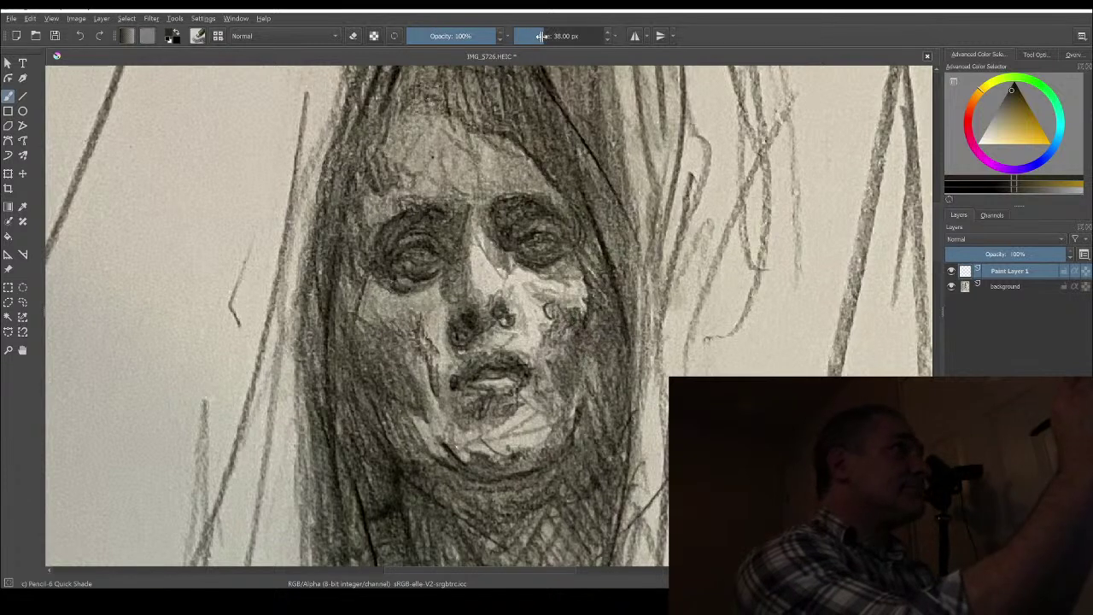
pyautogui.press('[')
pyautogui.press('[')
pyautogui.press('[')
pyautogui.press('[')
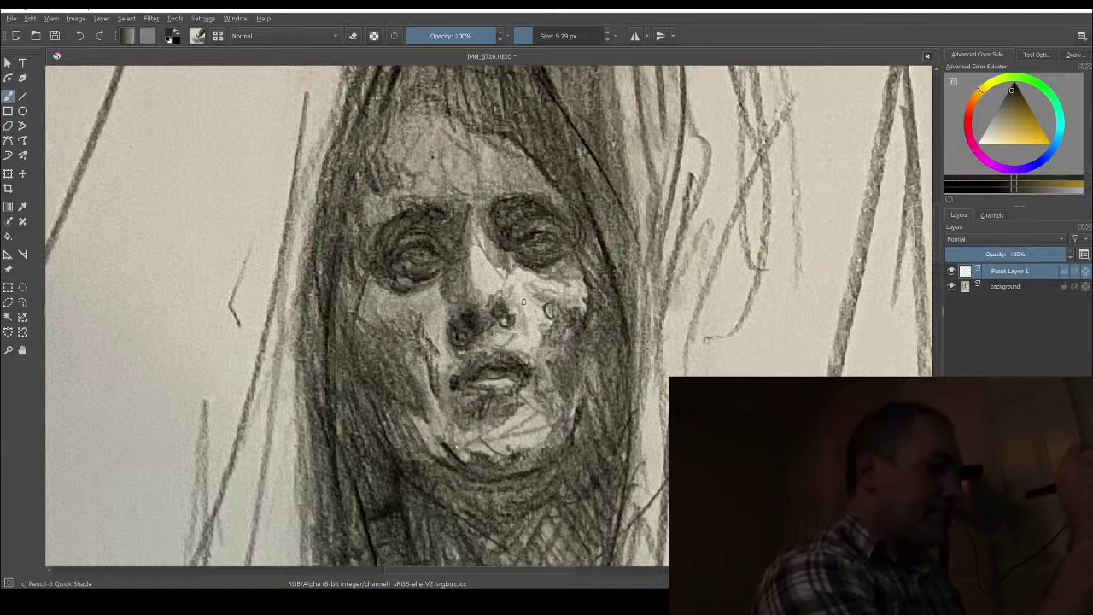
# Sample the light skin tone beside the nose and paint highlights around the nostril, upper lip and bridge of the nose
pyautogui.keyDown('ctrl'); pyautogui.click(523, 303); pyautogui.keyUp('ctrl')
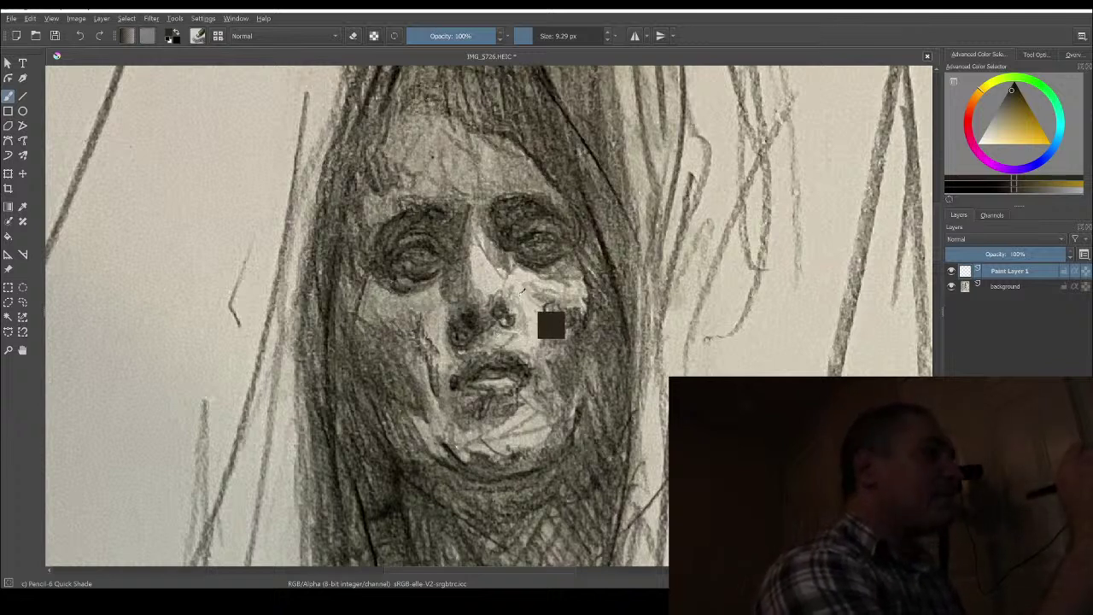
pyautogui.moveTo(512, 292); pyautogui.dragTo(511, 303)
pyautogui.moveTo(511, 304)
pyautogui.mouseDown()
pyautogui.moveTo(517, 318)
pyautogui.moveTo(497, 348)
pyautogui.mouseUp()
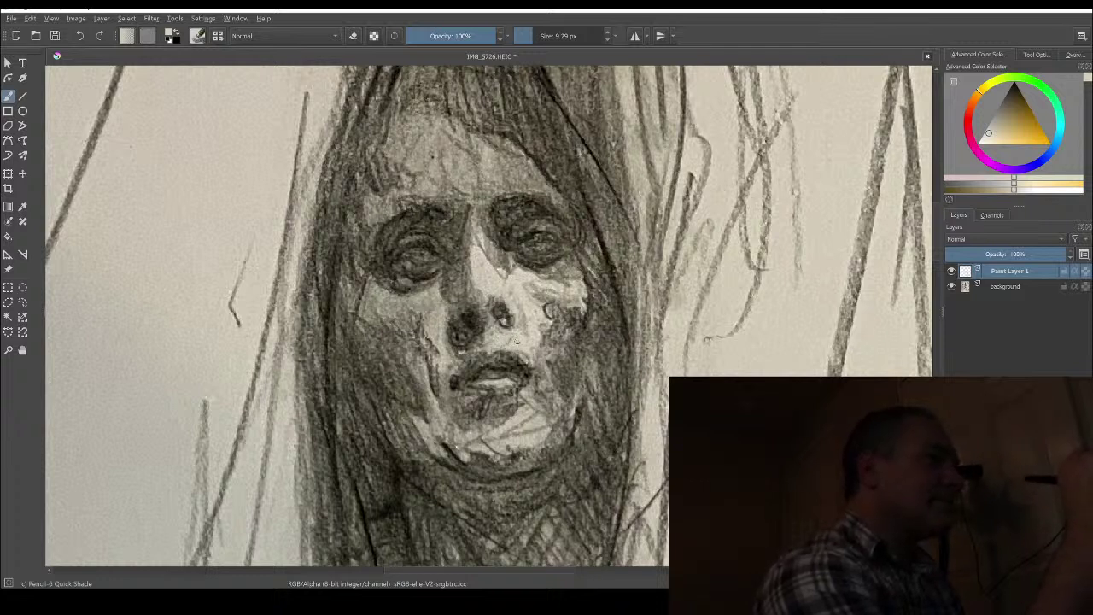
pyautogui.moveTo(528, 343); pyautogui.dragTo(538, 340)
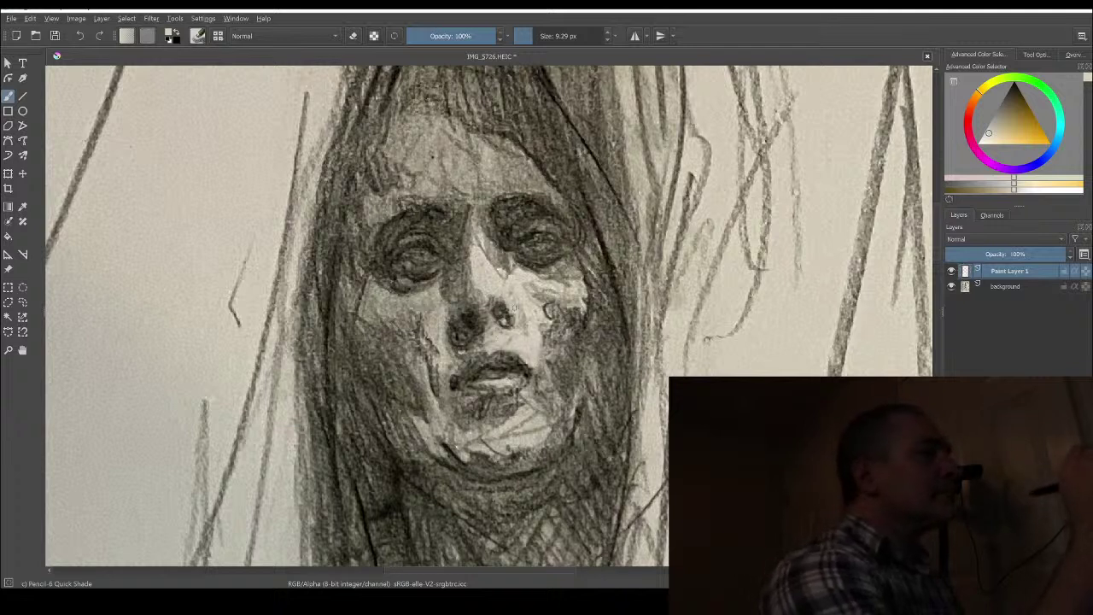
pyautogui.moveTo(519, 321); pyautogui.dragTo(504, 329)
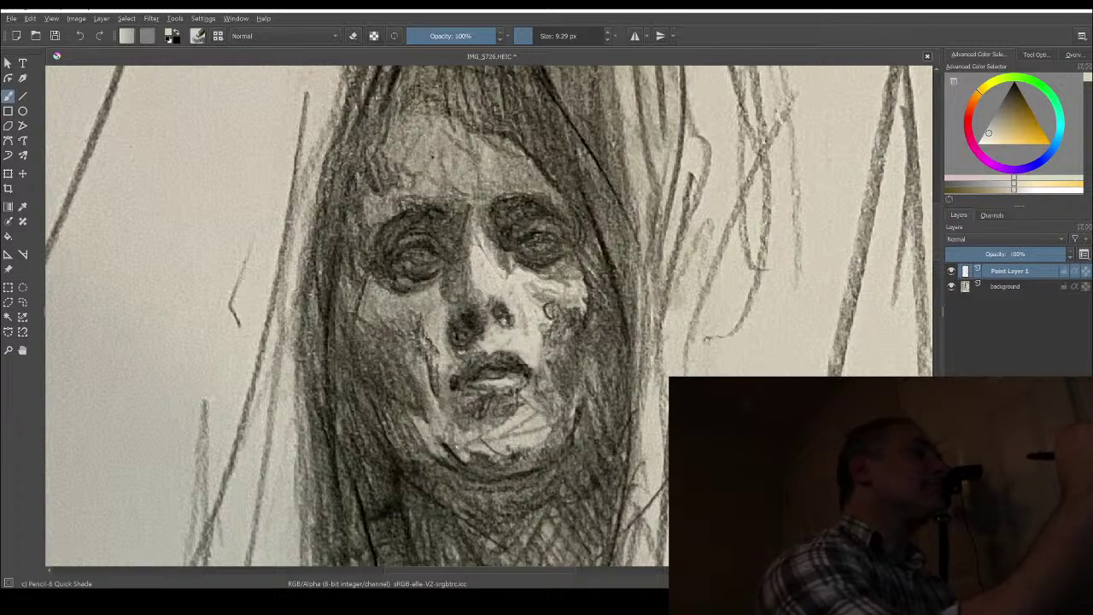
pyautogui.moveTo(495, 257); pyautogui.dragTo(516, 277)
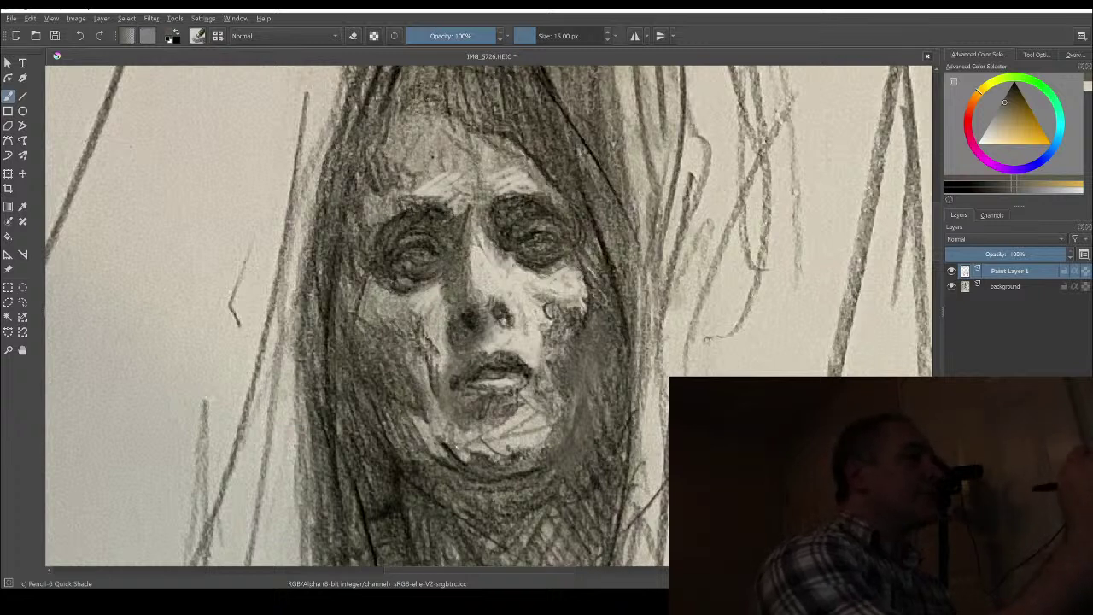
# Lighten the eyeball on the image's left side and deepen the shadow around its socket with tones sampled from the face
pyautogui.keyDown('ctrl'); pyautogui.click(470, 336); pyautogui.keyUp('ctrl')
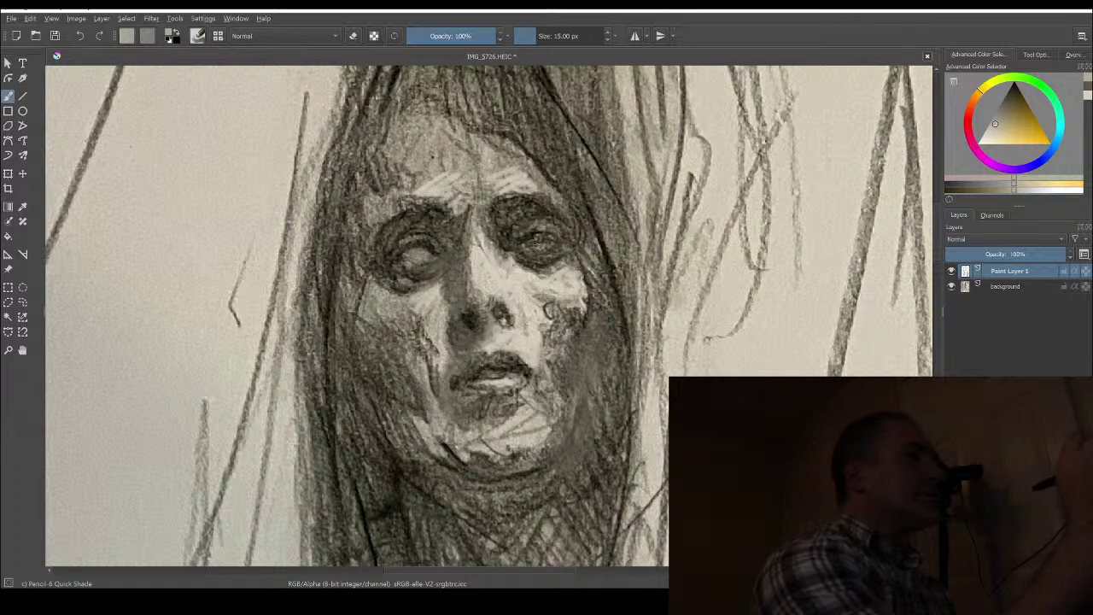
pyautogui.keyDown('ctrl'); pyautogui.click(532, 236); pyautogui.keyUp('ctrl')
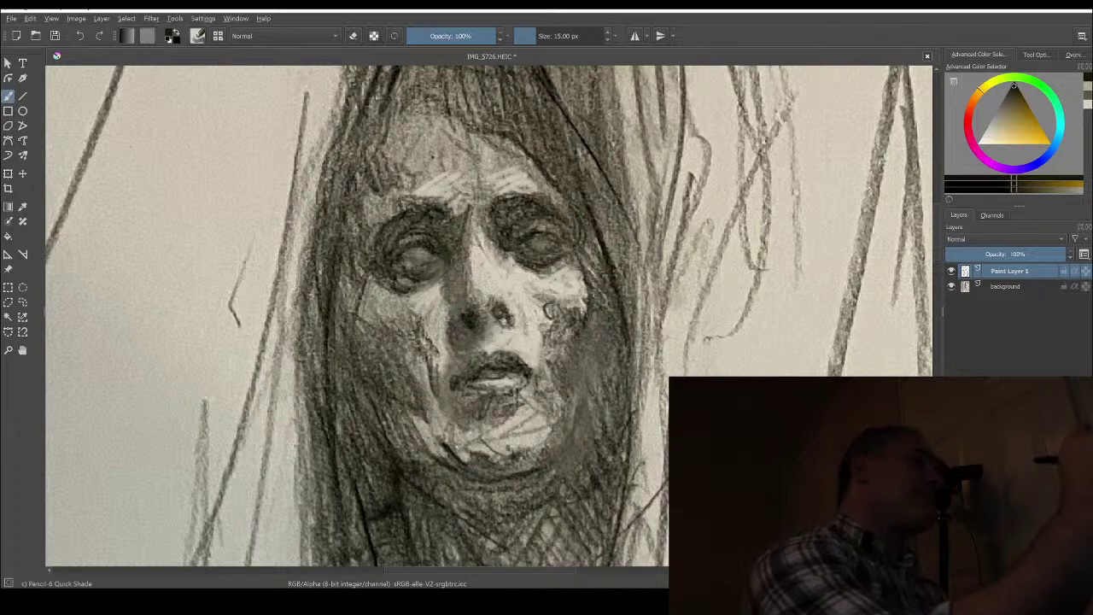
pyautogui.moveTo(399, 225)
pyautogui.mouseDown()
pyautogui.moveTo(374, 248)
pyautogui.moveTo(391, 282)
pyautogui.moveTo(411, 286)
pyautogui.mouseUp()
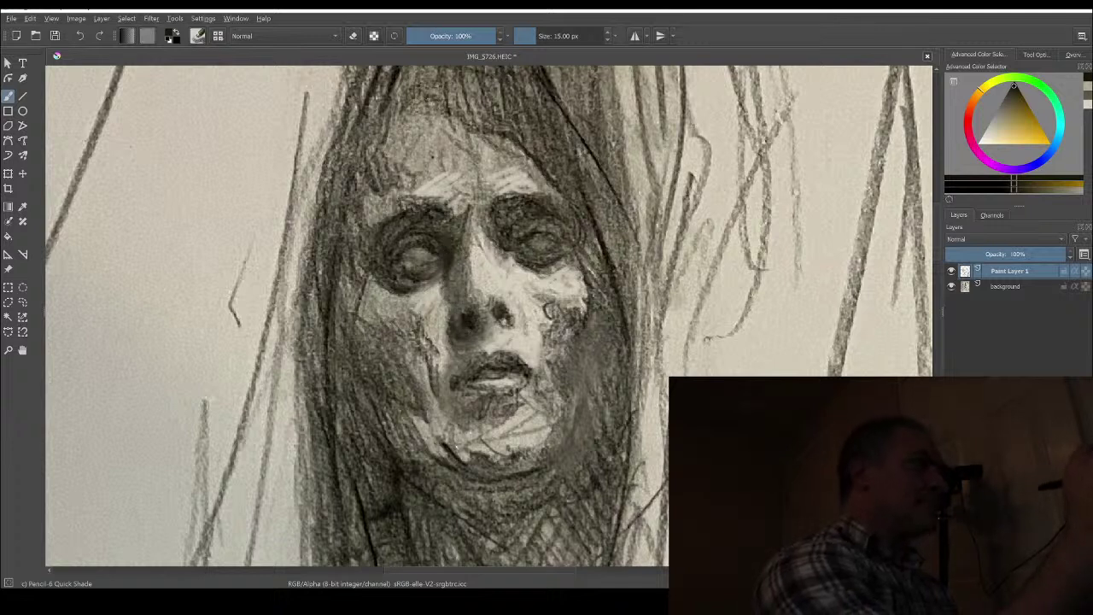
# Smooth the jaw shadow with a sampled grey, and paint the chin and the area beside the mouth in a sampled light tone
pyautogui.keyDown('ctrl'); pyautogui.click(612, 328); pyautogui.keyUp('ctrl')
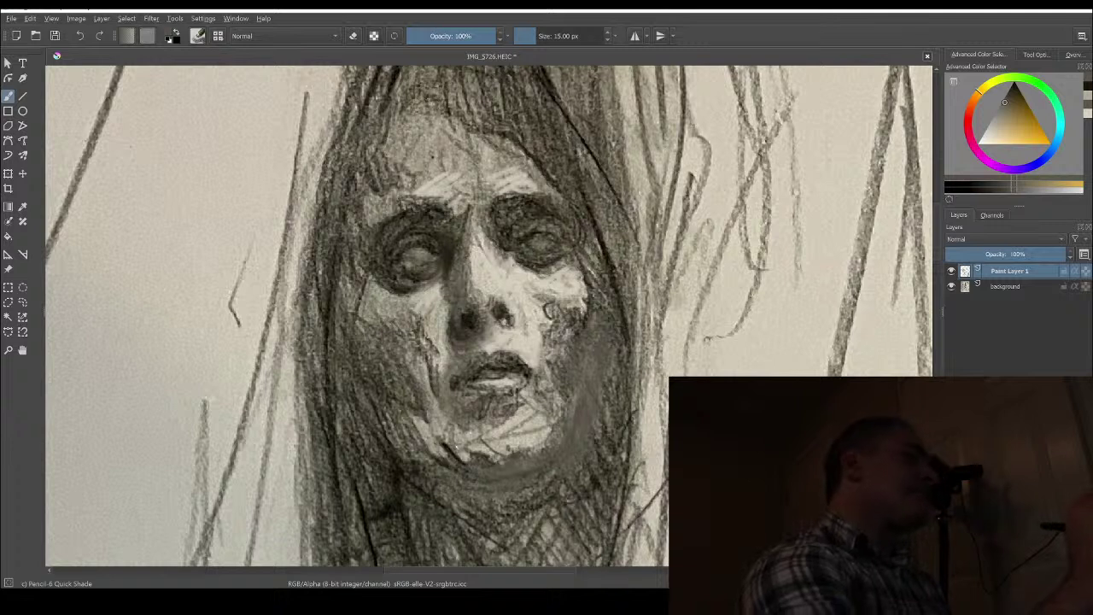
pyautogui.keyDown('ctrl'); pyautogui.click(512, 428); pyautogui.keyUp('ctrl')
pyautogui.moveTo(495, 427); pyautogui.dragTo(522, 413)
pyautogui.moveTo(514, 454)
pyautogui.mouseDown()
pyautogui.moveTo(531, 449)
pyautogui.moveTo(545, 334)
pyautogui.mouseUp()
# Blend the eye sockets, shadowed cheek and nose bridge by alternating dark, mid and light tones
pyautogui.keyDown('ctrl'); pyautogui.click(517, 365); pyautogui.keyUp('ctrl')
pyautogui.press('x')
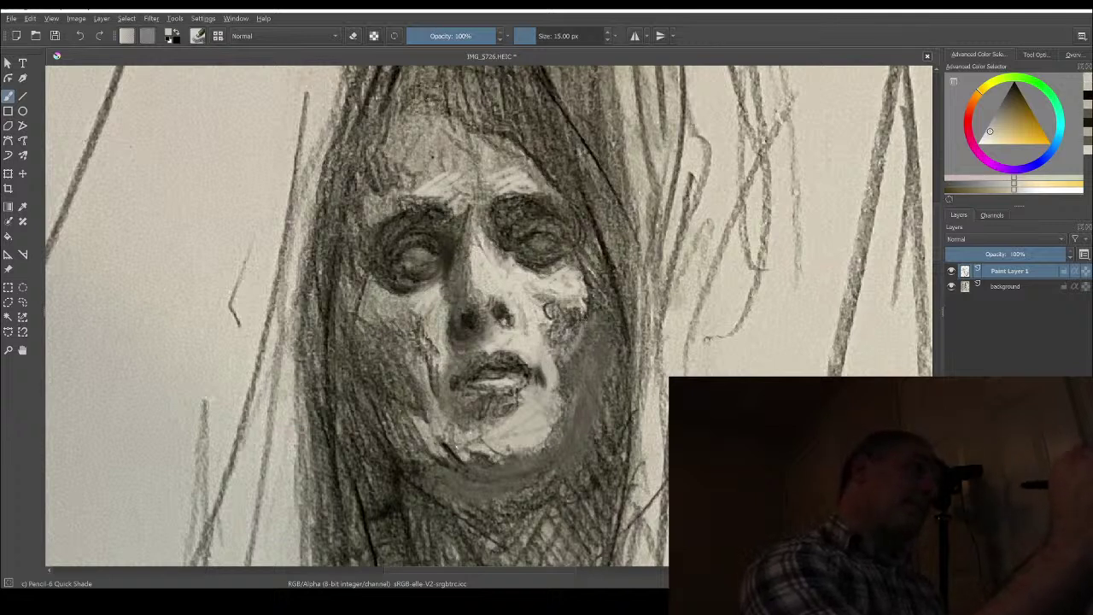
pyautogui.press('x')
pyautogui.press('x')
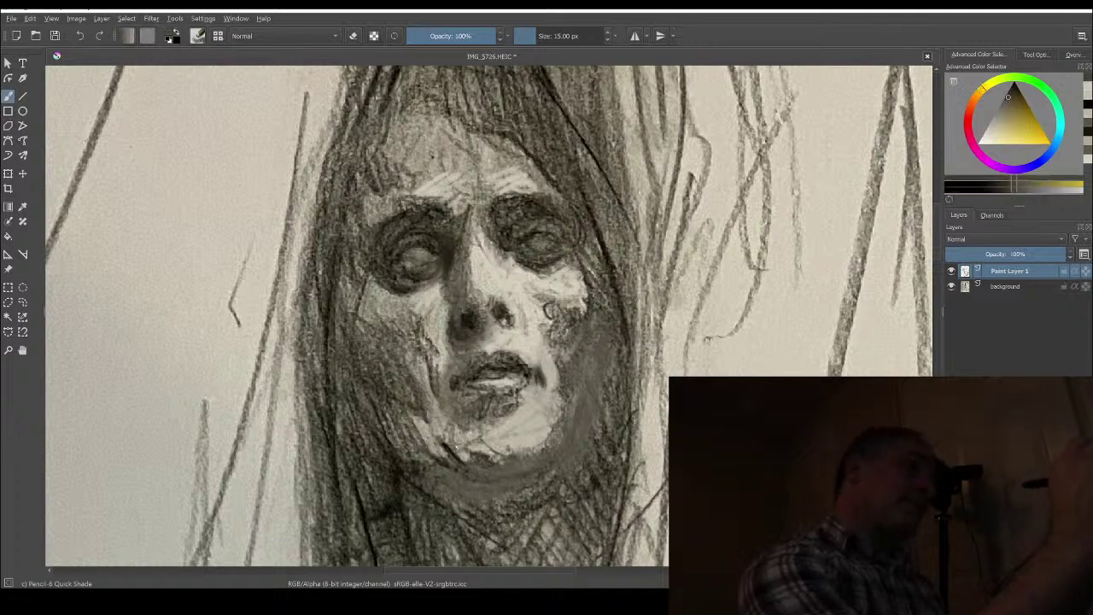
pyautogui.press('x')
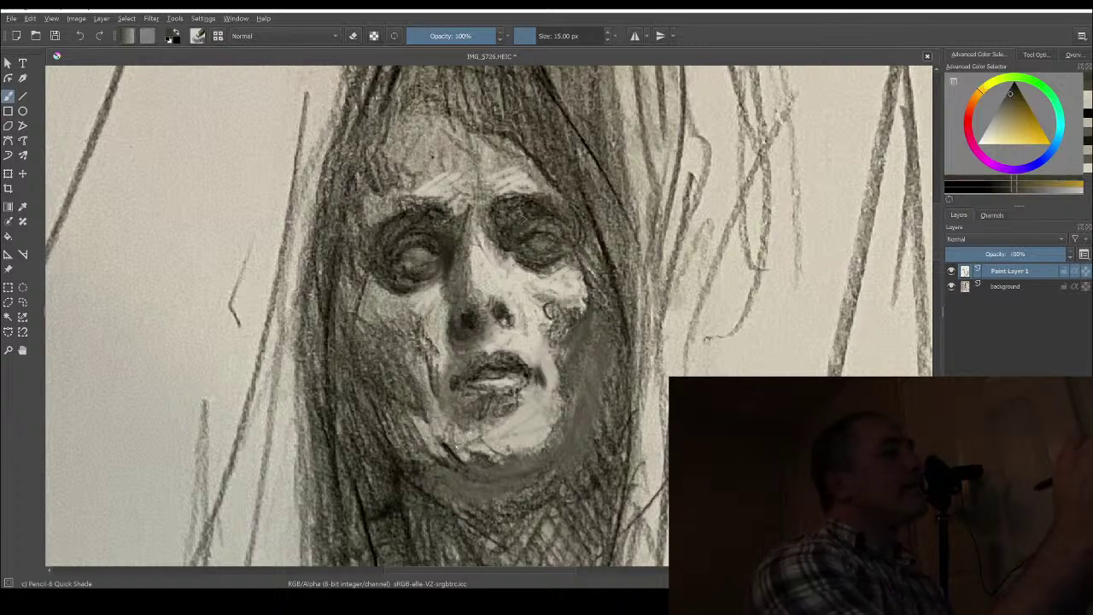
pyautogui.press('x')
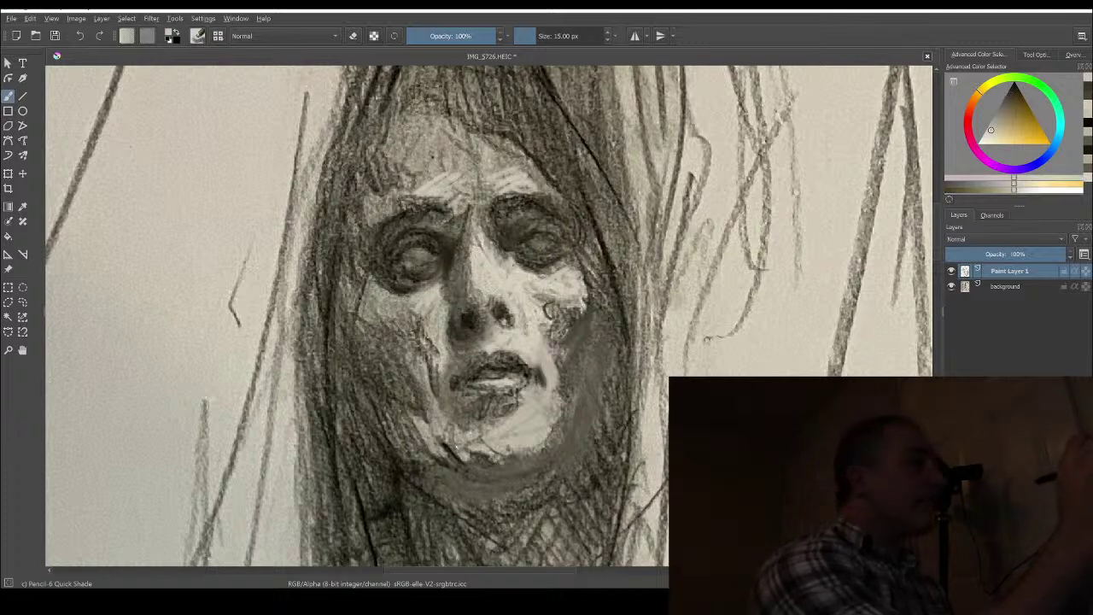
pyautogui.press('x')
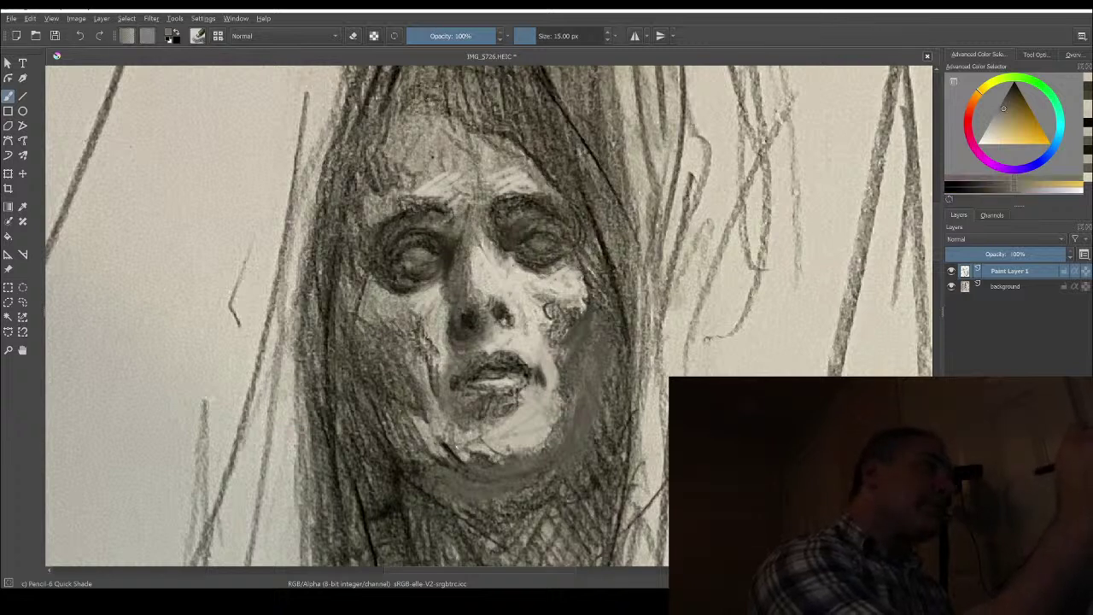
pyautogui.press('x')
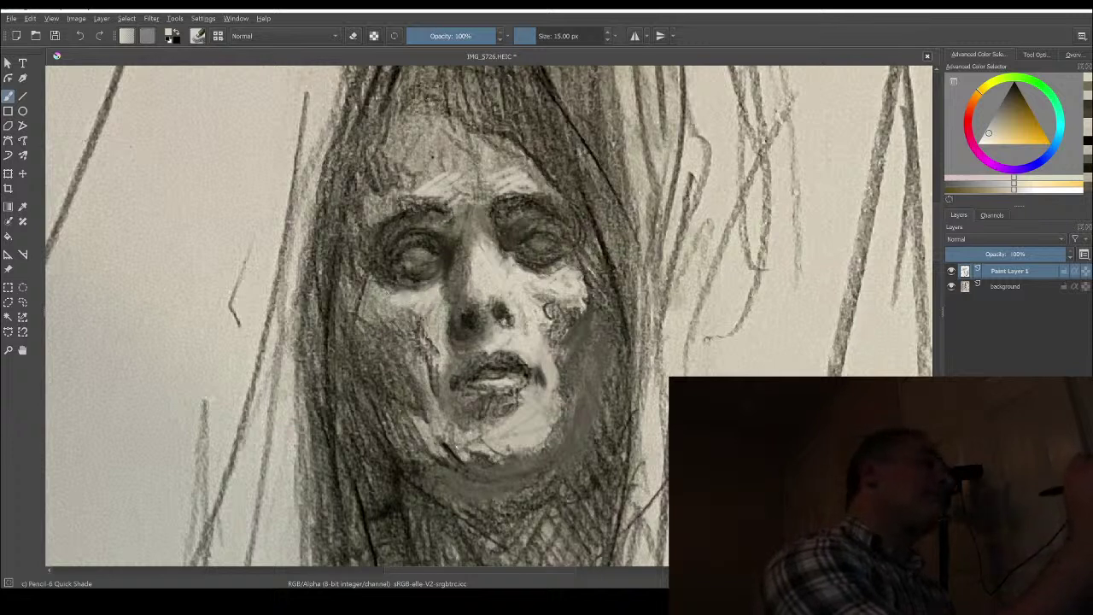
# Set the brush size to 6 px for fine facial details
pyautogui.press('[')
pyautogui.press('[')
pyautogui.press('[')
pyautogui.press('[')
pyautogui.press('[')
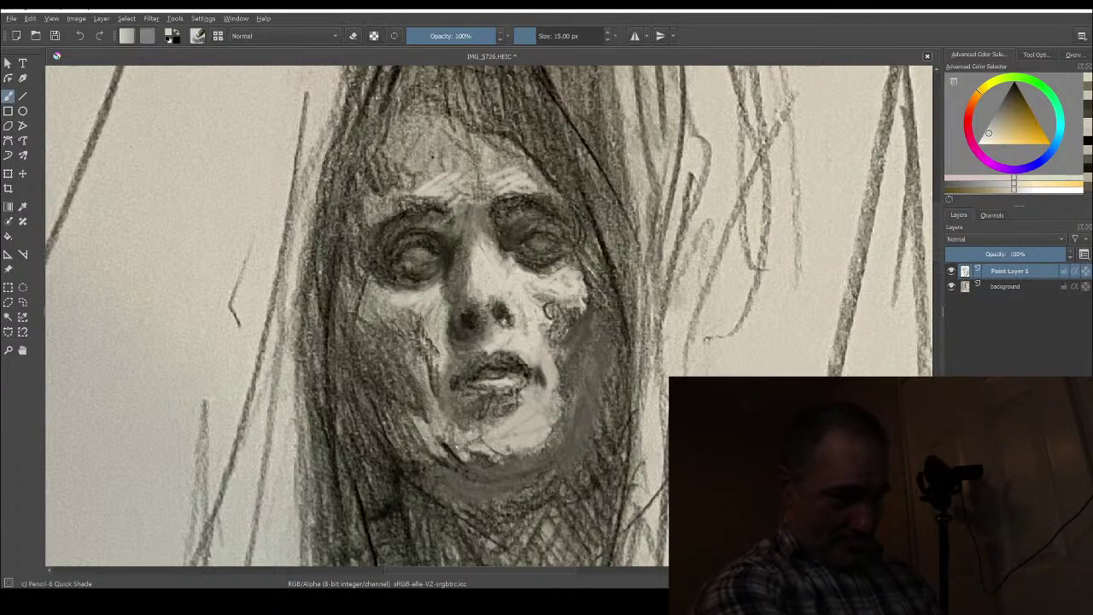
pyautogui.press('[')
pyautogui.press('[')
pyautogui.press('[')
pyautogui.press('[')
pyautogui.press('[')
pyautogui.press('[')
pyautogui.press('[')
pyautogui.press('[')
pyautogui.press('[')
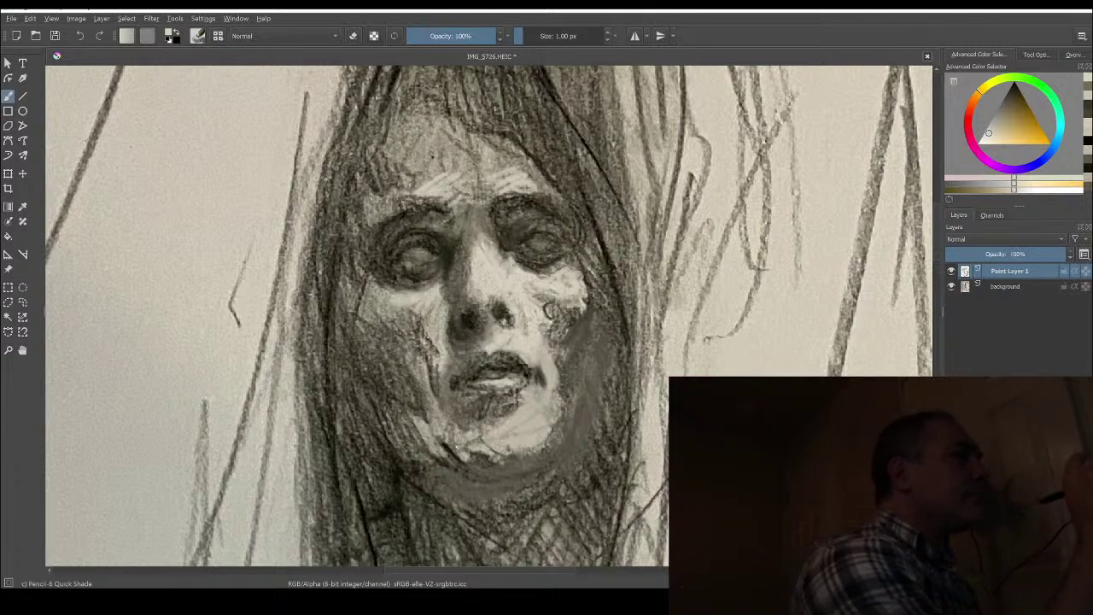
pyautogui.press(']')
pyautogui.press(']')
pyautogui.press(']')
pyautogui.press(']')
pyautogui.press(']')
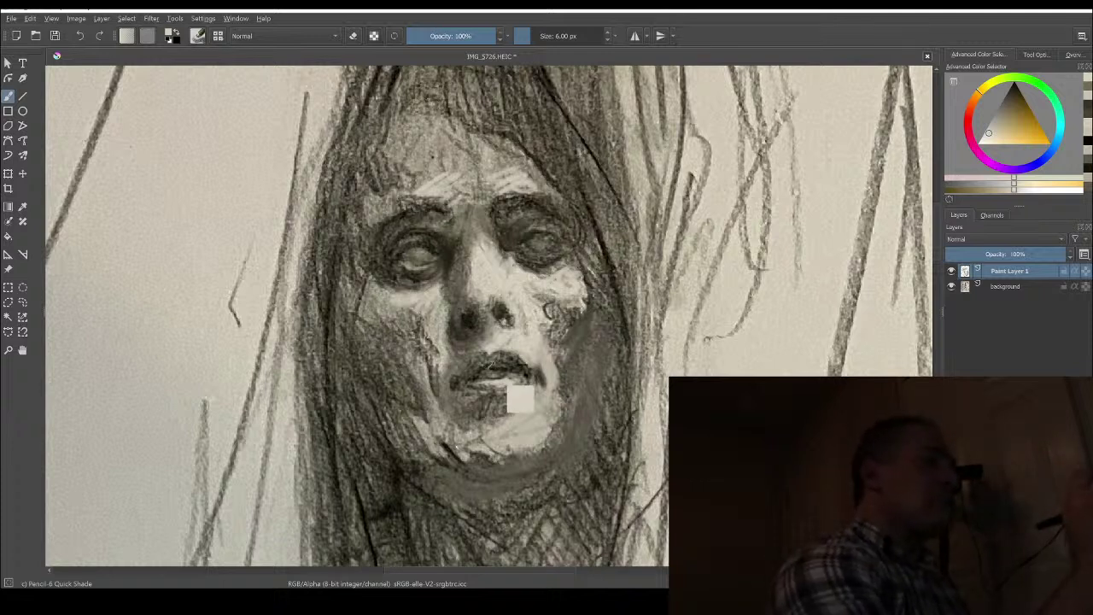
# Sample dark tones from the mouth and define the lips, nostrils and the shadow beneath the nose
pyautogui.keyDown('ctrl'); pyautogui.click(486, 363); pyautogui.keyUp('ctrl')
pyautogui.keyDown('ctrl'); pyautogui.click(500, 350); pyautogui.keyUp('ctrl')
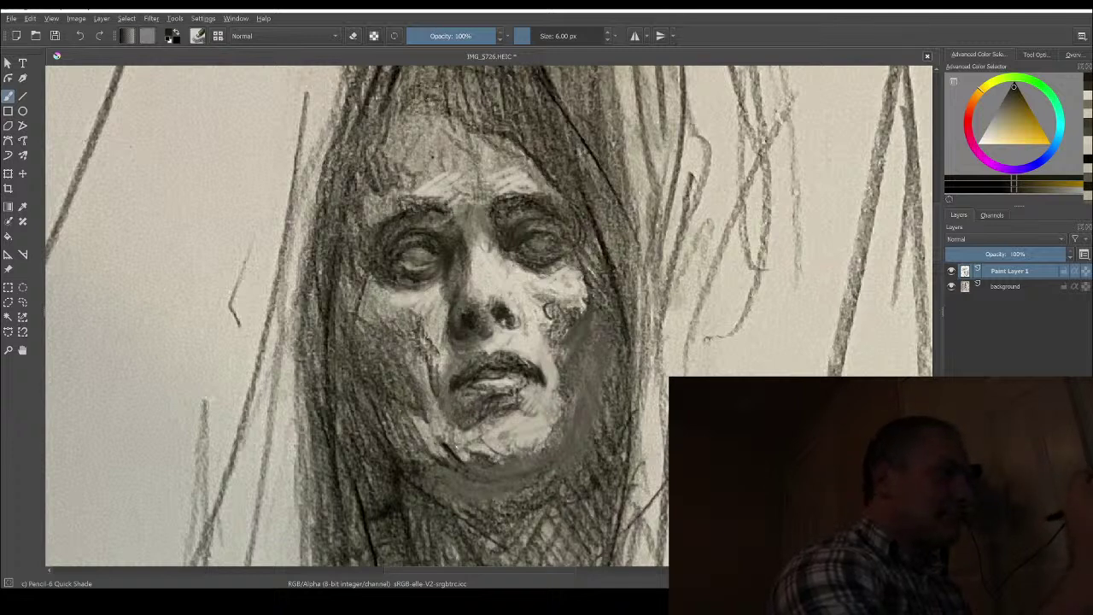
pyautogui.moveTo(451, 331)
pyautogui.mouseDown()
pyautogui.moveTo(441, 352)
pyautogui.moveTo(453, 360)
pyautogui.moveTo(501, 349)
pyautogui.mouseUp()
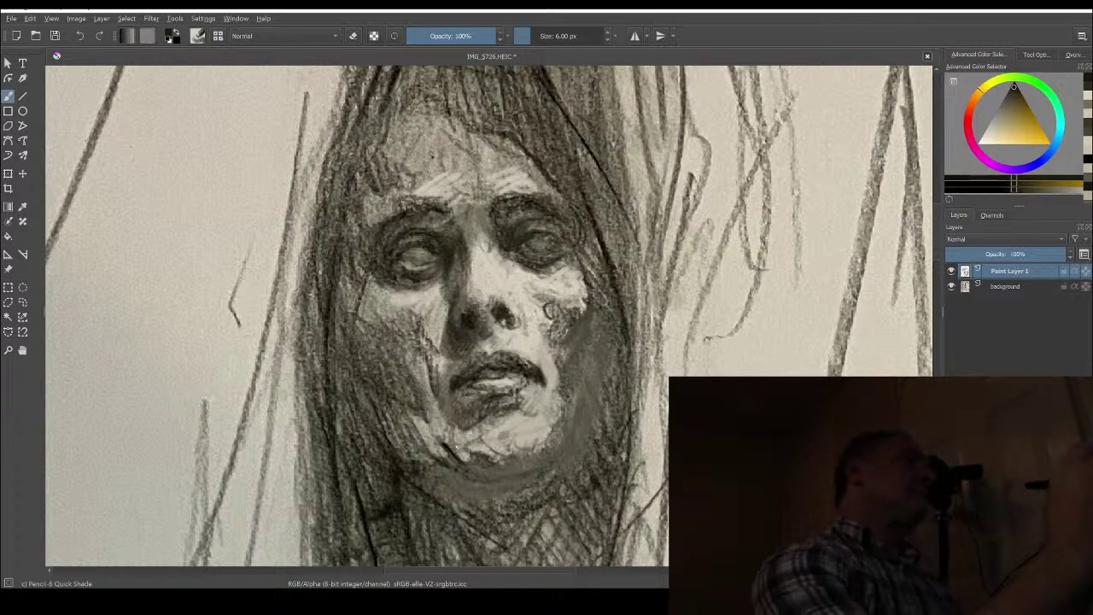
pyautogui.press('x')
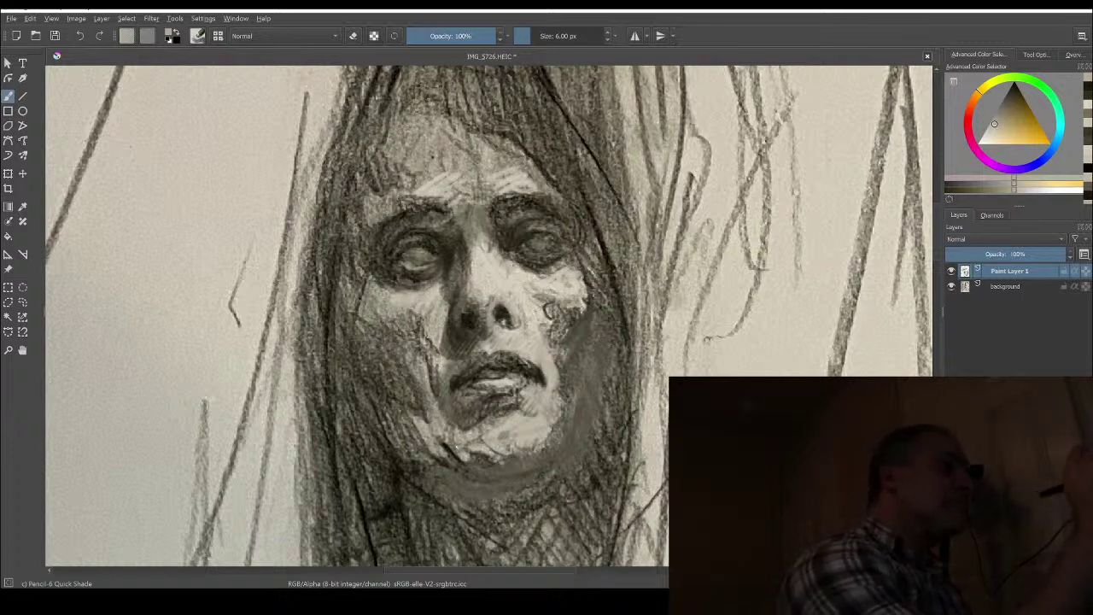
# Enlarge the brush to 35 px and smooth the cheek and forehead with a light tone sampled from the nose
pyautogui.keyDown('ctrl'); pyautogui.click(416, 245); pyautogui.keyUp('ctrl')
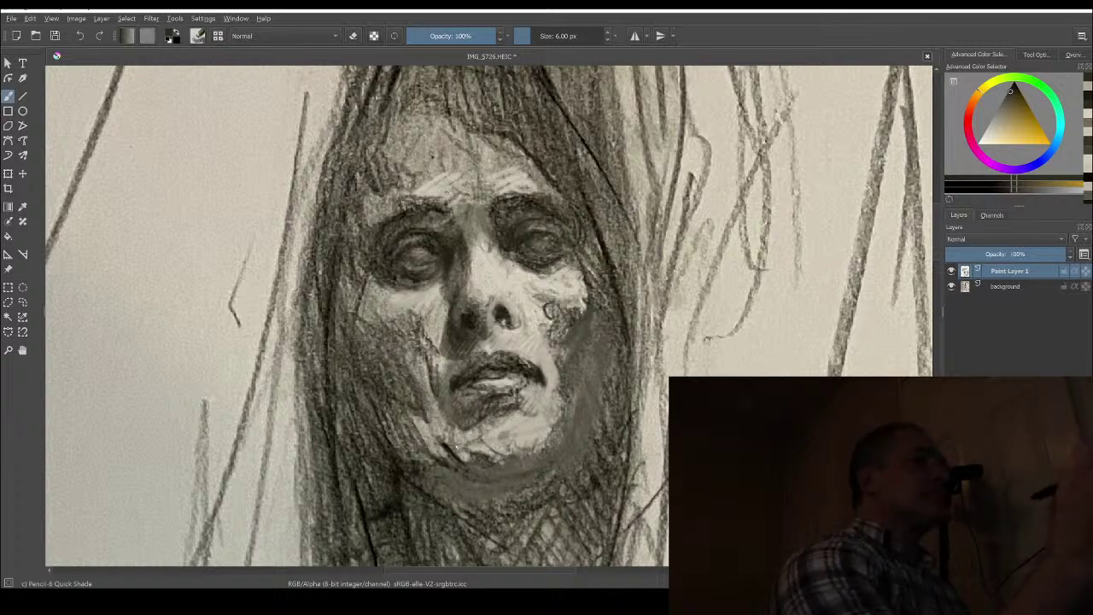
pyautogui.press(']')
pyautogui.press(']')
pyautogui.press(']')
pyautogui.press(']')
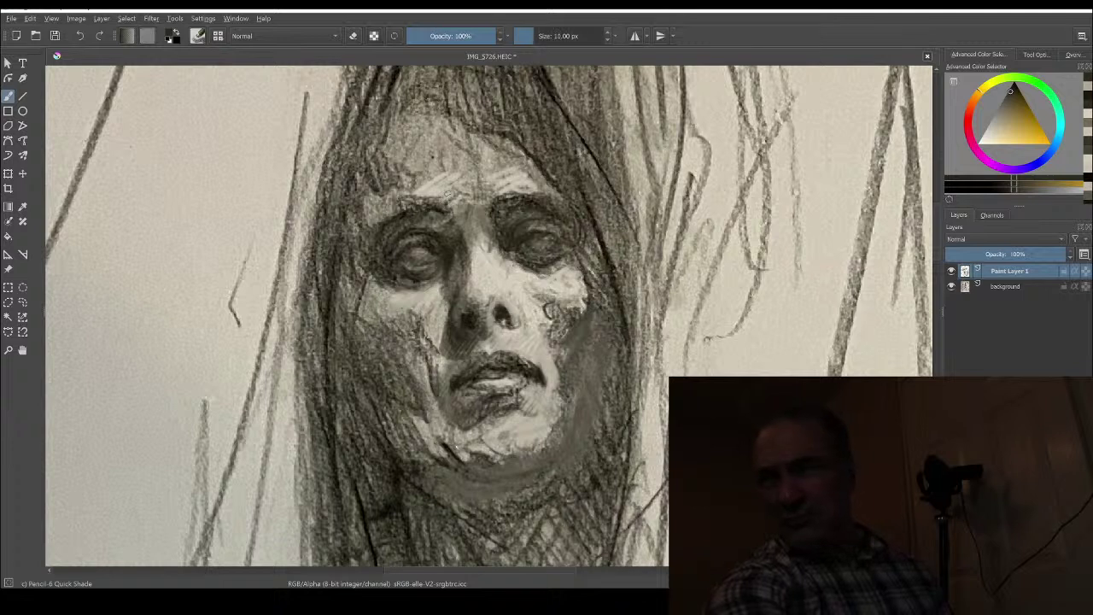
pyautogui.press(']')
pyautogui.press(']')
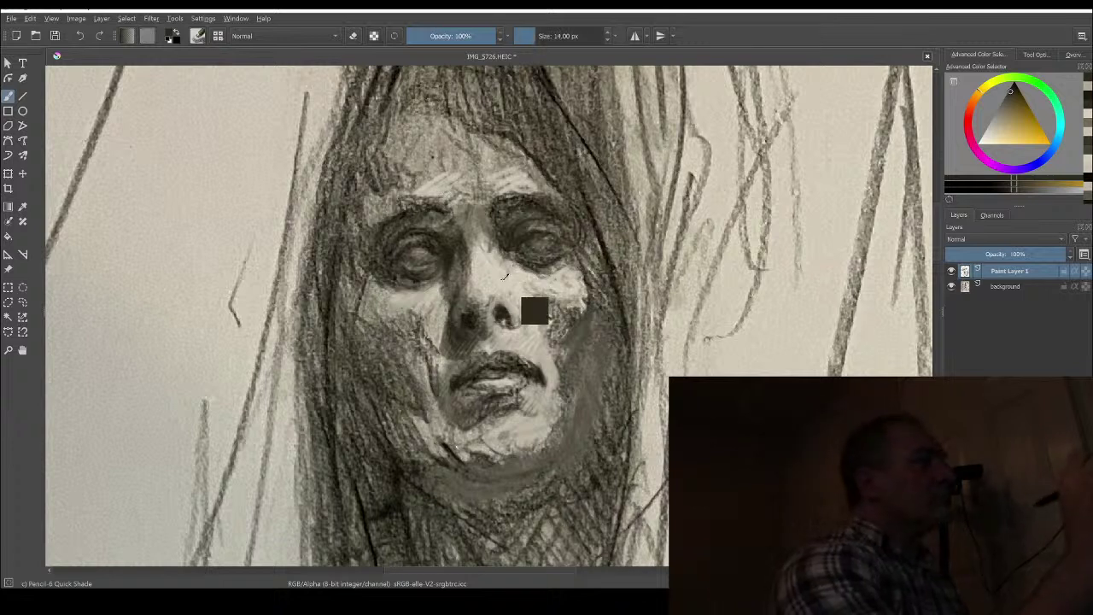
pyautogui.keyDown('ctrl'); pyautogui.click(503, 276); pyautogui.keyUp('ctrl')
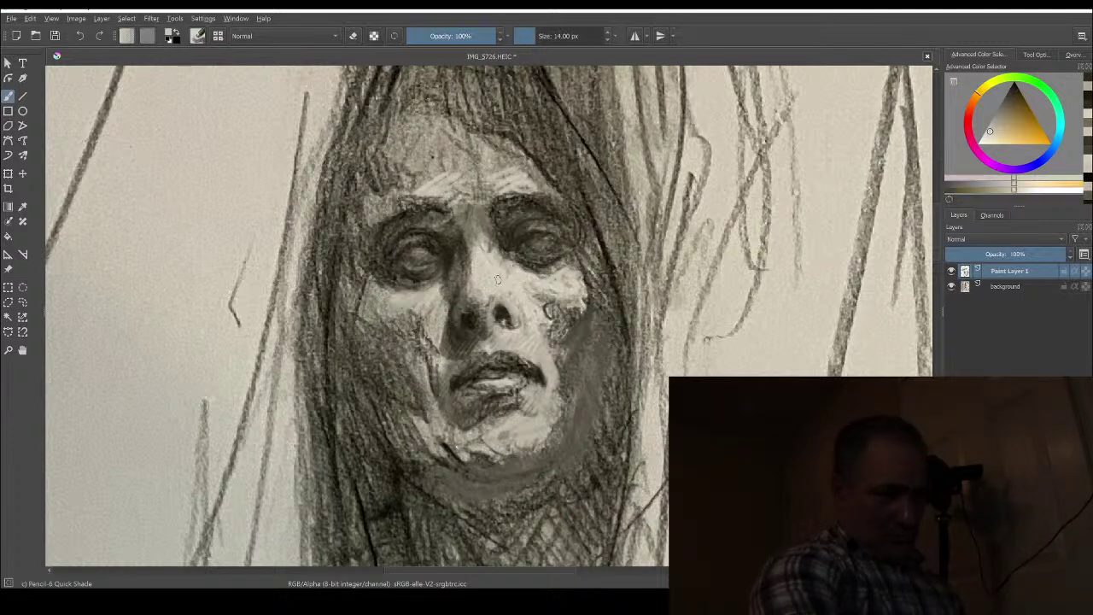
pyautogui.scroll(1, 500, 269)
pyautogui.press(']')
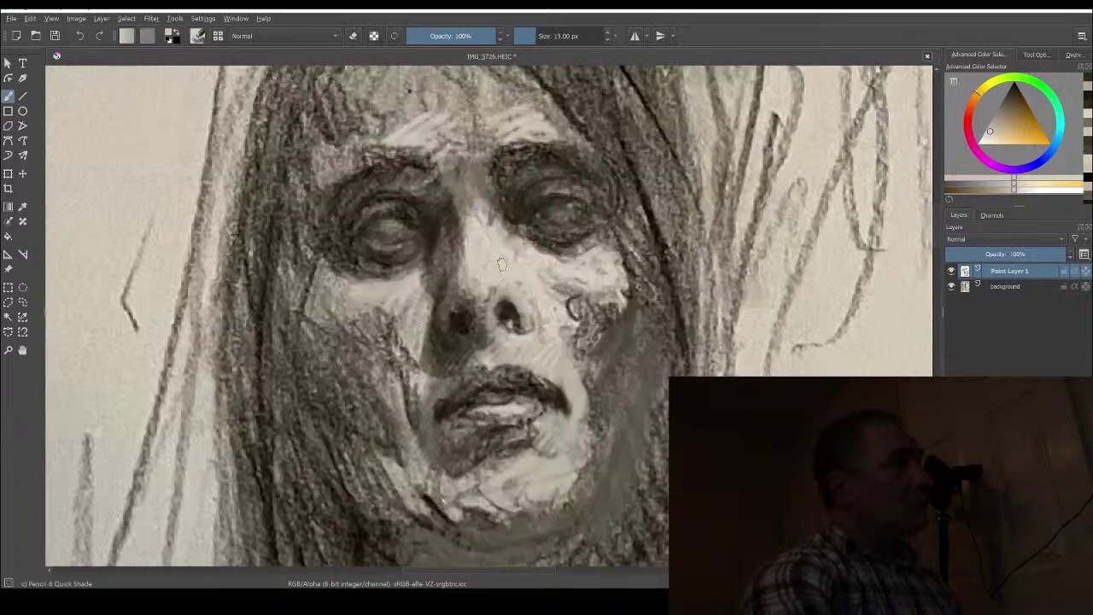
pyautogui.press(']')
pyautogui.press(']')
pyautogui.press(']')
pyautogui.press(']')
pyautogui.press(']')
pyautogui.press(']')
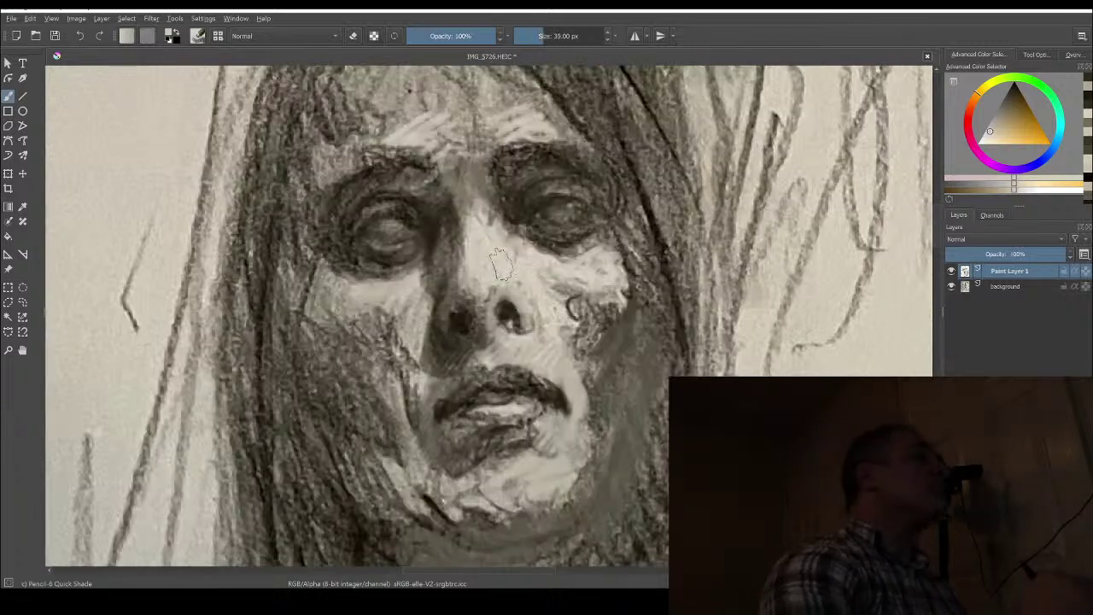
pyautogui.moveTo(374, 332)
pyautogui.mouseDown()
pyautogui.moveTo(389, 304)
pyautogui.moveTo(401, 369)
pyautogui.moveTo(348, 303)
pyautogui.mouseUp()
pyautogui.moveTo(427, 122)
pyautogui.mouseDown()
pyautogui.moveTo(367, 137)
pyautogui.moveTo(375, 118)
pyautogui.moveTo(410, 142)
pyautogui.mouseUp()
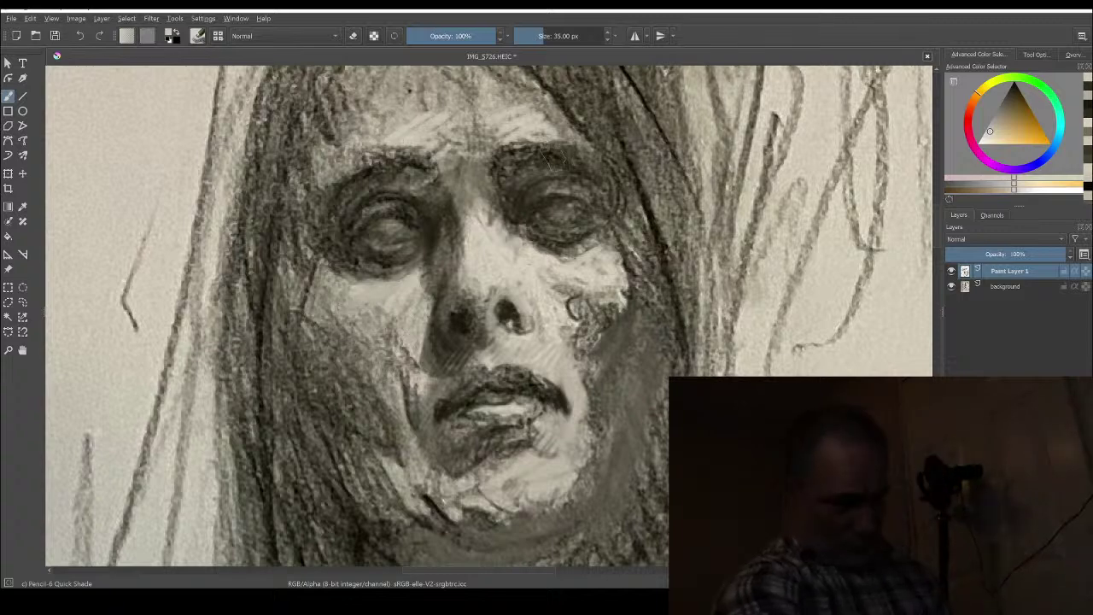
pyautogui.press('-')
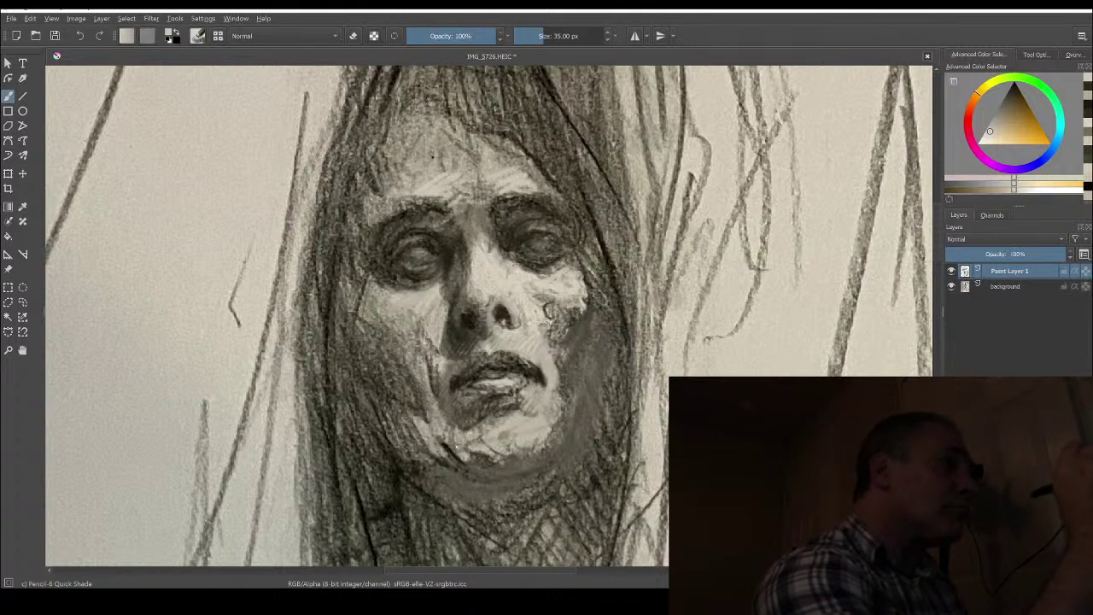
# Shade the cheeks and jaw edge with sampled dark tones, and smooth the chin with a sampled light tone
pyautogui.keyDown('ctrl'); pyautogui.click(584, 319); pyautogui.keyUp('ctrl')
pyautogui.moveTo(580, 315)
pyautogui.mouseDown()
pyautogui.moveTo(573, 288)
pyautogui.moveTo(521, 281)
pyautogui.mouseUp()
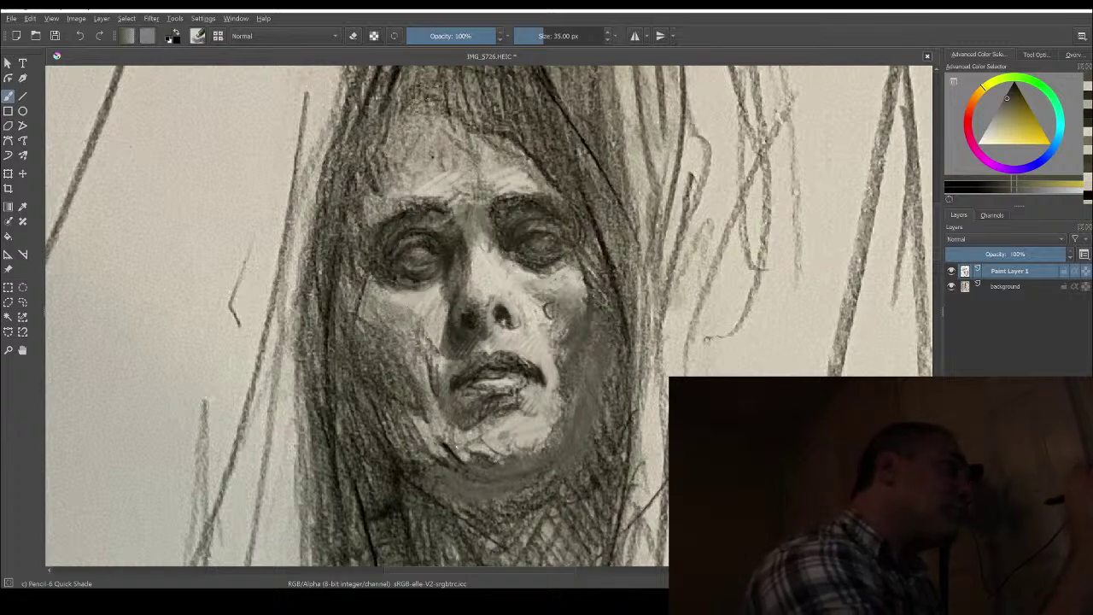
pyautogui.keyDown('ctrl'); pyautogui.click(503, 353); pyautogui.keyUp('ctrl')
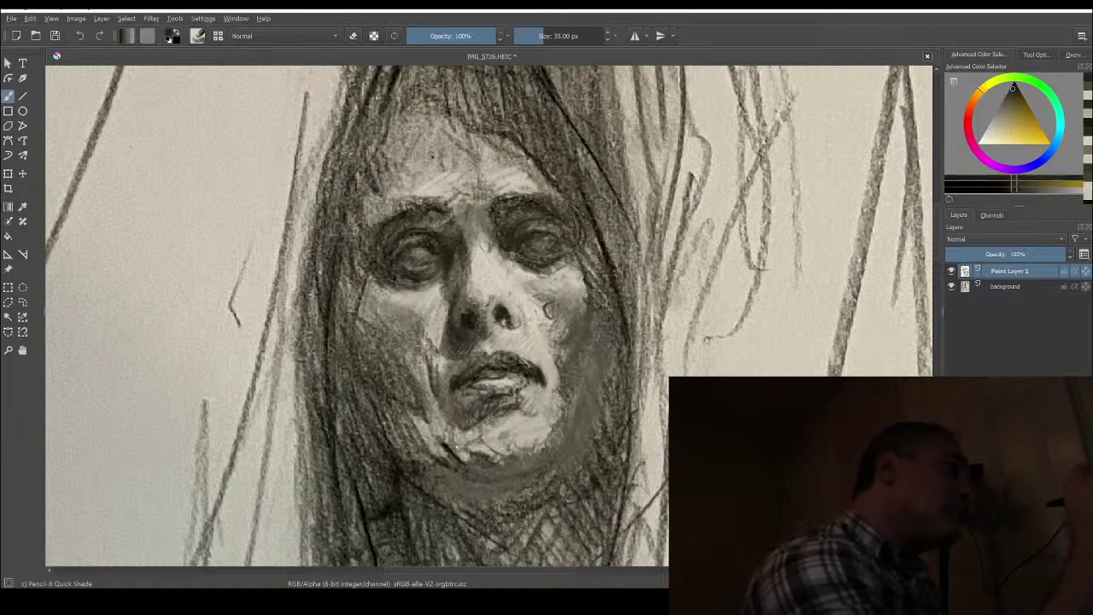
pyautogui.moveTo(407, 331); pyautogui.dragTo(436, 444)
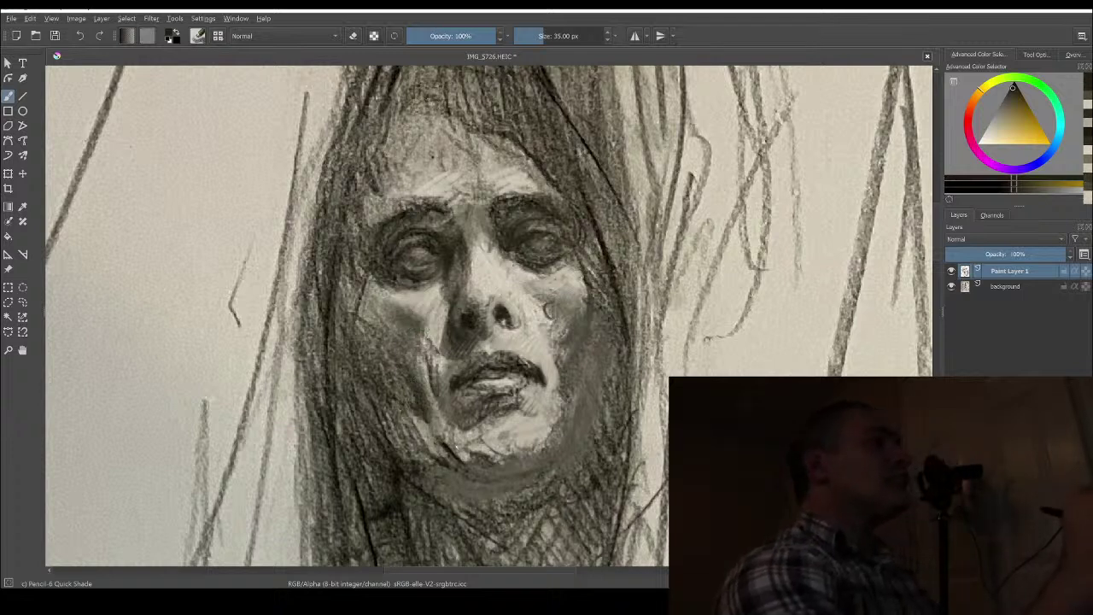
pyautogui.moveTo(405, 398)
pyautogui.mouseDown()
pyautogui.moveTo(427, 456)
pyautogui.moveTo(465, 480)
pyautogui.mouseUp()
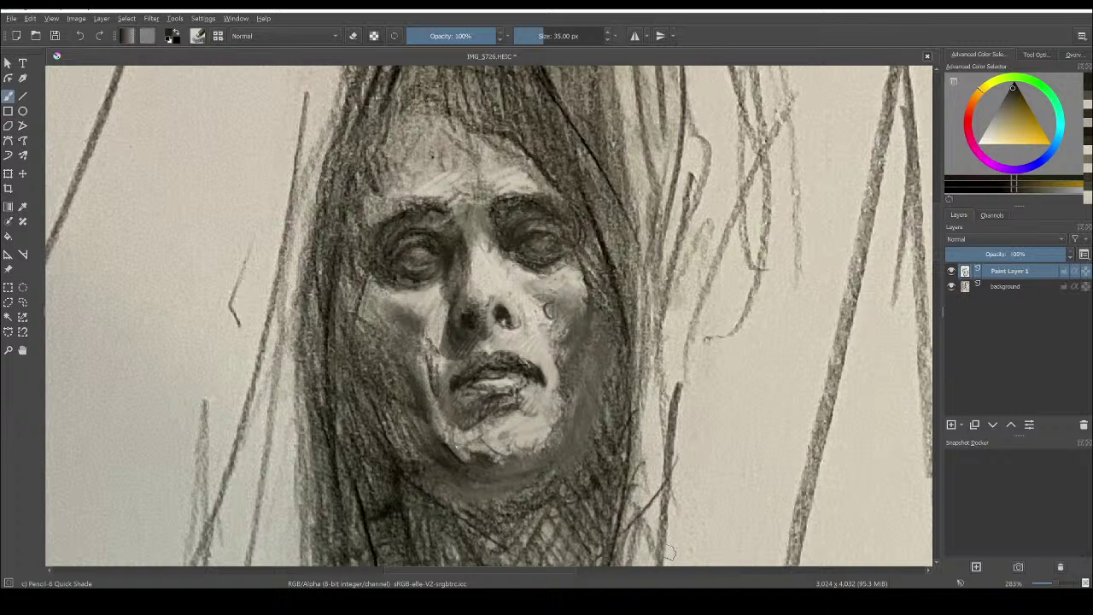
pyautogui.keyDown('ctrl'); pyautogui.click(555, 358); pyautogui.keyUp('ctrl')
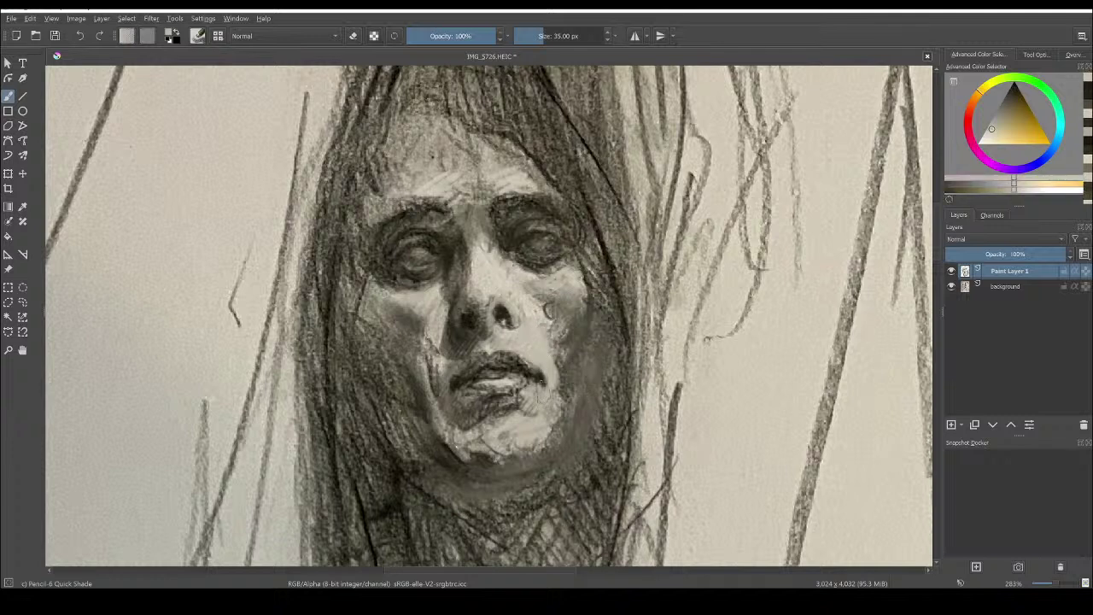
pyautogui.moveTo(548, 412)
pyautogui.mouseDown()
pyautogui.moveTo(550, 424)
pyautogui.moveTo(558, 398)
pyautogui.mouseUp()
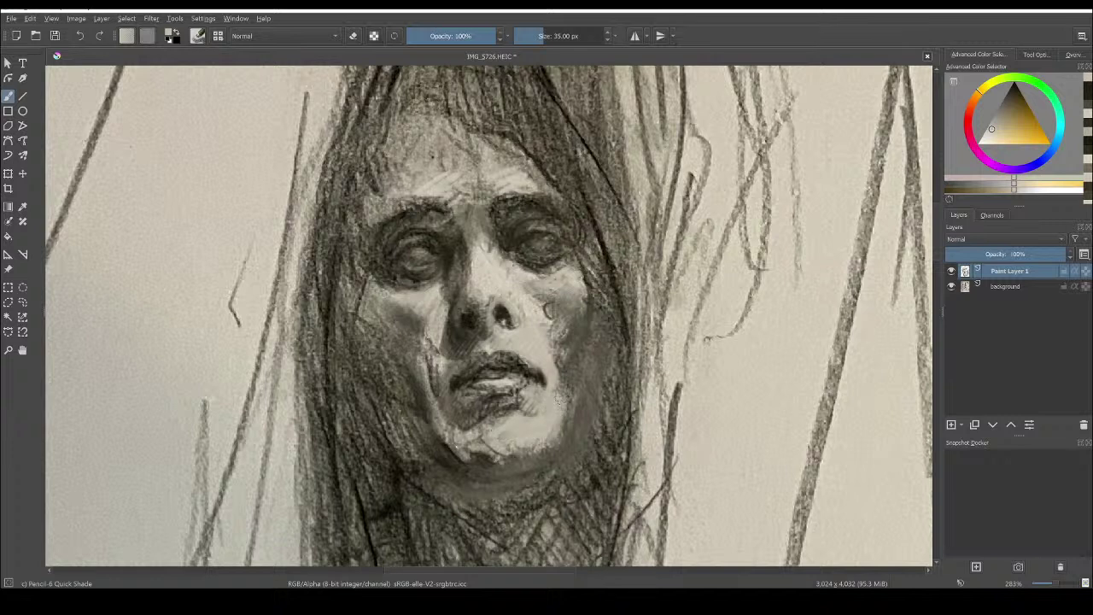
# Darken the hair around the face and the sides of the neck using sampled dark tones
pyautogui.keyDown('ctrl'); pyautogui.click(435, 253); pyautogui.keyUp('ctrl')
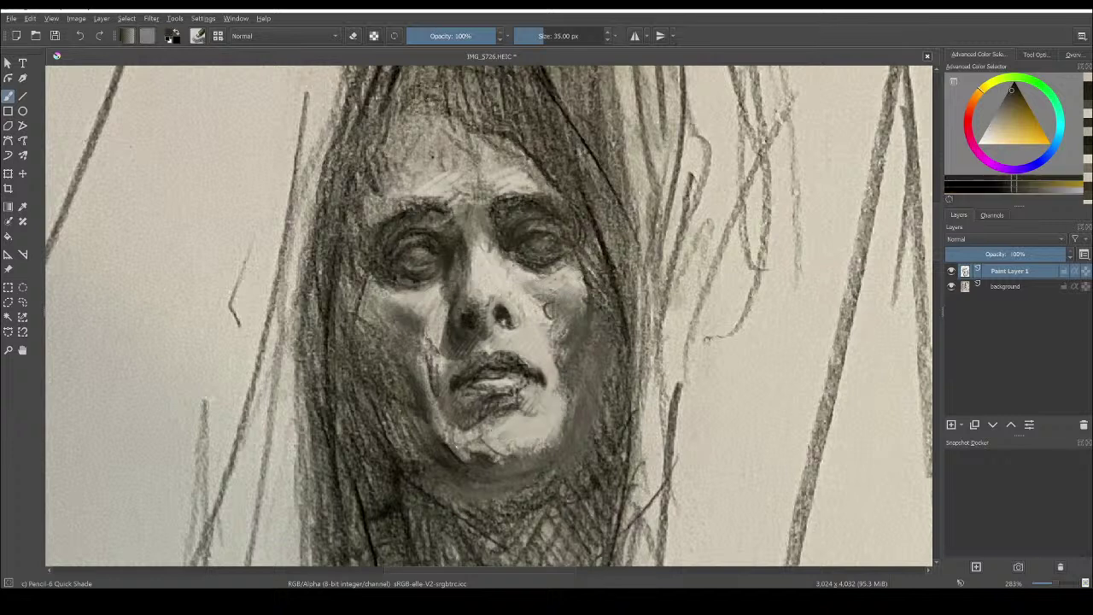
pyautogui.moveTo(386, 354)
pyautogui.mouseDown()
pyautogui.moveTo(420, 467)
pyautogui.moveTo(445, 483)
pyautogui.moveTo(427, 491)
pyautogui.moveTo(500, 504)
pyautogui.moveTo(398, 475)
pyautogui.moveTo(359, 420)
pyautogui.moveTo(349, 343)
pyautogui.moveTo(374, 351)
pyautogui.moveTo(341, 191)
pyautogui.moveTo(369, 181)
pyautogui.moveTo(376, 91)
pyautogui.moveTo(324, 304)
pyautogui.moveTo(362, 478)
pyautogui.mouseUp()
pyautogui.moveTo(620, 412)
pyautogui.mouseDown()
pyautogui.moveTo(596, 491)
pyautogui.moveTo(567, 483)
pyautogui.mouseUp()
pyautogui.keyDown('ctrl'); pyautogui.click(630, 392); pyautogui.keyUp('ctrl')
pyautogui.moveTo(611, 401)
pyautogui.mouseDown()
pyautogui.moveTo(537, 499)
pyautogui.moveTo(531, 482)
pyautogui.moveTo(522, 522)
pyautogui.moveTo(590, 491)
pyautogui.mouseUp()
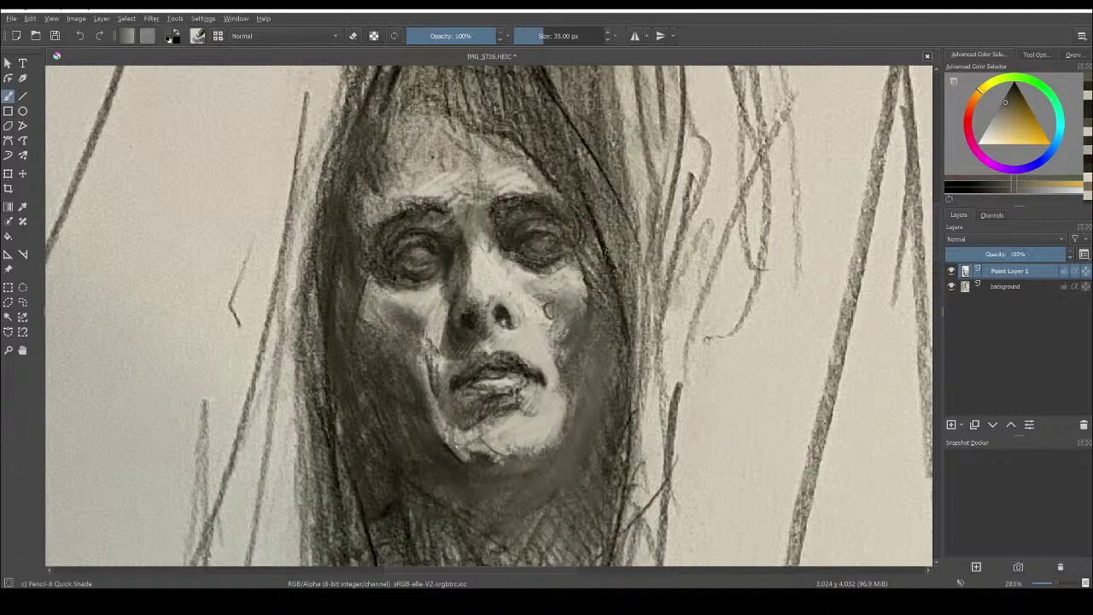
pyautogui.keyDown('ctrl'); pyautogui.click(513, 227); pyautogui.keyUp('ctrl')
pyautogui.moveTo(510, 229); pyautogui.dragTo(507, 235)
pyautogui.moveTo(581, 252)
pyautogui.mouseDown()
pyautogui.moveTo(598, 260)
pyautogui.moveTo(596, 282)
pyautogui.moveTo(560, 171)
pyautogui.moveTo(500, 94)
pyautogui.mouseUp()
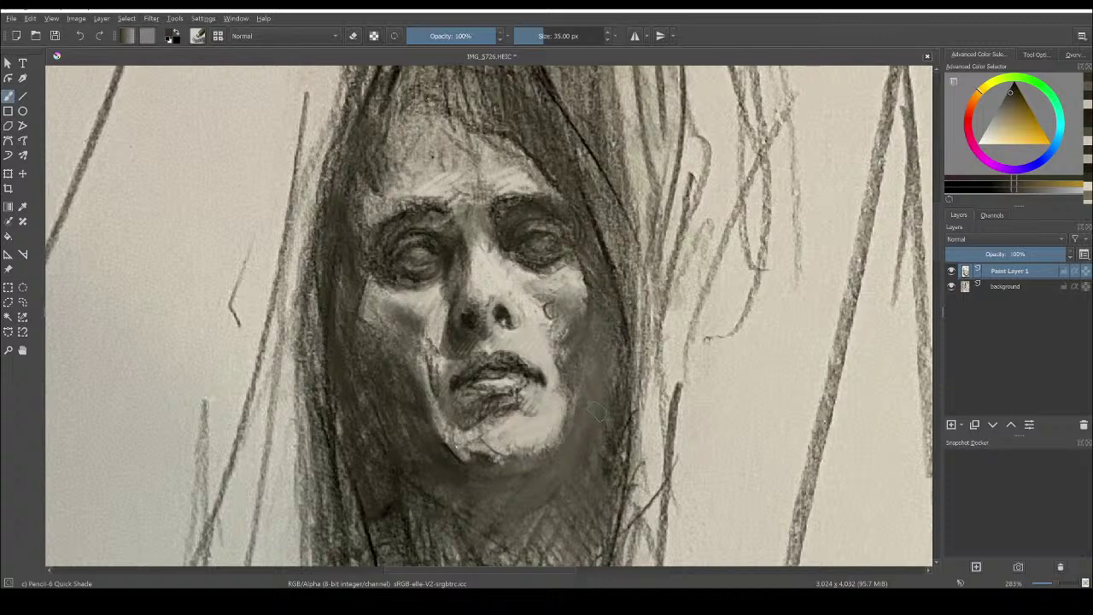
# Enlarge the brush to 59 px and paint dark tone over the neck and the hair beside and above the face
pyautogui.hotkey('ctrl', '-')
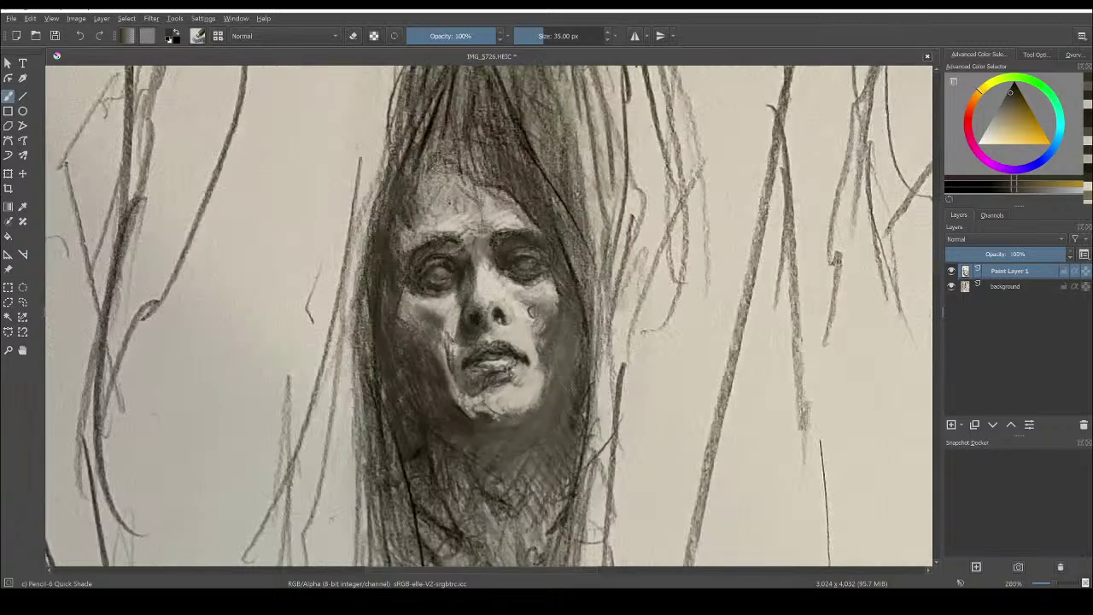
pyautogui.press('-')
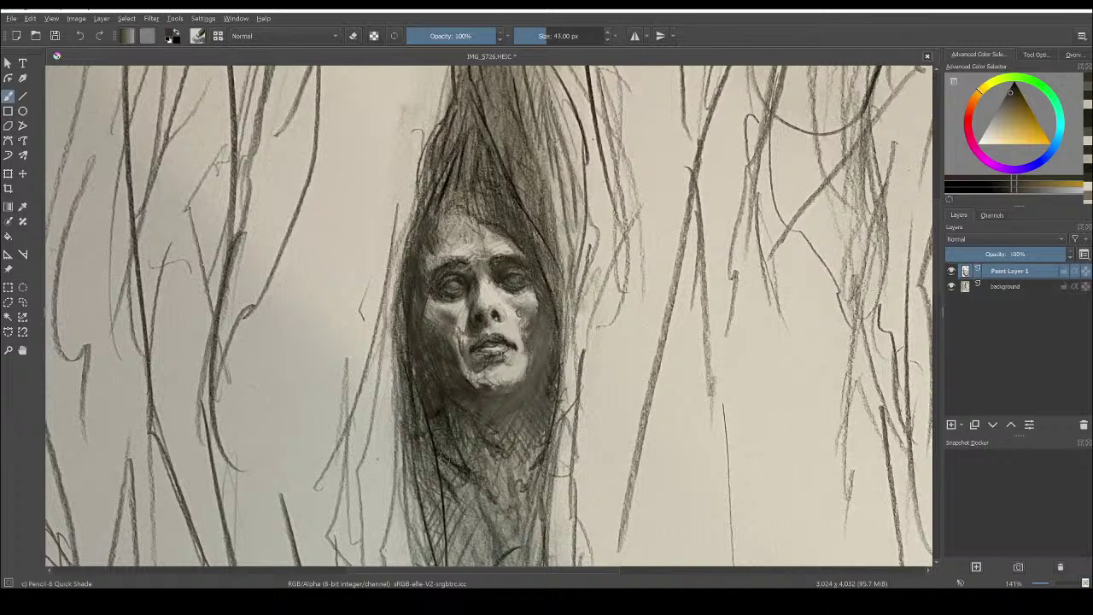
pyautogui.moveTo(518, 422)
pyautogui.mouseDown()
pyautogui.moveTo(483, 463)
pyautogui.moveTo(452, 455)
pyautogui.mouseUp()
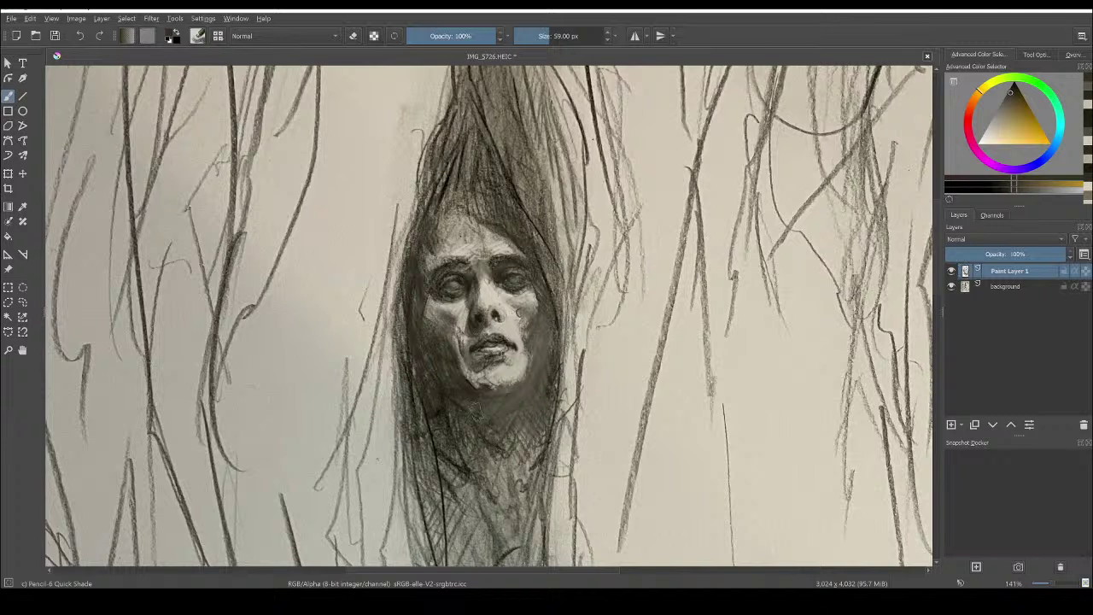
pyautogui.moveTo(475, 411); pyautogui.dragTo(442, 433)
pyautogui.moveTo(455, 394)
pyautogui.mouseDown()
pyautogui.moveTo(424, 415)
pyautogui.moveTo(543, 470)
pyautogui.moveTo(517, 491)
pyautogui.mouseUp()
pyautogui.moveTo(429, 307)
pyautogui.mouseDown()
pyautogui.moveTo(443, 350)
pyautogui.moveTo(421, 299)
pyautogui.moveTo(438, 294)
pyautogui.moveTo(427, 282)
pyautogui.moveTo(433, 237)
pyautogui.moveTo(451, 237)
pyautogui.mouseUp()
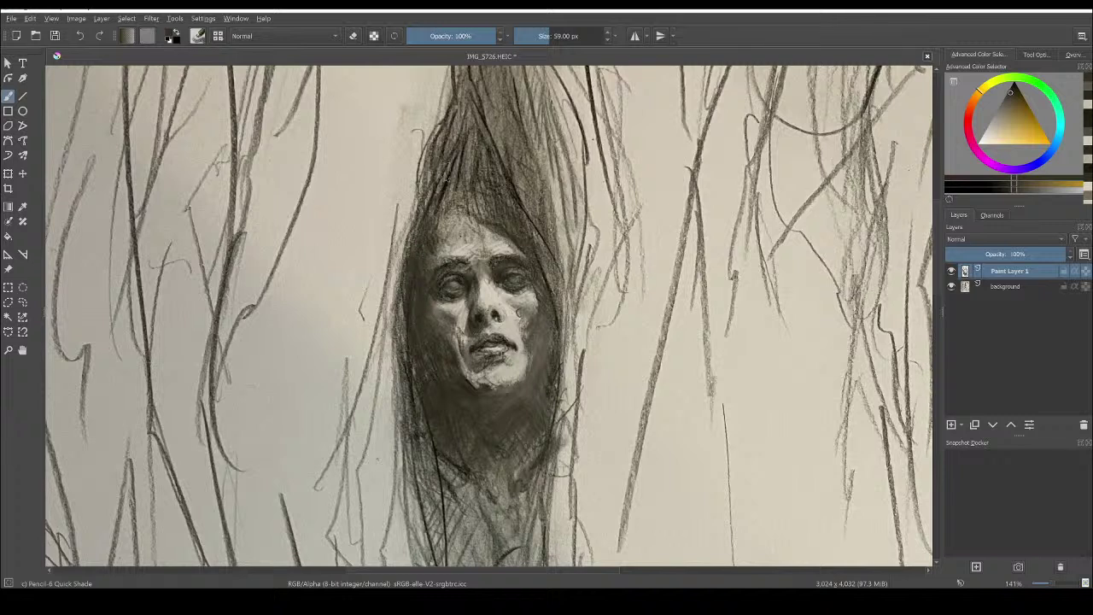
pyautogui.moveTo(446, 178); pyautogui.dragTo(419, 228)
pyautogui.moveTo(461, 137)
pyautogui.mouseDown()
pyautogui.moveTo(446, 208)
pyautogui.moveTo(484, 201)
pyautogui.moveTo(498, 215)
pyautogui.mouseUp()
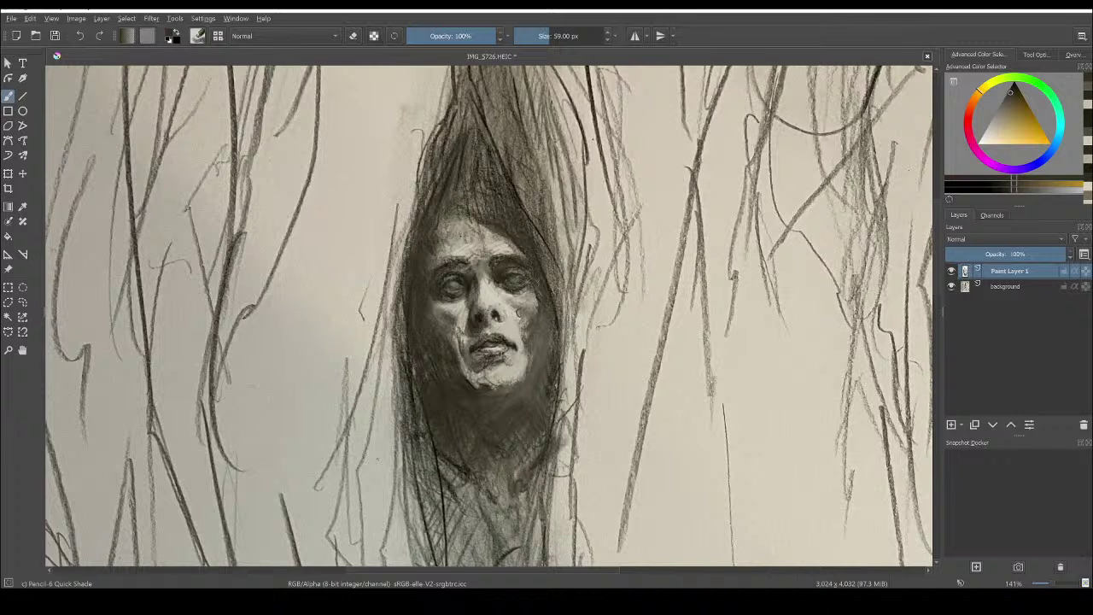
# Deepen the shading on the lit cheek, chin, brow and nose, and blend the shadow down the neck
pyautogui.moveTo(518, 314)
pyautogui.mouseDown()
pyautogui.moveTo(538, 304)
pyautogui.moveTo(510, 335)
pyautogui.moveTo(523, 368)
pyautogui.mouseUp()
pyautogui.moveTo(466, 390)
pyautogui.mouseDown()
pyautogui.moveTo(504, 381)
pyautogui.moveTo(499, 395)
pyautogui.mouseUp()
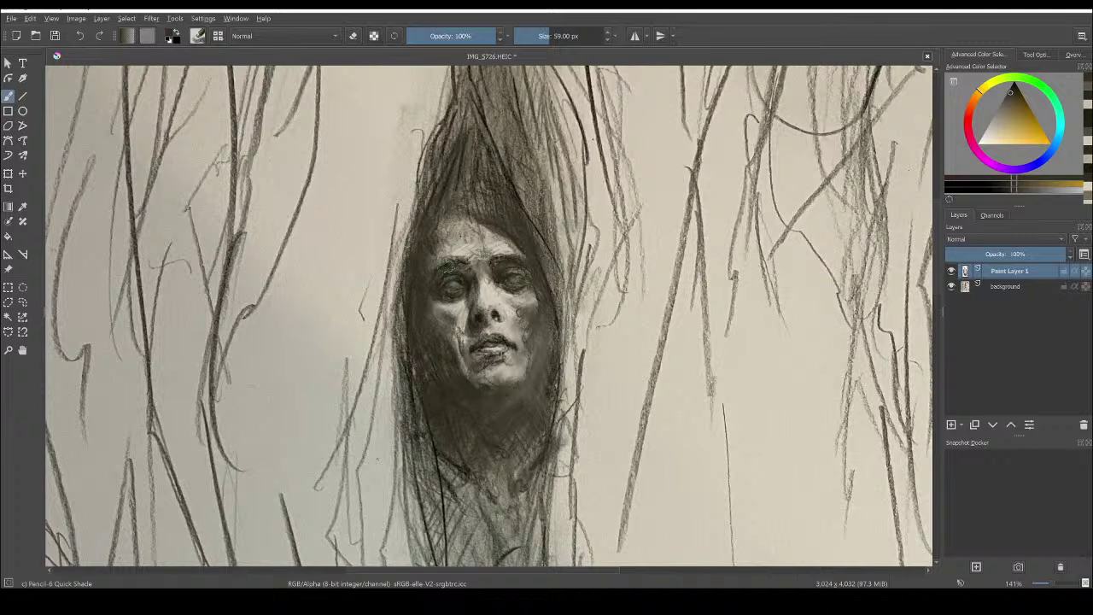
pyautogui.moveTo(512, 254); pyautogui.dragTo(522, 261)
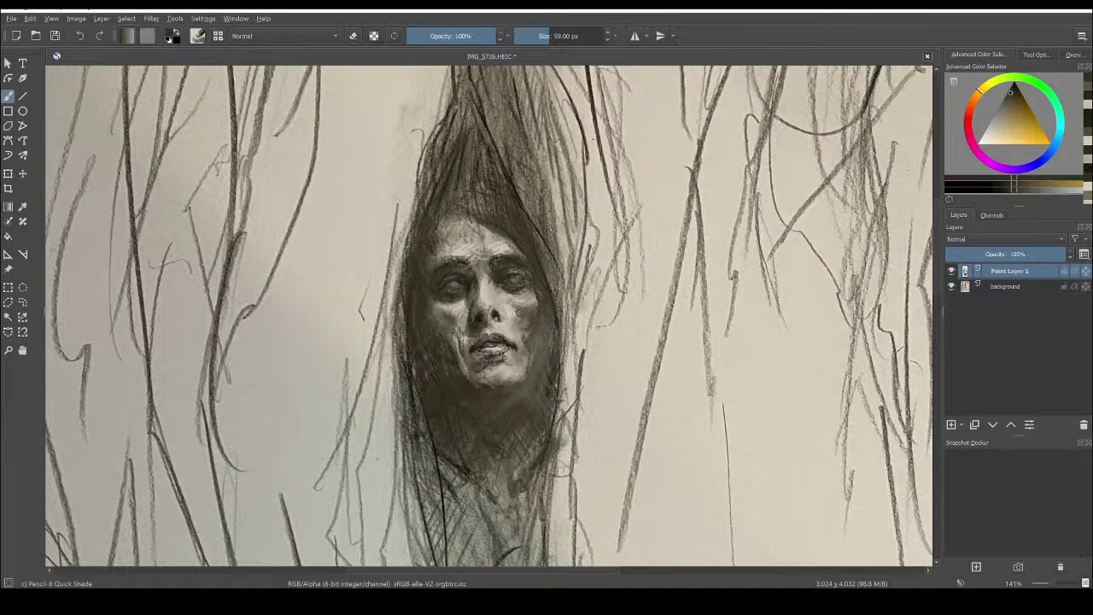
pyautogui.moveTo(492, 316); pyautogui.dragTo(503, 328)
pyautogui.moveTo(520, 404)
pyautogui.mouseDown()
pyautogui.moveTo(538, 446)
pyautogui.moveTo(502, 474)
pyautogui.mouseUp()
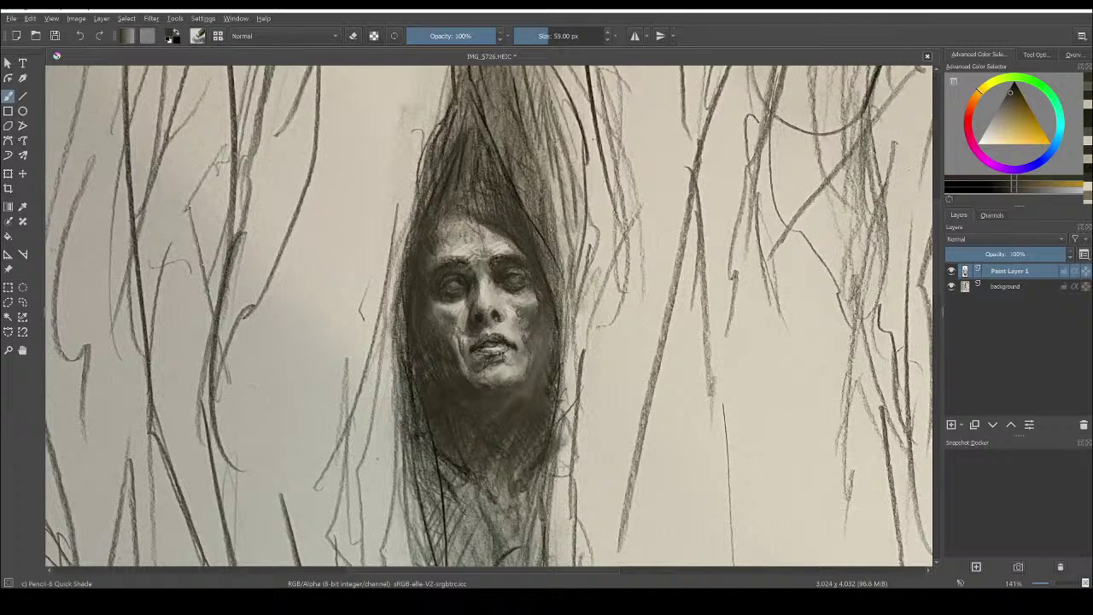
# Enlarge the brush to 135 px and paint broad dark strokes down the drapery around the head and above it
pyautogui.hotkey('ctrl', '-')
pyautogui.hotkey('ctrl', '-')
pyautogui.press('[')
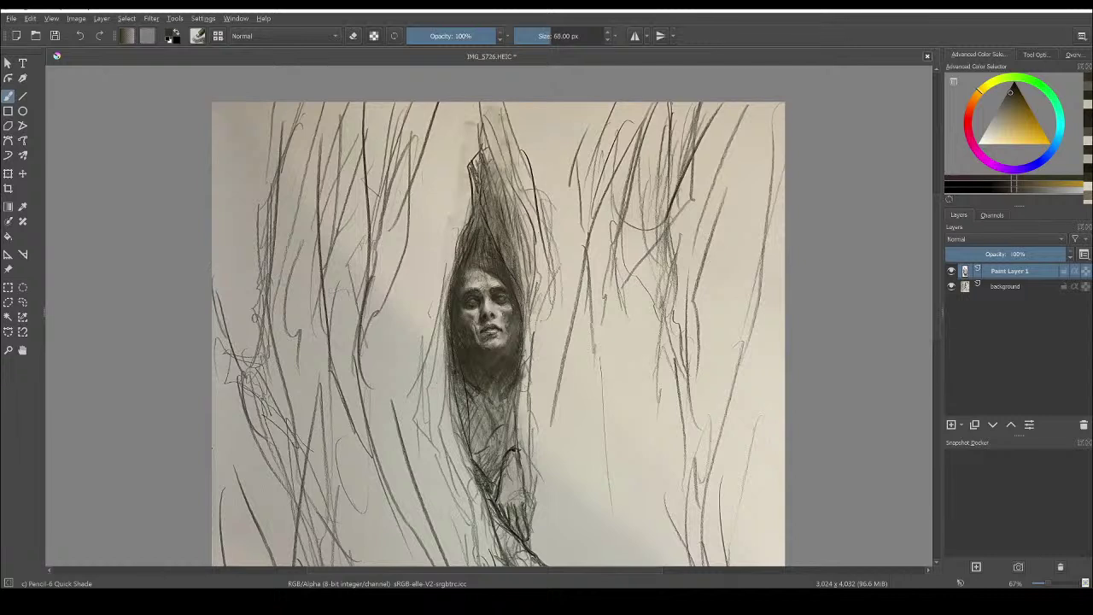
pyautogui.press(']')
pyautogui.press(']')
pyautogui.press(']')
pyautogui.press(']')
pyautogui.press(']')
pyautogui.press(']')
pyautogui.press(']')
pyautogui.press(']')
pyautogui.press(']')
pyautogui.moveTo(434, 175)
pyautogui.mouseDown()
pyautogui.moveTo(397, 363)
pyautogui.moveTo(410, 409)
pyautogui.moveTo(436, 410)
pyautogui.mouseUp()
pyautogui.moveTo(461, 192)
pyautogui.mouseDown()
pyautogui.moveTo(442, 398)
pyautogui.moveTo(521, 419)
pyautogui.moveTo(534, 436)
pyautogui.moveTo(523, 465)
pyautogui.moveTo(551, 281)
pyautogui.moveTo(500, 128)
pyautogui.moveTo(444, 205)
pyautogui.mouseUp()
pyautogui.moveTo(448, 256)
pyautogui.mouseDown()
pyautogui.moveTo(468, 138)
pyautogui.moveTo(474, 245)
pyautogui.mouseUp()
# Pick a near-black tone and deepen the shadows above the head and around the jaw and neck
pyautogui.click(1026, 95)
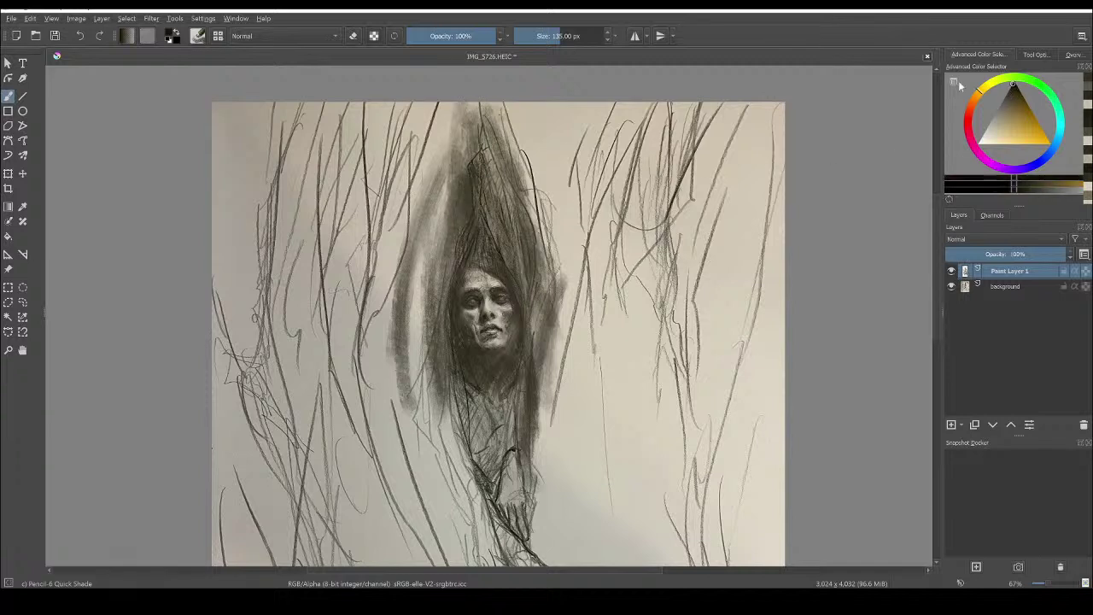
pyautogui.moveTo(472, 188)
pyautogui.mouseDown()
pyautogui.moveTo(465, 239)
pyautogui.moveTo(473, 124)
pyautogui.mouseUp()
pyautogui.moveTo(514, 362); pyautogui.dragTo(504, 394)
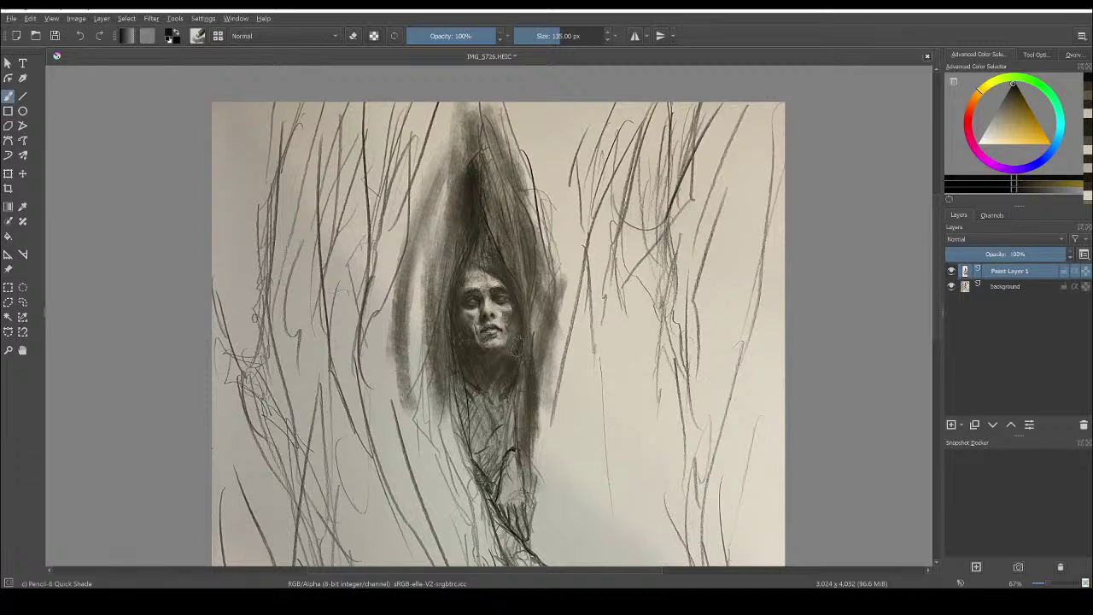
pyautogui.moveTo(516, 318)
pyautogui.mouseDown()
pyautogui.moveTo(497, 357)
pyautogui.moveTo(517, 321)
pyautogui.moveTo(508, 376)
pyautogui.moveTo(496, 365)
pyautogui.mouseUp()
# Sample a mid grey from the chest for the neck, and blend the shadow beside the face with another sampled tone
pyautogui.keyDown('ctrl'); pyautogui.click(500, 390); pyautogui.keyUp('ctrl')
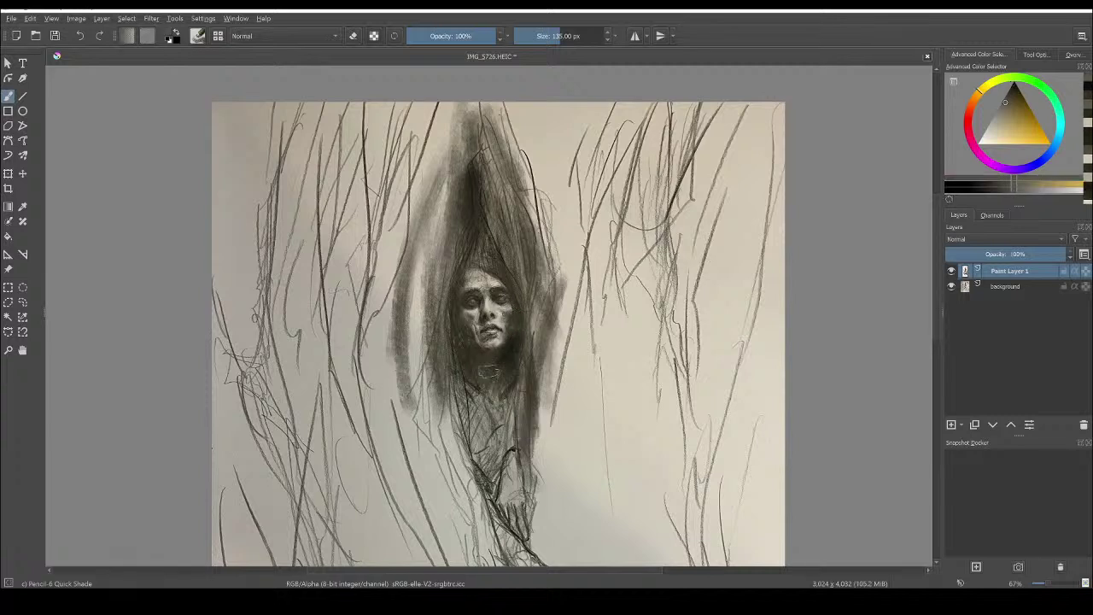
pyautogui.moveTo(482, 366); pyautogui.dragTo(474, 373)
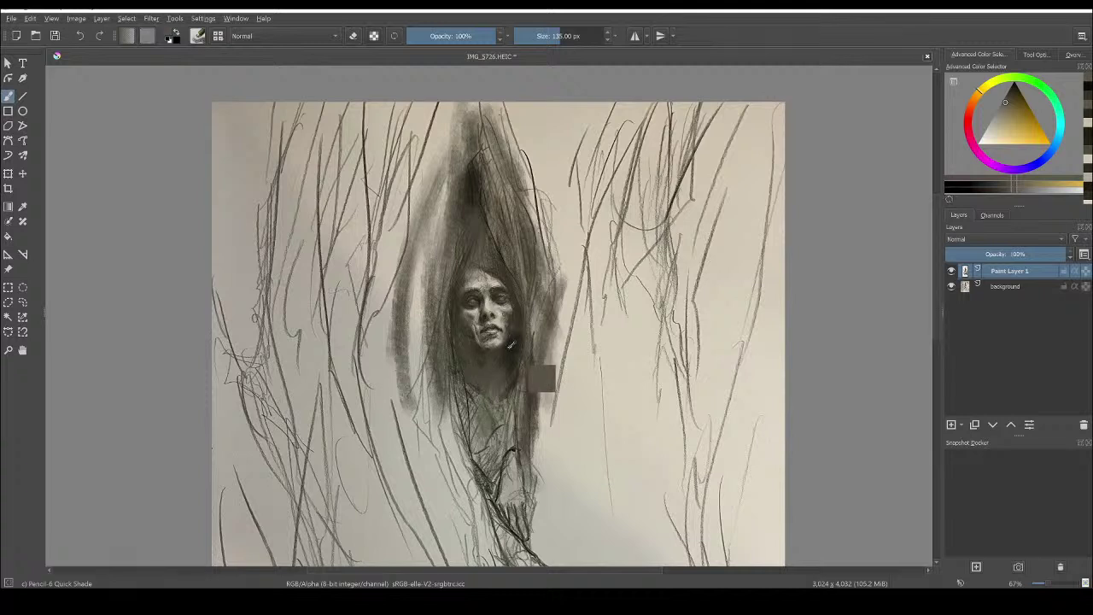
pyautogui.keyDown('ctrl'); pyautogui.click(512, 346); pyautogui.keyUp('ctrl')
pyautogui.moveTo(511, 371)
pyautogui.mouseDown()
pyautogui.moveTo(497, 401)
pyautogui.moveTo(510, 436)
pyautogui.moveTo(499, 478)
pyautogui.moveTo(501, 423)
pyautogui.moveTo(492, 444)
pyautogui.moveTo(538, 323)
pyautogui.moveTo(529, 271)
pyautogui.mouseUp()
# Sample a grey from the drapery and paint long vertical strokes down the folds on the figure's left-hand side
pyautogui.keyDown('ctrl'); pyautogui.click(511, 304); pyautogui.keyUp('ctrl')
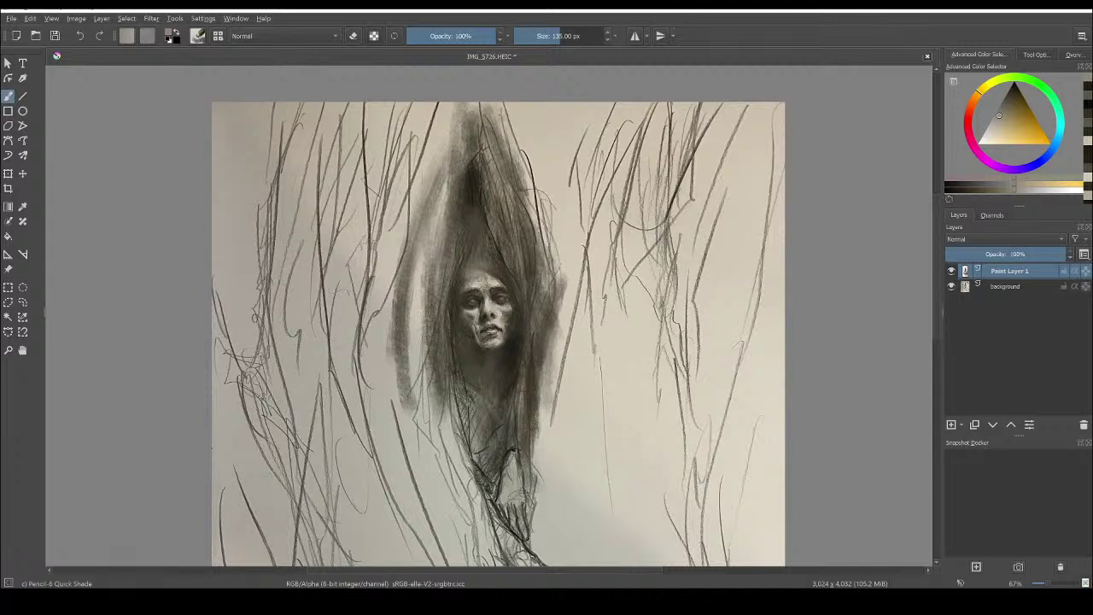
pyautogui.keyDown('ctrl'); pyautogui.click(403, 294); pyautogui.keyUp('ctrl')
pyautogui.moveTo(410, 202); pyautogui.dragTo(376, 392)
pyautogui.moveTo(401, 202)
pyautogui.mouseDown()
pyautogui.moveTo(372, 357)
pyautogui.moveTo(374, 416)
pyautogui.mouseUp()
pyautogui.moveTo(413, 184); pyautogui.dragTo(366, 454)
pyautogui.moveTo(422, 229); pyautogui.dragTo(406, 451)
pyautogui.moveTo(420, 376); pyautogui.dragTo(421, 435)
pyautogui.moveTo(429, 401); pyautogui.dragTo(429, 472)
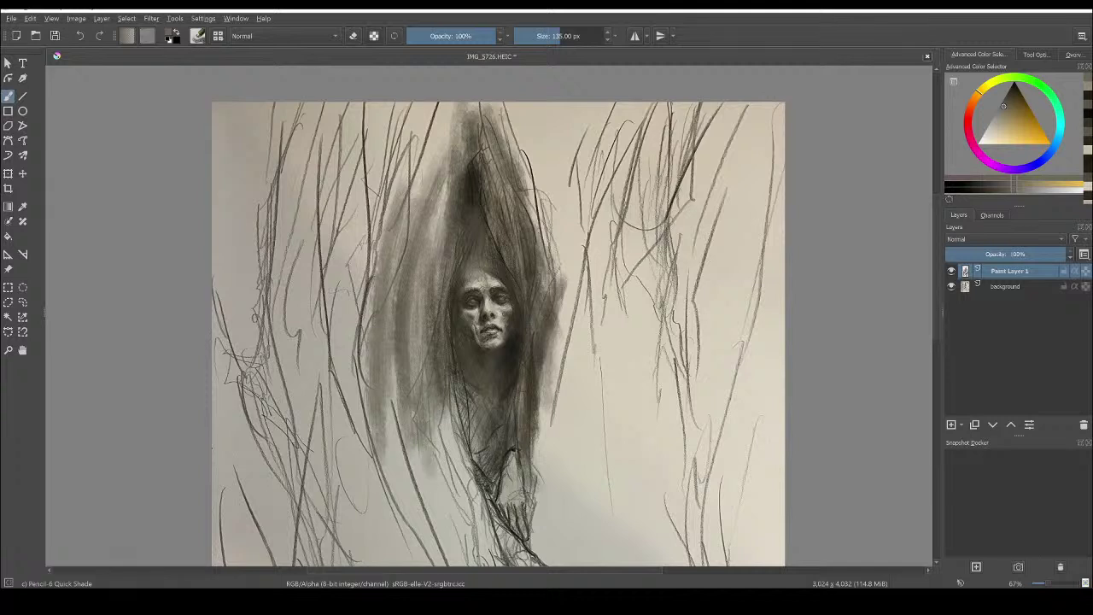
# Extend the grey strokes down the right-hand drapery past the chest toward the hand
pyautogui.moveTo(560, 310); pyautogui.dragTo(560, 411)
pyautogui.moveTo(555, 357); pyautogui.dragTo(552, 455)
pyautogui.moveTo(548, 419); pyautogui.dragTo(543, 504)
pyautogui.moveTo(540, 434); pyautogui.dragTo(539, 478)
pyautogui.moveTo(533, 374); pyautogui.dragTo(533, 437)
pyautogui.moveTo(526, 392)
pyautogui.mouseDown()
pyautogui.moveTo(522, 451)
pyautogui.moveTo(495, 473)
pyautogui.mouseUp()
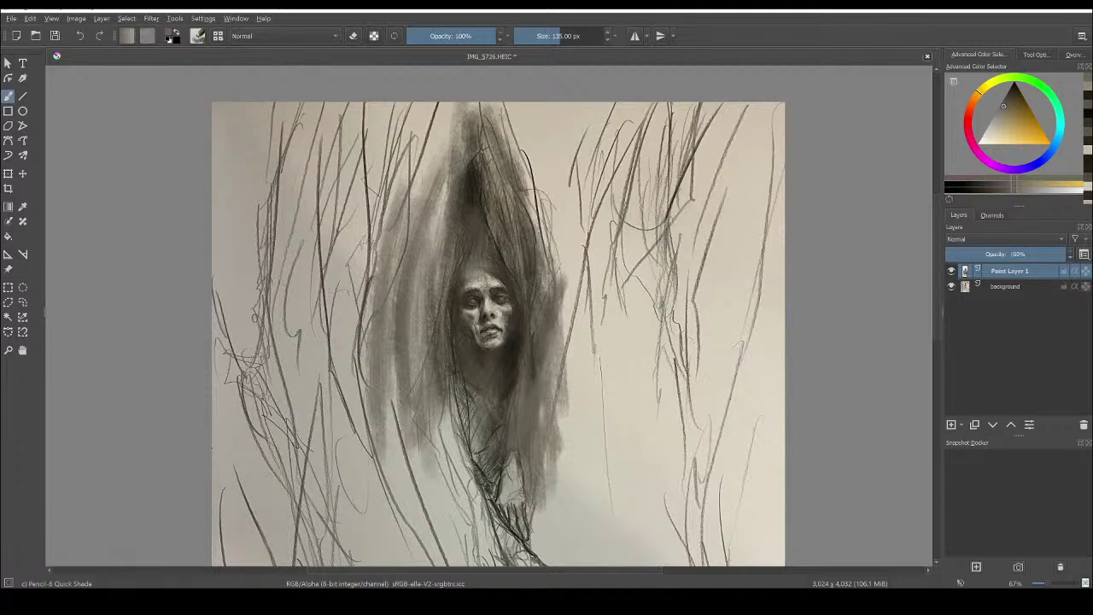
# Reduce the brush to 84 px, pick a near-black tone and darken the hair edge above the right side of the face
pyautogui.press('[')
pyautogui.press('[')
pyautogui.press('[')
pyautogui.moveTo(1015, 104); pyautogui.dragTo(1023, 27)
pyautogui.moveTo(484, 207); pyautogui.dragTo(509, 259)
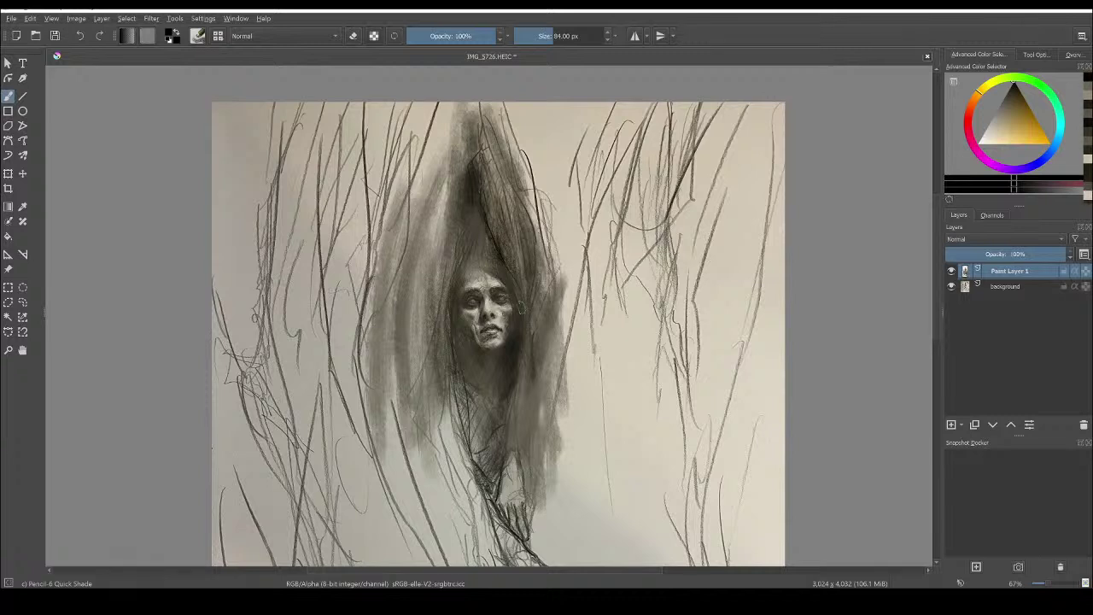
# Narrow the brush in stages to 26 px while adding thinner near-black accents along the right-hand hair folds
pyautogui.press('[')
pyautogui.press('[')
pyautogui.moveTo(493, 174); pyautogui.dragTo(501, 195)
pyautogui.press('[')
pyautogui.press('[')
pyautogui.press('[')
pyautogui.moveTo(511, 237); pyautogui.dragTo(525, 287)
pyautogui.press('[')
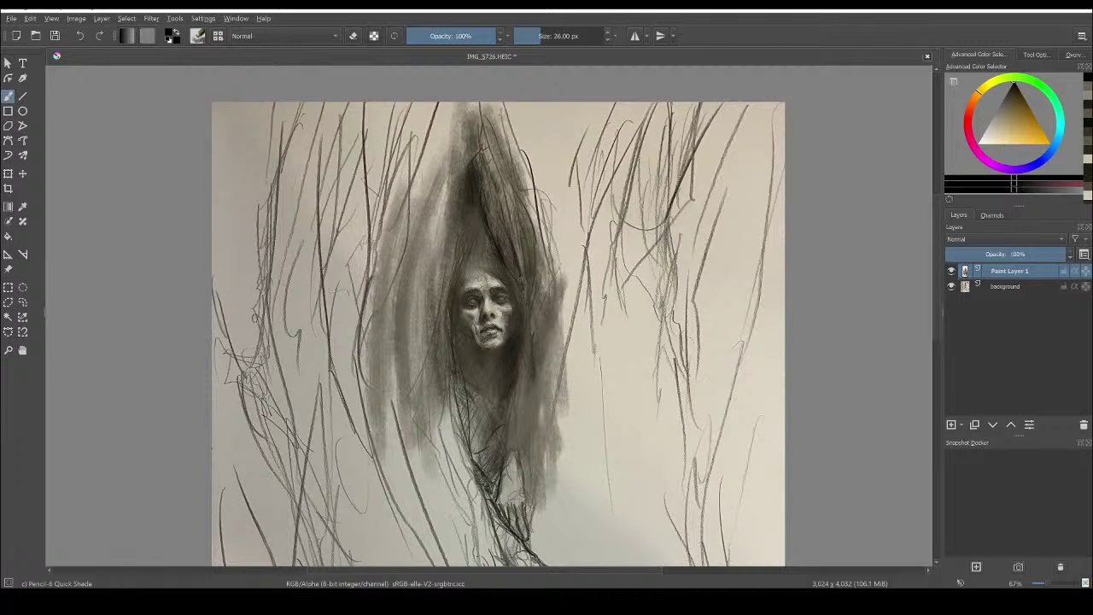
# Add near-black accents with the 26 px brush through the right-hand hair folds and touch up the darks on the face
pyautogui.moveTo(524, 288); pyautogui.dragTo(522, 299)
pyautogui.moveTo(526, 255)
pyautogui.mouseDown()
pyautogui.moveTo(526, 228)
pyautogui.moveTo(528, 303)
pyautogui.mouseUp()
pyautogui.moveTo(507, 233)
pyautogui.mouseDown()
pyautogui.moveTo(531, 255)
pyautogui.moveTo(511, 229)
pyautogui.moveTo(497, 231)
pyautogui.mouseUp()
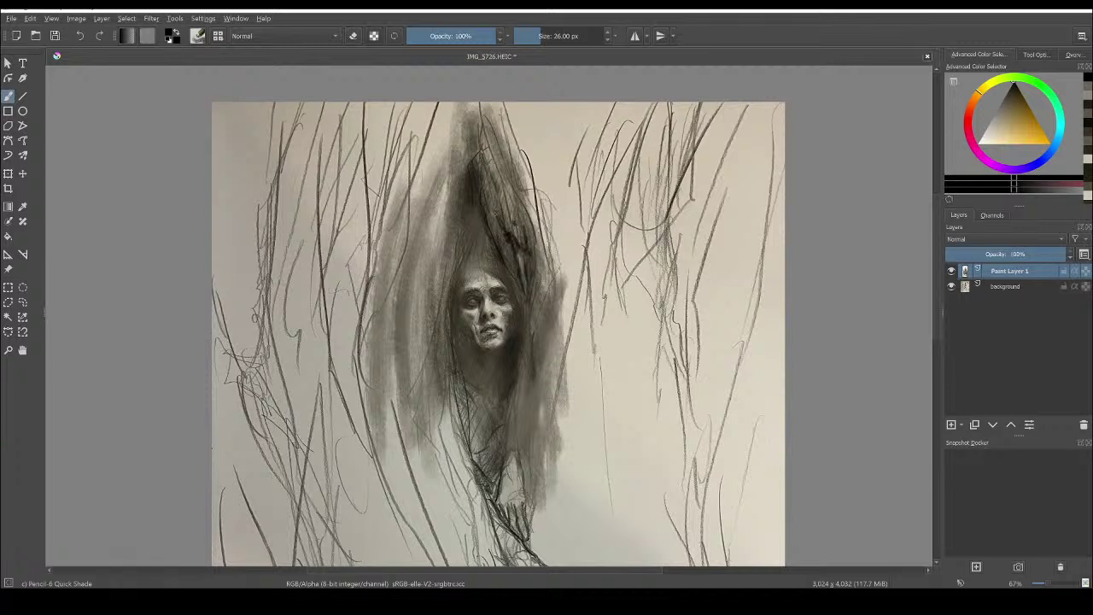
pyautogui.moveTo(512, 284); pyautogui.dragTo(514, 298)
pyautogui.moveTo(474, 295)
pyautogui.mouseDown()
pyautogui.moveTo(482, 306)
pyautogui.moveTo(503, 302)
pyautogui.moveTo(475, 307)
pyautogui.moveTo(487, 322)
pyautogui.mouseUp()
pyautogui.moveTo(502, 277); pyautogui.dragTo(508, 286)
pyautogui.moveTo(496, 223)
pyautogui.mouseDown()
pyautogui.moveTo(495, 242)
pyautogui.moveTo(499, 232)
pyautogui.mouseUp()
# Reduce the brush to 15 px and draw finer near-black strands in the hair beside and above the head
pyautogui.press('[')
pyautogui.press('[')
pyautogui.press('[')
pyautogui.press('[')
pyautogui.moveTo(507, 248); pyautogui.dragTo(513, 254)
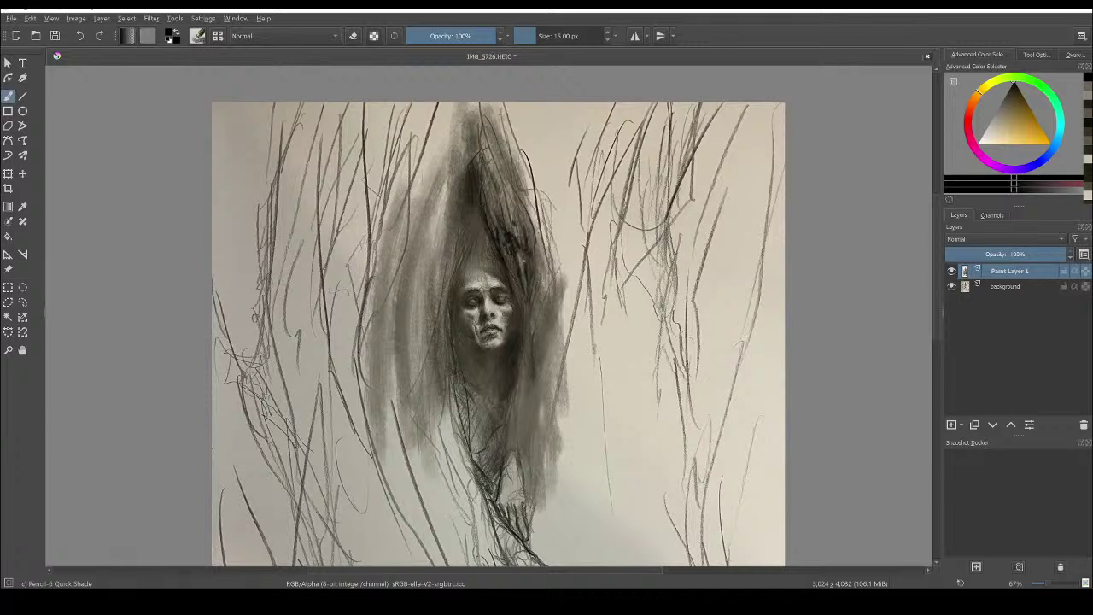
pyautogui.moveTo(517, 204)
pyautogui.mouseDown()
pyautogui.moveTo(532, 259)
pyautogui.moveTo(500, 258)
pyautogui.moveTo(515, 262)
pyautogui.moveTo(522, 298)
pyautogui.mouseUp()
pyautogui.moveTo(524, 302); pyautogui.dragTo(529, 305)
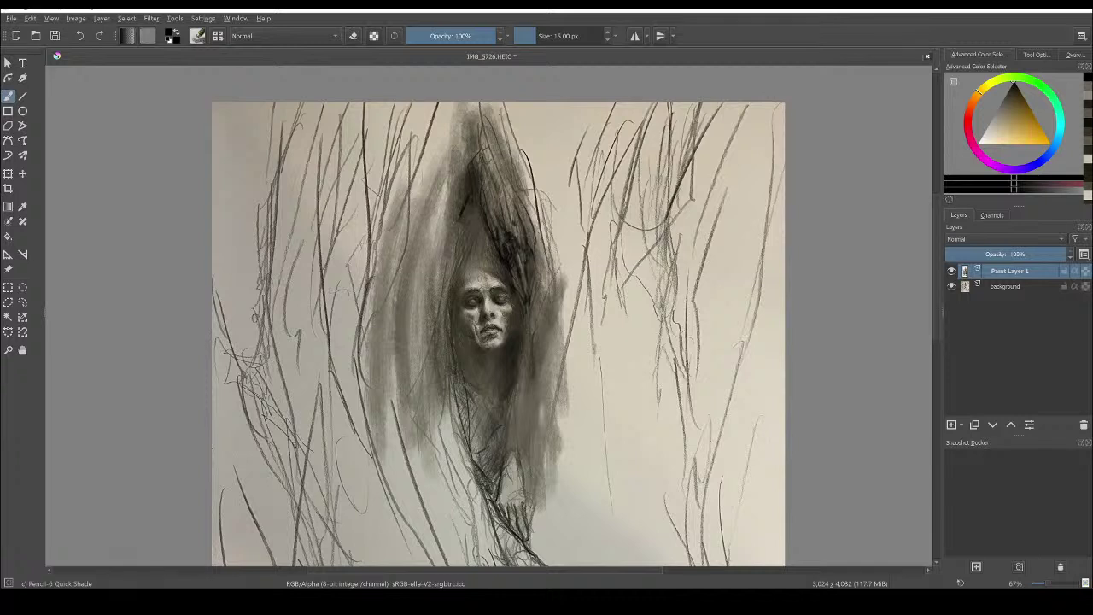
pyautogui.moveTo(451, 223); pyautogui.dragTo(444, 242)
pyautogui.moveTo(481, 118)
pyautogui.mouseDown()
pyautogui.moveTo(477, 142)
pyautogui.moveTo(467, 115)
pyautogui.moveTo(489, 188)
pyautogui.mouseUp()
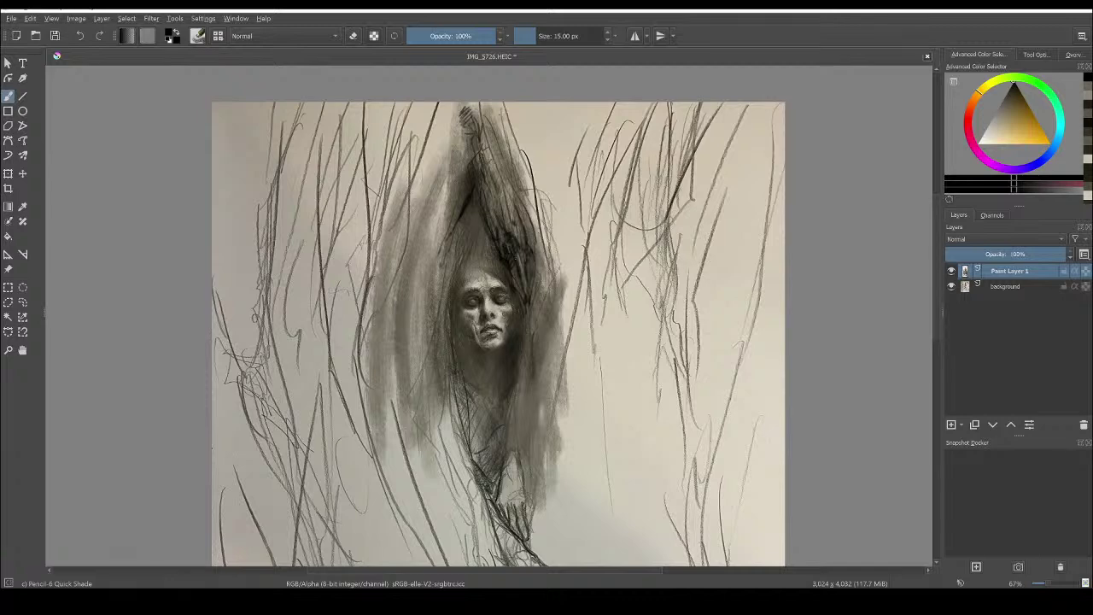
# Outline the upper hand and its wrist in near-black, and deepen the thin fold lines beside the face and neck
pyautogui.moveTo(591, 362); pyautogui.dragTo(582, 212)
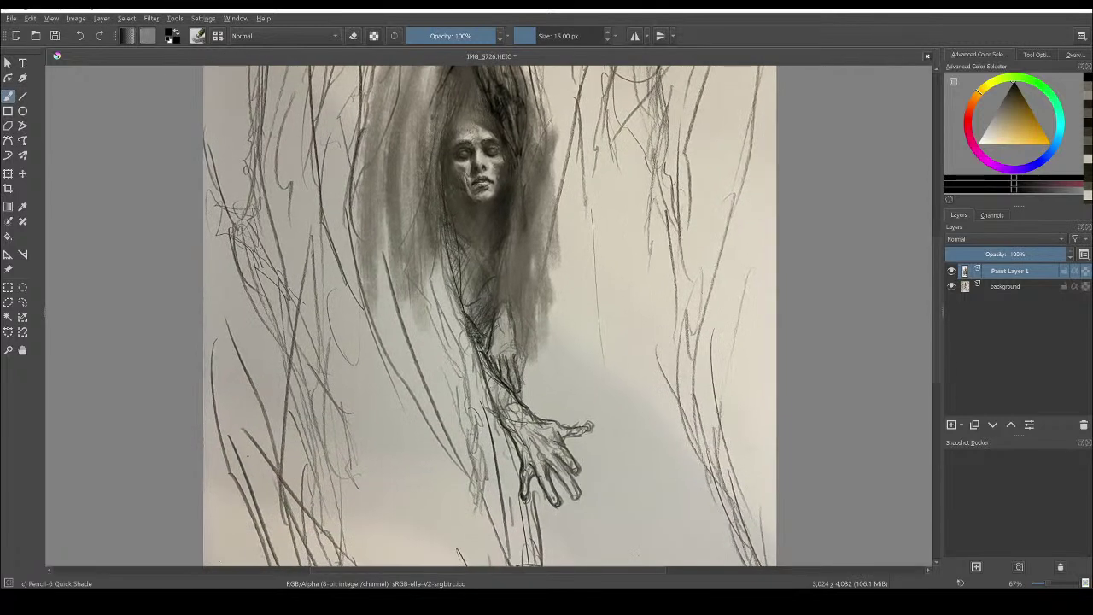
pyautogui.moveTo(500, 300); pyautogui.dragTo(494, 347)
pyautogui.moveTo(507, 372)
pyautogui.mouseDown()
pyautogui.moveTo(512, 385)
pyautogui.moveTo(511, 350)
pyautogui.mouseUp()
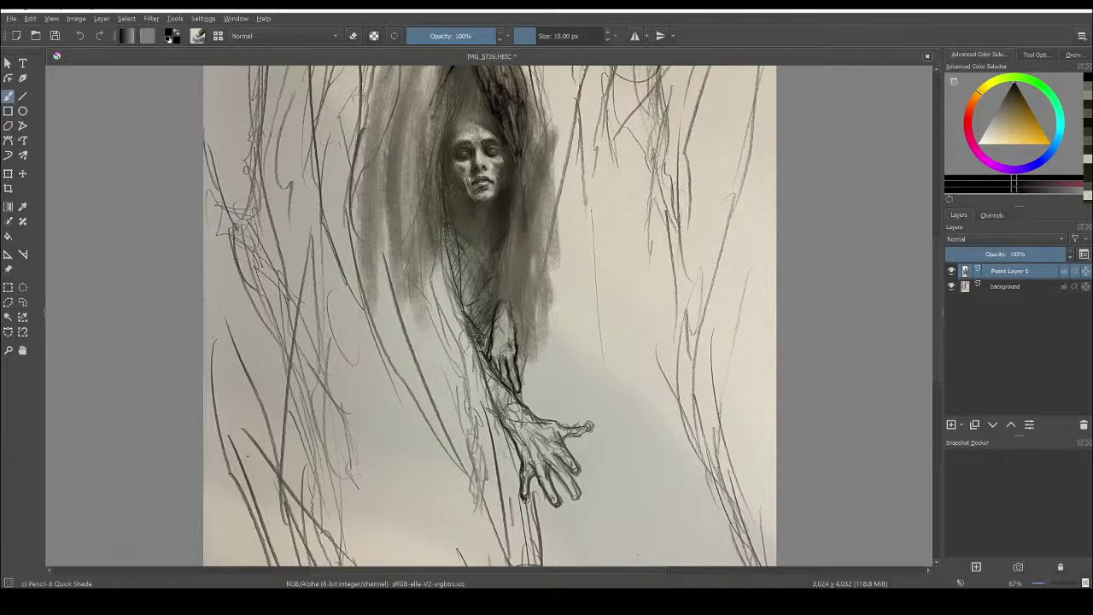
pyautogui.moveTo(511, 288)
pyautogui.mouseDown()
pyautogui.moveTo(526, 381)
pyautogui.moveTo(509, 301)
pyautogui.mouseUp()
pyautogui.moveTo(475, 185); pyautogui.dragTo(482, 189)
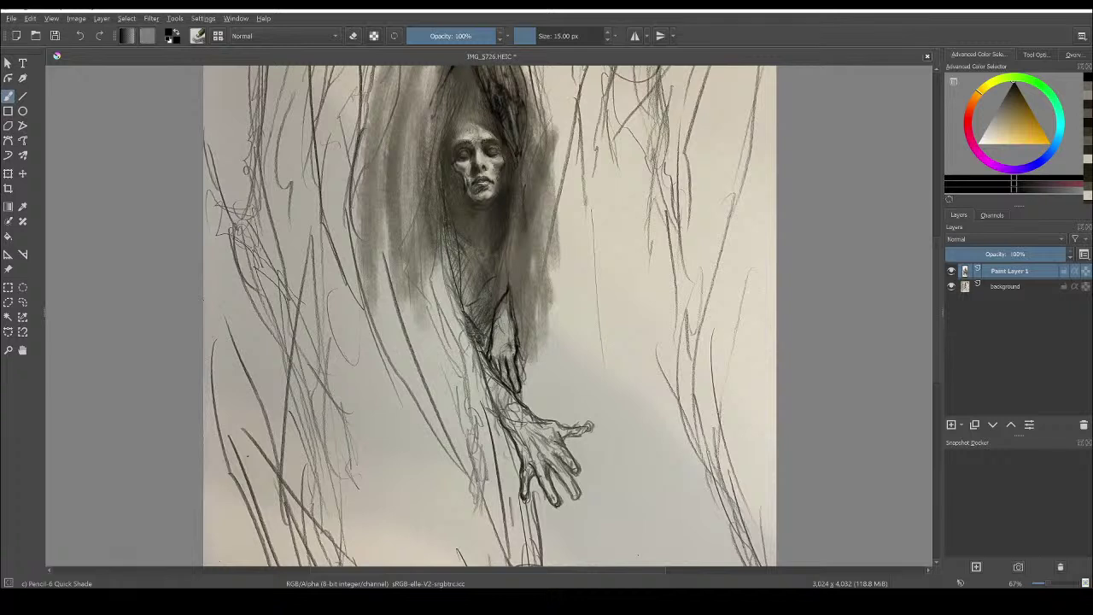
pyautogui.moveTo(532, 164); pyautogui.dragTo(527, 205)
pyautogui.moveTo(528, 124)
pyautogui.mouseDown()
pyautogui.moveTo(540, 173)
pyautogui.moveTo(512, 191)
pyautogui.mouseUp()
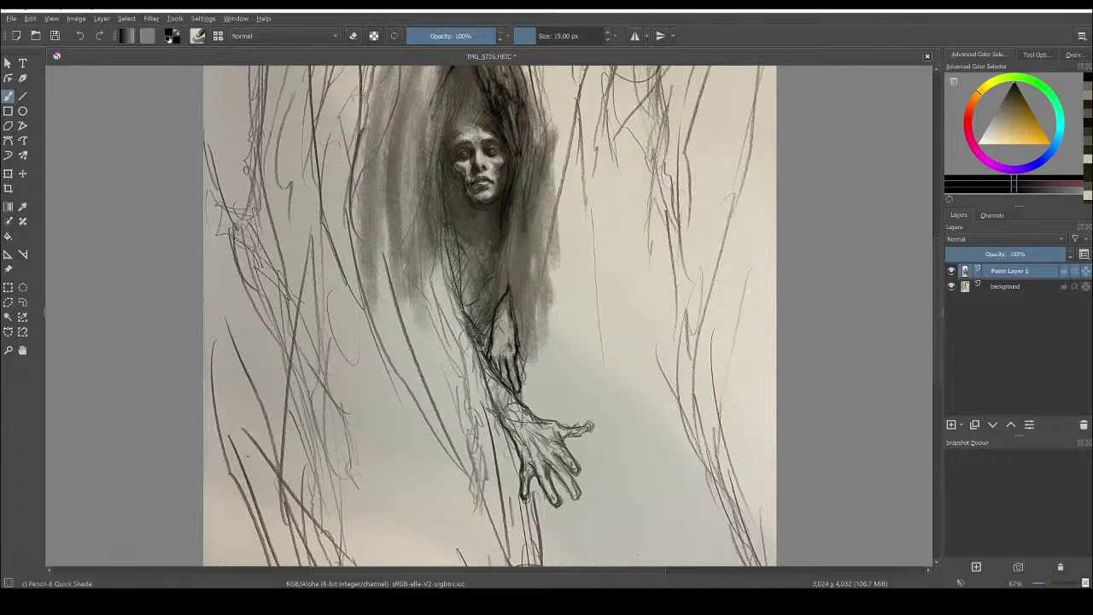
# Enlarge the brush to 969 px, sample a dark brown beside the neck and block in the drawing's left edge
pyautogui.press('-')
pyautogui.press('-')
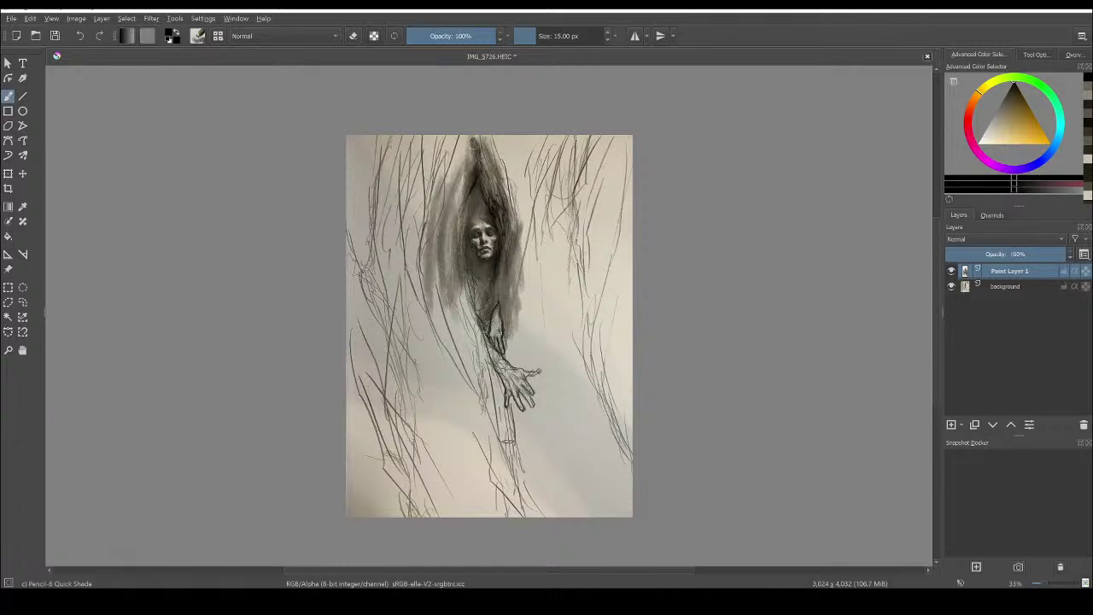
pyautogui.press(']')
pyautogui.press(']')
pyautogui.press(']')
pyautogui.press(']')
pyautogui.press(']')
pyautogui.press(']')
pyautogui.press(']')
pyautogui.press(']')
pyautogui.press(']')
pyautogui.press(']')
pyautogui.press(']')
pyautogui.press(']')
pyautogui.press(']')
pyautogui.press(']')
pyautogui.press(']')
pyautogui.press(']')
pyautogui.press(']')
pyautogui.press(']')
pyautogui.press(']')
pyautogui.press(']')
pyautogui.moveTo(489, 275); pyautogui.dragTo(495, 247)
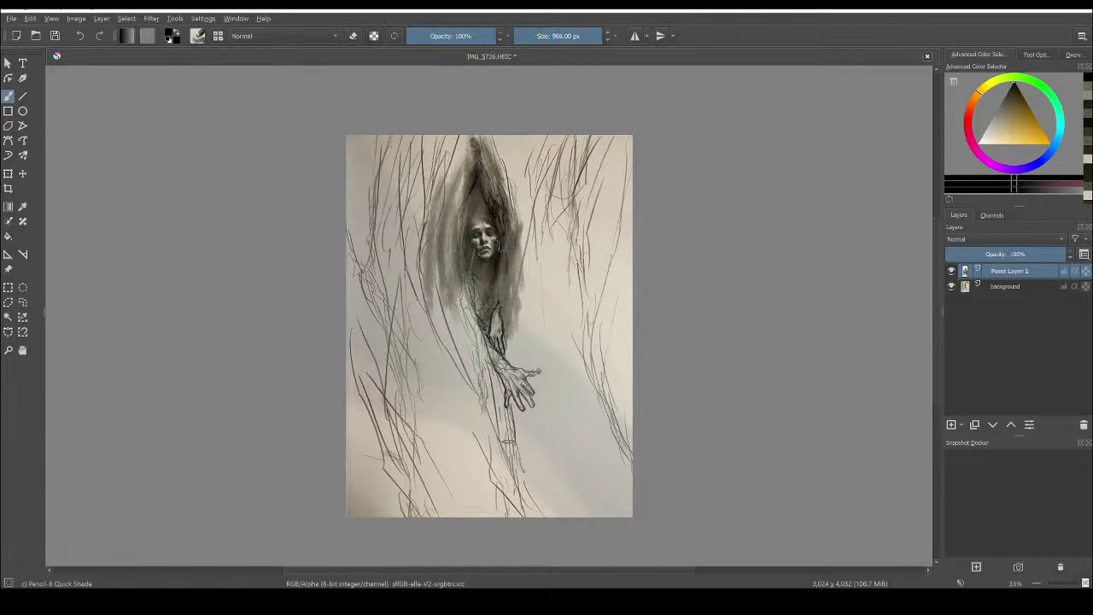
pyautogui.press('ctrl')
pyautogui.keyDown('ctrl'); pyautogui.click(498, 261); pyautogui.keyUp('ctrl')
pyautogui.moveTo(366, 178)
pyautogui.mouseDown()
pyautogui.moveTo(383, 282)
pyautogui.moveTo(410, 158)
pyautogui.moveTo(405, 266)
pyautogui.moveTo(427, 359)
pyautogui.moveTo(368, 465)
pyautogui.mouseUp()
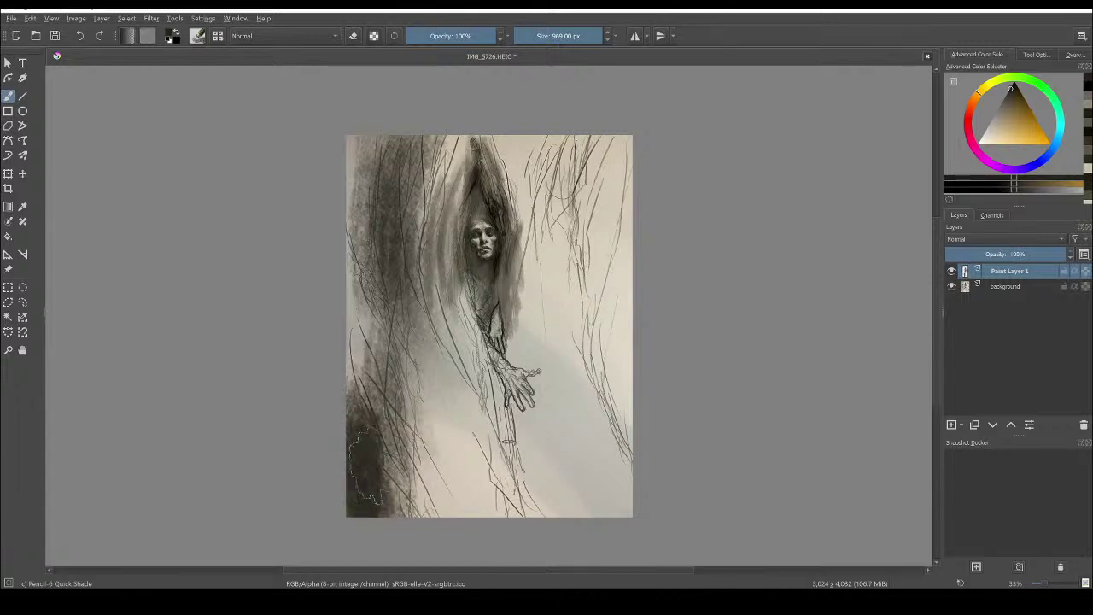
# Cover the right side, lower area and top of the drawing with broad dark brown strokes, leaving the figure's surroundings lighter
pyautogui.moveTo(625, 299)
pyautogui.mouseDown()
pyautogui.moveTo(611, 504)
pyautogui.moveTo(598, 495)
pyautogui.mouseUp()
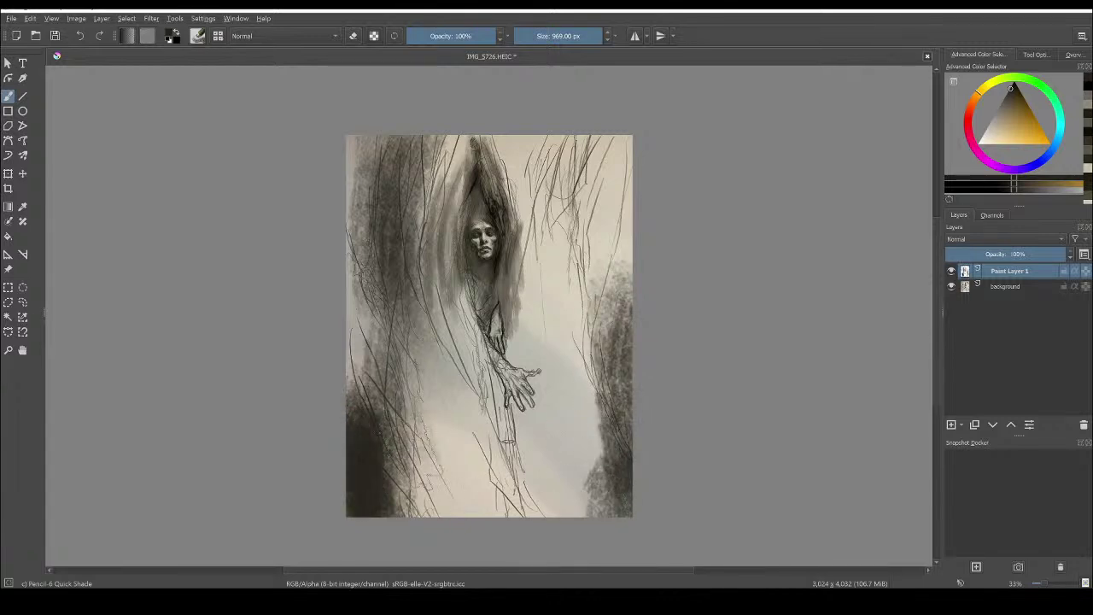
pyautogui.moveTo(410, 444)
pyautogui.mouseDown()
pyautogui.moveTo(453, 487)
pyautogui.moveTo(465, 452)
pyautogui.moveTo(474, 496)
pyautogui.mouseUp()
pyautogui.moveTo(611, 274)
pyautogui.mouseDown()
pyautogui.moveTo(611, 161)
pyautogui.moveTo(593, 179)
pyautogui.moveTo(608, 183)
pyautogui.moveTo(632, 307)
pyautogui.moveTo(615, 512)
pyautogui.moveTo(546, 461)
pyautogui.moveTo(589, 324)
pyautogui.moveTo(538, 171)
pyautogui.moveTo(512, 184)
pyautogui.moveTo(555, 307)
pyautogui.moveTo(547, 397)
pyautogui.mouseUp()
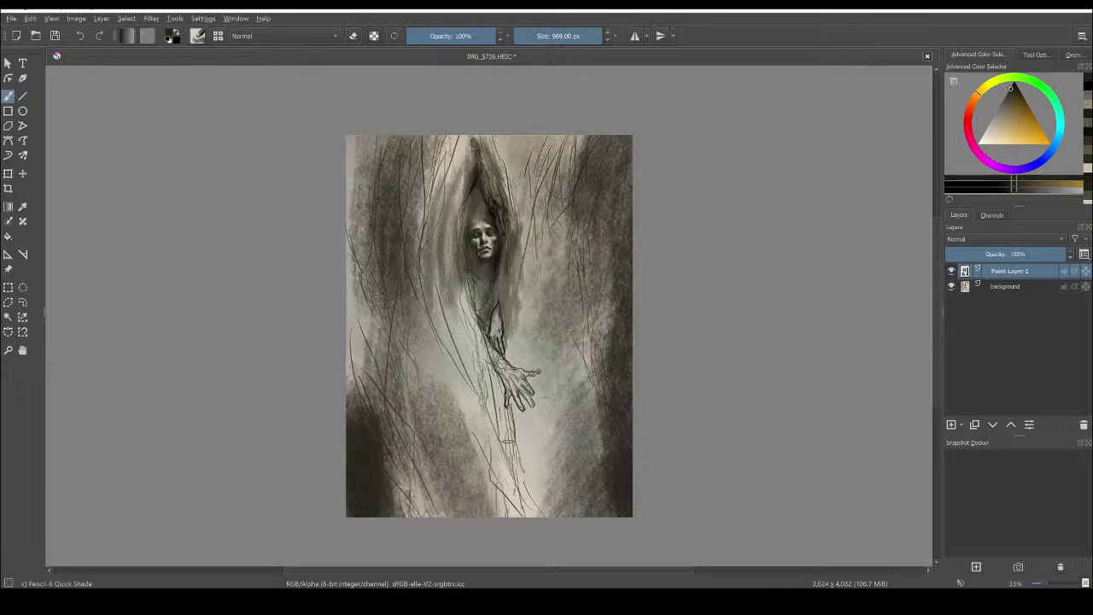
pyautogui.moveTo(440, 162)
pyautogui.mouseDown()
pyautogui.moveTo(418, 229)
pyautogui.moveTo(359, 290)
pyautogui.moveTo(359, 202)
pyautogui.moveTo(368, 333)
pyautogui.moveTo(427, 170)
pyautogui.moveTo(521, 213)
pyautogui.mouseUp()
pyautogui.moveTo(431, 398)
pyautogui.mouseDown()
pyautogui.moveTo(367, 342)
pyautogui.moveTo(368, 400)
pyautogui.moveTo(431, 491)
pyautogui.mouseUp()
pyautogui.moveTo(475, 433)
pyautogui.mouseDown()
pyautogui.moveTo(461, 340)
pyautogui.moveTo(487, 461)
pyautogui.moveTo(516, 392)
pyautogui.moveTo(534, 483)
pyautogui.moveTo(526, 453)
pyautogui.moveTo(598, 376)
pyautogui.moveTo(602, 325)
pyautogui.moveTo(563, 205)
pyautogui.moveTo(521, 154)
pyautogui.moveTo(563, 146)
pyautogui.moveTo(375, 150)
pyautogui.moveTo(393, 180)
pyautogui.moveTo(359, 419)
pyautogui.moveTo(402, 333)
pyautogui.mouseUp()
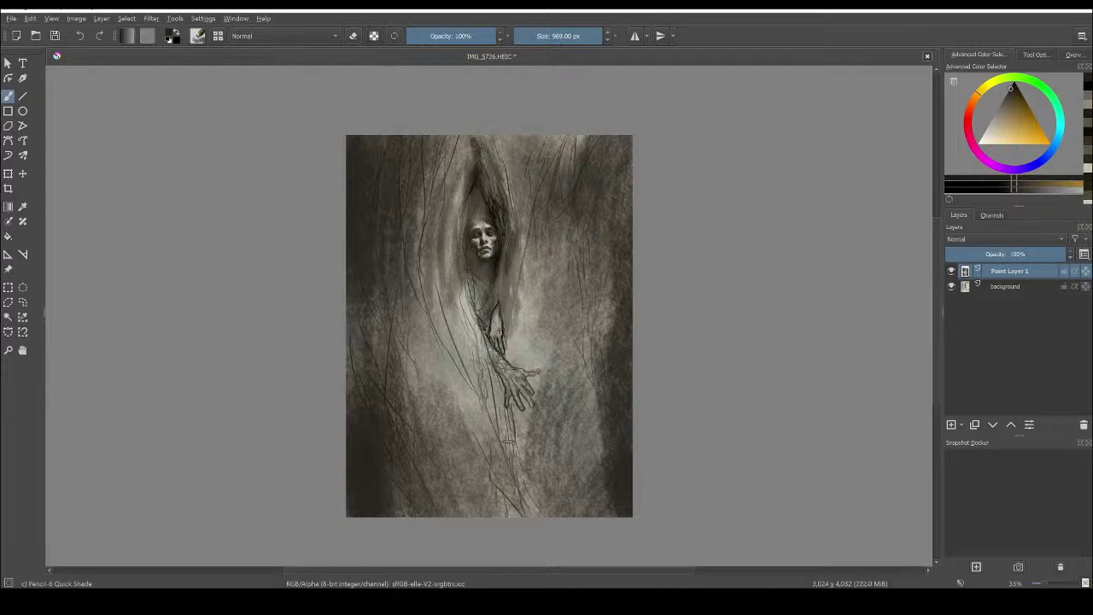
# Reduce the brush to 201 px, sample a mid-grey near the hands and dab it into the dark edges and upper hair
pyautogui.moveTo(401, 555); pyautogui.dragTo(344, 555)
pyautogui.press('[')
pyautogui.press('[')
pyautogui.press('[')
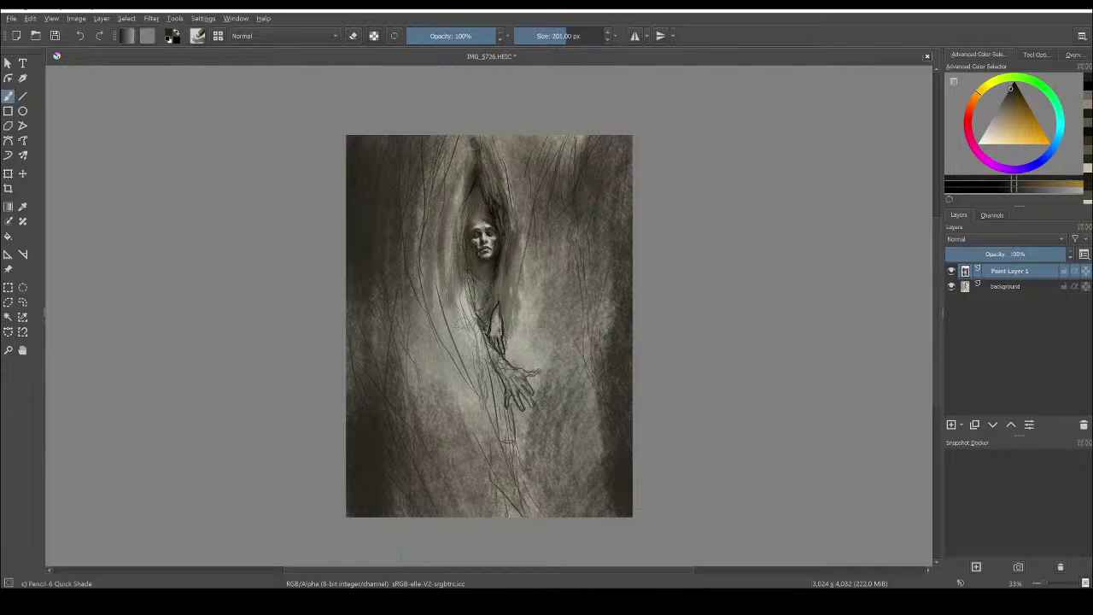
pyautogui.keyDown('ctrl'); pyautogui.click(491, 352); pyautogui.keyUp('ctrl')
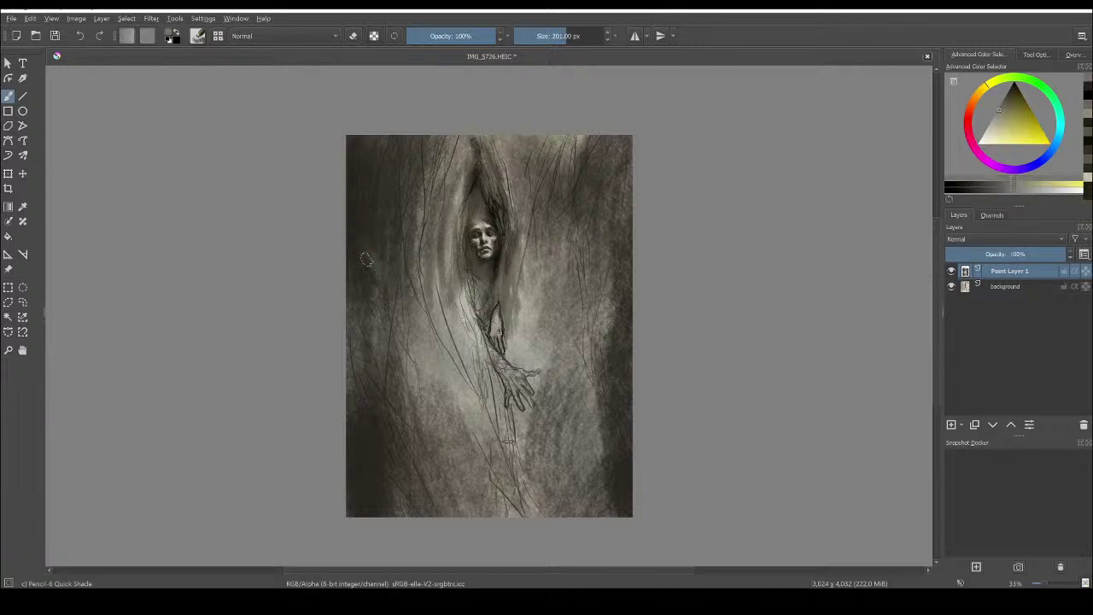
pyautogui.moveTo(371, 441)
pyautogui.mouseDown()
pyautogui.moveTo(377, 449)
pyautogui.moveTo(368, 444)
pyautogui.mouseUp()
pyautogui.moveTo(613, 374); pyautogui.dragTo(622, 346)
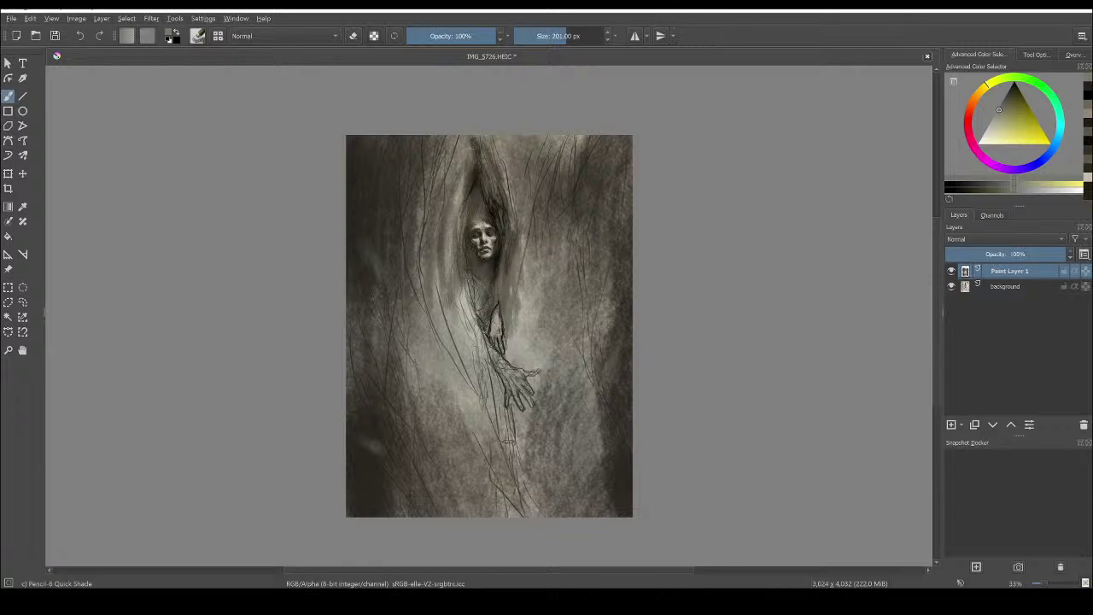
pyautogui.moveTo(489, 164); pyautogui.dragTo(507, 207)
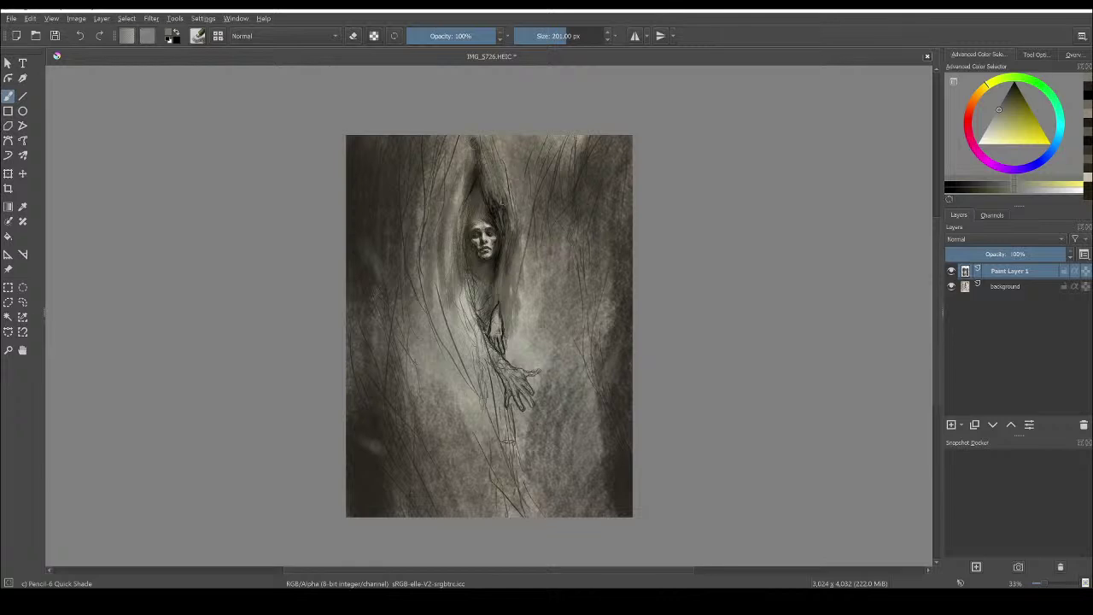
# Sample a lighter grey from the drapery beside the hand and paint it over the pencil lines around the head and upper folds
pyautogui.keyDown('ctrl'); pyautogui.click(529, 325); pyautogui.keyUp('ctrl')
pyautogui.moveTo(489, 143); pyautogui.dragTo(497, 205)
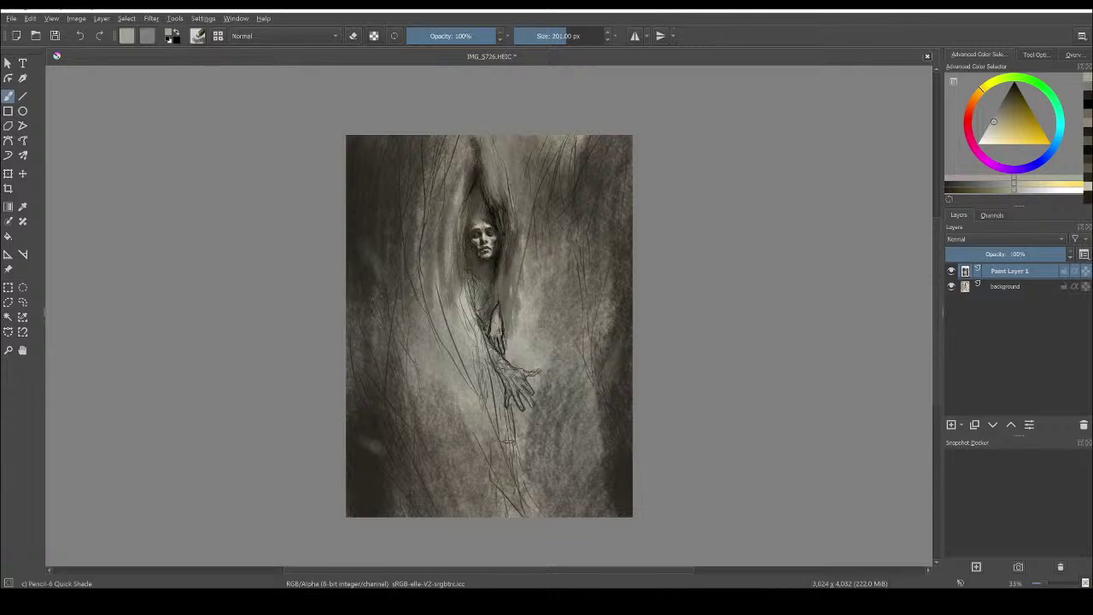
pyautogui.moveTo(426, 303)
pyautogui.mouseDown()
pyautogui.moveTo(410, 290)
pyautogui.moveTo(424, 331)
pyautogui.mouseUp()
pyautogui.moveTo(411, 245); pyautogui.dragTo(424, 144)
pyautogui.moveTo(537, 141); pyautogui.dragTo(530, 230)
pyautogui.moveTo(535, 175); pyautogui.dragTo(538, 239)
pyautogui.moveTo(538, 201); pyautogui.dragTo(553, 244)
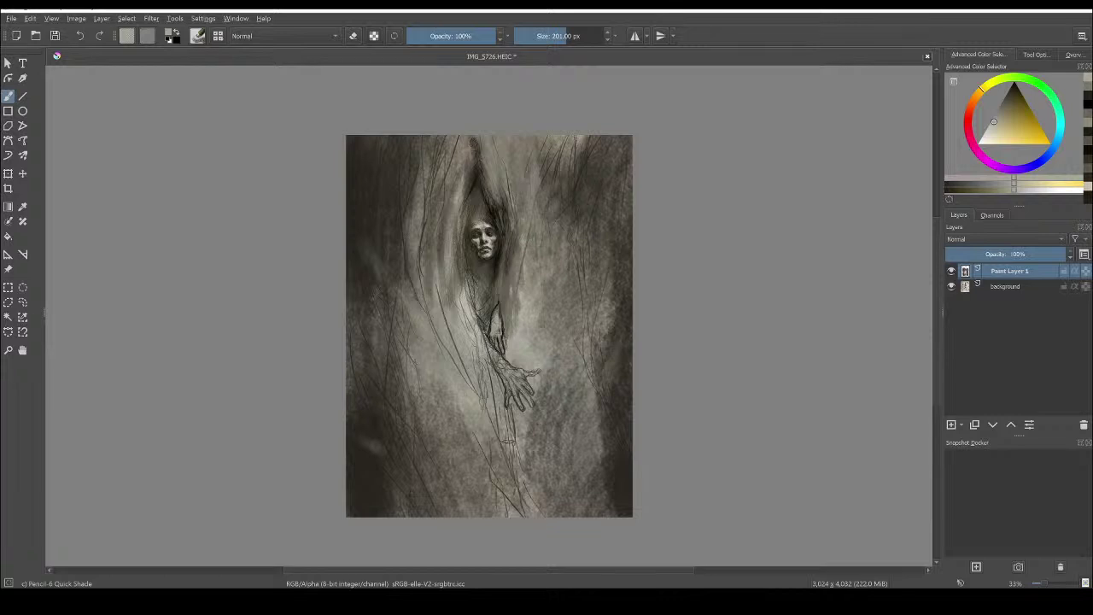
pyautogui.moveTo(559, 145)
pyautogui.mouseDown()
pyautogui.moveTo(563, 205)
pyautogui.moveTo(579, 210)
pyautogui.moveTo(574, 157)
pyautogui.mouseUp()
# Sample the dark brown from the right edge and paint shadowed folds in the right drapery, around the head and beside the forearm
pyautogui.keyDown('ctrl'); pyautogui.click(620, 436); pyautogui.keyUp('ctrl')
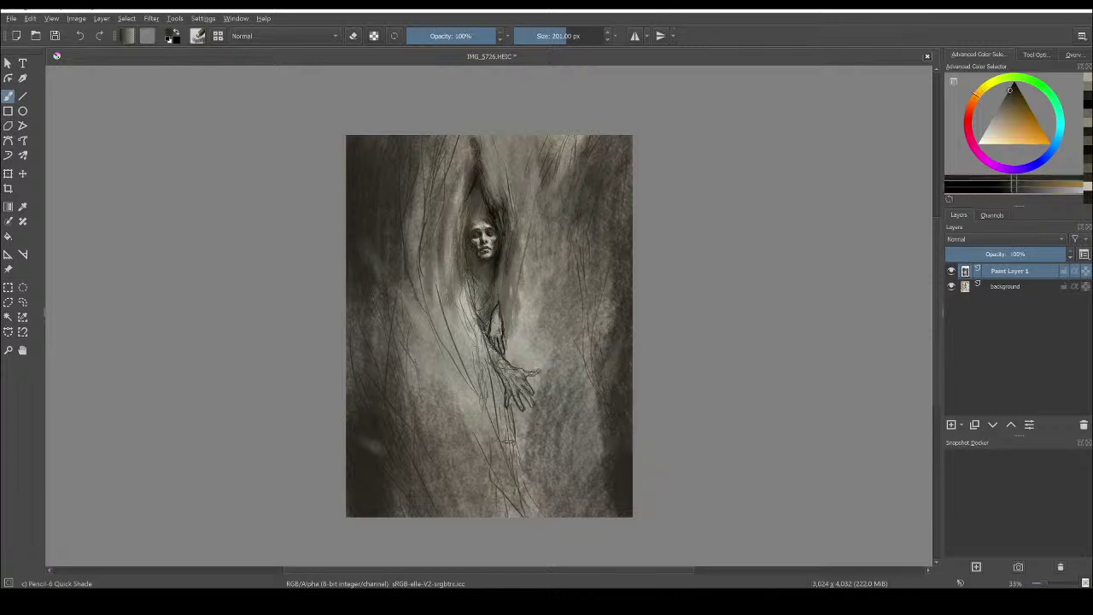
pyautogui.moveTo(617, 434)
pyautogui.mouseDown()
pyautogui.moveTo(610, 410)
pyautogui.moveTo(602, 427)
pyautogui.moveTo(585, 346)
pyautogui.moveTo(572, 350)
pyautogui.moveTo(598, 282)
pyautogui.moveTo(589, 223)
pyautogui.moveTo(568, 234)
pyautogui.moveTo(564, 205)
pyautogui.moveTo(555, 269)
pyautogui.moveTo(580, 227)
pyautogui.moveTo(531, 325)
pyautogui.mouseUp()
pyautogui.moveTo(427, 146)
pyautogui.mouseDown()
pyautogui.moveTo(417, 232)
pyautogui.moveTo(435, 205)
pyautogui.moveTo(441, 229)
pyautogui.moveTo(486, 160)
pyautogui.moveTo(492, 178)
pyautogui.moveTo(504, 141)
pyautogui.moveTo(524, 247)
pyautogui.mouseUp()
pyautogui.moveTo(448, 271); pyautogui.dragTo(494, 393)
pyautogui.moveTo(485, 350); pyautogui.dragTo(491, 410)
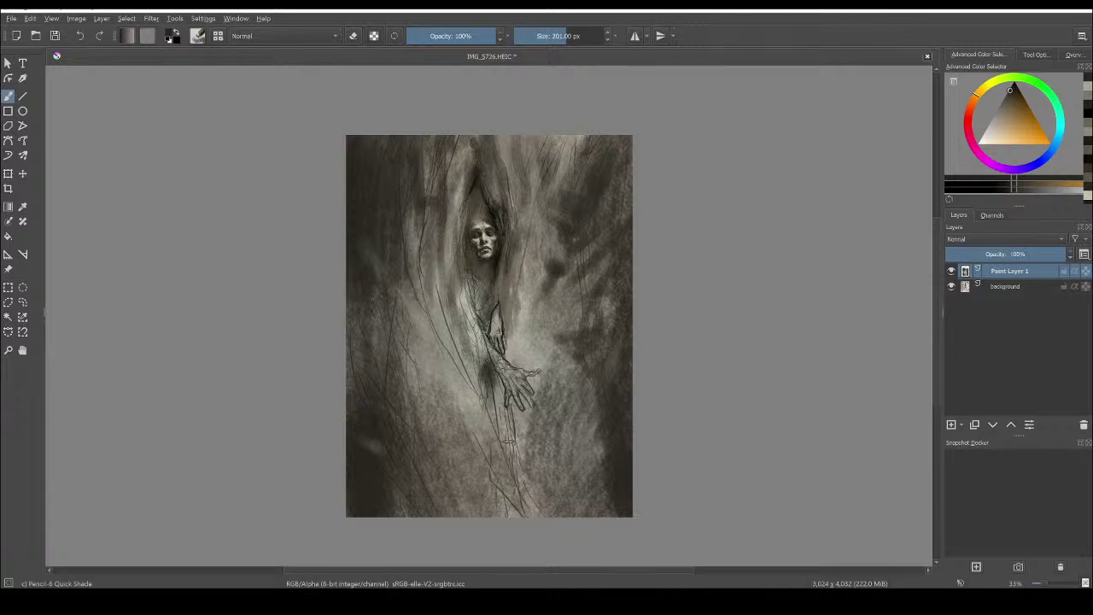
# Paint dark diagonal folds down the lower-left drapery and darken the bottom-left corner
pyautogui.moveTo(413, 392); pyautogui.dragTo(433, 424)
pyautogui.moveTo(394, 347); pyautogui.dragTo(427, 417)
pyautogui.moveTo(405, 452); pyautogui.dragTo(436, 515)
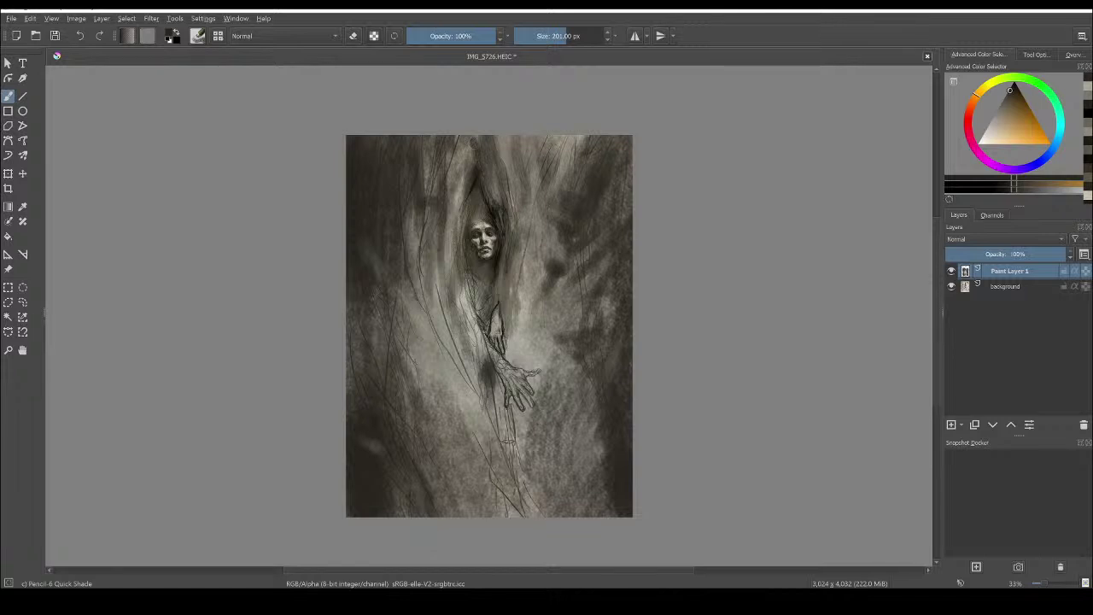
pyautogui.moveTo(411, 424); pyautogui.dragTo(454, 511)
pyautogui.moveTo(424, 450); pyautogui.dragTo(458, 511)
pyautogui.moveTo(420, 396)
pyautogui.mouseDown()
pyautogui.moveTo(478, 509)
pyautogui.moveTo(467, 509)
pyautogui.mouseUp()
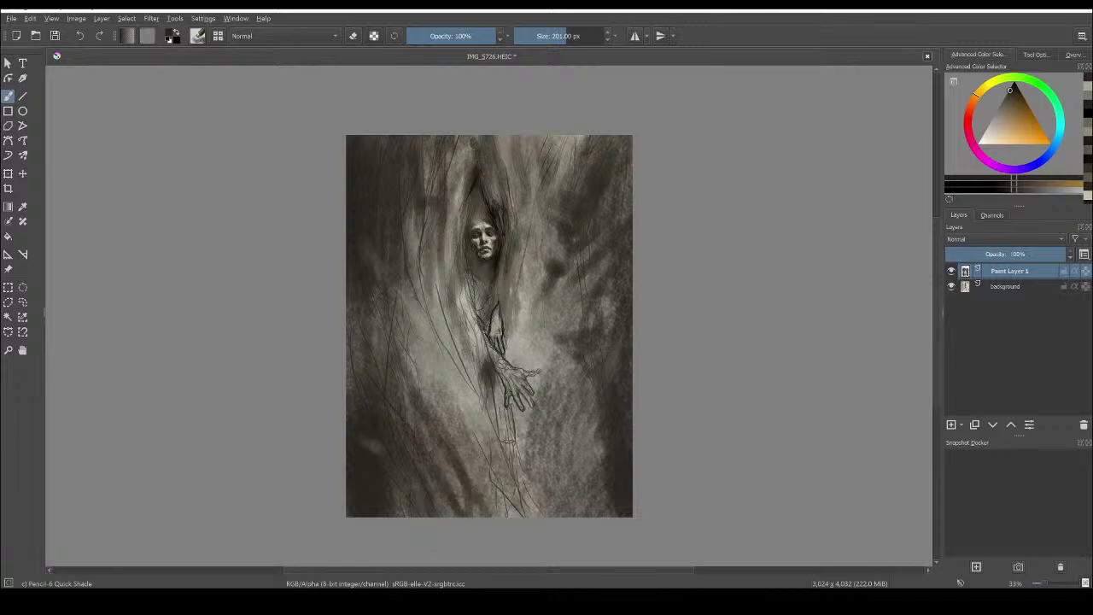
pyautogui.moveTo(437, 475); pyautogui.dragTo(444, 516)
pyautogui.moveTo(413, 454)
pyautogui.mouseDown()
pyautogui.moveTo(427, 514)
pyautogui.moveTo(375, 515)
pyautogui.mouseUp()
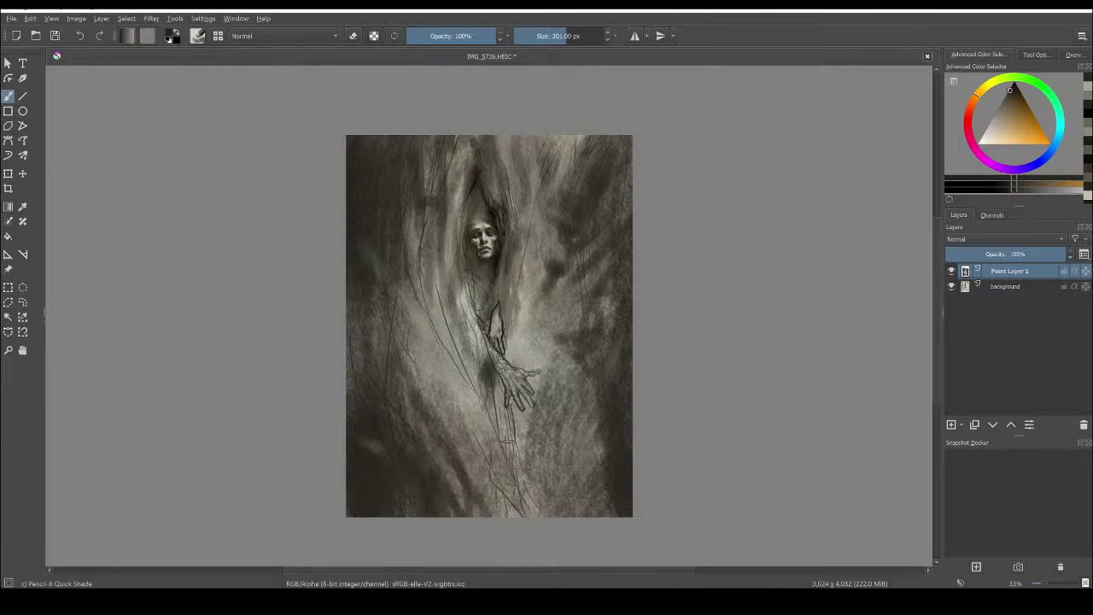
# Paint a long dark fold down the drapery to the right of the outstretched hand
pyautogui.moveTo(555, 330); pyautogui.dragTo(576, 374)
pyautogui.moveTo(550, 296); pyautogui.dragTo(577, 381)
pyautogui.moveTo(539, 258); pyautogui.dragTo(567, 379)
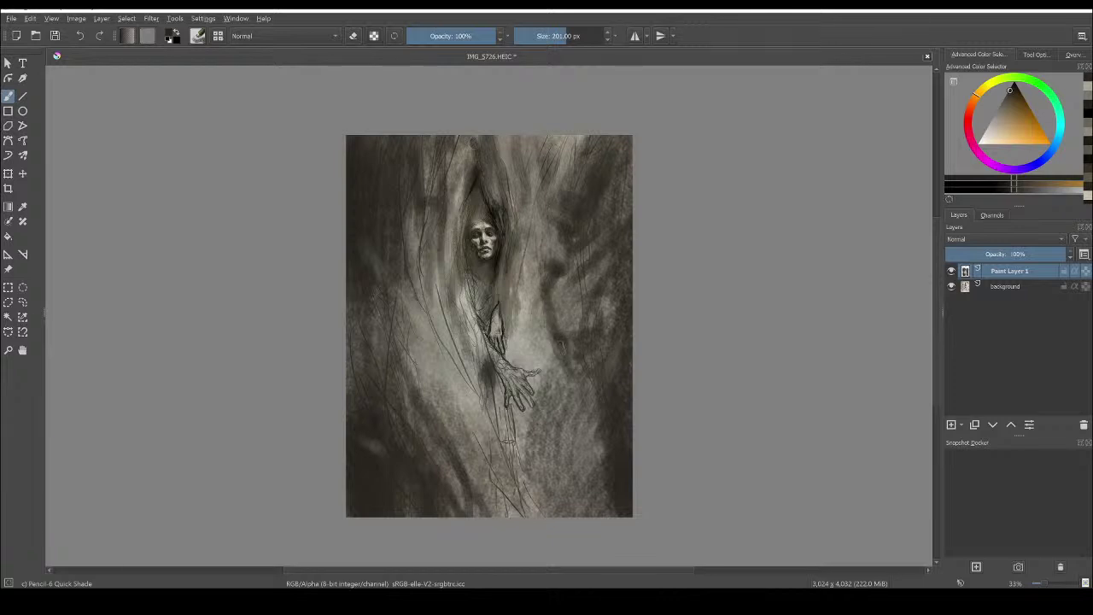
pyautogui.moveTo(557, 342); pyautogui.dragTo(600, 436)
# Sample a light grey beside the dark fold and brush lighter folds below the hand, down the left drapery and up the right side
pyautogui.keyDown('ctrl'); pyautogui.click(571, 363); pyautogui.keyUp('ctrl')
pyautogui.moveTo(555, 350)
pyautogui.mouseDown()
pyautogui.moveTo(571, 415)
pyautogui.moveTo(550, 453)
pyautogui.moveTo(561, 474)
pyautogui.moveTo(509, 421)
pyautogui.mouseUp()
pyautogui.moveTo(511, 513)
pyautogui.mouseDown()
pyautogui.moveTo(413, 367)
pyautogui.moveTo(409, 271)
pyautogui.mouseUp()
pyautogui.moveTo(380, 170)
pyautogui.mouseDown()
pyautogui.moveTo(381, 213)
pyautogui.moveTo(378, 166)
pyautogui.mouseUp()
pyautogui.moveTo(548, 151)
pyautogui.mouseDown()
pyautogui.moveTo(579, 239)
pyautogui.moveTo(565, 282)
pyautogui.moveTo(570, 372)
pyautogui.mouseUp()
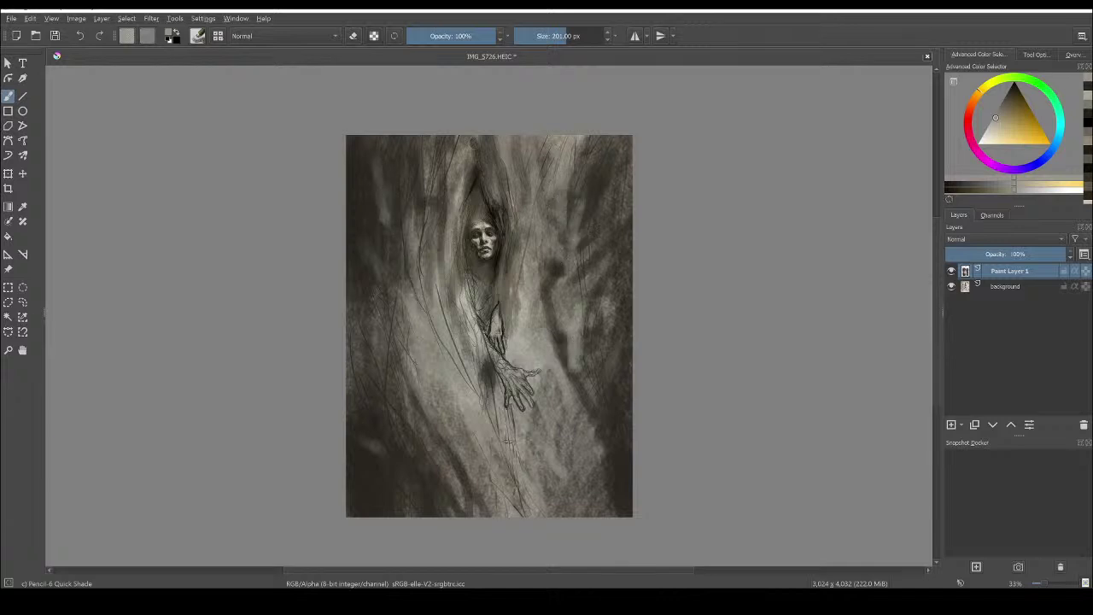
# Extend the light grey folds in long vertical strokes along the right edge of the drawing from top to bottom
pyautogui.moveTo(589, 316); pyautogui.dragTo(591, 390)
pyautogui.moveTo(579, 284); pyautogui.dragTo(586, 338)
pyautogui.moveTo(583, 227); pyautogui.dragTo(594, 287)
pyautogui.moveTo(591, 144); pyautogui.dragTo(610, 250)
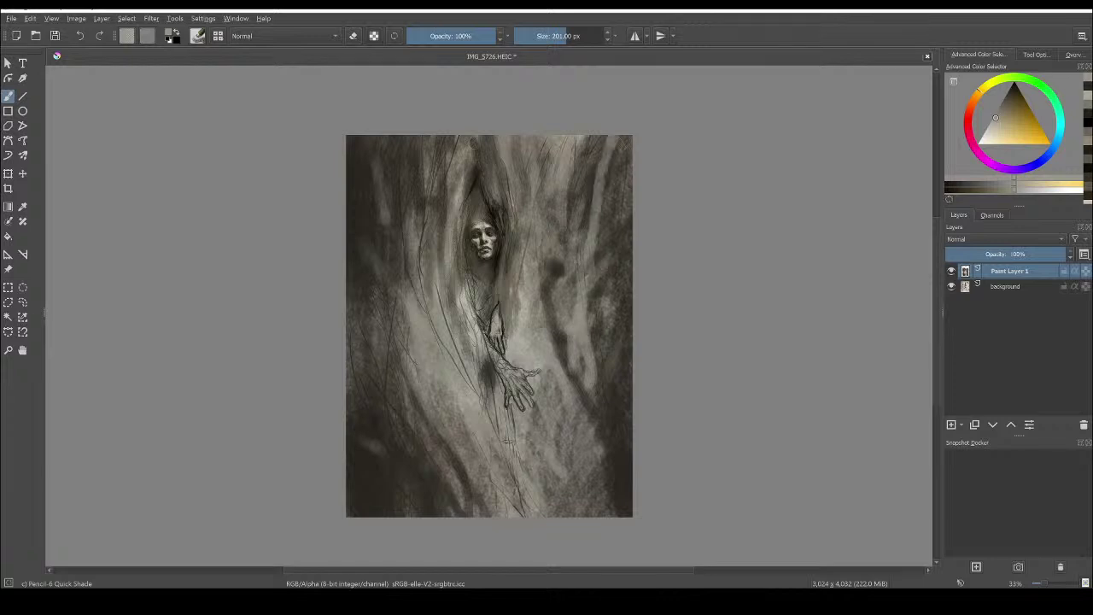
pyautogui.moveTo(612, 159); pyautogui.dragTo(613, 359)
pyautogui.moveTo(613, 376); pyautogui.dragTo(621, 485)
pyautogui.moveTo(617, 469); pyautogui.dragTo(627, 513)
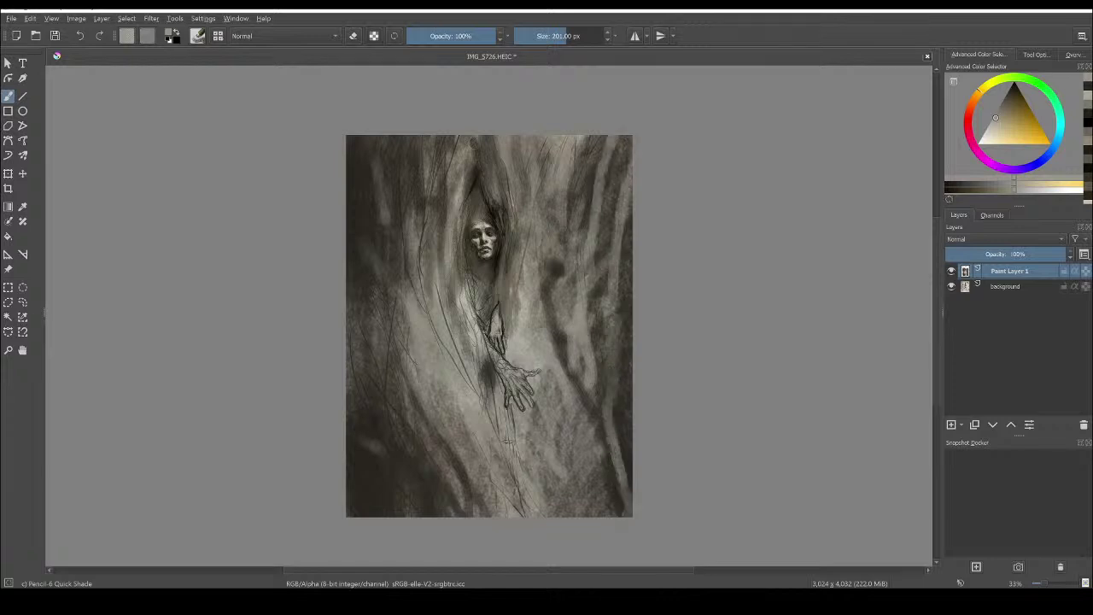
# Reduce the brush to 135 px, sample near-black beside the neck and darken the drapery edge down to the upper hand
pyautogui.press('[')
pyautogui.press('[')
pyautogui.press('[')
pyautogui.press('[')
pyautogui.press('[')
pyautogui.press('[')
pyautogui.keyDown('ctrl'); pyautogui.click(499, 267); pyautogui.keyUp('ctrl')
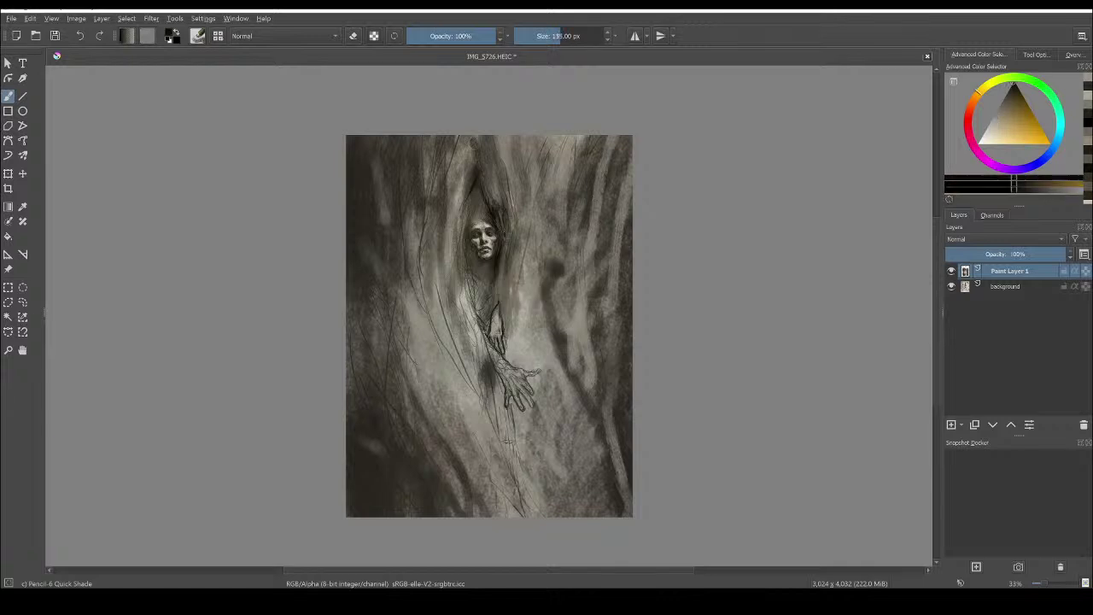
pyautogui.moveTo(511, 264); pyautogui.dragTo(509, 357)
pyautogui.moveTo(516, 309)
pyautogui.mouseDown()
pyautogui.moveTo(516, 367)
pyautogui.moveTo(524, 356)
pyautogui.mouseUp()
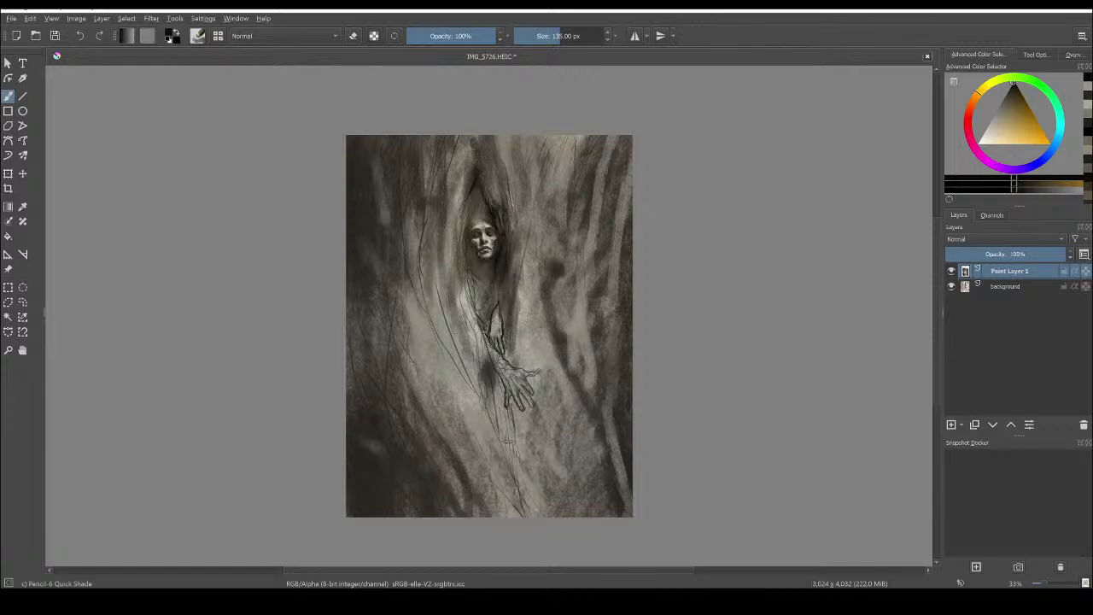
# Paint near-black folds to the right of the head and across the hair above it
pyautogui.moveTo(521, 215); pyautogui.dragTo(517, 277)
pyautogui.moveTo(528, 189)
pyautogui.mouseDown()
pyautogui.moveTo(525, 260)
pyautogui.moveTo(525, 138)
pyautogui.moveTo(519, 178)
pyautogui.mouseUp()
pyautogui.moveTo(516, 138)
pyautogui.mouseDown()
pyautogui.moveTo(526, 188)
pyautogui.moveTo(547, 188)
pyautogui.moveTo(487, 166)
pyautogui.moveTo(485, 186)
pyautogui.mouseUp()
pyautogui.moveTo(483, 145)
pyautogui.mouseDown()
pyautogui.moveTo(482, 176)
pyautogui.moveTo(456, 203)
pyautogui.mouseUp()
# Paint a series of long near-black vertical folds down the drapery to the left of the head
pyautogui.moveTo(453, 136); pyautogui.dragTo(444, 231)
pyautogui.moveTo(437, 158); pyautogui.dragTo(437, 257)
pyautogui.moveTo(433, 206); pyautogui.dragTo(427, 299)
pyautogui.moveTo(439, 270); pyautogui.dragTo(432, 340)
pyautogui.moveTo(446, 195); pyautogui.dragTo(432, 285)
pyautogui.moveTo(458, 152); pyautogui.dragTo(453, 237)
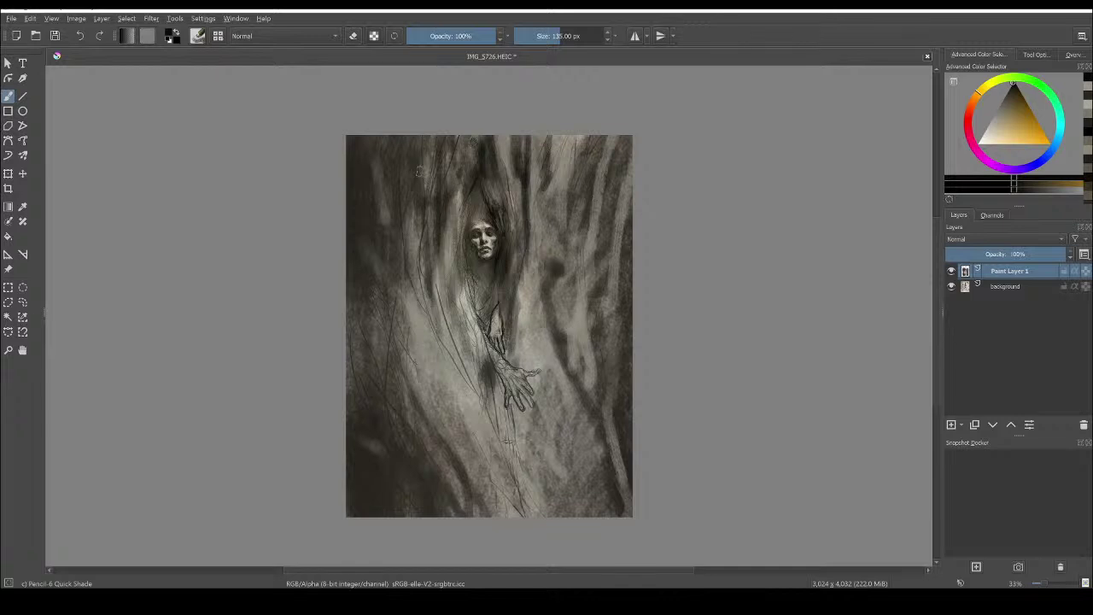
pyautogui.moveTo(415, 138); pyautogui.dragTo(406, 270)
pyautogui.moveTo(398, 211); pyautogui.dragTo(393, 279)
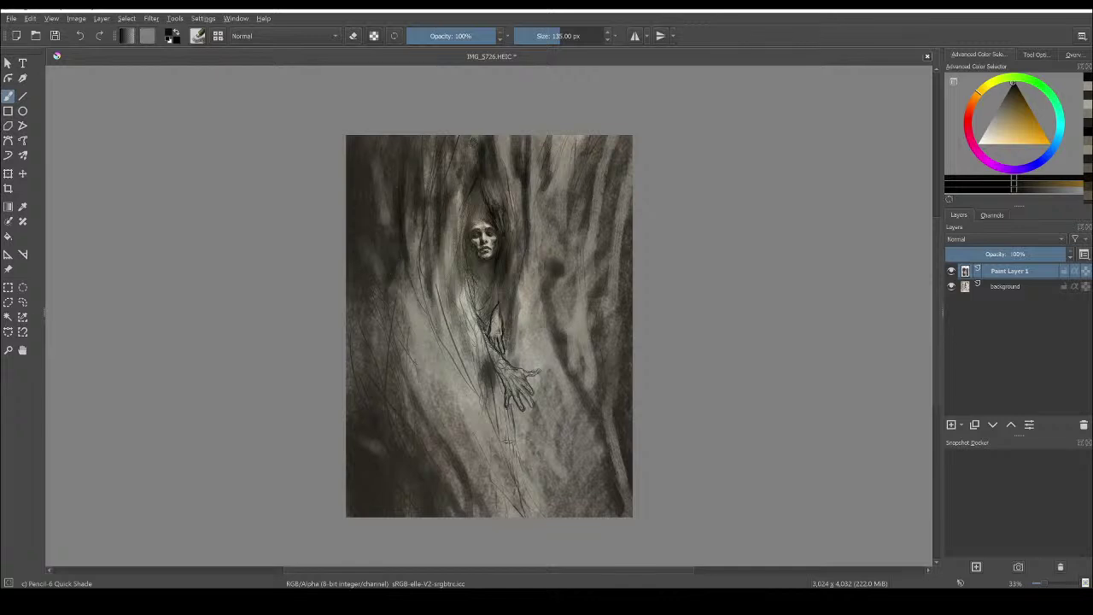
pyautogui.moveTo(422, 345); pyautogui.dragTo(417, 389)
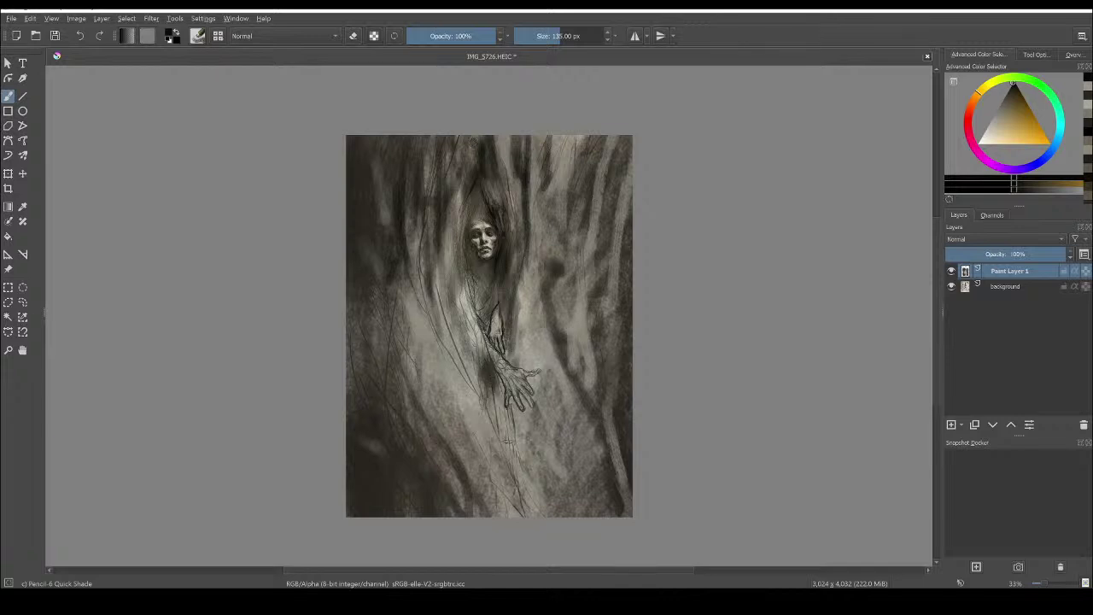
# Darken the neck and chest area between the face and the upper hand with near-black strokes
pyautogui.moveTo(521, 311)
pyautogui.mouseDown()
pyautogui.moveTo(514, 364)
pyautogui.moveTo(496, 318)
pyautogui.moveTo(487, 327)
pyautogui.mouseUp()
pyautogui.moveTo(497, 285); pyautogui.dragTo(460, 379)
pyautogui.moveTo(453, 253)
pyautogui.mouseDown()
pyautogui.moveTo(453, 306)
pyautogui.moveTo(485, 318)
pyautogui.mouseUp()
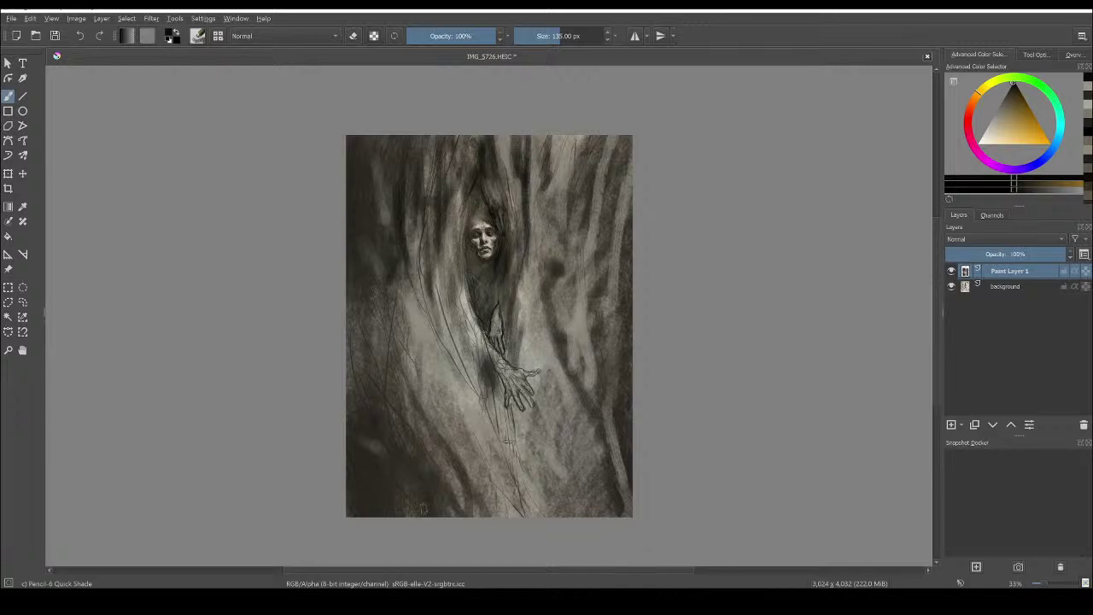
# Reduce the brush to 90 px and paint dark broken marks on the lit drapery to the left of the forearm
pyautogui.press('[')
pyautogui.press('[')
pyautogui.moveTo(426, 303)
pyautogui.mouseDown()
pyautogui.moveTo(440, 343)
pyautogui.moveTo(443, 323)
pyautogui.moveTo(447, 360)
pyautogui.moveTo(422, 343)
pyautogui.moveTo(416, 317)
pyautogui.moveTo(399, 335)
pyautogui.moveTo(422, 357)
pyautogui.moveTo(432, 347)
pyautogui.moveTo(444, 379)
pyautogui.moveTo(434, 391)
pyautogui.moveTo(401, 326)
pyautogui.mouseUp()
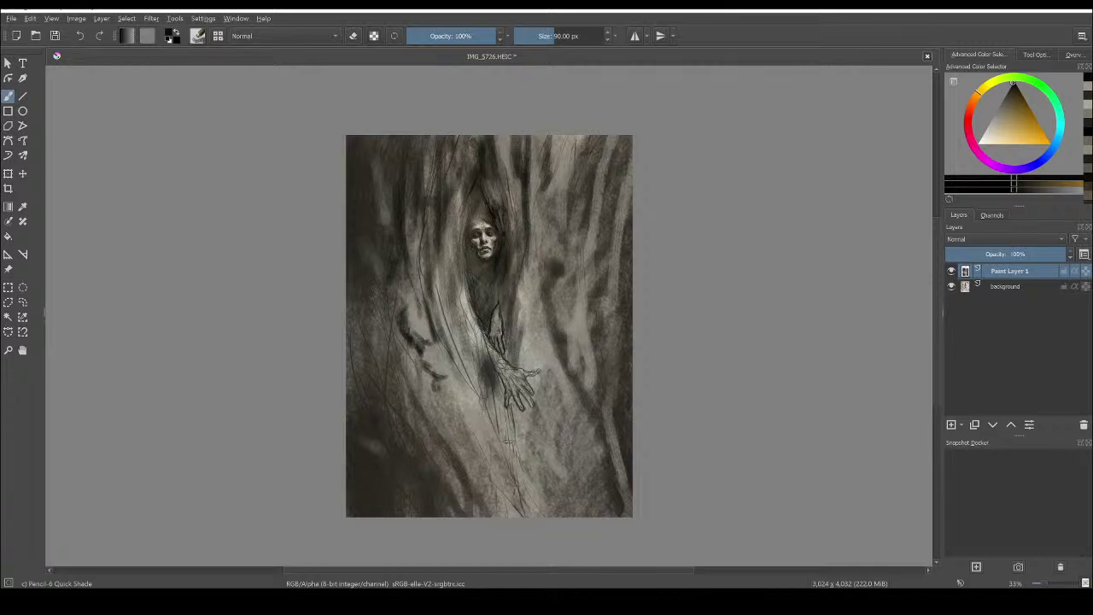
# Sample a mid grey from the lit drapery and paint lighter vertical folds down the upper-left drapery and the upper-right drapery
pyautogui.keyDown('ctrl'); pyautogui.click(419, 323); pyautogui.keyUp('ctrl')
pyautogui.moveTo(384, 189); pyautogui.dragTo(400, 286)
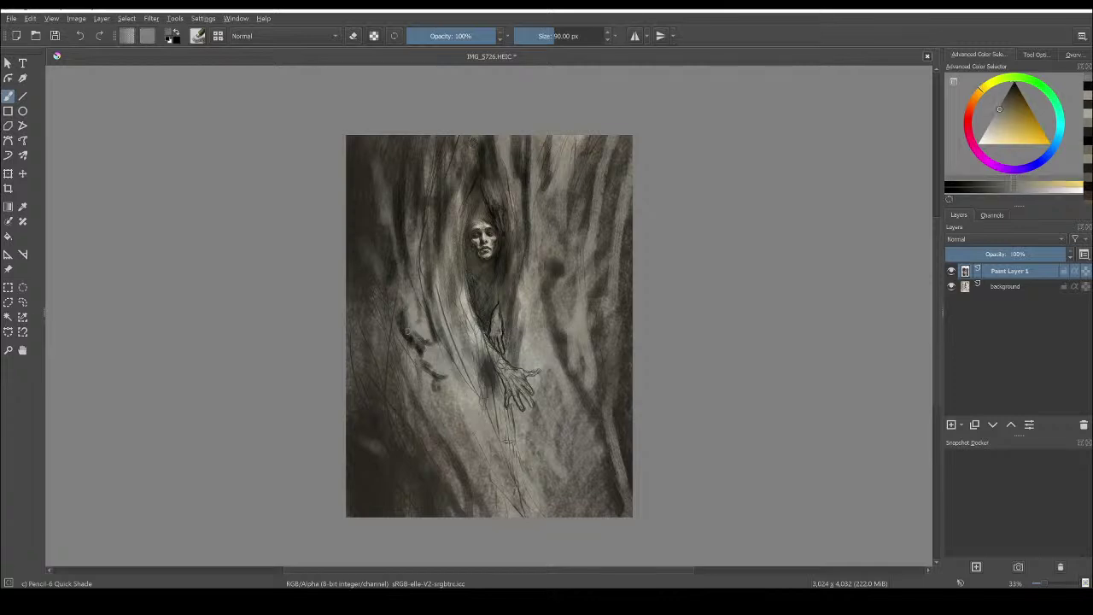
pyautogui.moveTo(387, 140)
pyautogui.mouseDown()
pyautogui.moveTo(400, 270)
pyautogui.moveTo(404, 186)
pyautogui.moveTo(412, 241)
pyautogui.mouseUp()
pyautogui.moveTo(400, 309); pyautogui.dragTo(404, 334)
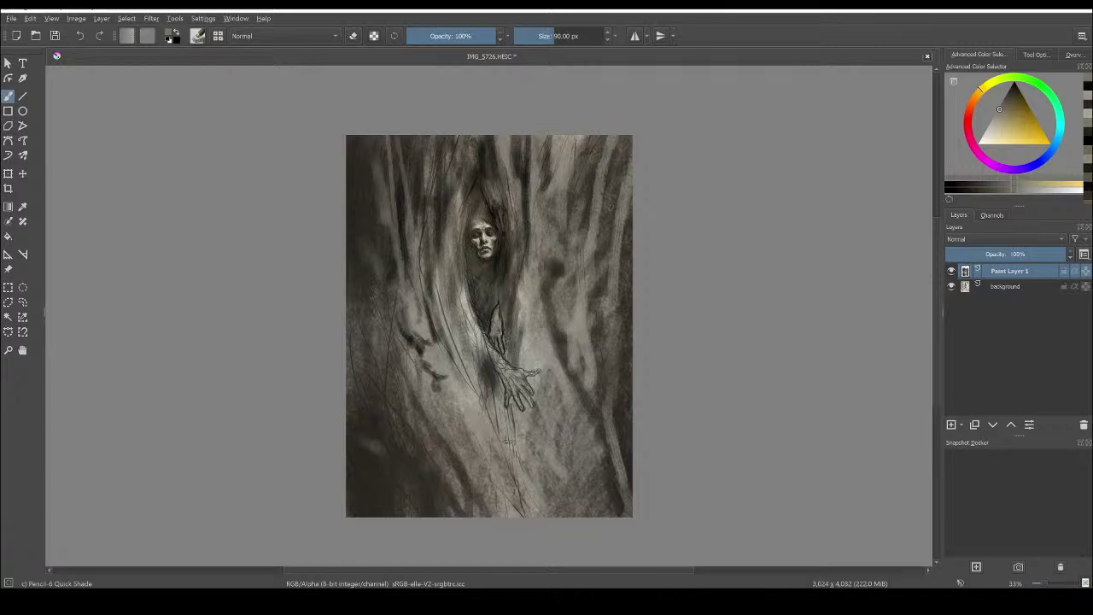
pyautogui.moveTo(574, 159); pyautogui.dragTo(574, 214)
# Sample a dark tone beside the hair and deepen the shadow above the head and down the right side of the neck
pyautogui.hotkey('ctrl', '+')
pyautogui.keyDown('ctrl'); pyautogui.click(498, 171); pyautogui.keyUp('ctrl')
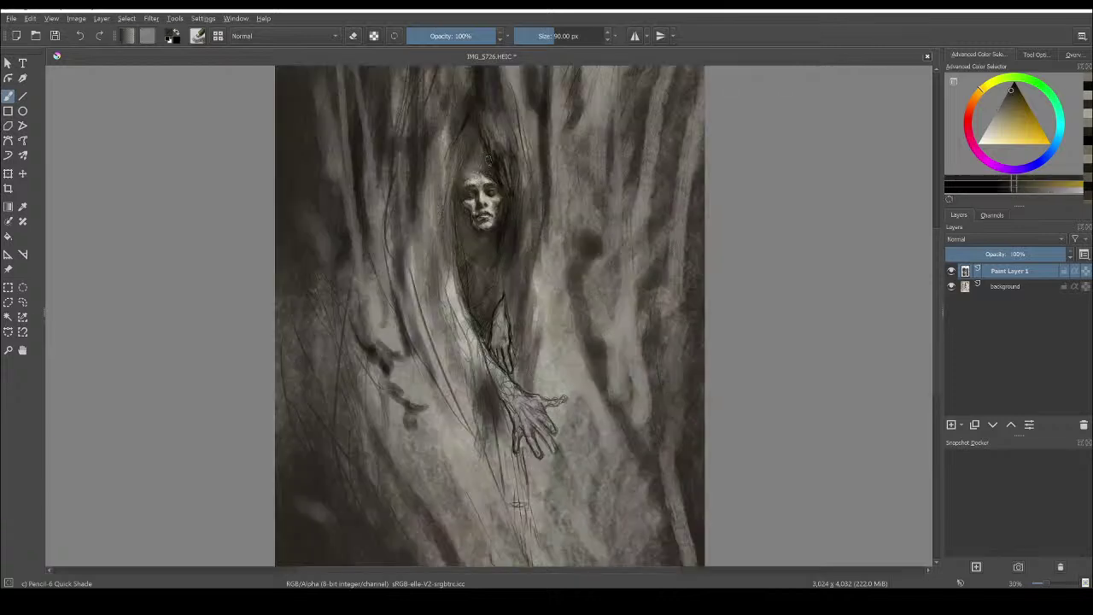
pyautogui.moveTo(488, 161); pyautogui.dragTo(477, 139)
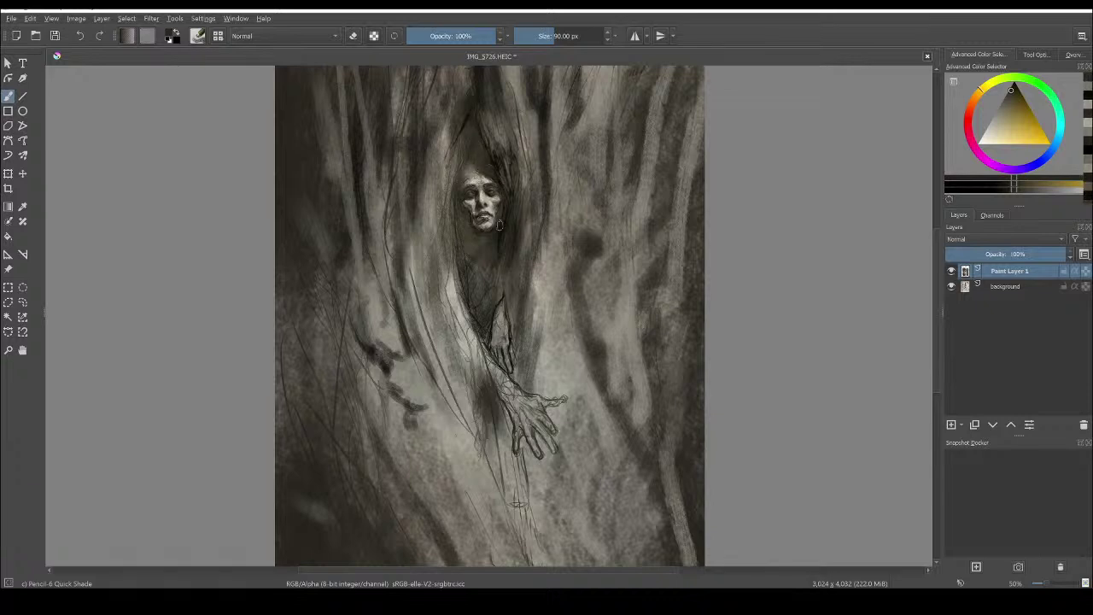
pyautogui.moveTo(499, 224)
pyautogui.mouseDown()
pyautogui.moveTo(507, 222)
pyautogui.moveTo(509, 277)
pyautogui.mouseUp()
# Paint dark vertical folds in the drapery to the right of the chest, down to the outstretched hand
pyautogui.moveTo(522, 239)
pyautogui.mouseDown()
pyautogui.moveTo(522, 294)
pyautogui.moveTo(532, 291)
pyautogui.moveTo(538, 315)
pyautogui.mouseUp()
pyautogui.moveTo(551, 258)
pyautogui.mouseDown()
pyautogui.moveTo(556, 176)
pyautogui.moveTo(555, 270)
pyautogui.mouseUp()
pyautogui.moveTo(570, 220)
pyautogui.mouseDown()
pyautogui.moveTo(568, 270)
pyautogui.moveTo(581, 256)
pyautogui.moveTo(597, 282)
pyautogui.moveTo(608, 277)
pyautogui.moveTo(583, 314)
pyautogui.moveTo(600, 365)
pyautogui.mouseUp()
pyautogui.moveTo(577, 317)
pyautogui.mouseDown()
pyautogui.moveTo(587, 335)
pyautogui.moveTo(557, 362)
pyautogui.mouseUp()
pyautogui.moveTo(554, 309); pyautogui.dragTo(548, 396)
# Add long dark folds to the drapery left of the face and along the upper side of the forearm
pyautogui.moveTo(454, 330); pyautogui.dragTo(442, 391)
pyautogui.moveTo(440, 302)
pyautogui.mouseDown()
pyautogui.moveTo(458, 370)
pyautogui.moveTo(460, 340)
pyautogui.mouseUp()
pyautogui.moveTo(450, 256); pyautogui.dragTo(465, 360)
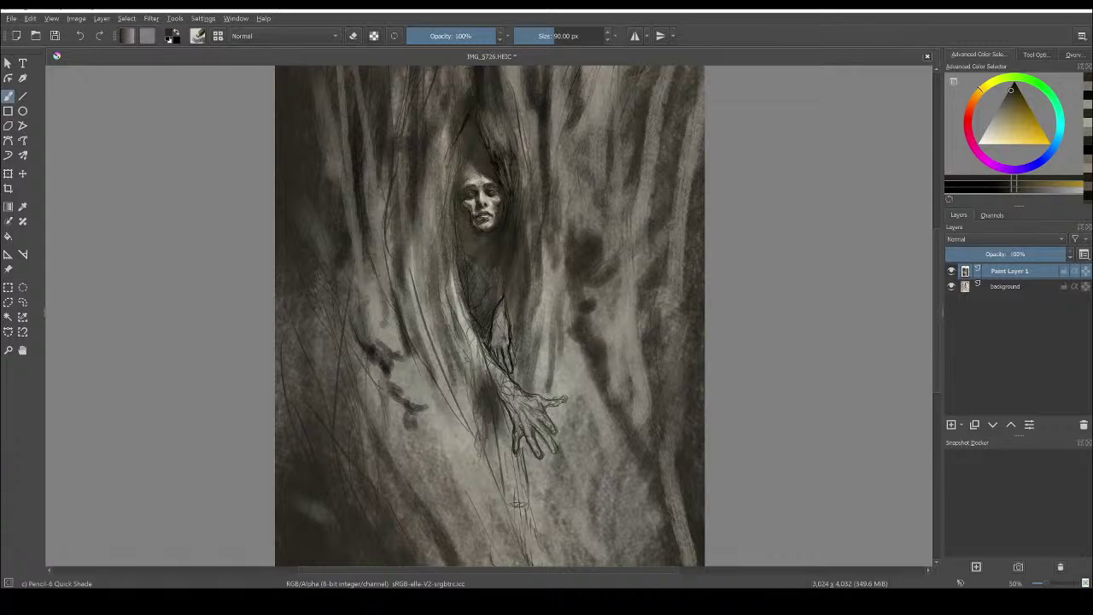
pyautogui.moveTo(401, 225); pyautogui.dragTo(410, 291)
pyautogui.moveTo(388, 183)
pyautogui.mouseDown()
pyautogui.moveTo(398, 300)
pyautogui.moveTo(379, 291)
pyautogui.mouseUp()
pyautogui.moveTo(376, 203); pyautogui.dragTo(379, 290)
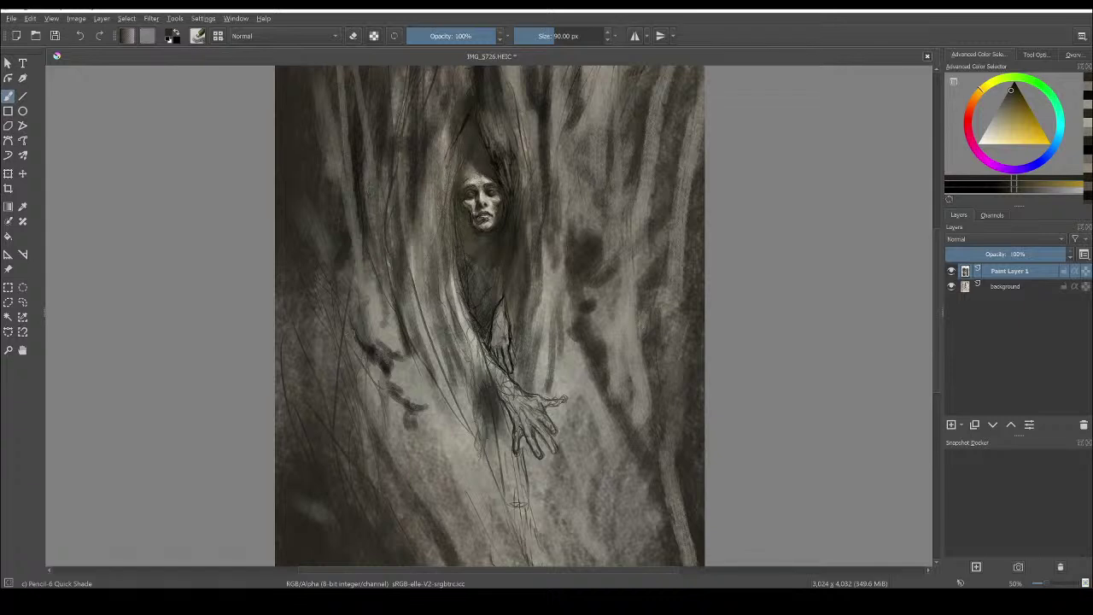
# Build up the dark hollows in the lower-left drapery and add dark folds at the upper right of the drawing
pyautogui.moveTo(347, 329)
pyautogui.mouseDown()
pyautogui.moveTo(364, 381)
pyautogui.moveTo(394, 384)
pyautogui.mouseUp()
pyautogui.moveTo(399, 405); pyautogui.dragTo(422, 452)
pyautogui.moveTo(432, 490); pyautogui.dragTo(444, 519)
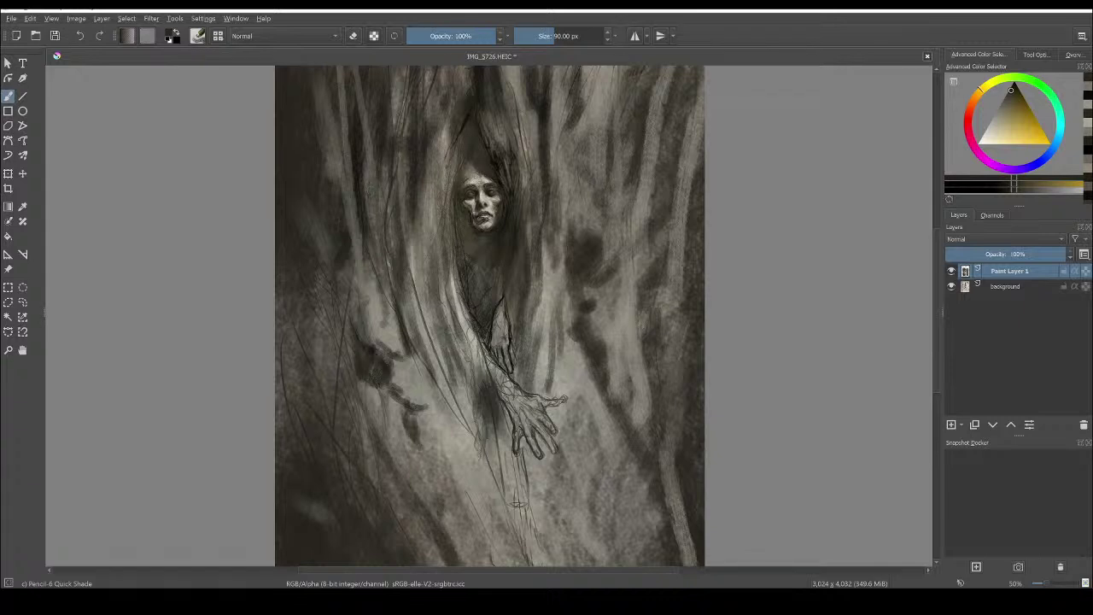
pyautogui.moveTo(608, 90)
pyautogui.mouseDown()
pyautogui.moveTo(580, 208)
pyautogui.moveTo(600, 181)
pyautogui.mouseUp()
pyautogui.moveTo(623, 67); pyautogui.dragTo(616, 90)
# Sample near-black above the forehead and darken the neck below the chin and the fold left of the face
pyautogui.keyDown('ctrl'); pyautogui.click(500, 178); pyautogui.keyUp('ctrl')
pyautogui.keyDown('ctrl'); pyautogui.click(501, 171); pyautogui.keyUp('ctrl')
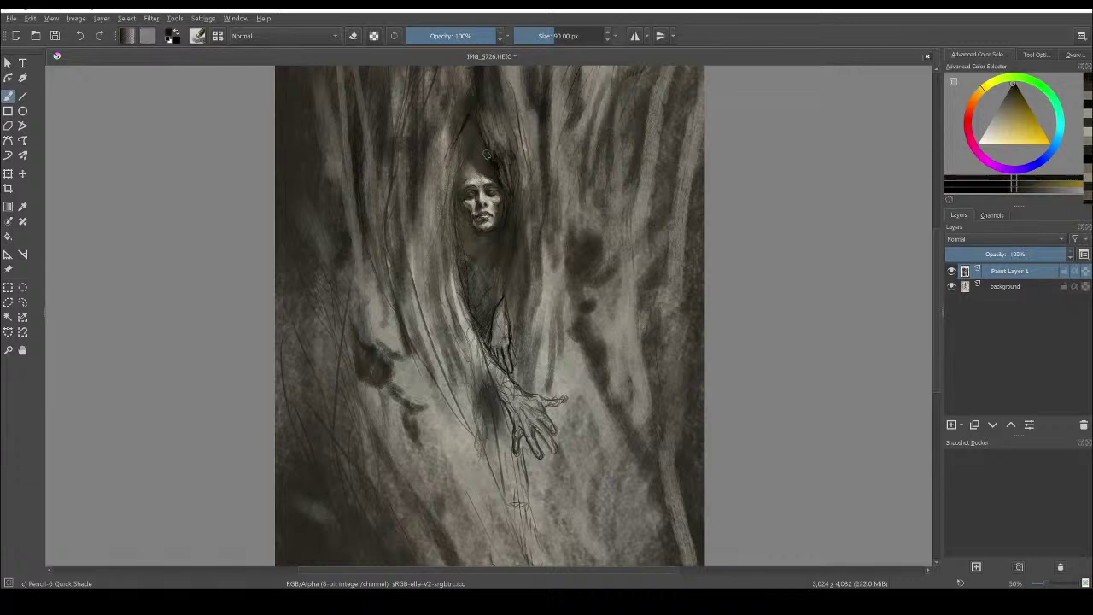
pyautogui.moveTo(498, 239); pyautogui.dragTo(485, 260)
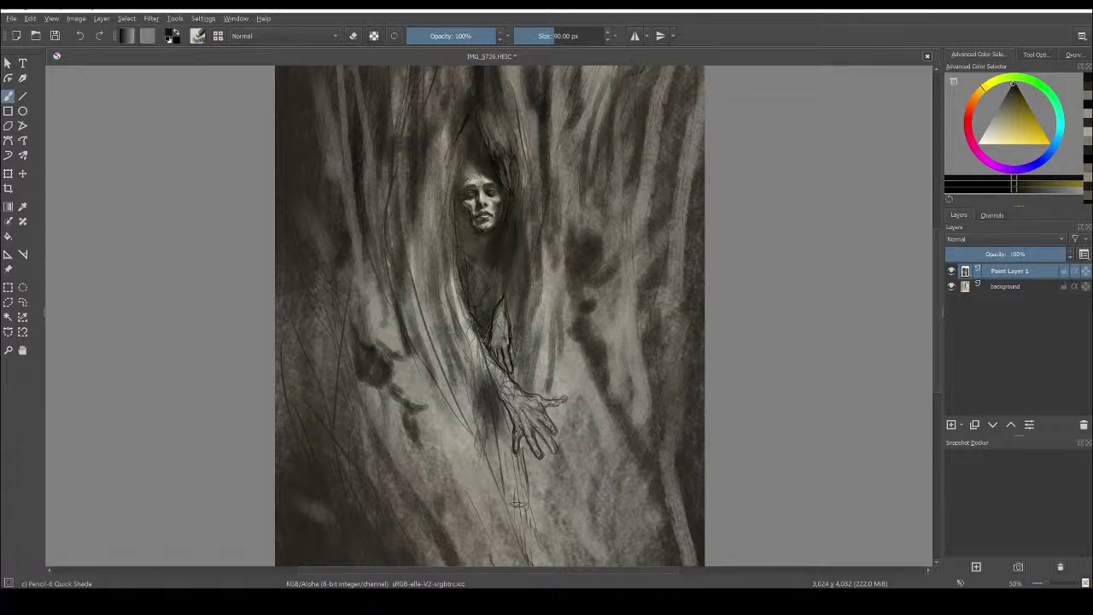
pyautogui.moveTo(415, 233); pyautogui.dragTo(413, 268)
# Sample a light grey from the forearm drapery and brush lighter tones into the folds above and left of the head
pyautogui.keyDown('ctrl'); pyautogui.click(460, 313); pyautogui.keyUp('ctrl')
pyautogui.moveTo(418, 176)
pyautogui.mouseDown()
pyautogui.moveTo(433, 101)
pyautogui.moveTo(504, 135)
pyautogui.mouseUp()
pyautogui.moveTo(492, 93); pyautogui.dragTo(500, 128)
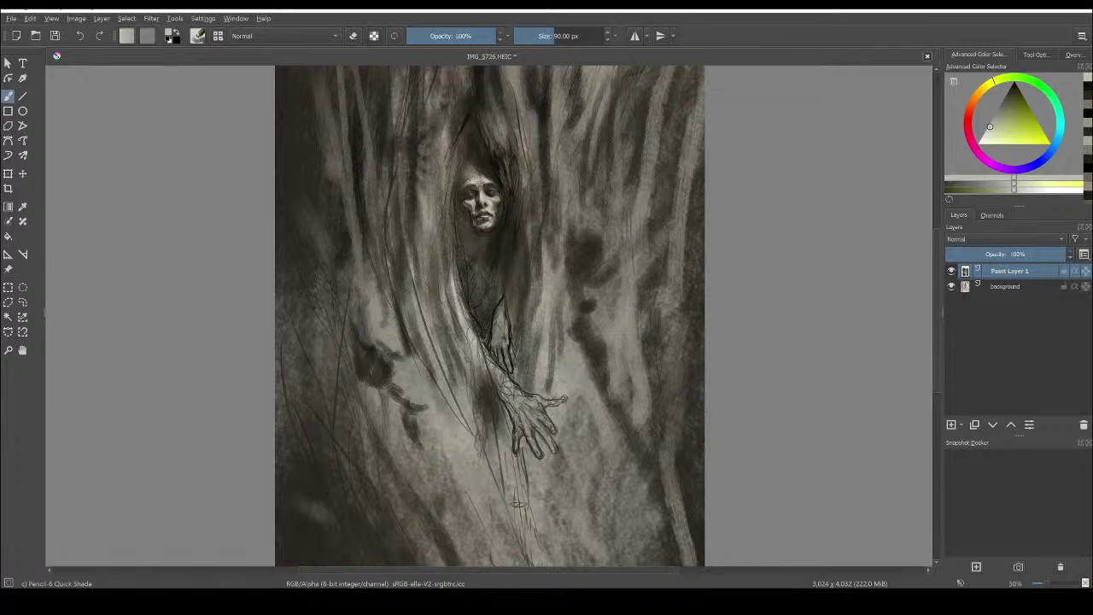
# Reduce the brush to 35 px and paint light grey highlights on the folds immediately right of the head, down to chest level
pyautogui.press('[')
pyautogui.press('[')
pyautogui.press('[')
pyautogui.press('[')
pyautogui.press('[')
pyautogui.press('[')
pyautogui.press('[')
pyautogui.press('[')
pyautogui.press('[')
pyautogui.press('[')
pyautogui.press('[')
pyautogui.moveTo(521, 153); pyautogui.dragTo(521, 167)
pyautogui.moveTo(521, 154); pyautogui.dragTo(527, 187)
pyautogui.moveTo(522, 142); pyautogui.dragTo(524, 162)
pyautogui.moveTo(518, 132)
pyautogui.mouseDown()
pyautogui.moveTo(520, 148)
pyautogui.moveTo(508, 128)
pyautogui.mouseUp()
pyautogui.moveTo(503, 97); pyautogui.dragTo(506, 123)
pyautogui.moveTo(526, 189); pyautogui.dragTo(522, 254)
pyautogui.moveTo(521, 238); pyautogui.dragTo(524, 265)
pyautogui.moveTo(530, 215)
pyautogui.mouseDown()
pyautogui.moveTo(531, 238)
pyautogui.moveTo(533, 218)
pyautogui.mouseUp()
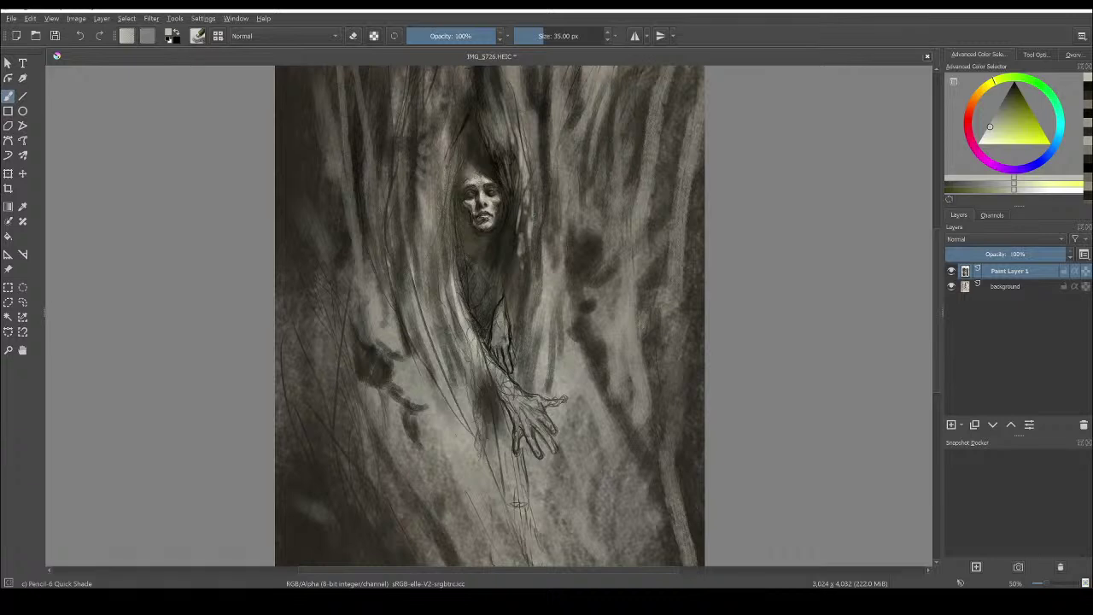
# Add thin light strands to the outer folds right of the head and above it, reducing the brush to 28 px
pyautogui.moveTo(536, 179); pyautogui.dragTo(536, 207)
pyautogui.moveTo(539, 179); pyautogui.dragTo(540, 201)
pyautogui.moveTo(537, 174)
pyautogui.mouseDown()
pyautogui.moveTo(537, 185)
pyautogui.moveTo(537, 164)
pyautogui.mouseUp()
pyautogui.moveTo(535, 212); pyautogui.dragTo(539, 236)
pyautogui.moveTo(529, 174)
pyautogui.mouseDown()
pyautogui.moveTo(532, 198)
pyautogui.moveTo(539, 173)
pyautogui.mouseUp()
pyautogui.moveTo(512, 82); pyautogui.dragTo(510, 118)
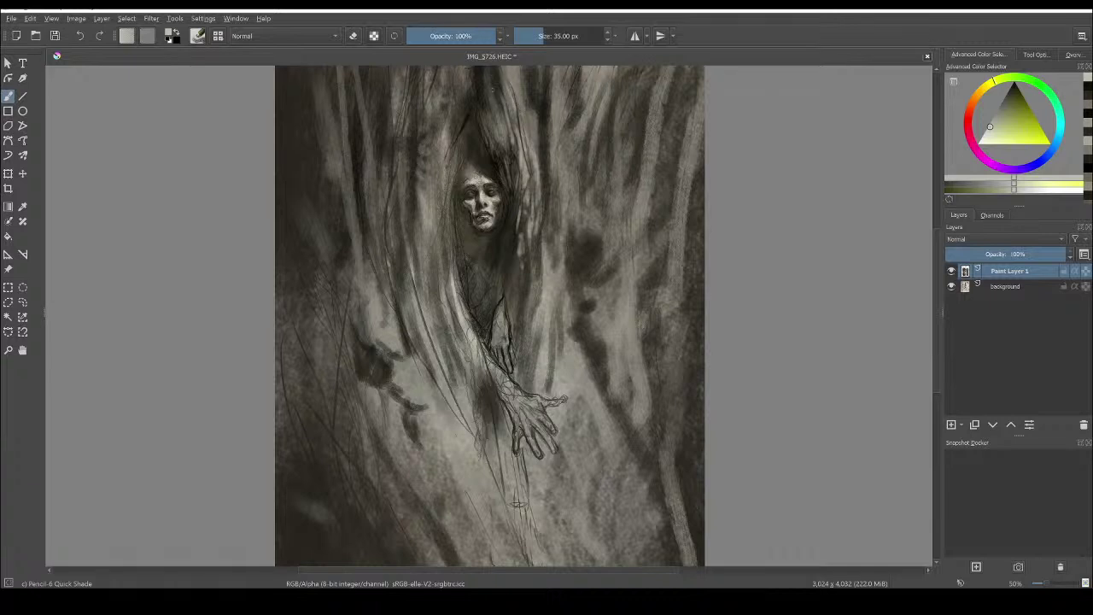
pyautogui.moveTo(493, 77); pyautogui.dragTo(490, 101)
pyautogui.press('[')
pyautogui.press('[')
pyautogui.press('[')
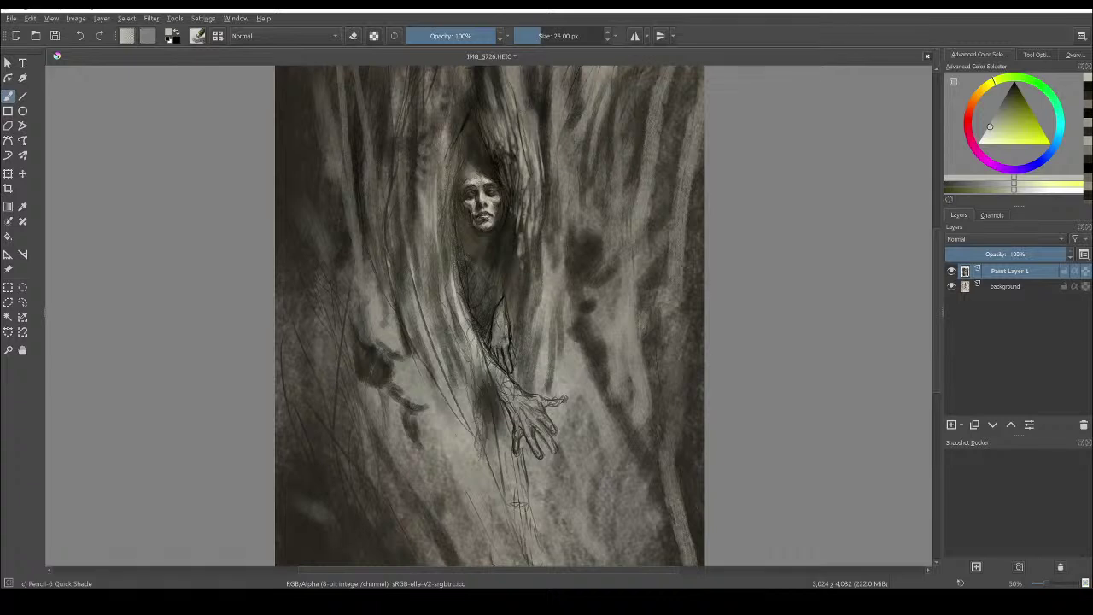
# Enlarge the brush to 47 px, sample dark tones around the head and deepen the drapery edge left of the face
pyautogui.press(']')
pyautogui.press(']')
pyautogui.press(']')
pyautogui.press(']')
pyautogui.press(']')
pyautogui.press(']')
pyautogui.press(']')
pyautogui.keyDown('ctrl'); pyautogui.click(496, 240); pyautogui.keyUp('ctrl')
pyautogui.press(']')
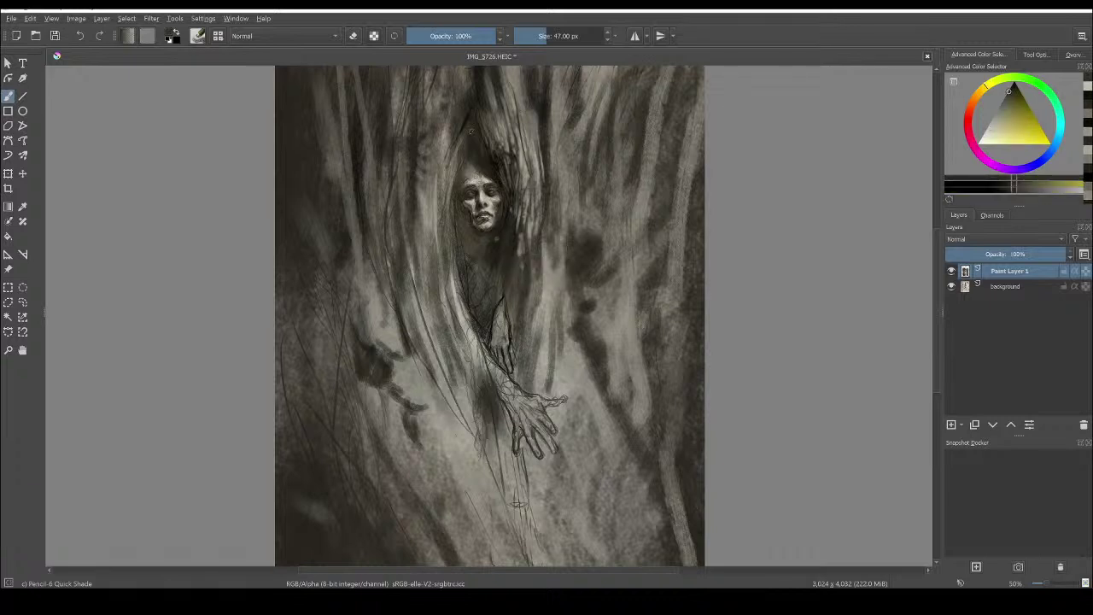
pyautogui.moveTo(457, 153)
pyautogui.mouseDown()
pyautogui.moveTo(448, 207)
pyautogui.moveTo(449, 189)
pyautogui.mouseUp()
pyautogui.keyDown('ctrl'); pyautogui.click(494, 173); pyautogui.keyUp('ctrl')
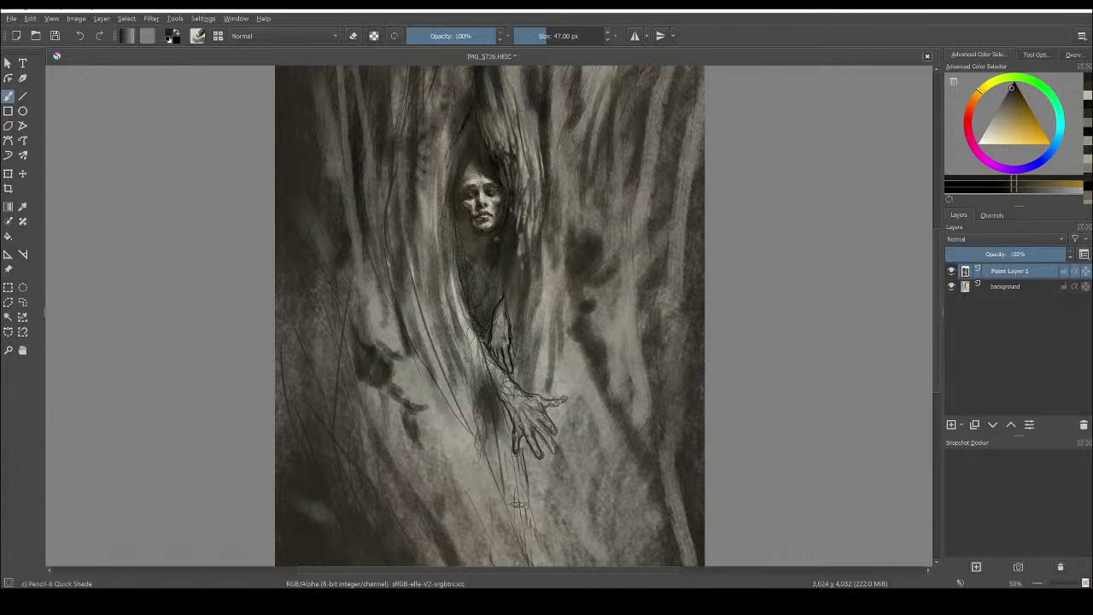
pyautogui.moveTo(446, 219); pyautogui.dragTo(454, 239)
# Sample tones from the hairline and face and refine the shading of the forehead, cheek, neck and chest
pyautogui.keyDown('ctrl'); pyautogui.click(482, 175); pyautogui.keyUp('ctrl')
pyautogui.click(483, 174)
pyautogui.keyDown('ctrl'); pyautogui.click(482, 174); pyautogui.keyUp('ctrl')
pyautogui.click(484, 174)
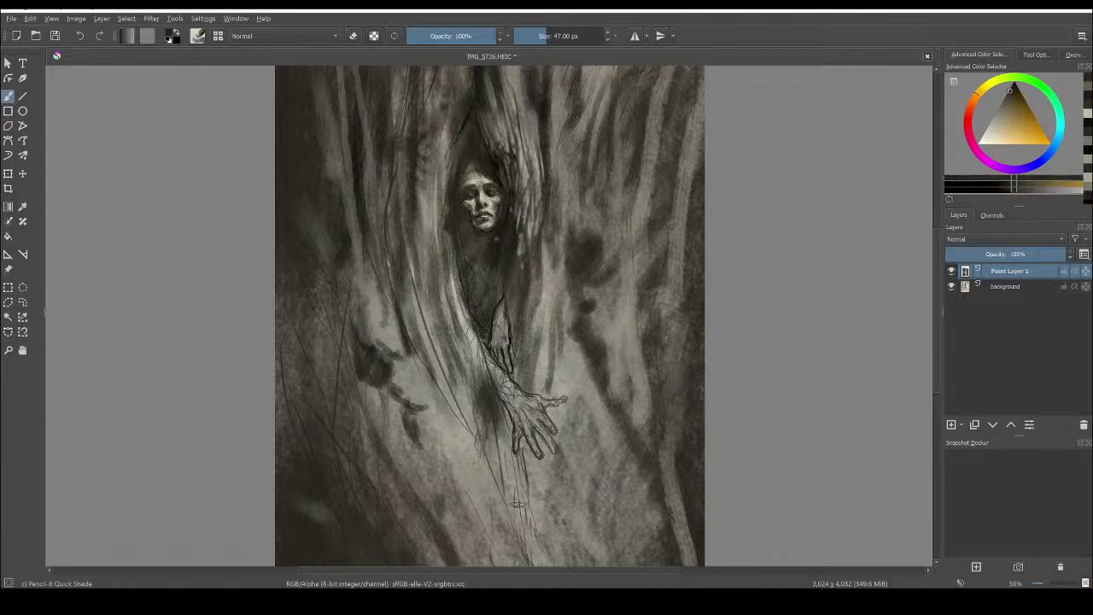
pyautogui.moveTo(473, 170)
pyautogui.mouseDown()
pyautogui.moveTo(463, 165)
pyautogui.moveTo(463, 186)
pyautogui.mouseUp()
pyautogui.moveTo(484, 261); pyautogui.dragTo(486, 283)
pyautogui.click(492, 240)
pyautogui.keyDown('ctrl'); pyautogui.click(494, 175); pyautogui.keyUp('ctrl')
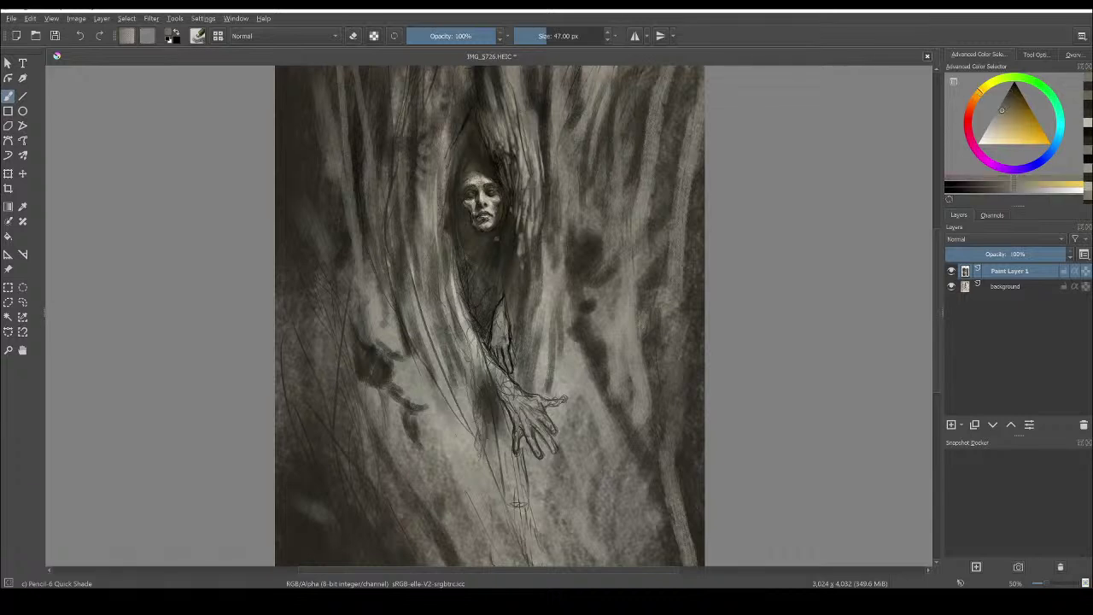
pyautogui.keyDown('ctrl'); pyautogui.click(477, 207); pyautogui.keyUp('ctrl')
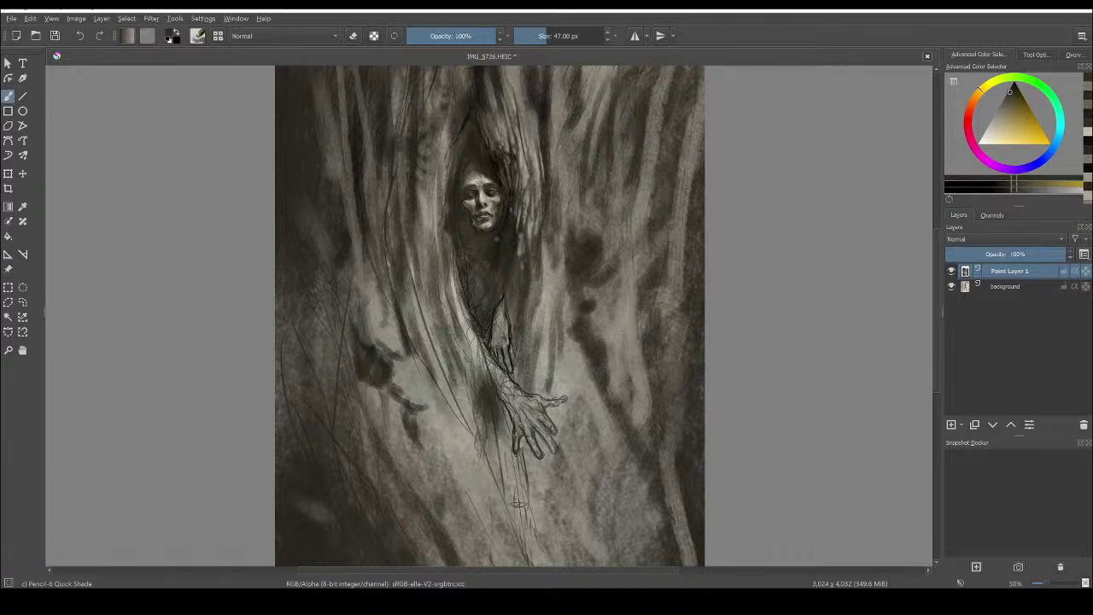
# Sample near-black, darken the opening above the head and use a 30 px brush to define folds above and right of it
pyautogui.keyDown('ctrl'); pyautogui.click(496, 164); pyautogui.keyUp('ctrl')
pyautogui.moveTo(461, 145); pyautogui.dragTo(461, 156)
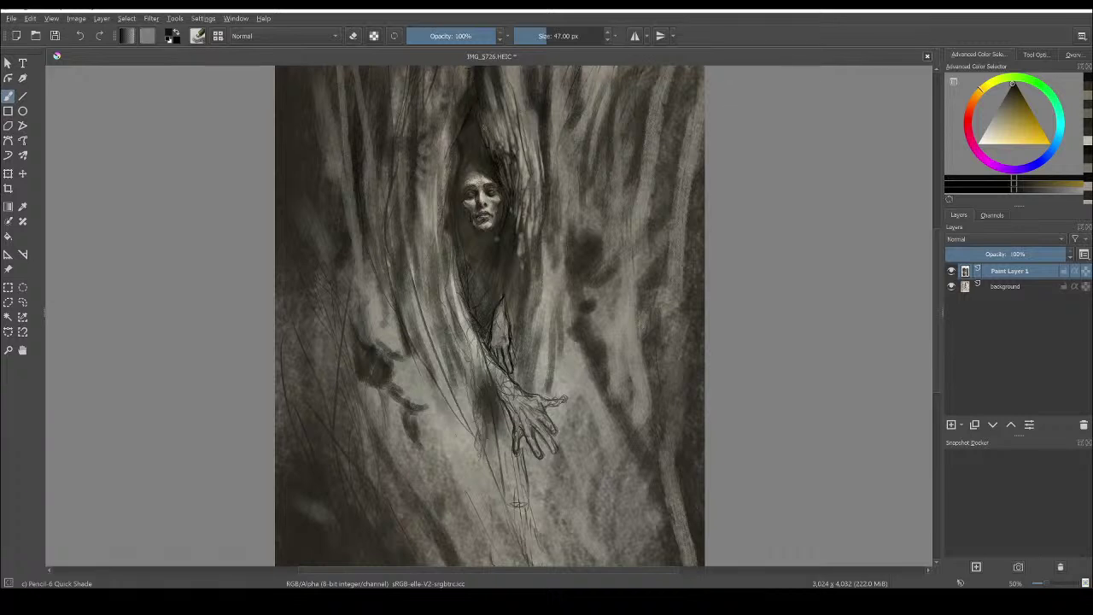
pyautogui.press('[')
pyautogui.press('[')
pyautogui.press('[')
pyautogui.moveTo(489, 118); pyautogui.dragTo(501, 140)
pyautogui.moveTo(520, 85); pyautogui.dragTo(538, 167)
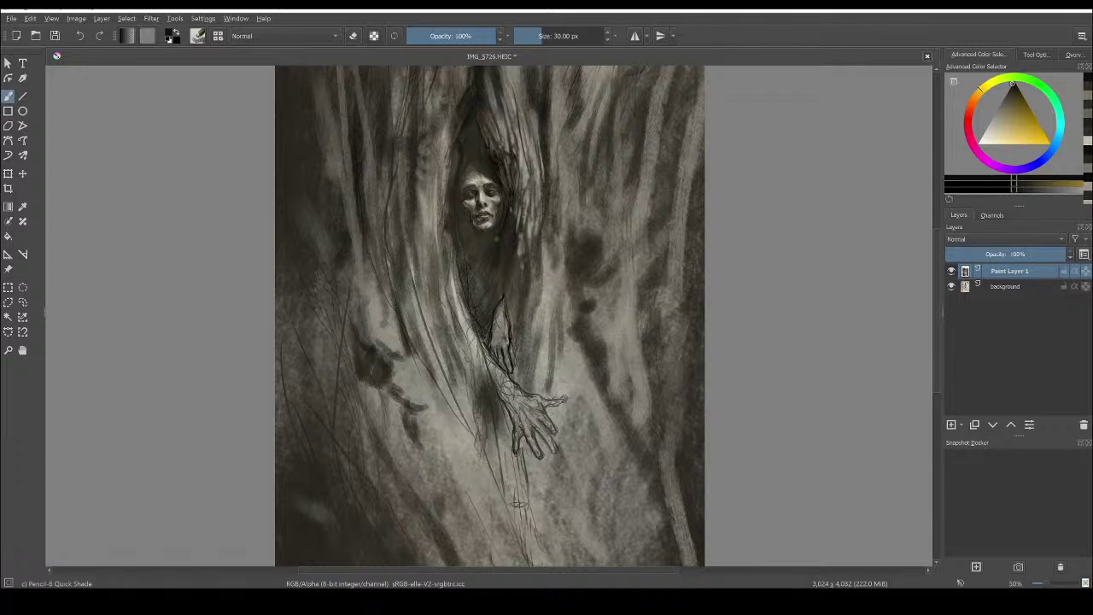
# Paint thin near-black folds down the drapery to the right of the upper hand
pyautogui.moveTo(545, 287); pyautogui.dragTo(549, 351)
pyautogui.moveTo(539, 260); pyautogui.dragTo(547, 357)
pyautogui.moveTo(542, 281)
pyautogui.mouseDown()
pyautogui.moveTo(545, 321)
pyautogui.moveTo(531, 332)
pyautogui.mouseUp()
pyautogui.moveTo(537, 261)
pyautogui.mouseDown()
pyautogui.moveTo(531, 338)
pyautogui.moveTo(520, 349)
pyautogui.mouseUp()
pyautogui.moveTo(524, 308); pyautogui.dragTo(518, 323)
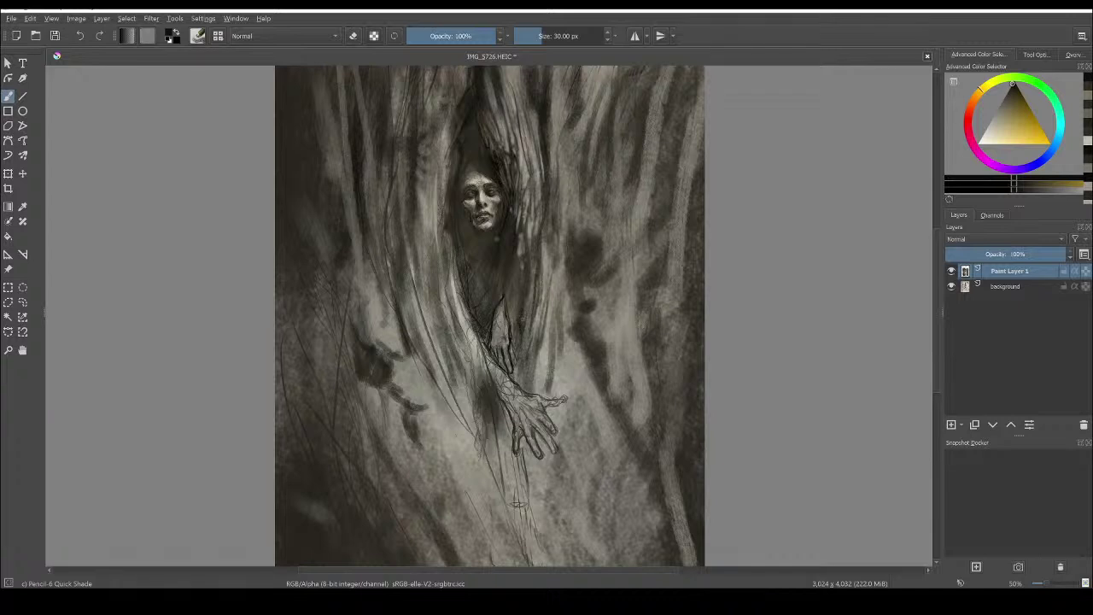
pyautogui.moveTo(528, 280); pyautogui.dragTo(519, 323)
pyautogui.moveTo(530, 242); pyautogui.dragTo(525, 278)
# Shade the outstretched hand and fingers with near-black, and model the wrist and palm with a sampled mid grey
pyautogui.moveTo(497, 372); pyautogui.dragTo(537, 450)
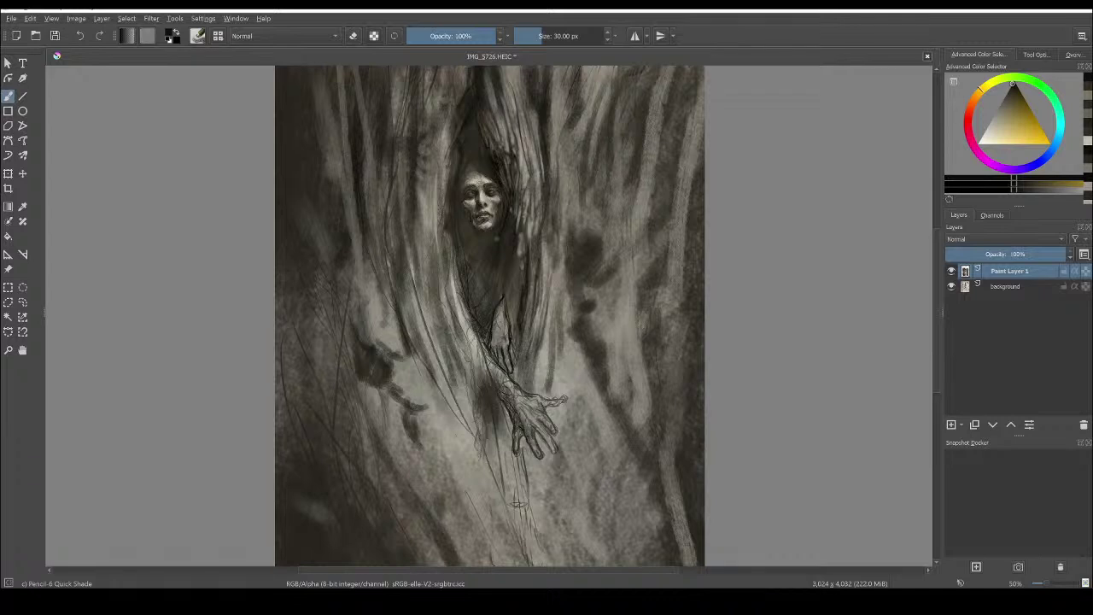
pyautogui.moveTo(521, 411); pyautogui.dragTo(519, 439)
pyautogui.moveTo(520, 432); pyautogui.dragTo(544, 435)
pyautogui.keyDown('ctrl'); pyautogui.click(496, 379); pyautogui.keyUp('ctrl')
pyautogui.moveTo(495, 373); pyautogui.dragTo(526, 436)
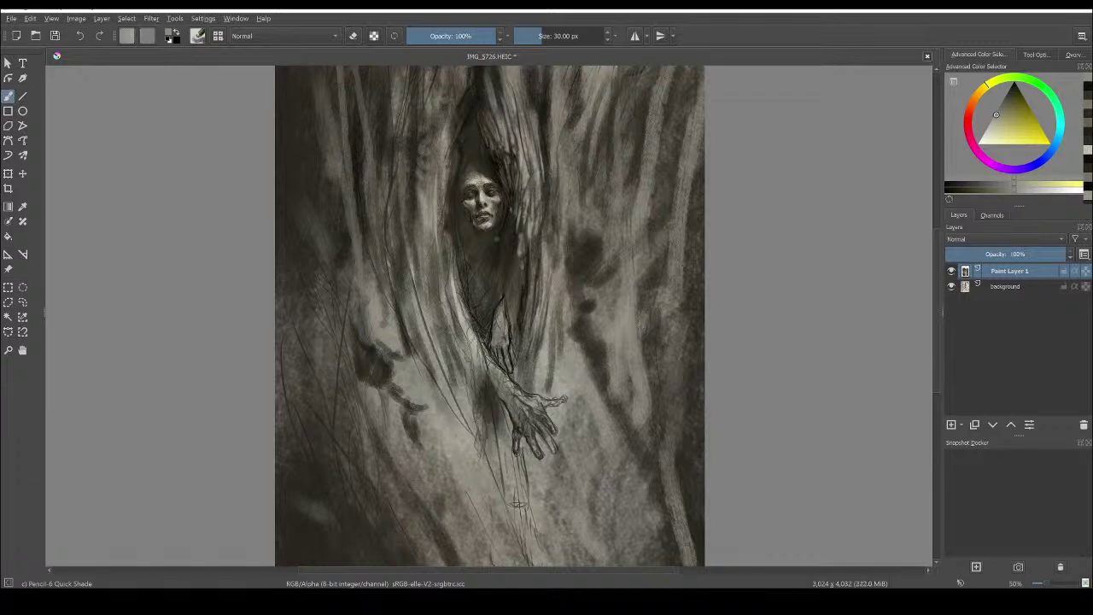
# Stroke grey along the inner drapery edge beside the neck and touch up the jaw side with a sampled near-black
pyautogui.moveTo(511, 210); pyautogui.dragTo(506, 249)
pyautogui.keyDown('ctrl'); pyautogui.click(499, 255); pyautogui.keyUp('ctrl')
pyautogui.click(499, 226)
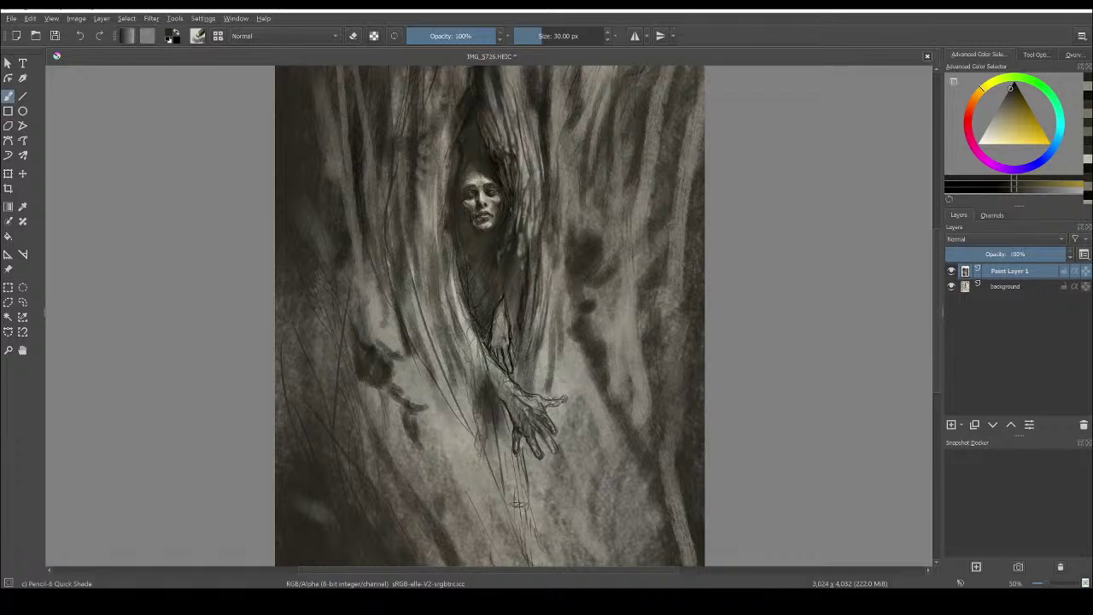
# Paint near-black creases between the folds right of the head, from the top of the drapery to shoulder level
pyautogui.moveTo(518, 156)
pyautogui.mouseDown()
pyautogui.moveTo(547, 194)
pyautogui.moveTo(558, 130)
pyautogui.mouseUp()
pyautogui.moveTo(569, 193); pyautogui.dragTo(569, 232)
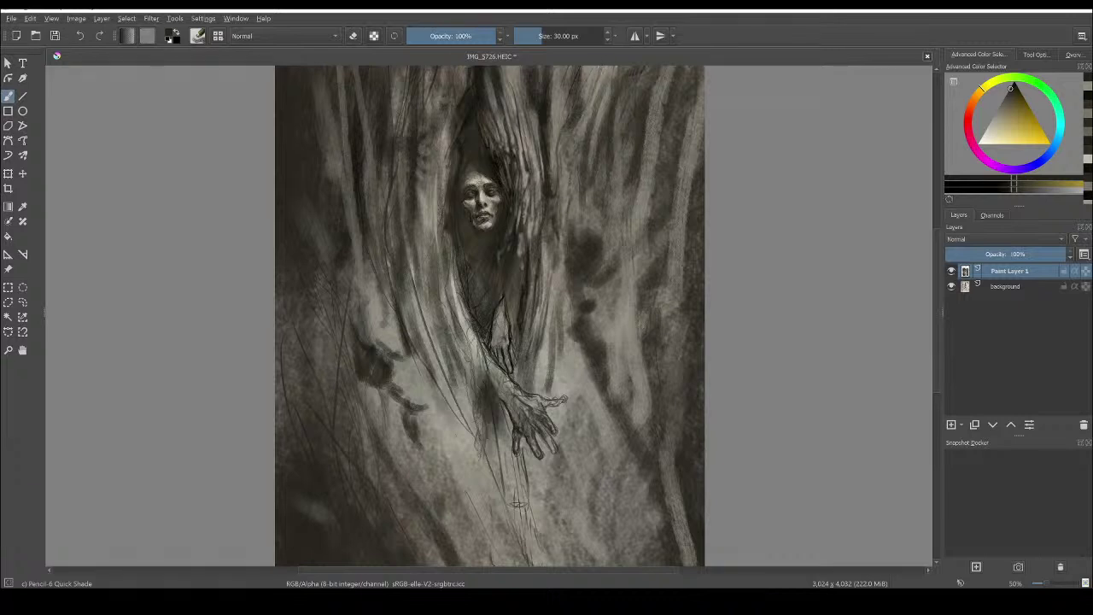
pyautogui.moveTo(557, 98); pyautogui.dragTo(558, 123)
pyautogui.moveTo(556, 84); pyautogui.dragTo(556, 107)
# Reduce the brush to 13 px, pick a near-black and draw fine creases beside the upper hand and right of the neck
pyautogui.press('[')
pyautogui.press('[')
pyautogui.press('[')
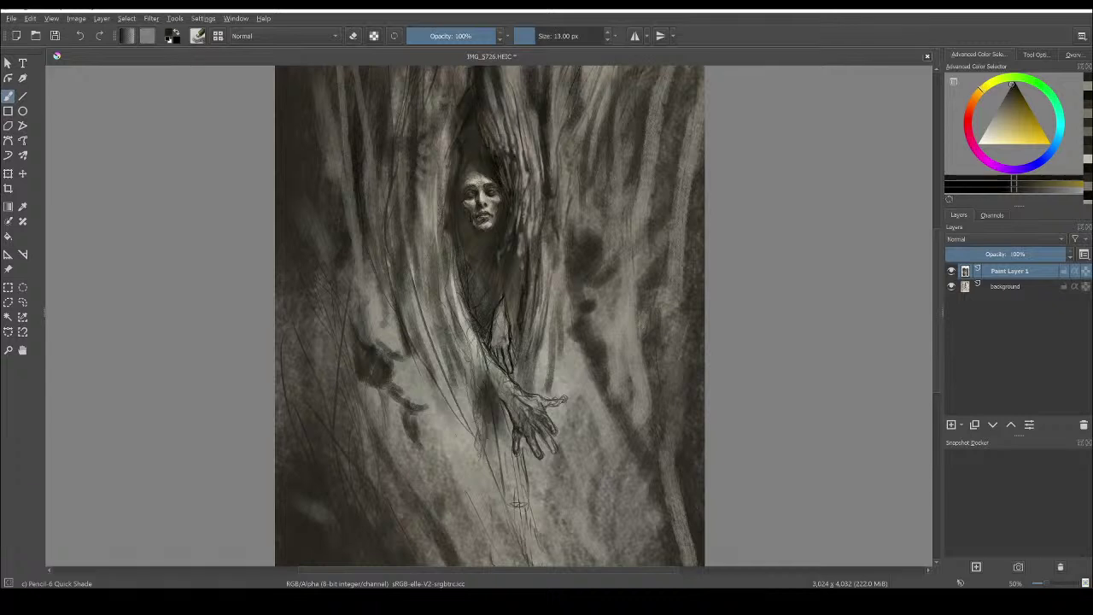
pyautogui.moveTo(1013, 91); pyautogui.dragTo(1029, 34)
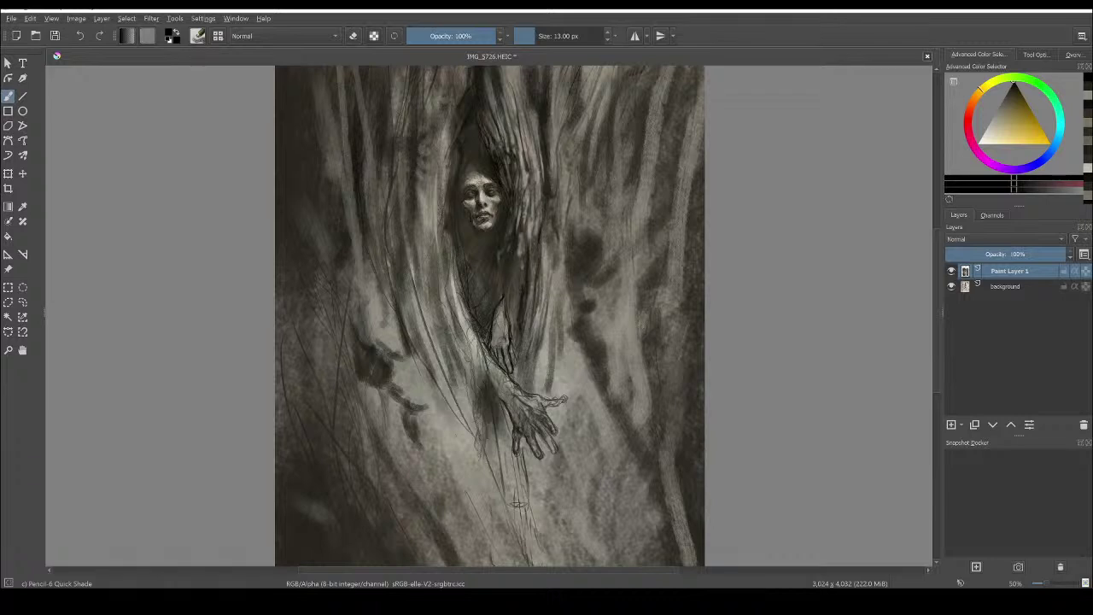
pyautogui.moveTo(520, 356); pyautogui.dragTo(527, 382)
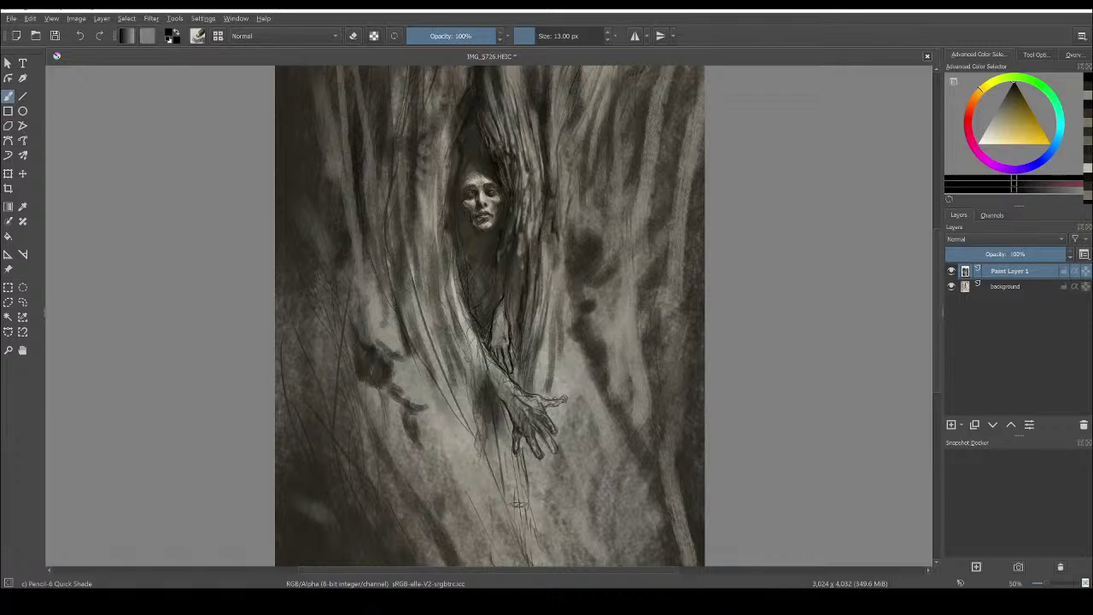
pyautogui.moveTo(536, 211); pyautogui.dragTo(530, 245)
# Draw fine near-black creases in the drapery folds to the left of the head and chest
pyautogui.moveTo(439, 139); pyautogui.dragTo(439, 162)
pyautogui.moveTo(436, 165); pyautogui.dragTo(434, 198)
pyautogui.moveTo(429, 199); pyautogui.dragTo(428, 218)
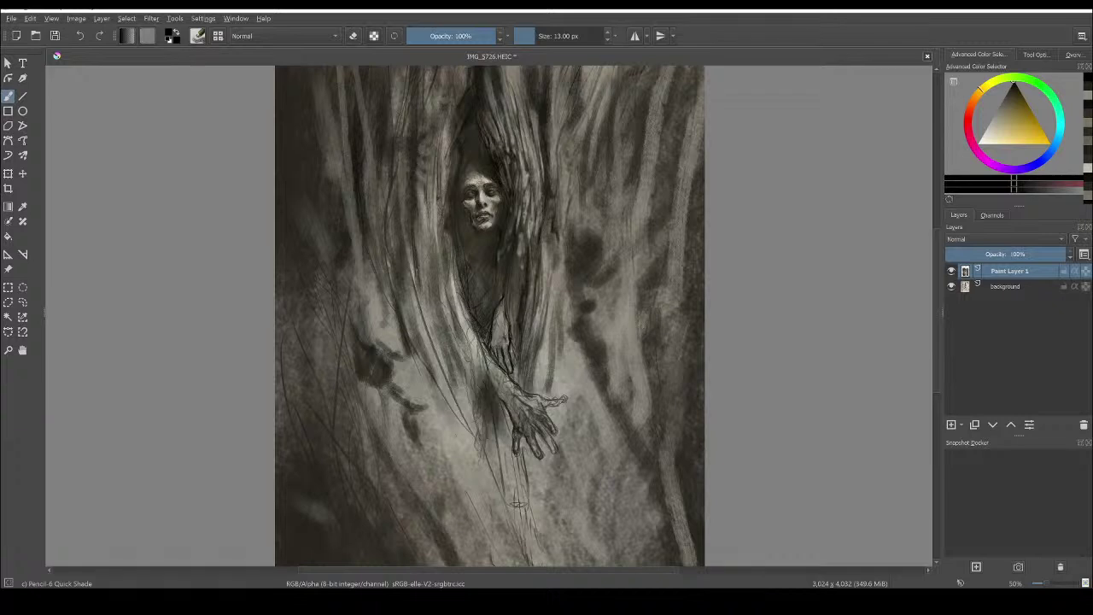
pyautogui.moveTo(432, 273); pyautogui.dragTo(438, 309)
pyautogui.moveTo(414, 115); pyautogui.dragTo(411, 136)
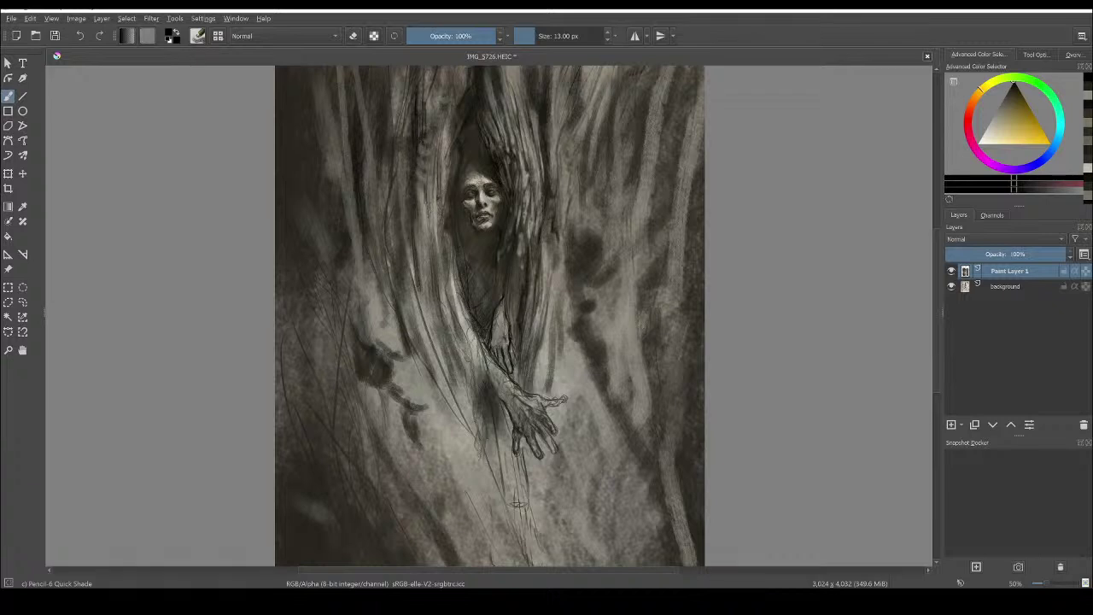
# Draw fine dark lines in the folds above the head, beside the chest and right of the upper hand
pyautogui.moveTo(496, 94); pyautogui.dragTo(500, 120)
pyautogui.press('-')
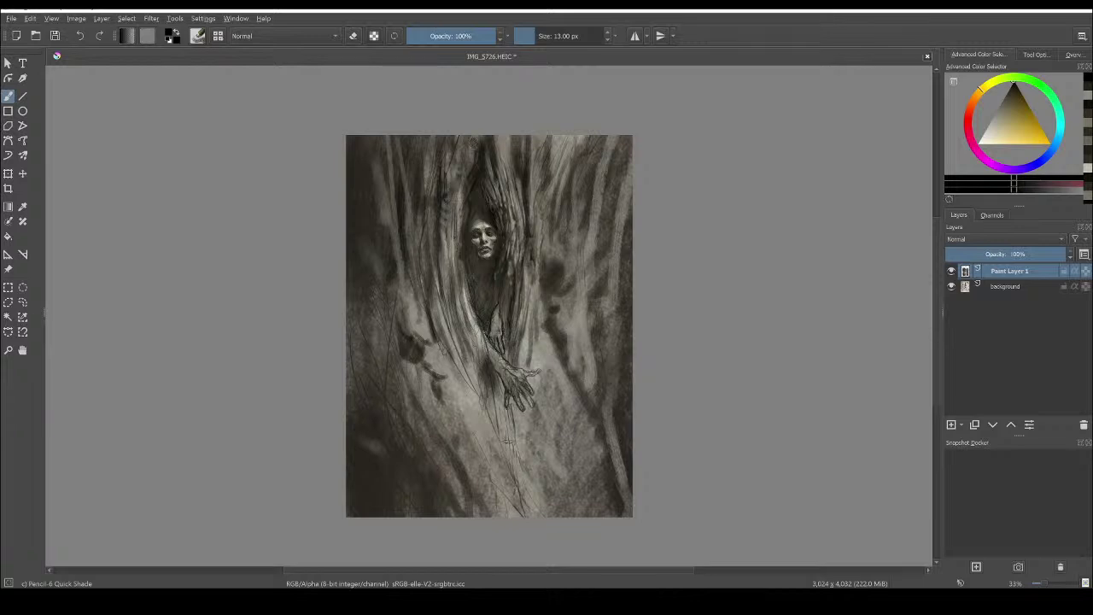
pyautogui.moveTo(498, 281); pyautogui.dragTo(496, 300)
pyautogui.moveTo(548, 322); pyautogui.dragTo(546, 340)
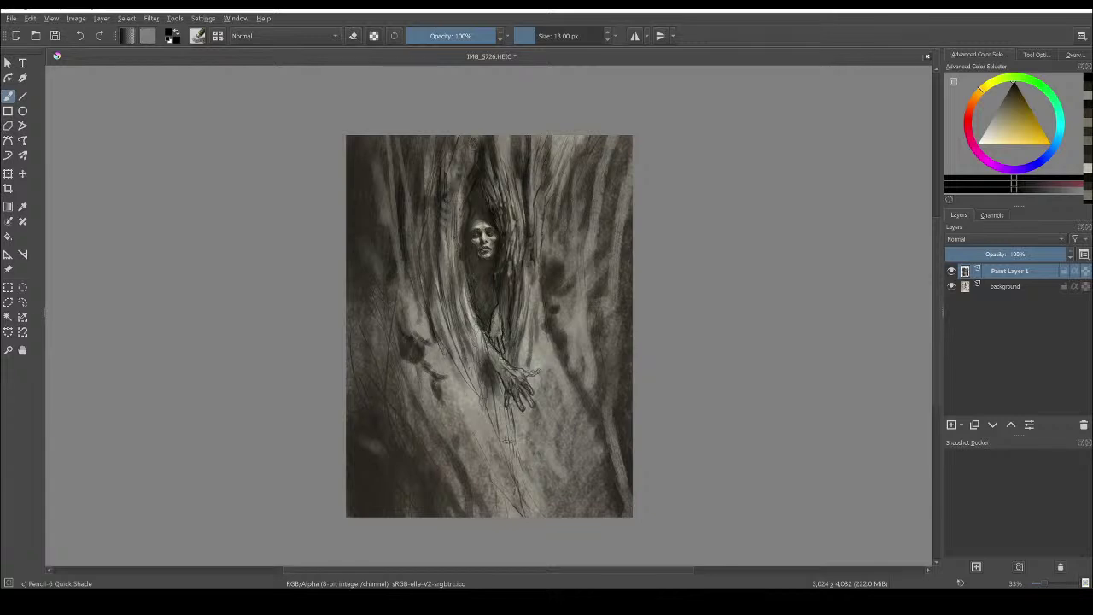
# Add fine dark lines along the forearm and its sleeve folds, and in the folds at the drawing's top edge
pyautogui.moveTo(494, 366); pyautogui.dragTo(501, 375)
pyautogui.moveTo(491, 335); pyautogui.dragTo(481, 364)
pyautogui.moveTo(502, 139); pyautogui.dragTo(502, 159)
pyautogui.moveTo(476, 337); pyautogui.dragTo(487, 352)
pyautogui.moveTo(561, 139); pyautogui.dragTo(560, 162)
# Enlarge the brush to 90 px, sample a light grey and paint lighter strokes in the folds left of the forearm and right of the figure
pyautogui.press(']')
pyautogui.press(']')
pyautogui.press(']')
pyautogui.press(']')
pyautogui.press(']')
pyautogui.press(']')
pyautogui.keyDown('ctrl'); pyautogui.click(425, 327); pyautogui.keyUp('ctrl')
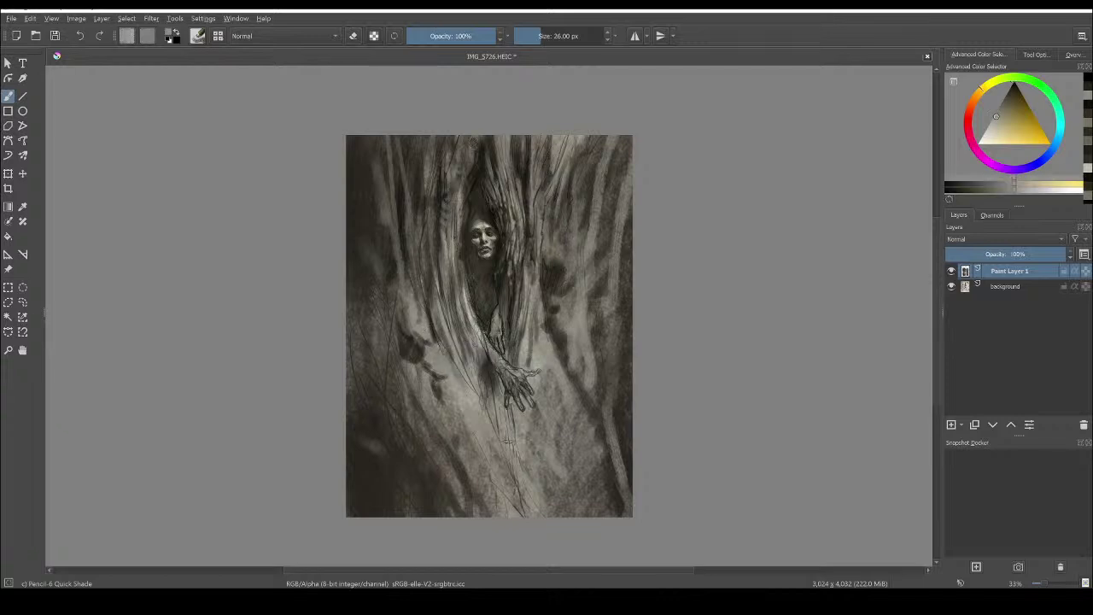
pyautogui.press(']')
pyautogui.press(']')
pyautogui.press(']')
pyautogui.press(']')
pyautogui.press(']')
pyautogui.press(']')
pyautogui.press(']')
pyautogui.press(']')
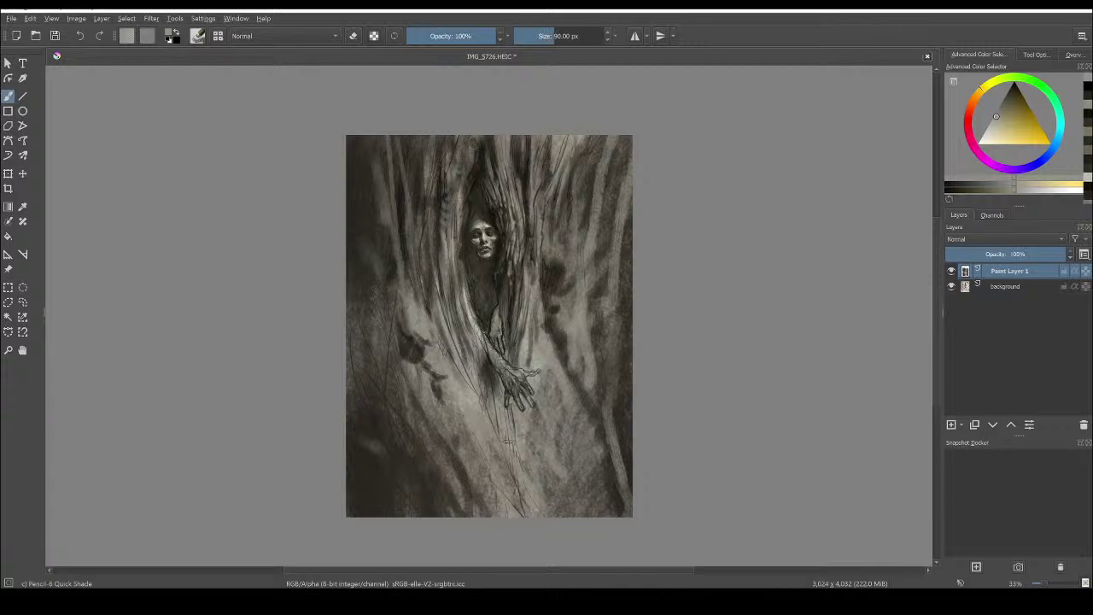
pyautogui.moveTo(404, 318)
pyautogui.mouseDown()
pyautogui.moveTo(392, 293)
pyautogui.moveTo(428, 303)
pyautogui.mouseUp()
pyautogui.moveTo(564, 264)
pyautogui.mouseDown()
pyautogui.moveTo(563, 246)
pyautogui.moveTo(573, 281)
pyautogui.moveTo(551, 234)
pyautogui.moveTo(579, 251)
pyautogui.moveTo(590, 141)
pyautogui.moveTo(581, 201)
pyautogui.mouseUp()
pyautogui.moveTo(389, 313); pyautogui.dragTo(385, 300)
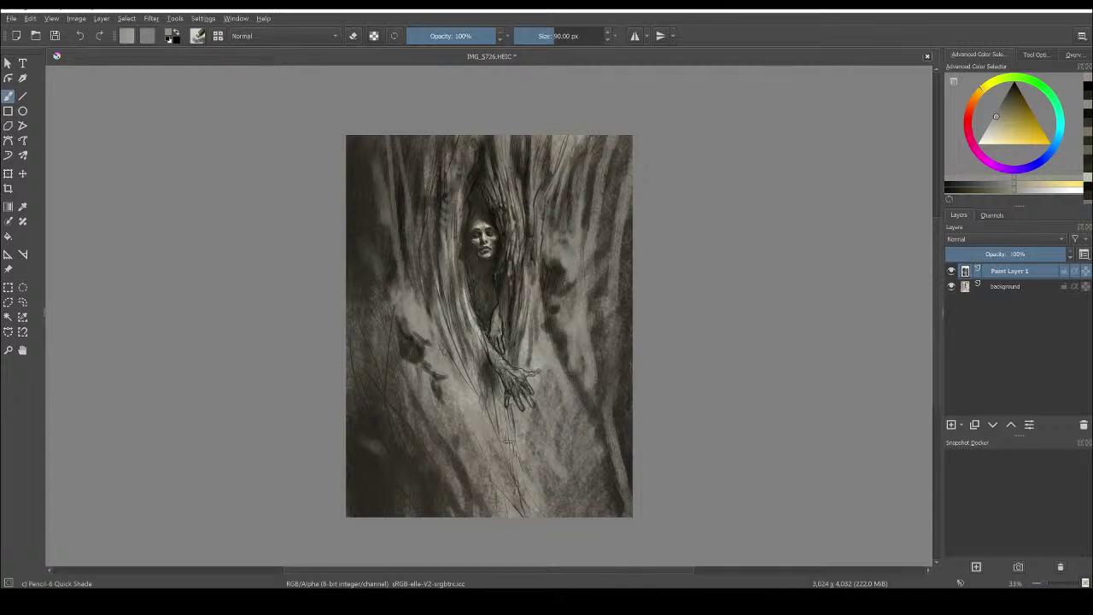
# Sample a dark brown and shade the dark patch left of the forearm and the folds on both sides of the figure
pyautogui.keyDown('ctrl'); pyautogui.click(404, 351); pyautogui.keyUp('ctrl')
pyautogui.moveTo(395, 347)
pyautogui.mouseDown()
pyautogui.moveTo(384, 321)
pyautogui.moveTo(412, 358)
pyautogui.moveTo(397, 349)
pyautogui.moveTo(402, 359)
pyautogui.moveTo(425, 367)
pyautogui.moveTo(416, 346)
pyautogui.moveTo(441, 336)
pyautogui.mouseUp()
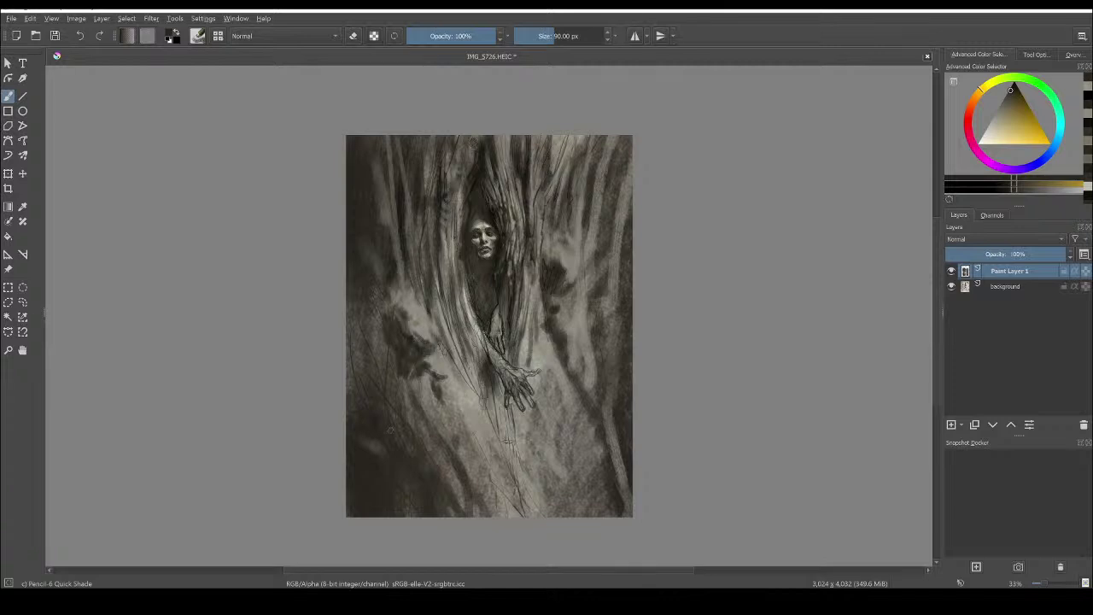
pyautogui.moveTo(386, 315)
pyautogui.mouseDown()
pyautogui.moveTo(381, 323)
pyautogui.moveTo(380, 285)
pyautogui.moveTo(398, 315)
pyautogui.moveTo(412, 279)
pyautogui.mouseUp()
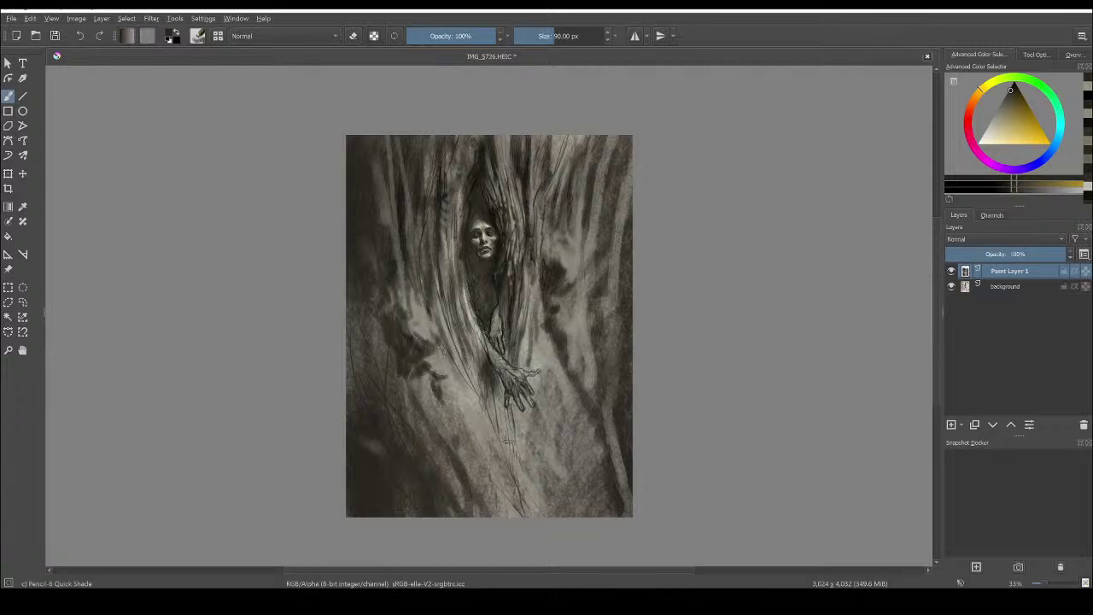
pyautogui.moveTo(573, 260)
pyautogui.mouseDown()
pyautogui.moveTo(574, 277)
pyautogui.moveTo(577, 269)
pyautogui.mouseUp()
pyautogui.moveTo(584, 232); pyautogui.dragTo(573, 263)
pyautogui.moveTo(579, 214)
pyautogui.mouseDown()
pyautogui.moveTo(582, 282)
pyautogui.moveTo(568, 298)
pyautogui.mouseUp()
pyautogui.moveTo(442, 349); pyautogui.dragTo(475, 405)
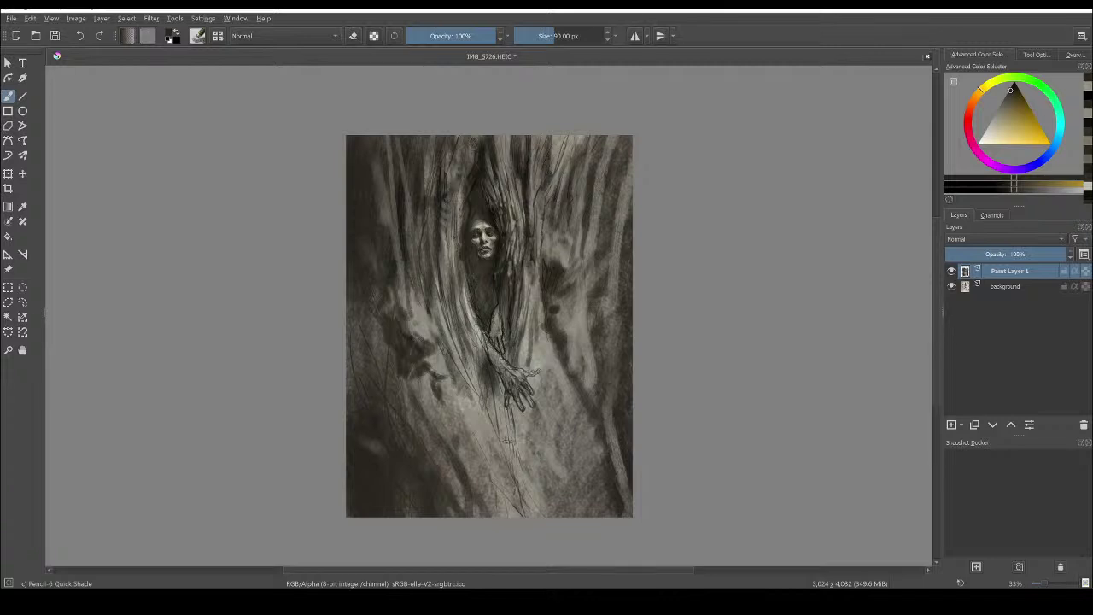
pyautogui.moveTo(412, 255); pyautogui.dragTo(424, 298)
# Sample a near-black from above the head and darken the upper-left folds and the folds right of and below the outstretched hand
pyautogui.keyDown('ctrl'); pyautogui.moveTo(485, 208); pyautogui.dragTo(479, 181); pyautogui.keyUp('ctrl')
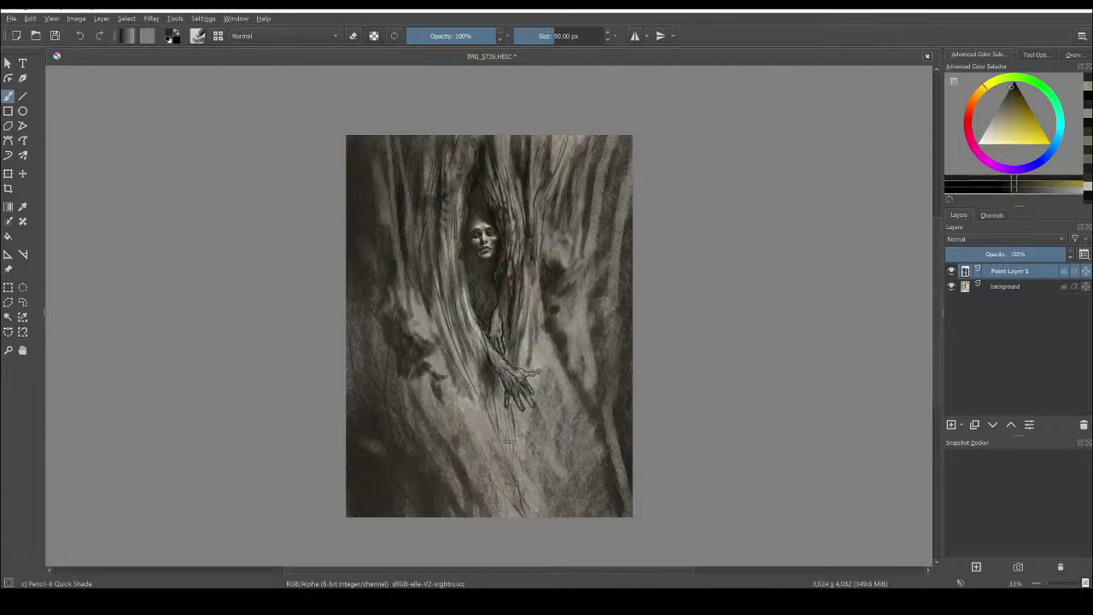
pyautogui.moveTo(418, 150)
pyautogui.mouseDown()
pyautogui.moveTo(427, 136)
pyautogui.moveTo(407, 249)
pyautogui.moveTo(416, 282)
pyautogui.moveTo(390, 246)
pyautogui.moveTo(382, 137)
pyautogui.moveTo(374, 256)
pyautogui.mouseUp()
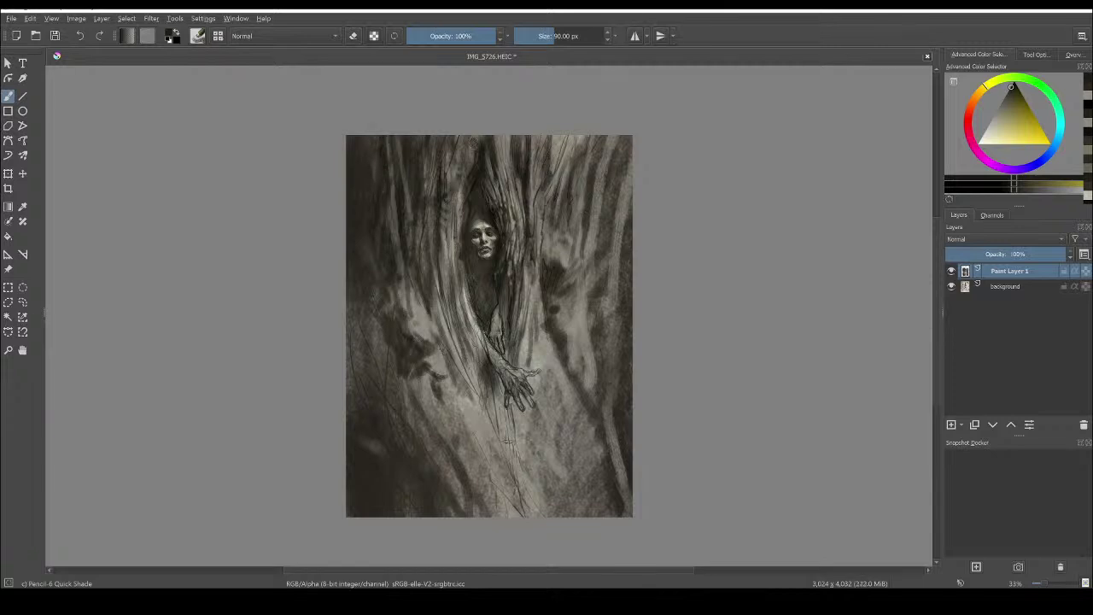
pyautogui.moveTo(586, 302)
pyautogui.mouseDown()
pyautogui.moveTo(581, 364)
pyautogui.moveTo(577, 343)
pyautogui.moveTo(546, 355)
pyautogui.mouseUp()
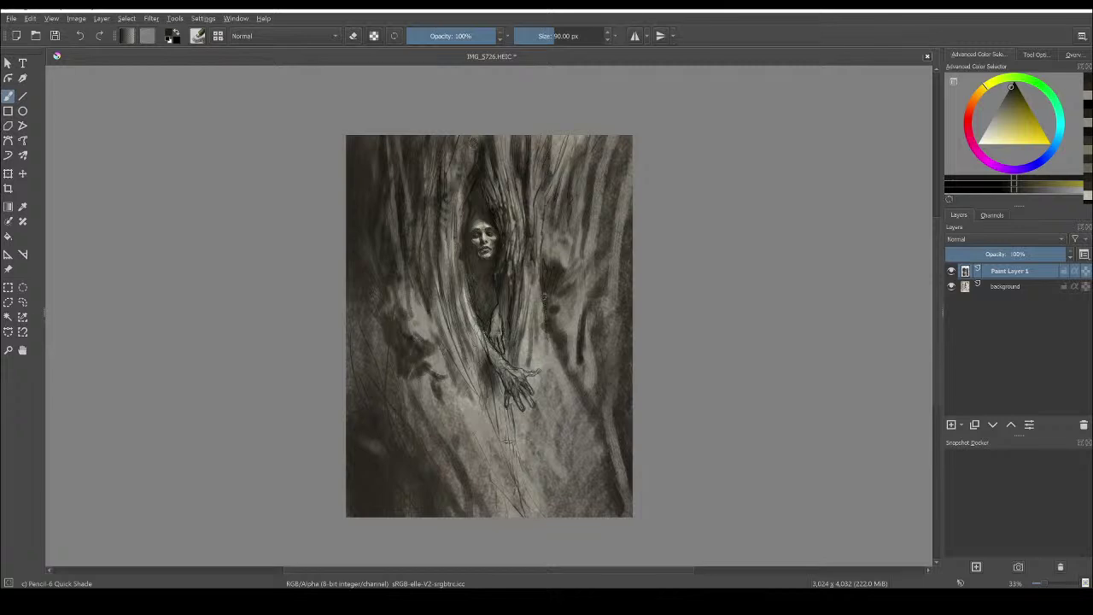
pyautogui.moveTo(543, 294); pyautogui.dragTo(541, 368)
pyautogui.moveTo(539, 327)
pyautogui.mouseDown()
pyautogui.moveTo(541, 372)
pyautogui.moveTo(523, 368)
pyautogui.mouseUp()
pyautogui.moveTo(525, 339)
pyautogui.mouseDown()
pyautogui.moveTo(524, 372)
pyautogui.moveTo(548, 420)
pyautogui.mouseUp()
pyautogui.moveTo(496, 386)
pyautogui.mouseDown()
pyautogui.moveTo(503, 434)
pyautogui.moveTo(516, 445)
pyautogui.mouseUp()
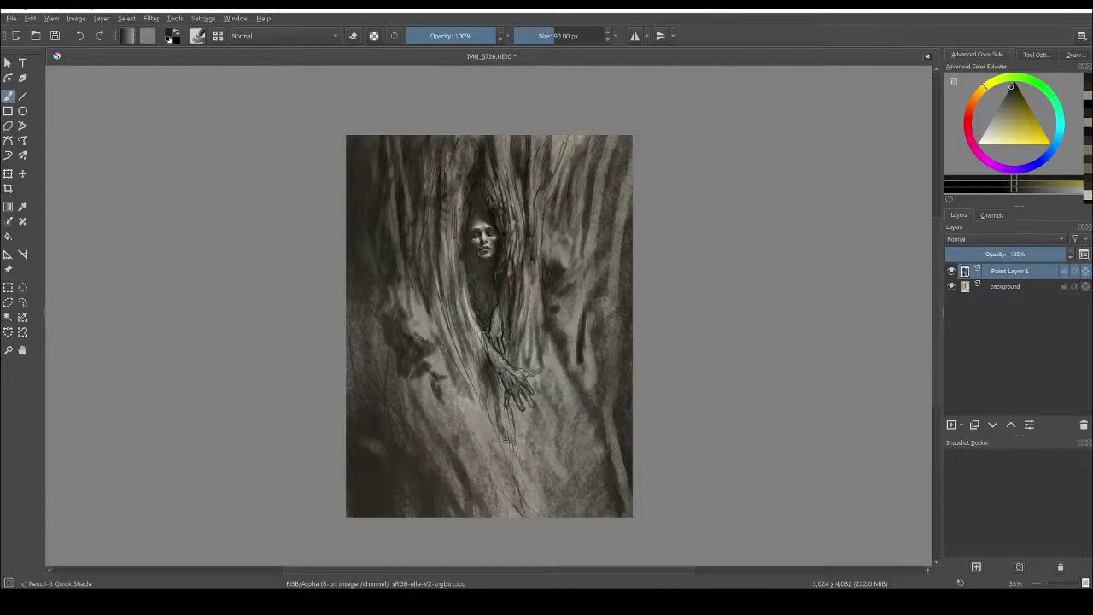
# Darken the light drapery folds left of the chest and forearm with near-black strokes
pyautogui.moveTo(436, 354)
pyautogui.mouseDown()
pyautogui.moveTo(444, 377)
pyautogui.moveTo(476, 367)
pyautogui.moveTo(485, 376)
pyautogui.moveTo(469, 362)
pyautogui.moveTo(471, 335)
pyautogui.moveTo(452, 325)
pyautogui.moveTo(452, 307)
pyautogui.moveTo(468, 301)
pyautogui.moveTo(442, 295)
pyautogui.moveTo(444, 264)
pyautogui.mouseUp()
pyautogui.moveTo(460, 241); pyautogui.dragTo(430, 326)
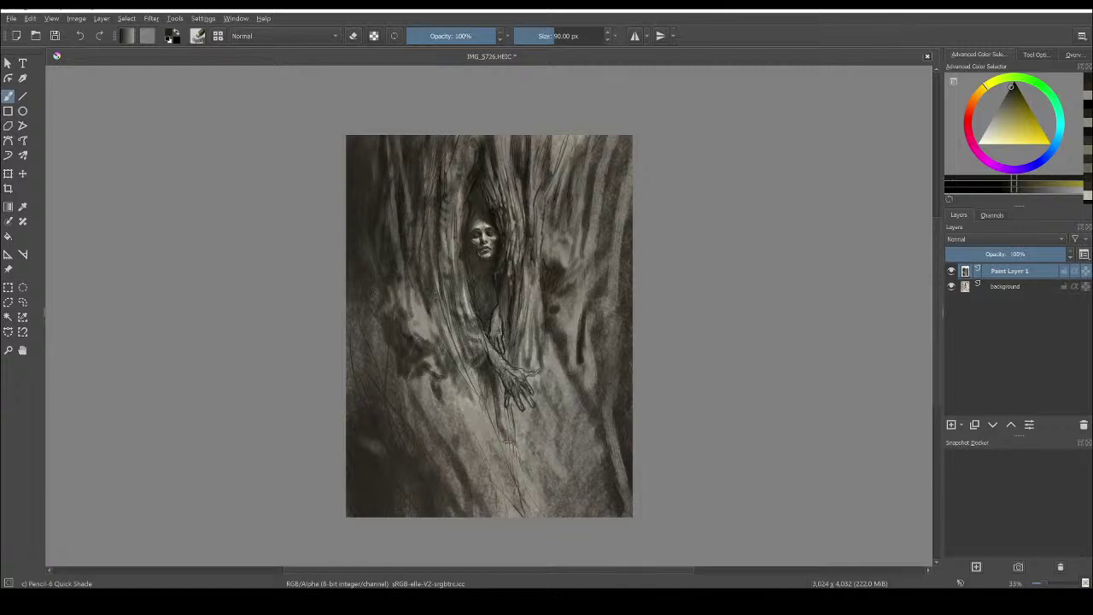
pyautogui.moveTo(441, 273)
pyautogui.mouseDown()
pyautogui.moveTo(436, 306)
pyautogui.moveTo(434, 290)
pyautogui.mouseUp()
pyautogui.moveTo(442, 303); pyautogui.dragTo(443, 321)
pyautogui.moveTo(431, 236); pyautogui.dragTo(427, 258)
pyautogui.moveTo(442, 309); pyautogui.dragTo(444, 335)
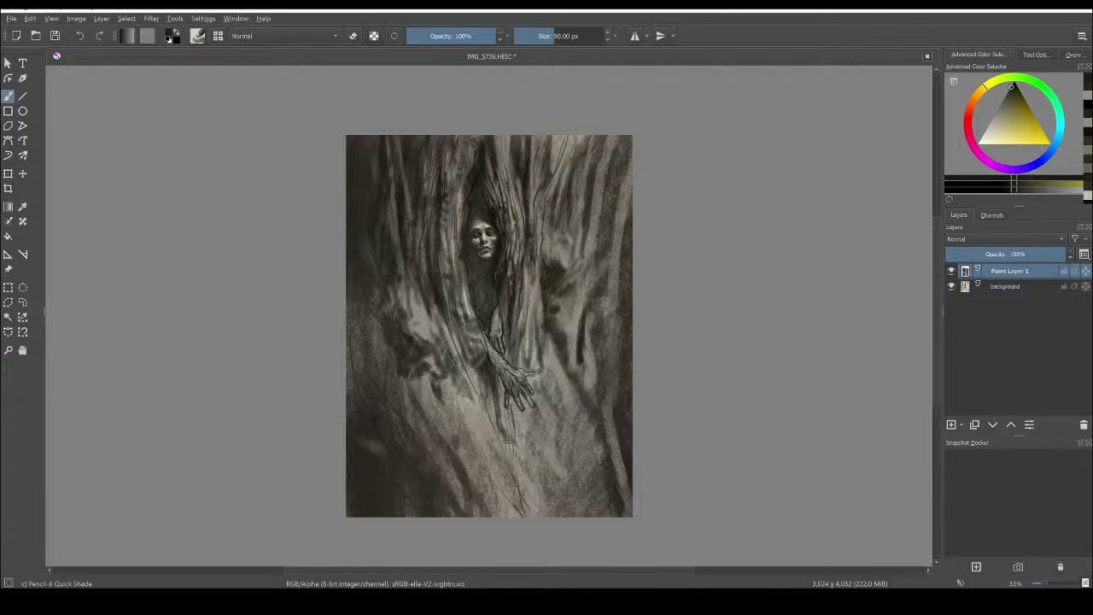
# Add dark near-black strokes to the drapery at the lower right, the lower left and the left edge
pyautogui.moveTo(608, 385)
pyautogui.mouseDown()
pyautogui.moveTo(603, 415)
pyautogui.moveTo(618, 463)
pyautogui.moveTo(574, 433)
pyautogui.moveTo(605, 408)
pyautogui.moveTo(589, 428)
pyautogui.mouseUp()
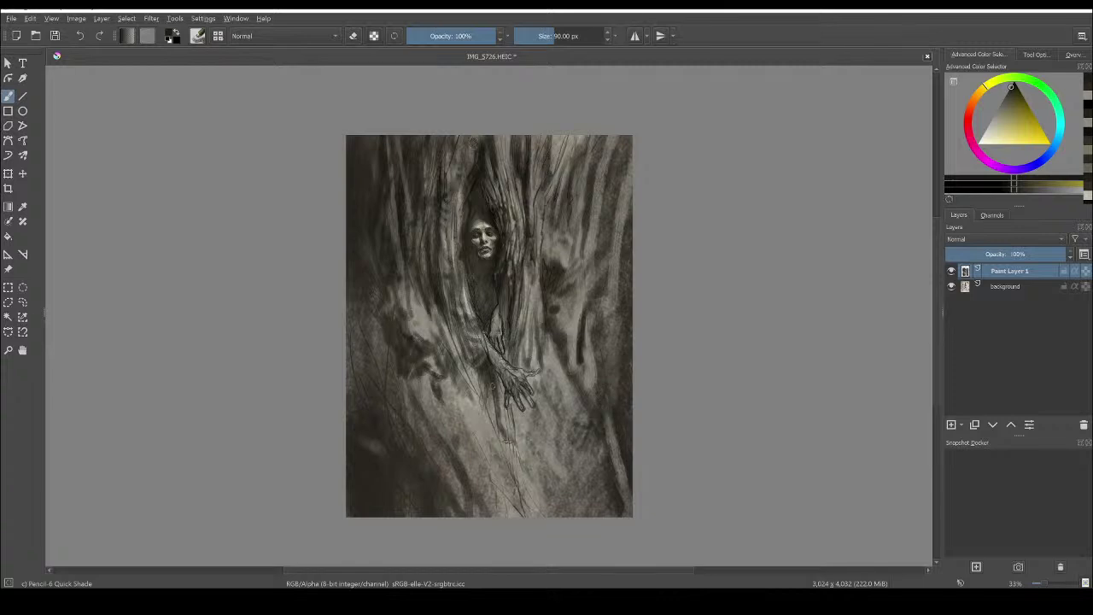
pyautogui.moveTo(424, 365)
pyautogui.mouseDown()
pyautogui.moveTo(437, 427)
pyautogui.moveTo(446, 393)
pyautogui.moveTo(471, 461)
pyautogui.mouseUp()
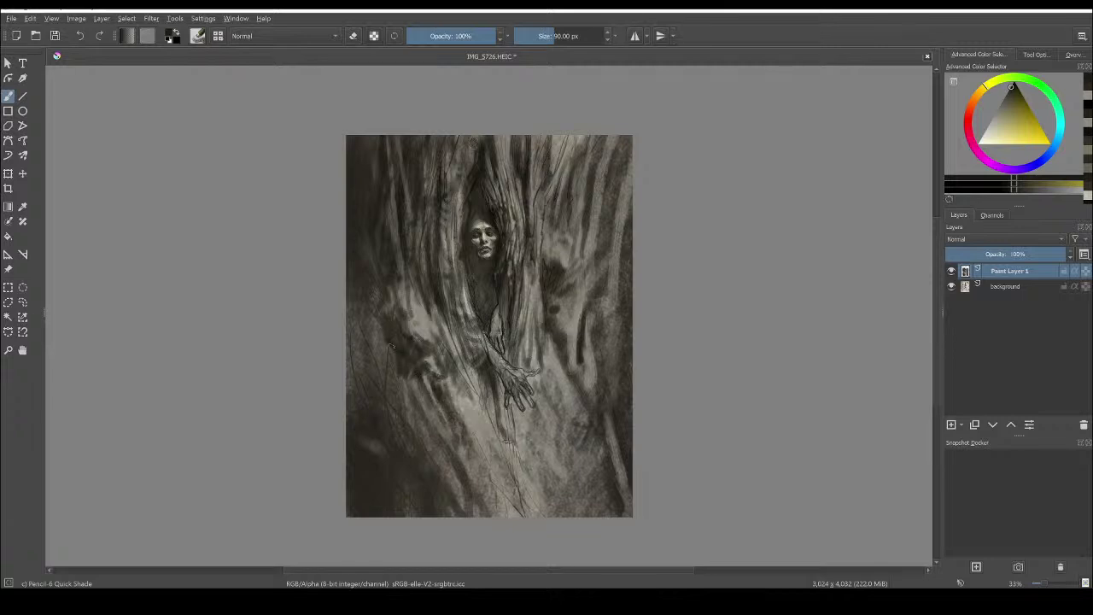
pyautogui.moveTo(350, 351)
pyautogui.mouseDown()
pyautogui.moveTo(375, 361)
pyautogui.moveTo(380, 387)
pyautogui.moveTo(408, 368)
pyautogui.mouseUp()
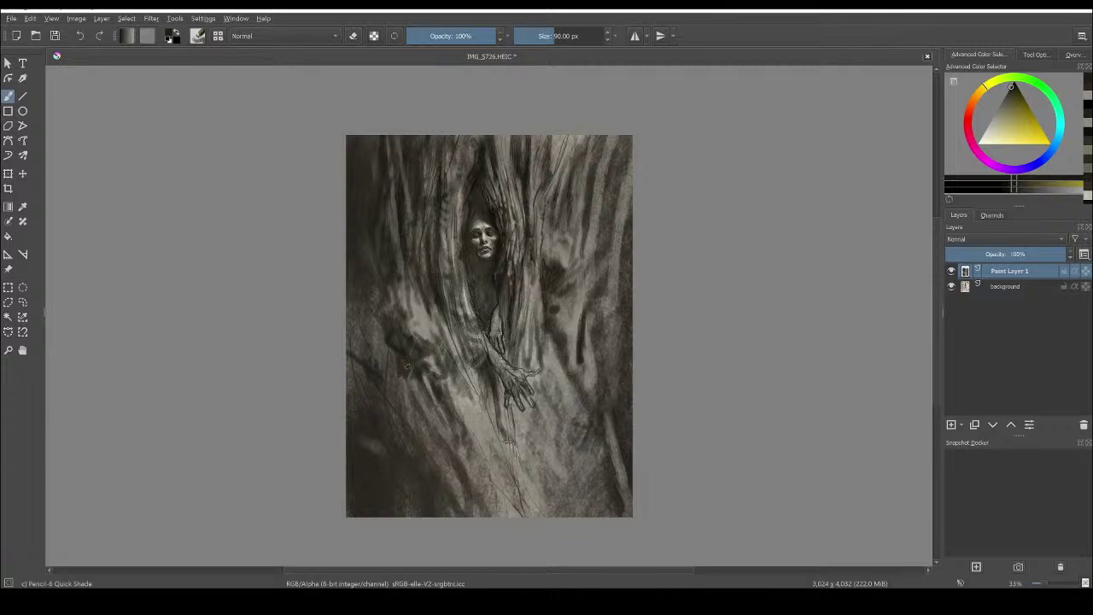
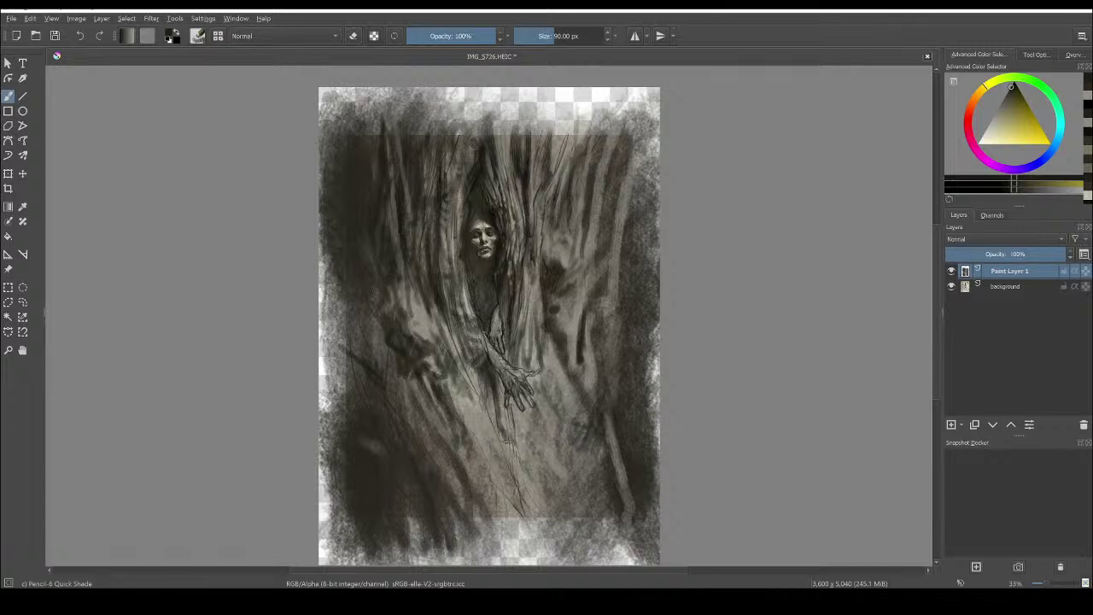
# Add a new paint layer and move it beneath the background layer
pyautogui.hotkey('ctrl', '-')
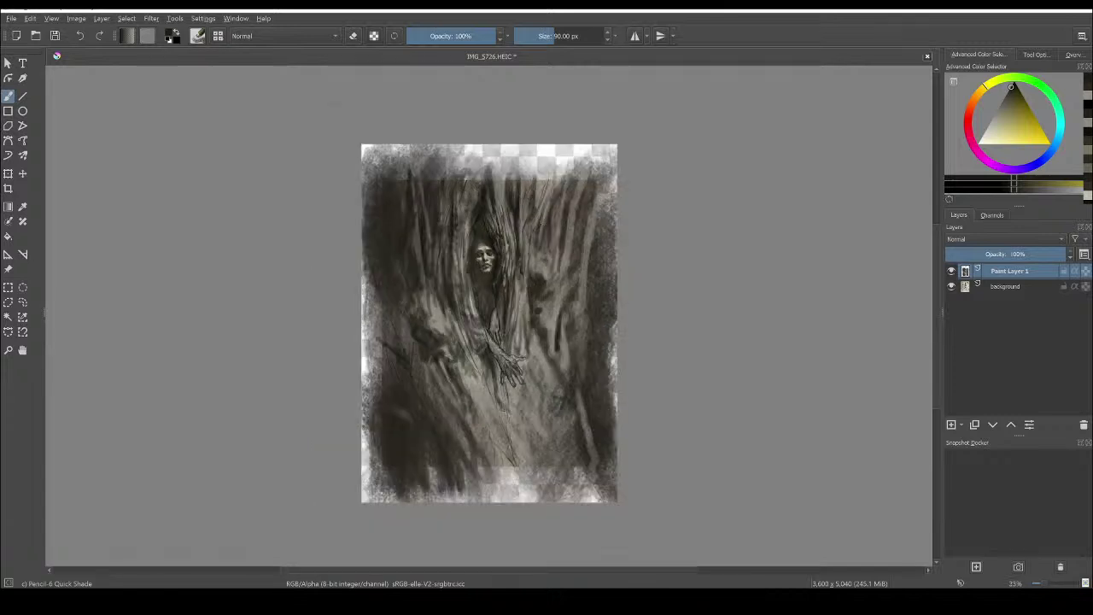
pyautogui.click(1019, 290)
pyautogui.click(952, 424)
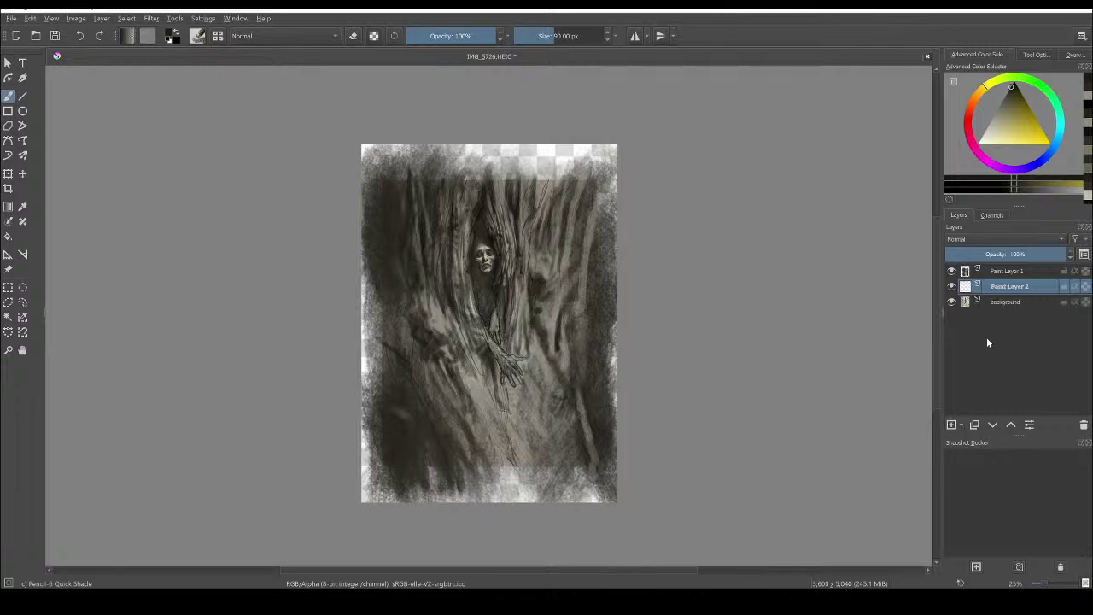
pyautogui.moveTo(984, 288)
pyautogui.mouseDown()
pyautogui.moveTo(991, 329)
pyautogui.moveTo(1003, 322)
pyautogui.mouseUp()
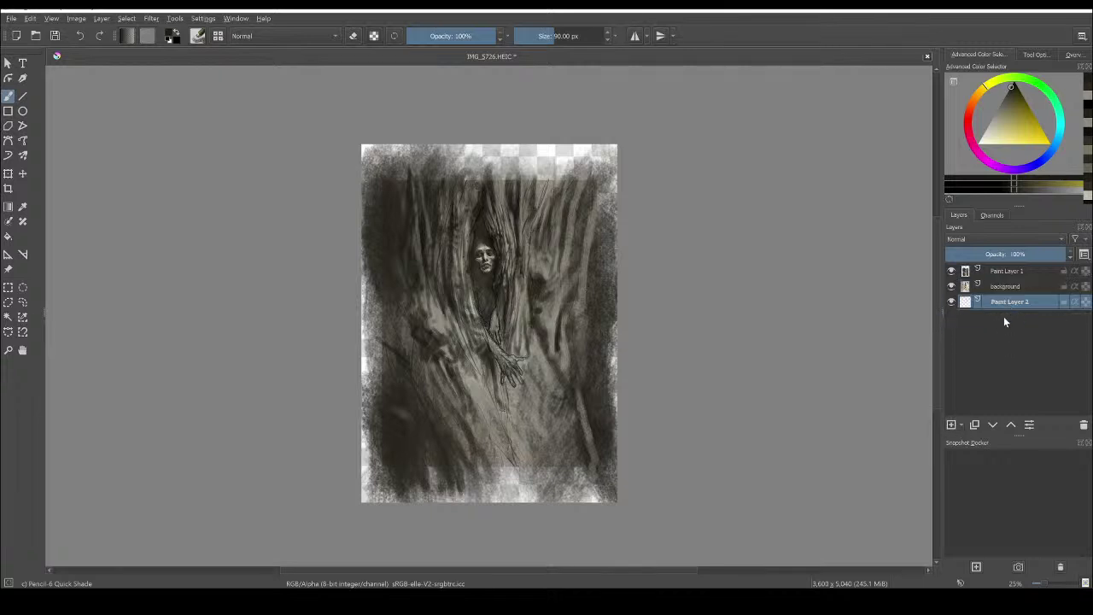
# Sample a dark brown, set the brush size to about 403 px and cover the canvas border around the drawing on the bottom layer
pyautogui.keyDown('ctrl'); pyautogui.click(398, 445); pyautogui.keyUp('ctrl')
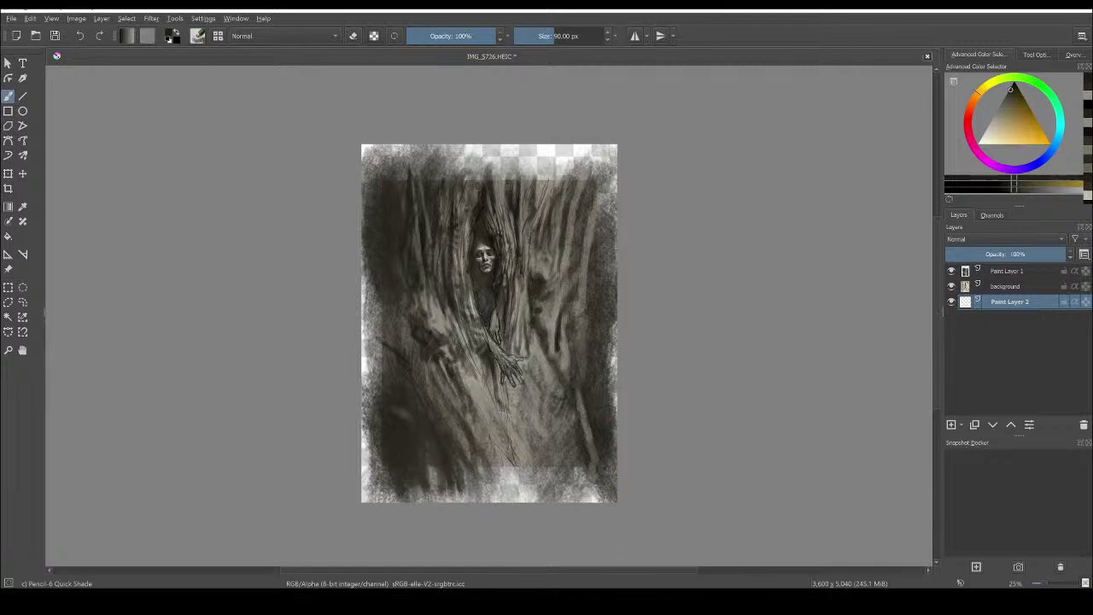
pyautogui.moveTo(555, 36); pyautogui.dragTo(580, 36)
pyautogui.moveTo(372, 248)
pyautogui.mouseDown()
pyautogui.moveTo(376, 491)
pyautogui.moveTo(608, 491)
pyautogui.moveTo(612, 196)
pyautogui.moveTo(596, 162)
pyautogui.moveTo(495, 162)
pyautogui.moveTo(374, 201)
pyautogui.moveTo(369, 163)
pyautogui.moveTo(367, 197)
pyautogui.moveTo(439, 158)
pyautogui.moveTo(564, 162)
pyautogui.mouseUp()
pyautogui.moveTo(557, 401)
pyautogui.mouseDown()
pyautogui.moveTo(555, 485)
pyautogui.moveTo(431, 485)
pyautogui.moveTo(371, 461)
pyautogui.moveTo(367, 423)
pyautogui.mouseUp()
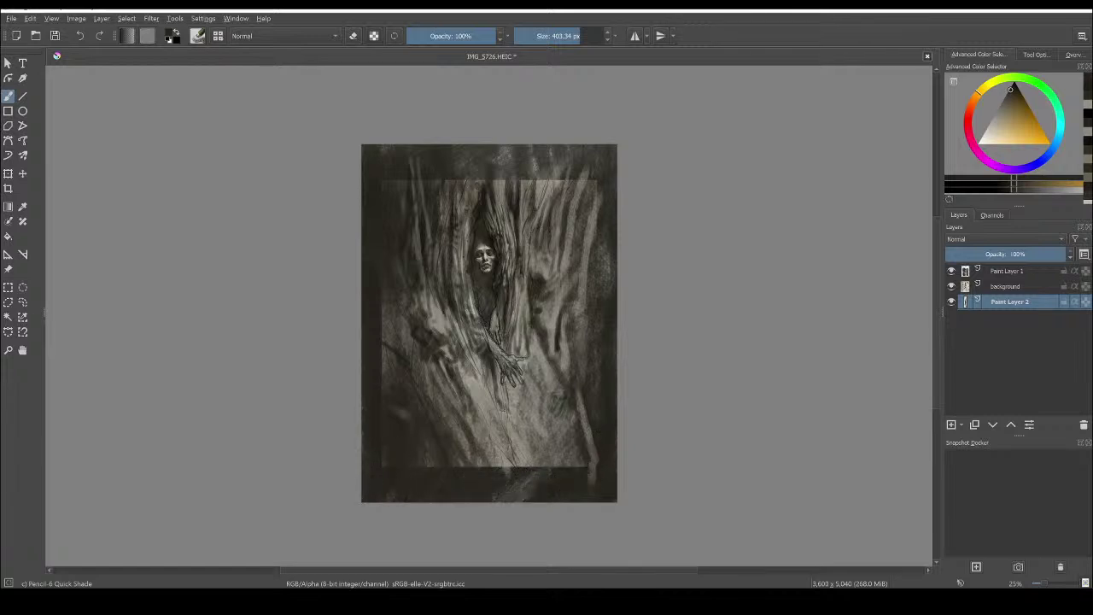
pyautogui.moveTo(512, 485); pyautogui.dragTo(534, 485)
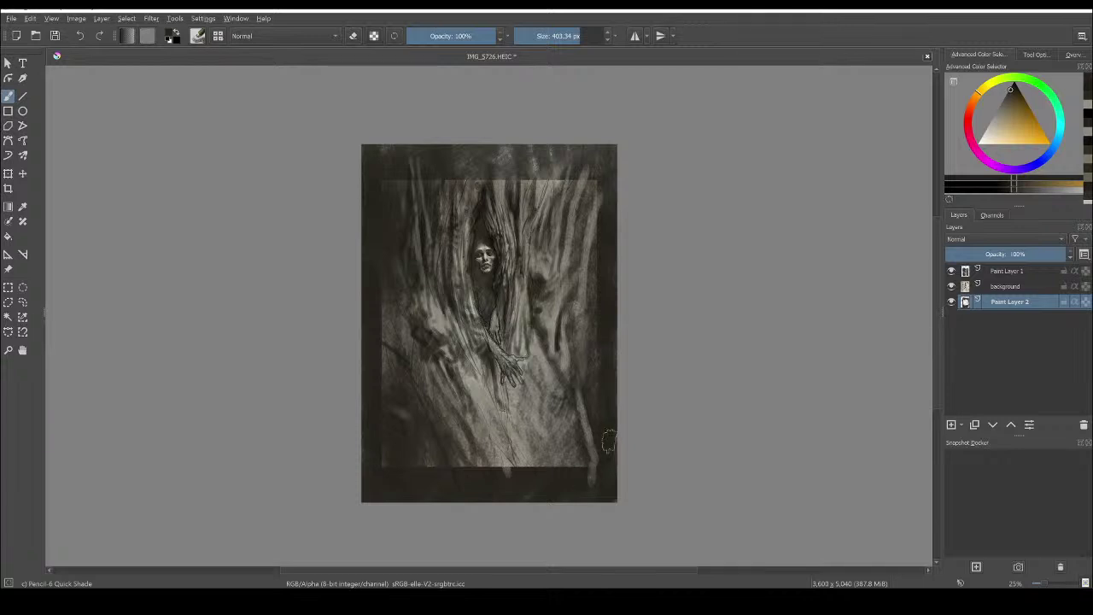
pyautogui.moveTo(591, 165)
pyautogui.mouseDown()
pyautogui.moveTo(533, 168)
pyautogui.moveTo(575, 162)
pyautogui.moveTo(570, 178)
pyautogui.moveTo(506, 149)
pyautogui.moveTo(439, 192)
pyautogui.moveTo(448, 149)
pyautogui.moveTo(372, 181)
pyautogui.mouseUp()
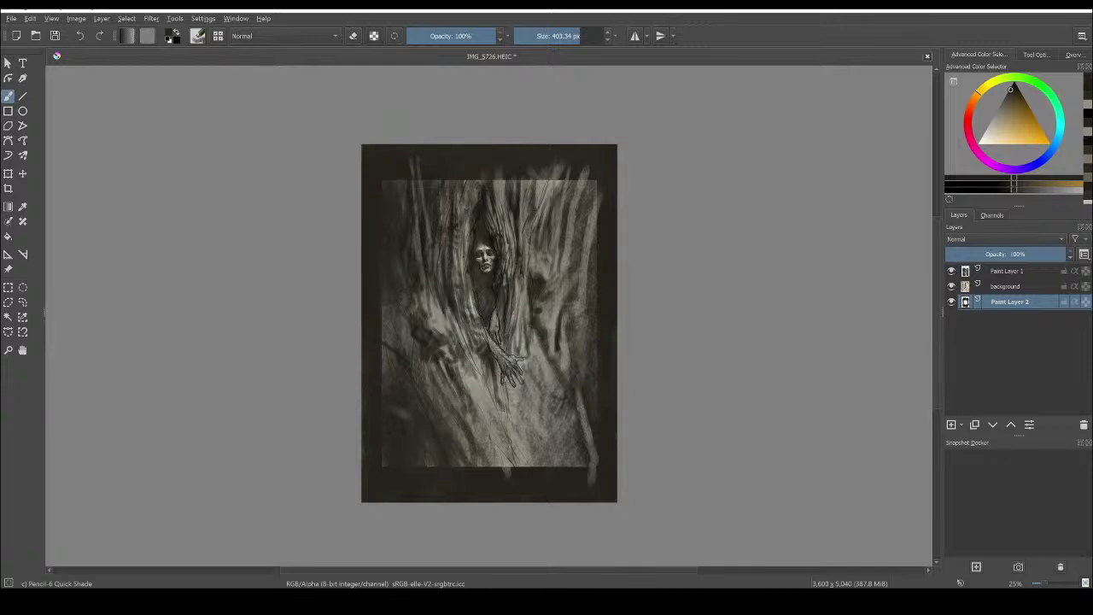
# Paint sampled mid-grey into the upper border and a lighter grey into the lower border to continue the drapery tones
pyautogui.keyDown('ctrl'); pyautogui.click(570, 220); pyautogui.keyUp('ctrl')
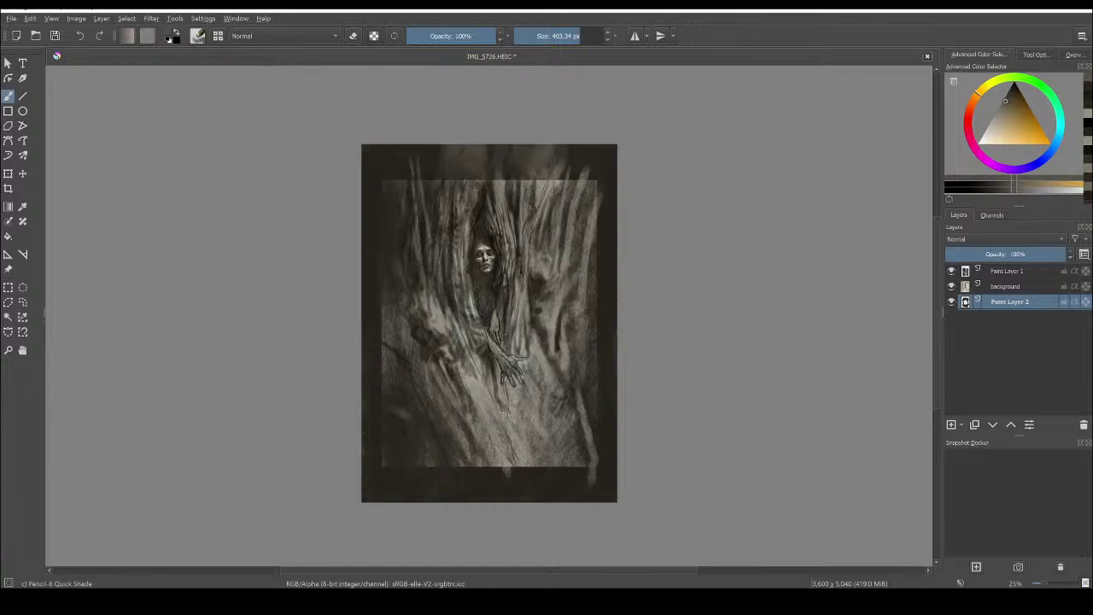
pyautogui.keyDown('ctrl'); pyautogui.click(497, 447); pyautogui.keyUp('ctrl')
pyautogui.moveTo(483, 470)
pyautogui.mouseDown()
pyautogui.moveTo(508, 482)
pyautogui.moveTo(536, 483)
pyautogui.moveTo(537, 470)
pyautogui.moveTo(589, 493)
pyautogui.moveTo(575, 476)
pyautogui.moveTo(613, 493)
pyautogui.mouseUp()
# On Paint Layer 1, paint light folds into the lower-right and upper borders, and darken the upper-right and lower-left drapery with sampled dark brown
pyautogui.click(1025, 272)
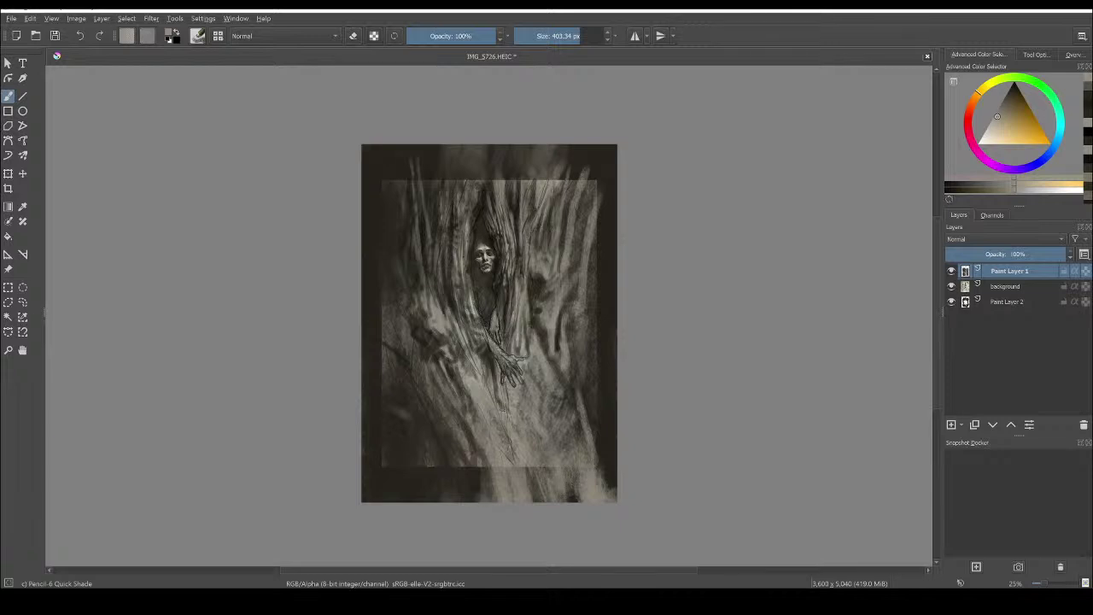
pyautogui.moveTo(578, 412)
pyautogui.mouseDown()
pyautogui.moveTo(609, 485)
pyautogui.moveTo(576, 432)
pyautogui.mouseUp()
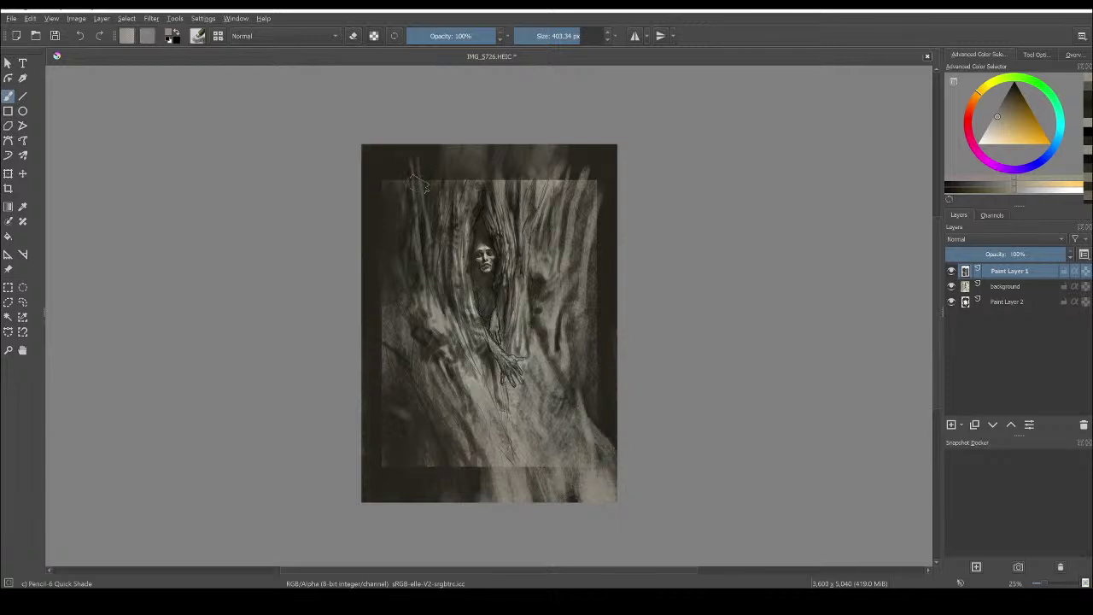
pyautogui.moveTo(446, 150); pyautogui.dragTo(432, 188)
pyautogui.keyDown('ctrl'); pyautogui.click(589, 158); pyautogui.keyUp('ctrl')
pyautogui.moveTo(571, 155)
pyautogui.mouseDown()
pyautogui.moveTo(553, 183)
pyautogui.moveTo(583, 162)
pyautogui.moveTo(562, 227)
pyautogui.mouseUp()
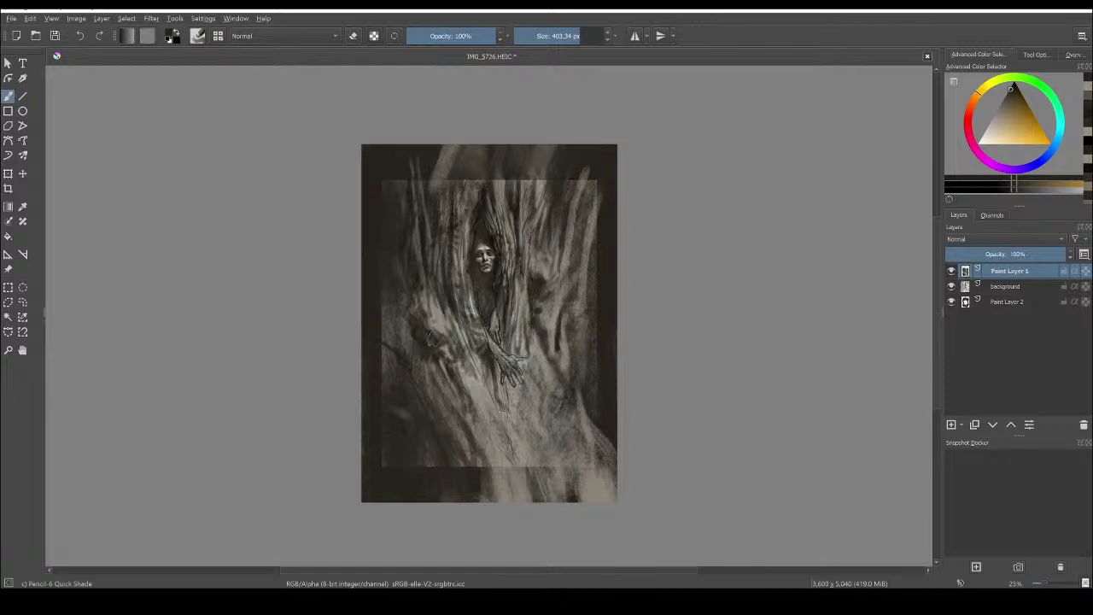
pyautogui.moveTo(429, 355)
pyautogui.mouseDown()
pyautogui.moveTo(465, 410)
pyautogui.moveTo(478, 342)
pyautogui.moveTo(468, 386)
pyautogui.moveTo(512, 415)
pyautogui.moveTo(497, 391)
pyautogui.moveTo(539, 479)
pyautogui.moveTo(549, 422)
pyautogui.moveTo(521, 408)
pyautogui.moveTo(474, 346)
pyautogui.moveTo(477, 367)
pyautogui.moveTo(414, 314)
pyautogui.moveTo(379, 345)
pyautogui.moveTo(383, 386)
pyautogui.mouseUp()
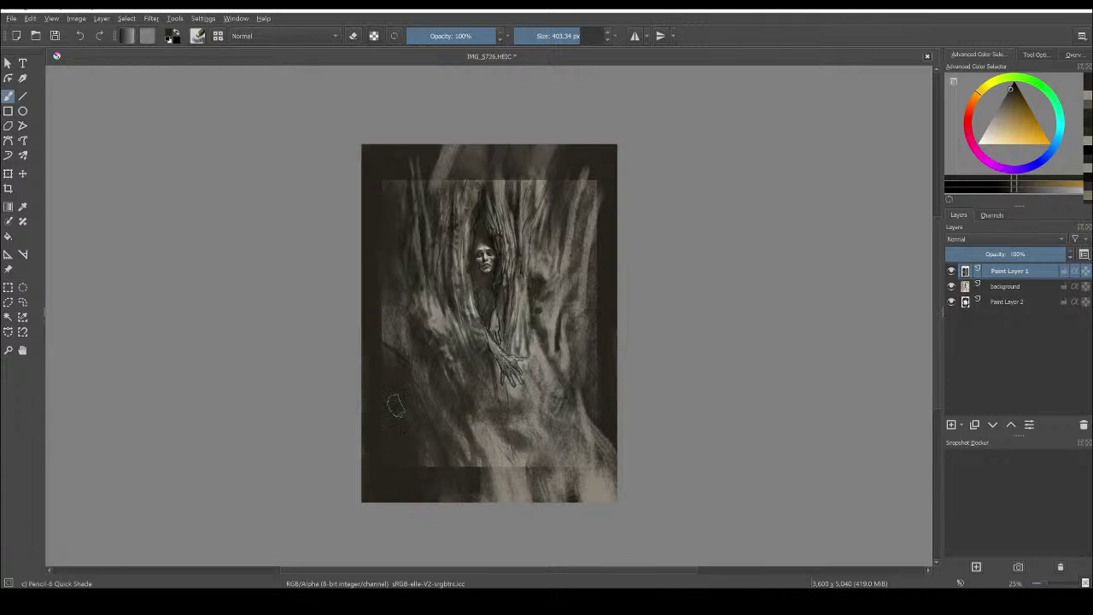
# Extend the drapery to the left edge with a sampled mid-tone and darken the right side with a sampled dark brown
pyautogui.keyDown('ctrl'); pyautogui.click(389, 338); pyautogui.keyUp('ctrl')
pyautogui.moveTo(376, 306)
pyautogui.mouseDown()
pyautogui.moveTo(386, 330)
pyautogui.moveTo(363, 295)
pyautogui.moveTo(365, 315)
pyautogui.mouseUp()
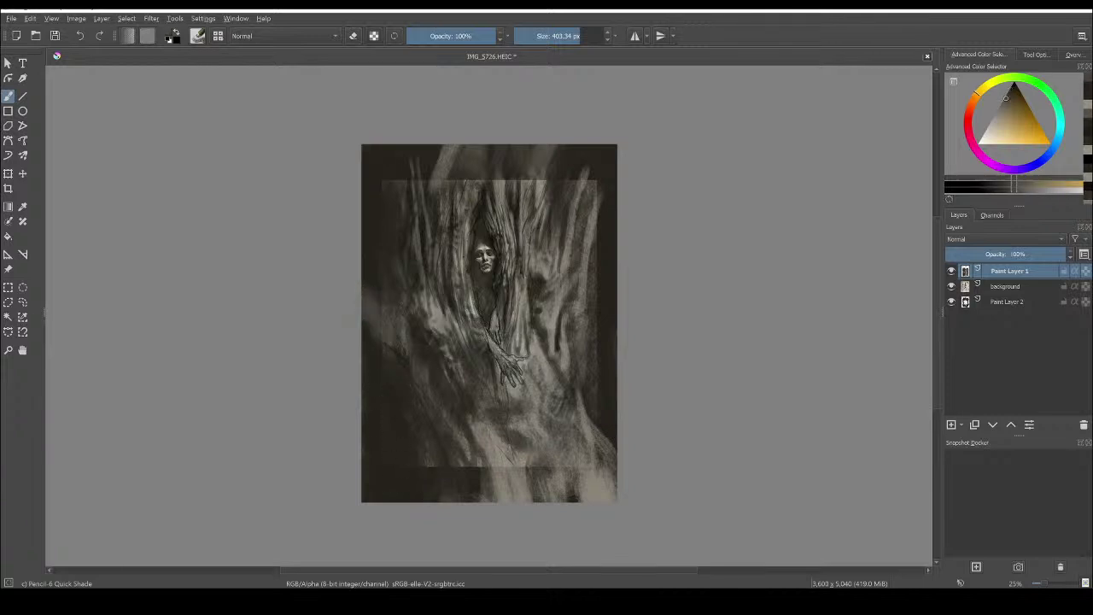
pyautogui.keyDown('ctrl'); pyautogui.click(603, 367); pyautogui.keyUp('ctrl')
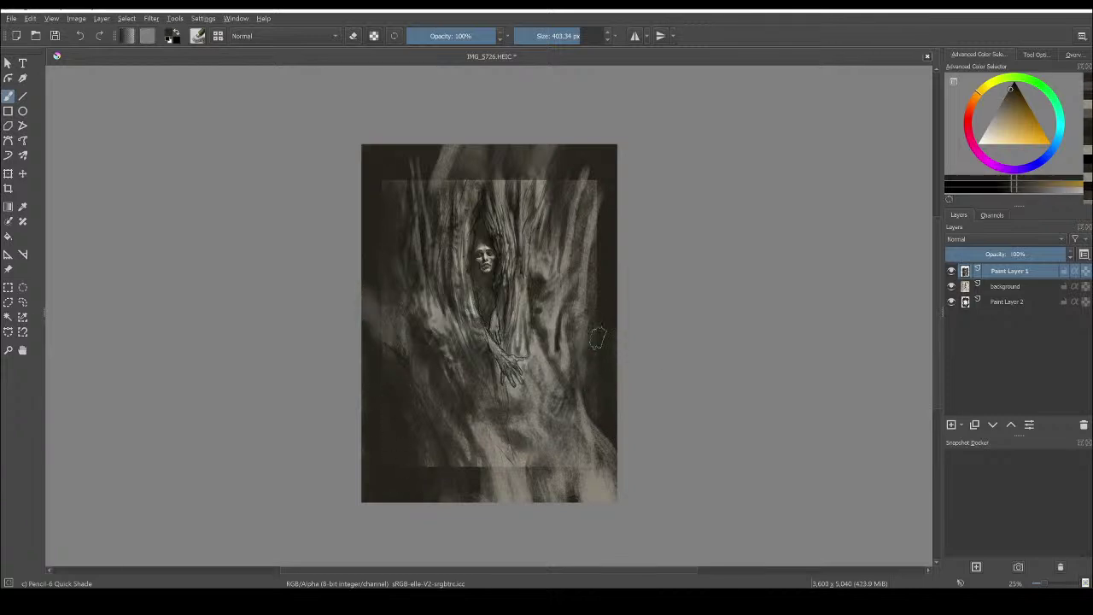
pyautogui.moveTo(596, 336)
pyautogui.mouseDown()
pyautogui.moveTo(601, 286)
pyautogui.moveTo(577, 330)
pyautogui.mouseUp()
pyautogui.moveTo(596, 291)
pyautogui.mouseDown()
pyautogui.moveTo(575, 346)
pyautogui.moveTo(588, 381)
pyautogui.mouseUp()
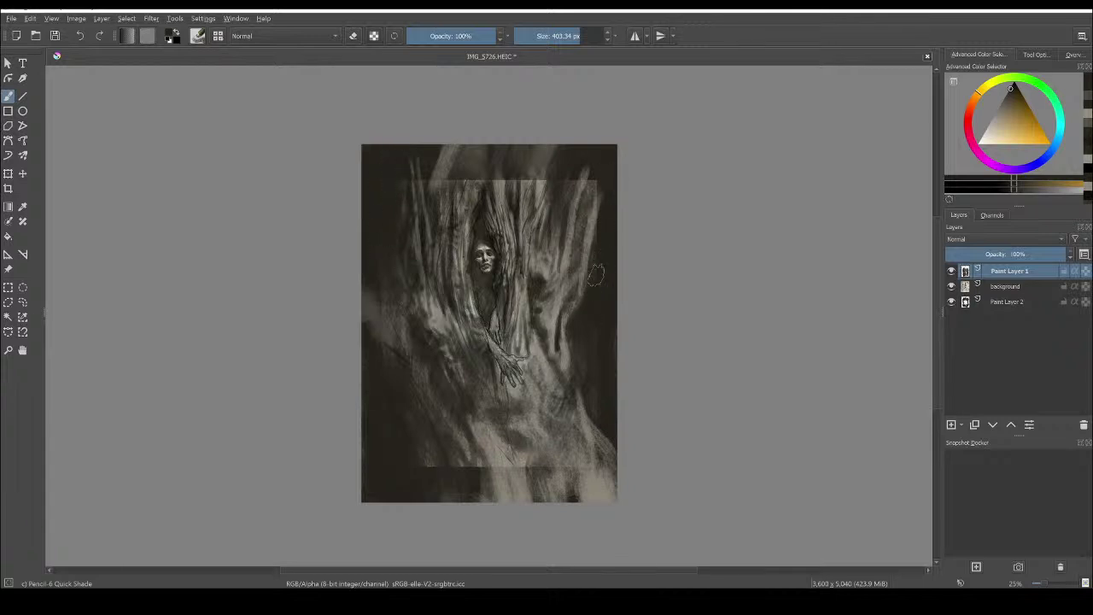
# Blend the lower edge of the drawing into the border using light, mid and dark tones sampled from the surrounding drapery
pyautogui.keyDown('ctrl'); pyautogui.click(571, 485); pyautogui.keyUp('ctrl')
pyautogui.moveTo(504, 477); pyautogui.dragTo(478, 462)
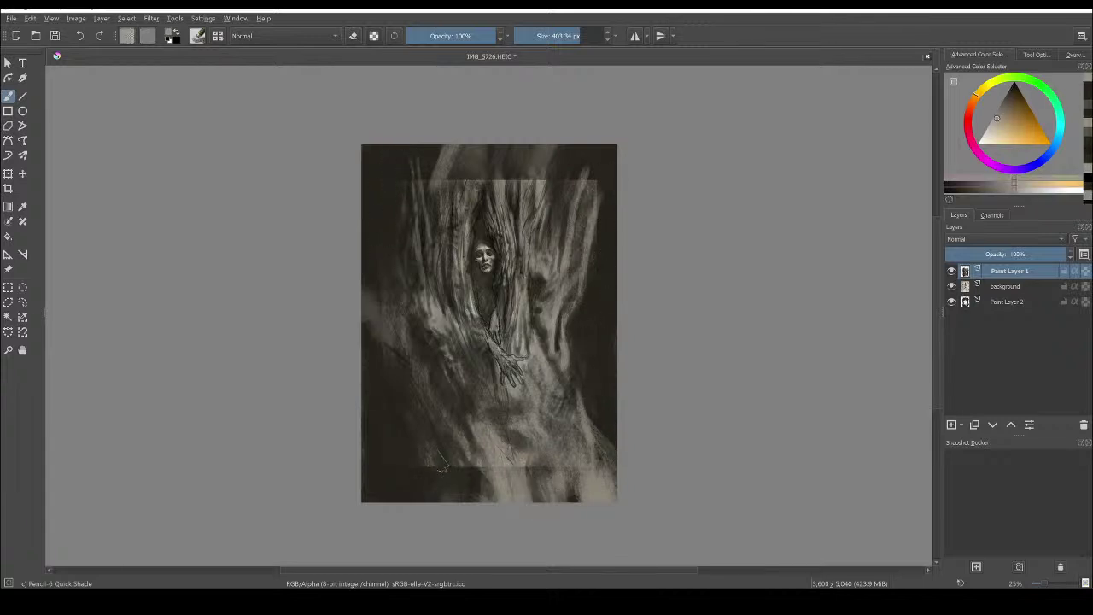
pyautogui.keyDown('ctrl'); pyautogui.click(447, 424); pyautogui.keyUp('ctrl')
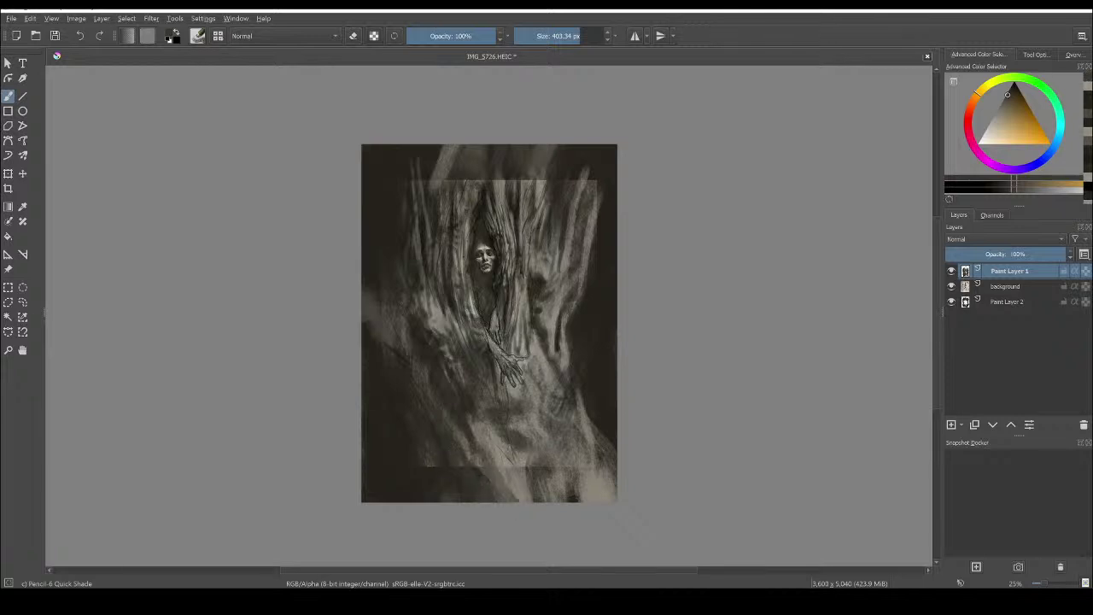
pyautogui.keyDown('ctrl'); pyautogui.click(397, 450); pyautogui.keyUp('ctrl')
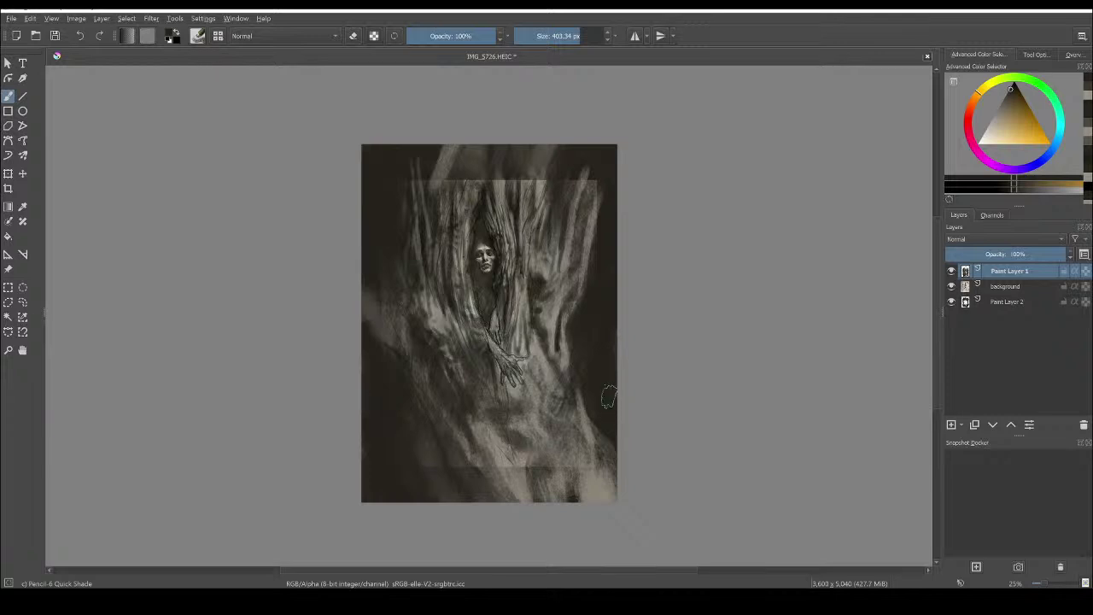
# Reduce the brush to 188 px and paint light folds in a sampled grey up into the upper border
pyautogui.press('[')
pyautogui.press('[')
pyautogui.press('[')
pyautogui.press(']')
pyautogui.press(']')
pyautogui.press(']')
pyautogui.press('[')
pyautogui.press('[')
pyautogui.press('[')
pyautogui.press('[')
pyautogui.keyDown('ctrl'); pyautogui.click(574, 290); pyautogui.keyUp('ctrl')
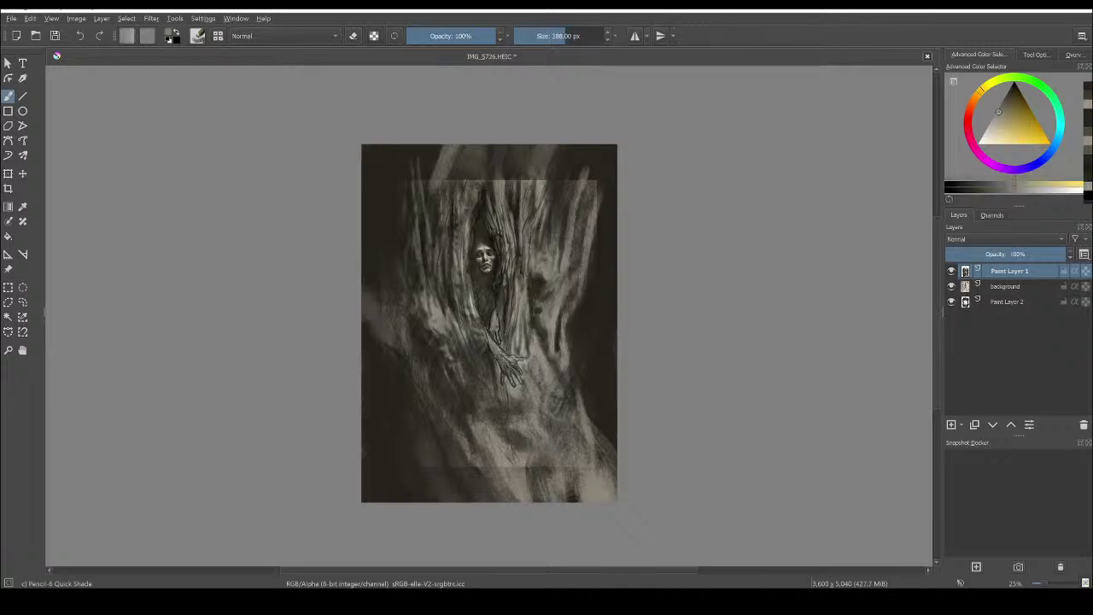
pyautogui.moveTo(551, 200)
pyautogui.mouseDown()
pyautogui.moveTo(545, 157)
pyautogui.moveTo(523, 150)
pyautogui.mouseUp()
pyautogui.moveTo(553, 181); pyautogui.dragTo(566, 149)
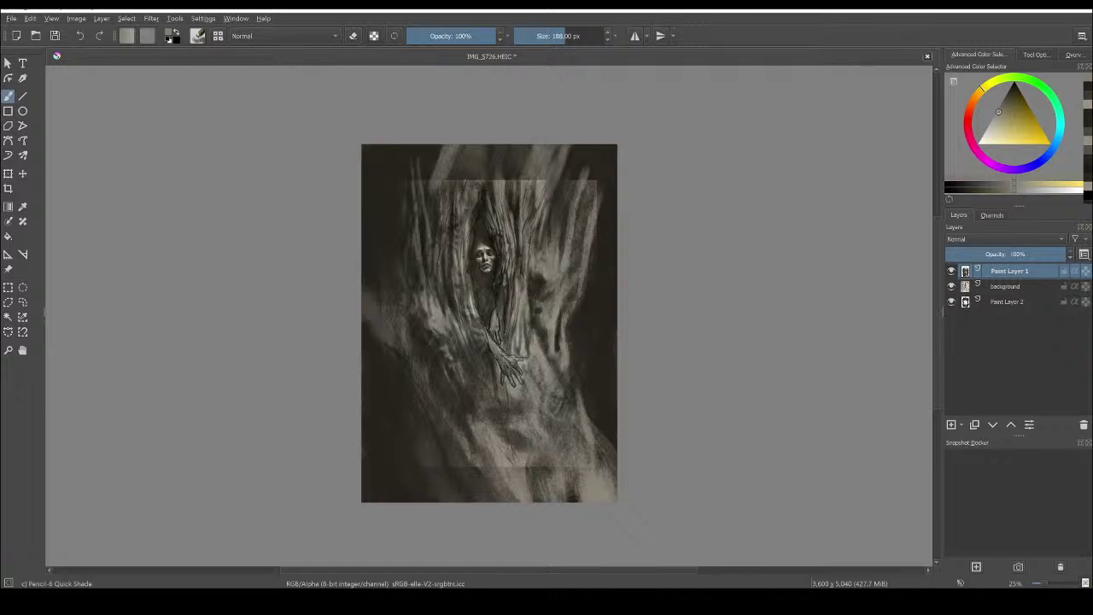
pyautogui.moveTo(487, 176)
pyautogui.mouseDown()
pyautogui.moveTo(498, 147)
pyautogui.moveTo(509, 174)
pyautogui.moveTo(492, 155)
pyautogui.moveTo(454, 205)
pyautogui.mouseUp()
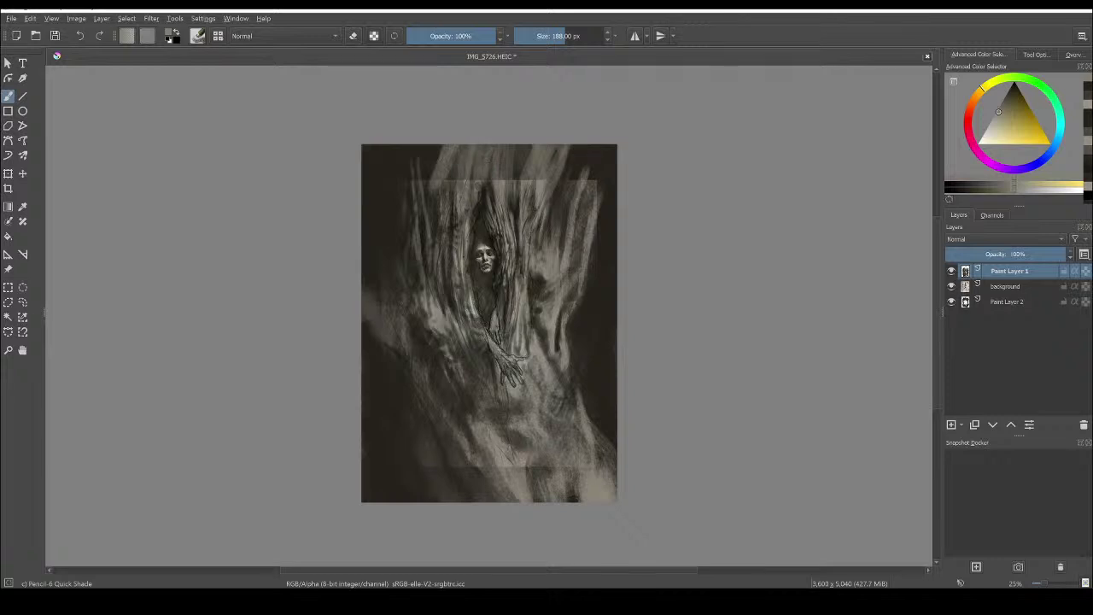
pyautogui.moveTo(583, 147); pyautogui.dragTo(578, 153)
pyautogui.moveTo(438, 148)
pyautogui.mouseDown()
pyautogui.moveTo(391, 188)
pyautogui.moveTo(416, 146)
pyautogui.moveTo(400, 173)
pyautogui.moveTo(394, 153)
pyautogui.moveTo(395, 217)
pyautogui.moveTo(411, 147)
pyautogui.mouseUp()
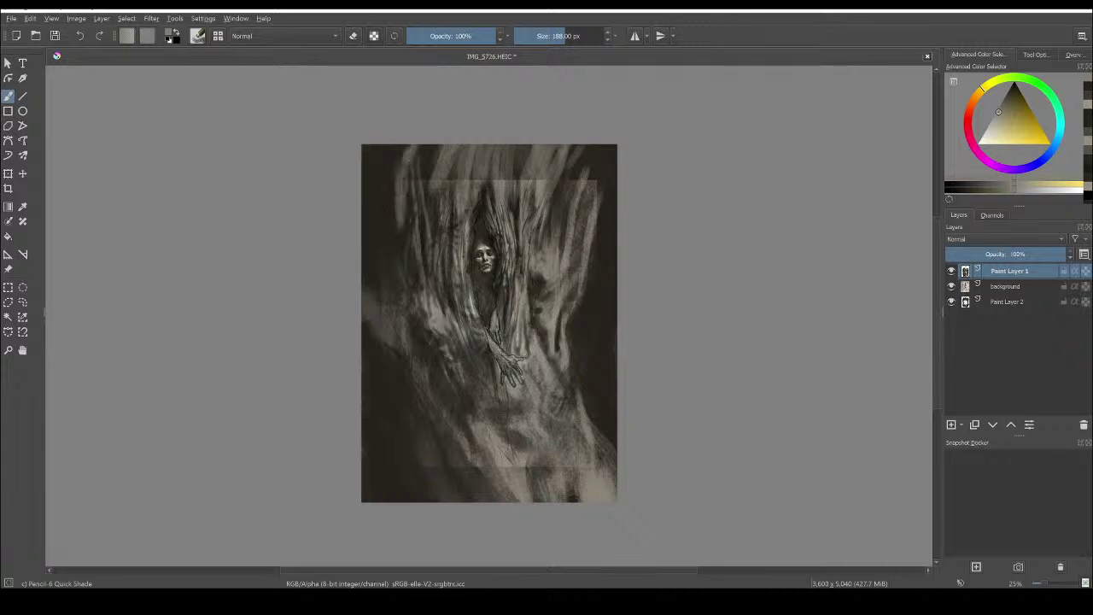
# Paint light grey patches on both sides of the hand and thin streaks along the drawing's right edge
pyautogui.moveTo(424, 316)
pyautogui.mouseDown()
pyautogui.moveTo(414, 279)
pyautogui.moveTo(418, 318)
pyautogui.moveTo(456, 365)
pyautogui.moveTo(461, 351)
pyautogui.moveTo(454, 366)
pyautogui.moveTo(461, 354)
pyautogui.mouseUp()
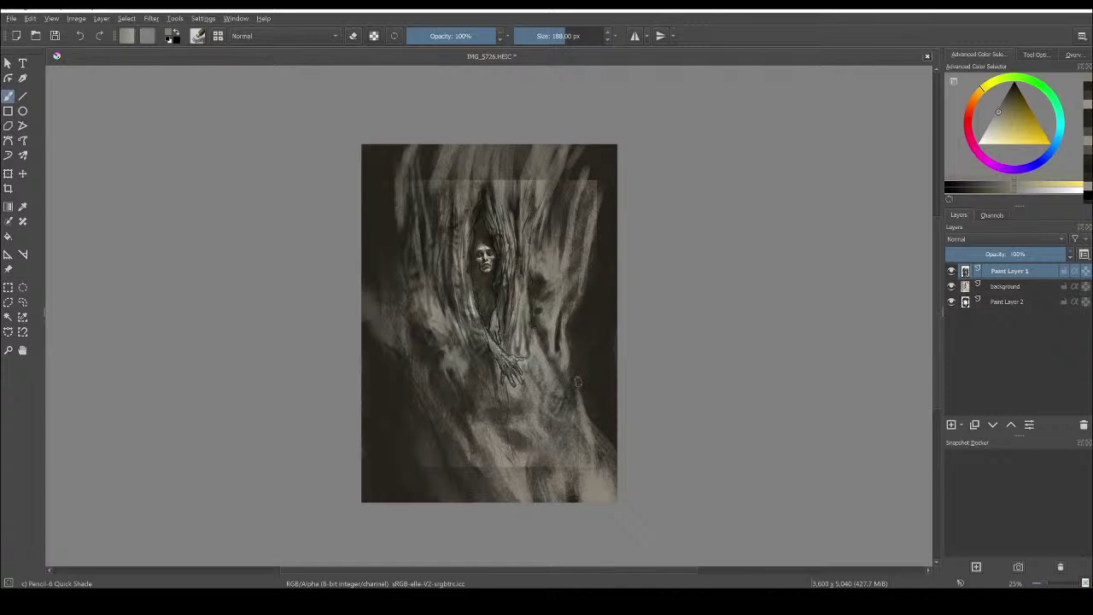
pyautogui.moveTo(577, 381)
pyautogui.mouseDown()
pyautogui.moveTo(567, 383)
pyautogui.moveTo(572, 359)
pyautogui.moveTo(584, 359)
pyautogui.moveTo(581, 350)
pyautogui.moveTo(577, 384)
pyautogui.moveTo(570, 343)
pyautogui.moveTo(581, 352)
pyautogui.mouseUp()
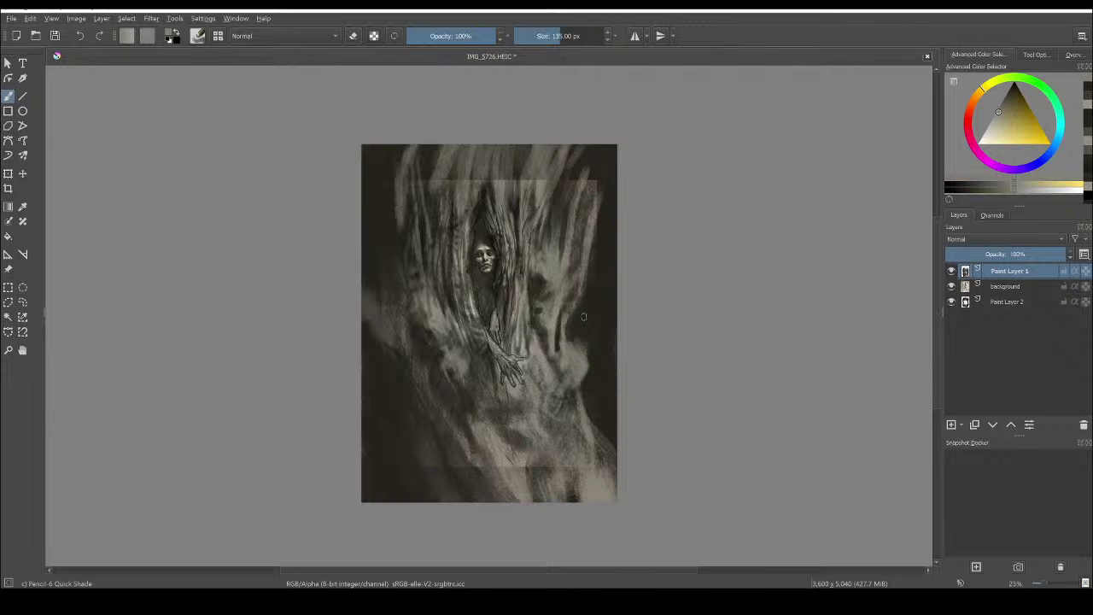
pyautogui.moveTo(610, 234)
pyautogui.mouseDown()
pyautogui.moveTo(589, 360)
pyautogui.moveTo(613, 282)
pyautogui.moveTo(609, 308)
pyautogui.moveTo(589, 386)
pyautogui.mouseUp()
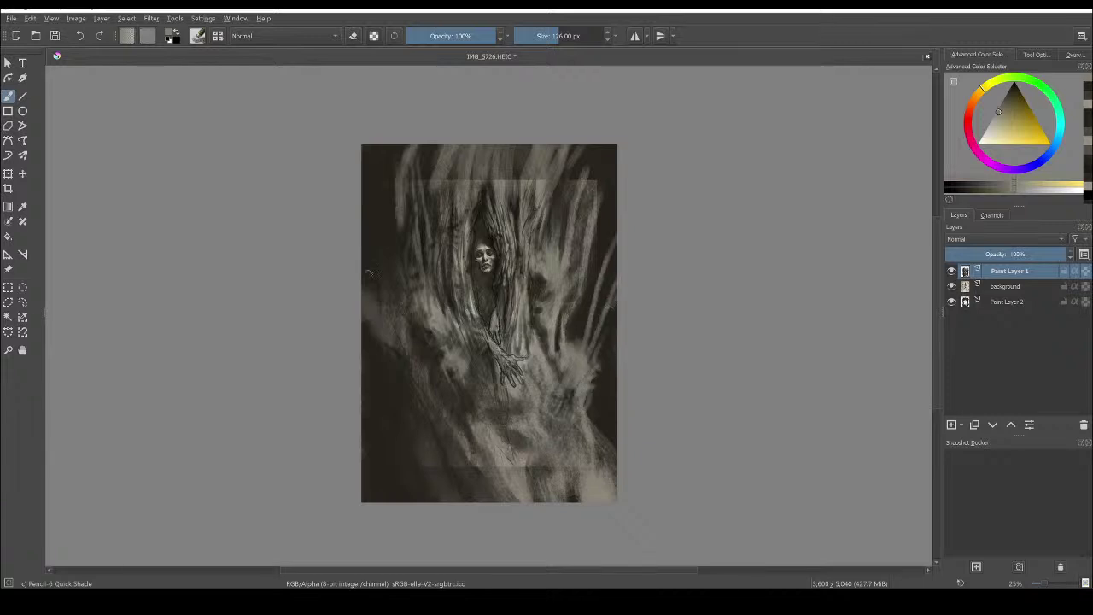
# Darken the lower-left drapery and streak the lower border using brown tones sampled from the left side
pyautogui.keyDown('ctrl'); pyautogui.click(379, 311); pyautogui.keyUp('ctrl')
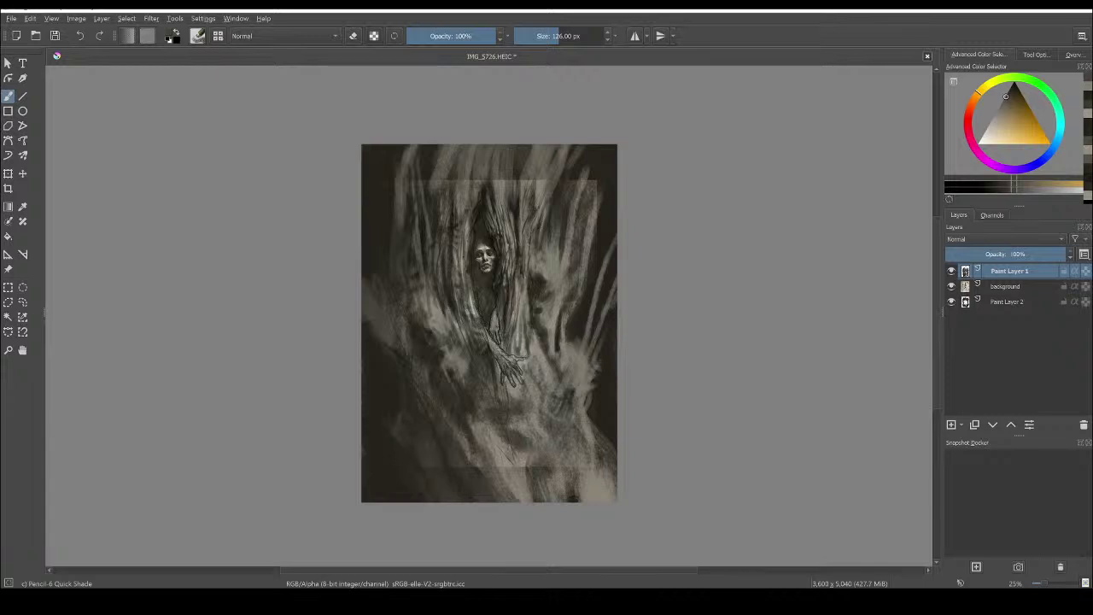
pyautogui.keyDown('ctrl'); pyautogui.click(424, 419); pyautogui.keyUp('ctrl')
pyautogui.moveTo(423, 421)
pyautogui.mouseDown()
pyautogui.moveTo(439, 448)
pyautogui.moveTo(495, 485)
pyautogui.moveTo(556, 488)
pyautogui.mouseUp()
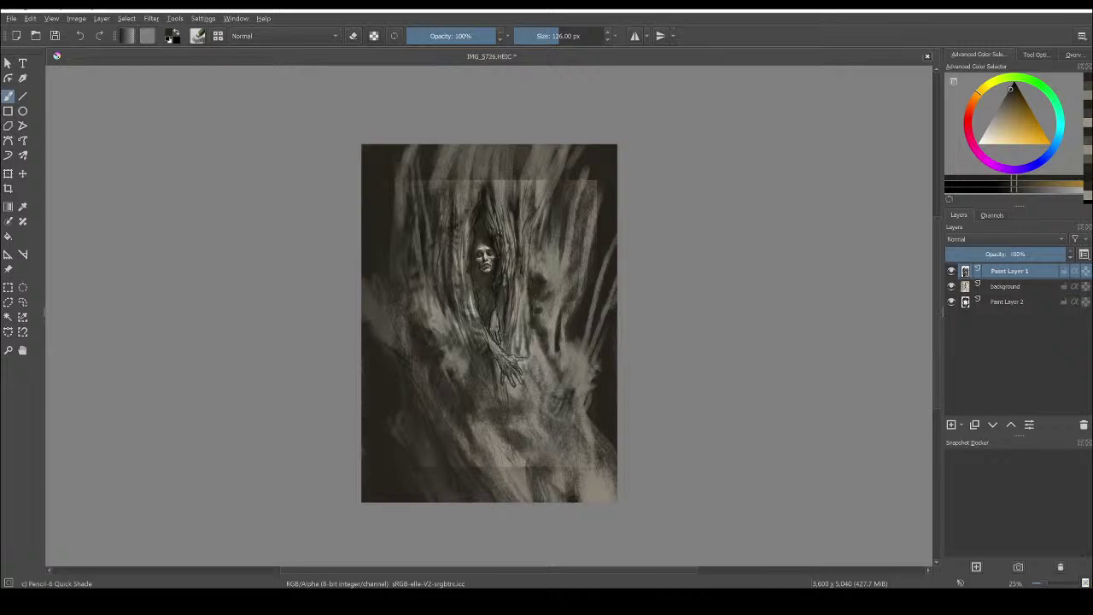
pyautogui.moveTo(591, 445)
pyautogui.mouseDown()
pyautogui.moveTo(584, 406)
pyautogui.moveTo(610, 465)
pyautogui.mouseUp()
# Darken the folds above and left of the head up into the upper border with sampled dark tones
pyautogui.keyDown('ctrl'); pyautogui.click(466, 179); pyautogui.keyUp('ctrl')
pyautogui.moveTo(466, 176)
pyautogui.mouseDown()
pyautogui.moveTo(467, 157)
pyautogui.moveTo(486, 154)
pyautogui.mouseUp()
pyautogui.keyDown('ctrl'); pyautogui.click(484, 218); pyautogui.keyUp('ctrl')
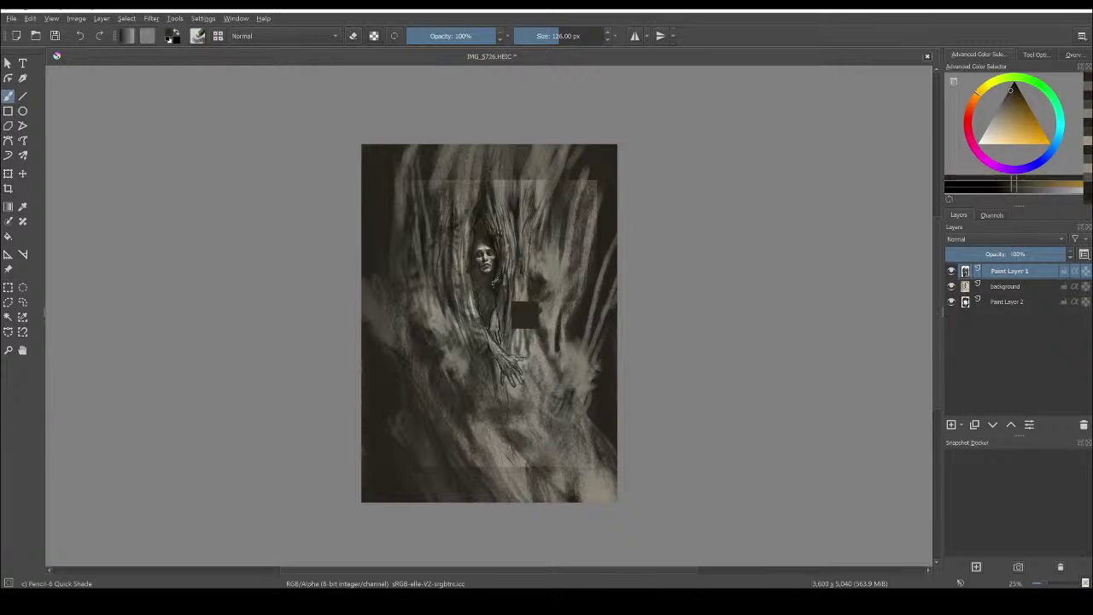
pyautogui.keyDown('ctrl'); pyautogui.click(492, 275); pyautogui.keyUp('ctrl')
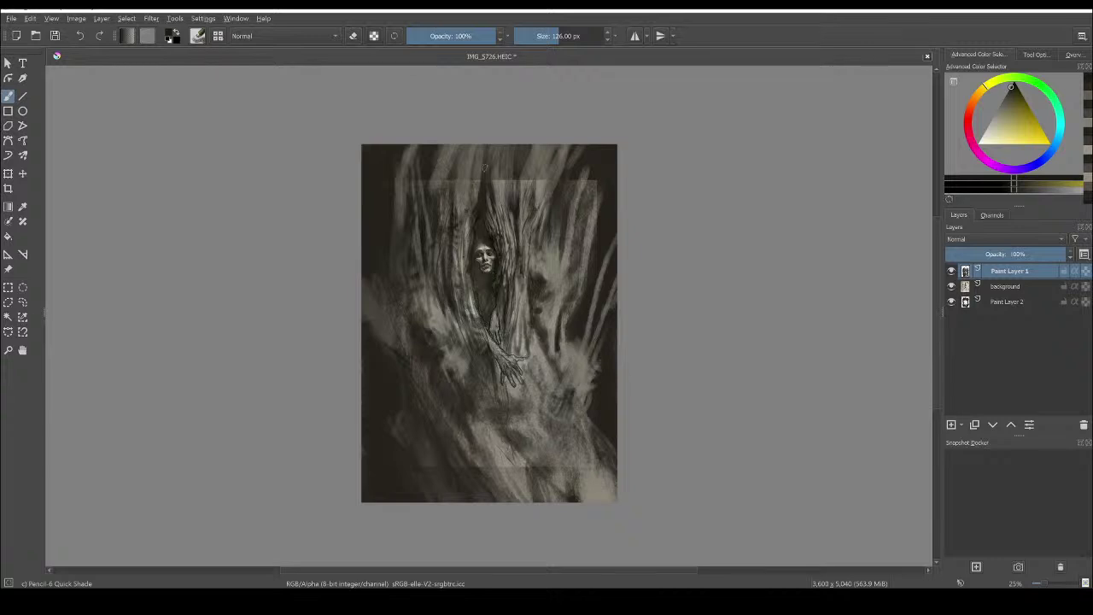
pyautogui.moveTo(470, 213)
pyautogui.mouseDown()
pyautogui.moveTo(470, 154)
pyautogui.moveTo(463, 169)
pyautogui.mouseUp()
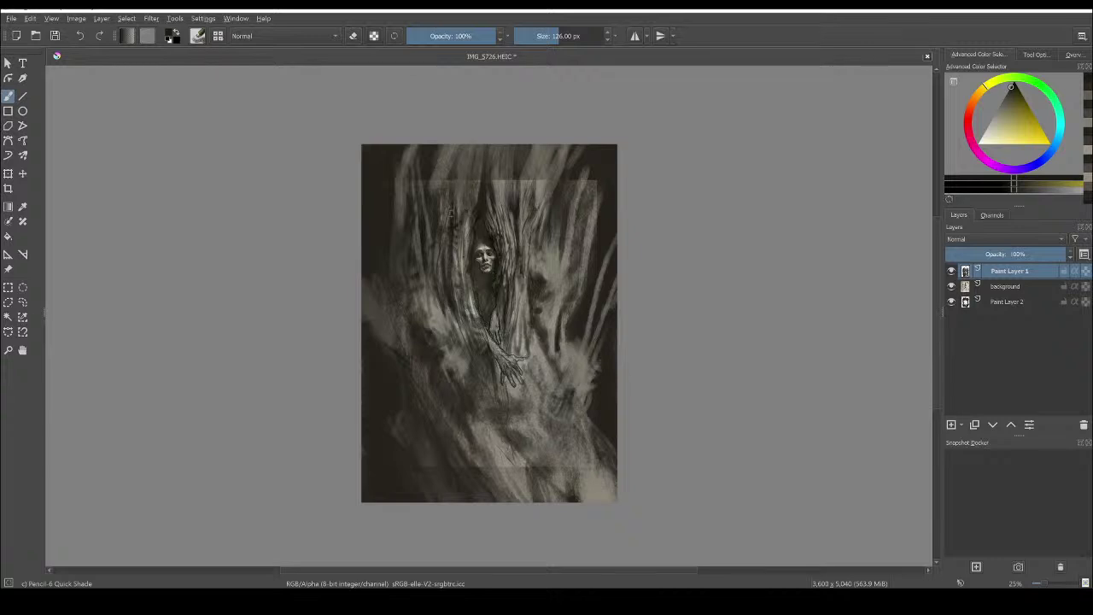
pyautogui.moveTo(458, 239); pyautogui.dragTo(462, 159)
pyautogui.moveTo(443, 222); pyautogui.dragTo(447, 147)
pyautogui.moveTo(437, 193); pyautogui.dragTo(441, 149)
pyautogui.moveTo(429, 246); pyautogui.dragTo(434, 162)
pyautogui.moveTo(433, 262); pyautogui.dragTo(441, 152)
pyautogui.moveTo(425, 246)
pyautogui.mouseDown()
pyautogui.moveTo(426, 205)
pyautogui.moveTo(416, 245)
pyautogui.mouseUp()
pyautogui.moveTo(405, 203); pyautogui.dragTo(403, 223)
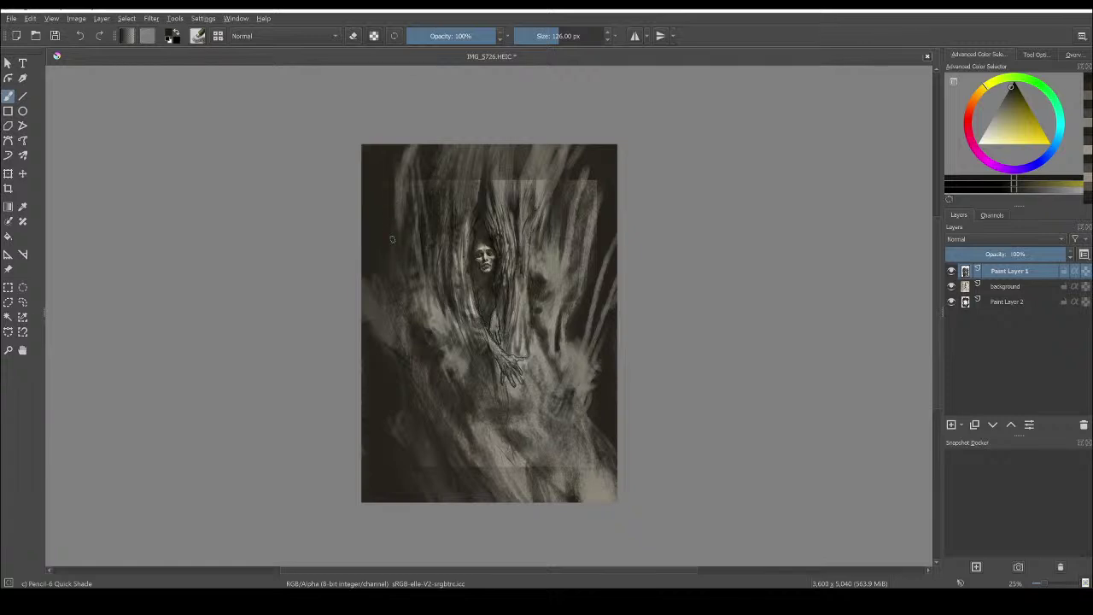
# Add dark strokes down the left drapery and through the light folds to the right of the hand
pyautogui.moveTo(398, 261)
pyautogui.mouseDown()
pyautogui.moveTo(407, 328)
pyautogui.moveTo(430, 334)
pyautogui.moveTo(419, 413)
pyautogui.mouseUp()
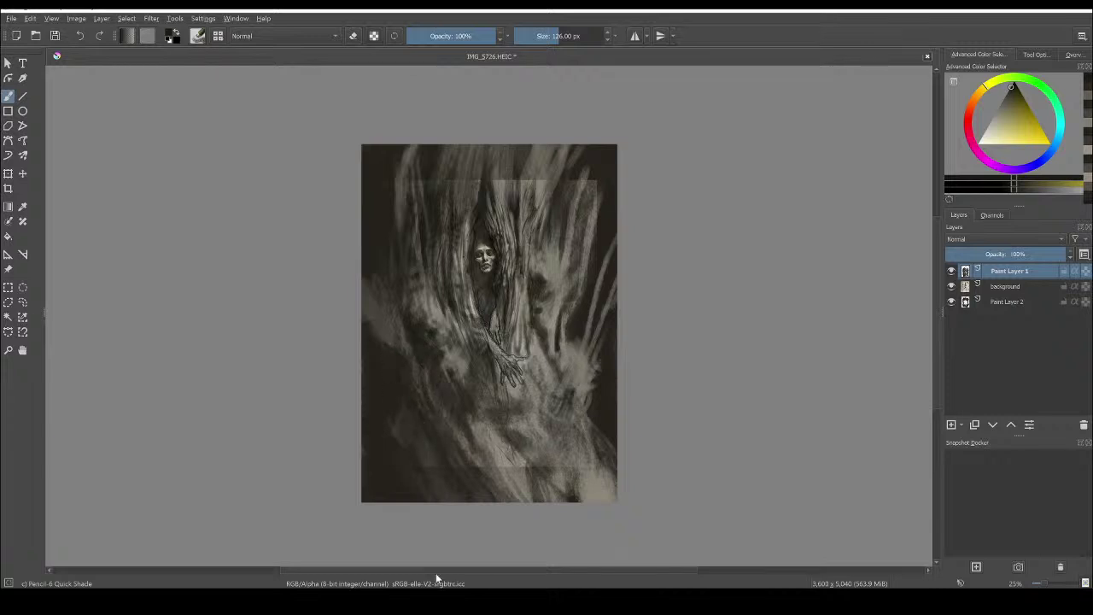
pyautogui.moveTo(589, 396); pyautogui.dragTo(568, 362)
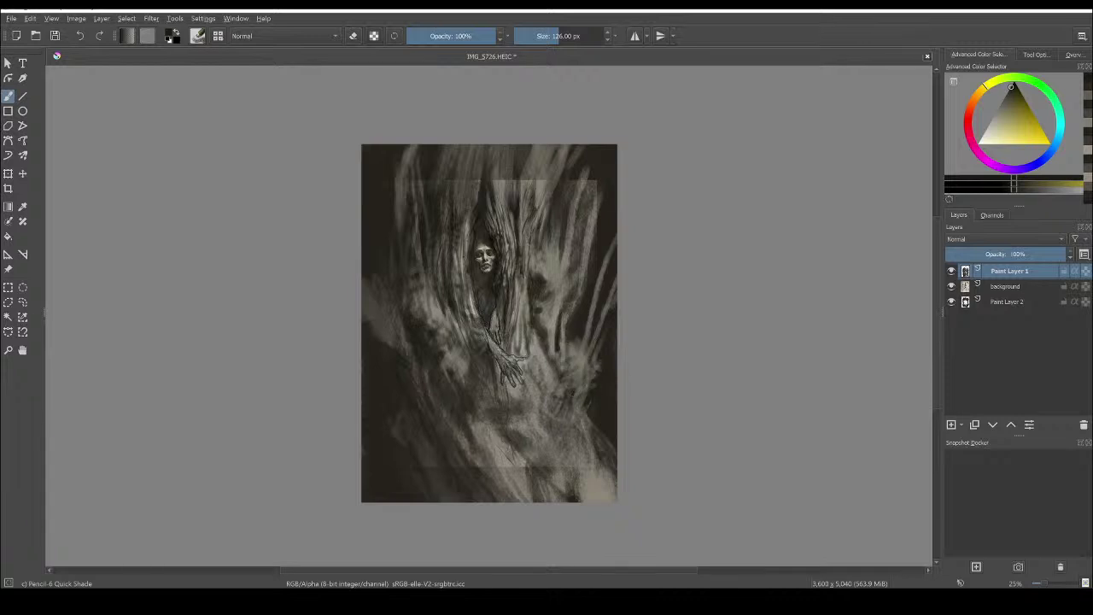
pyautogui.moveTo(560, 307)
pyautogui.mouseDown()
pyautogui.moveTo(553, 276)
pyautogui.moveTo(566, 365)
pyautogui.mouseUp()
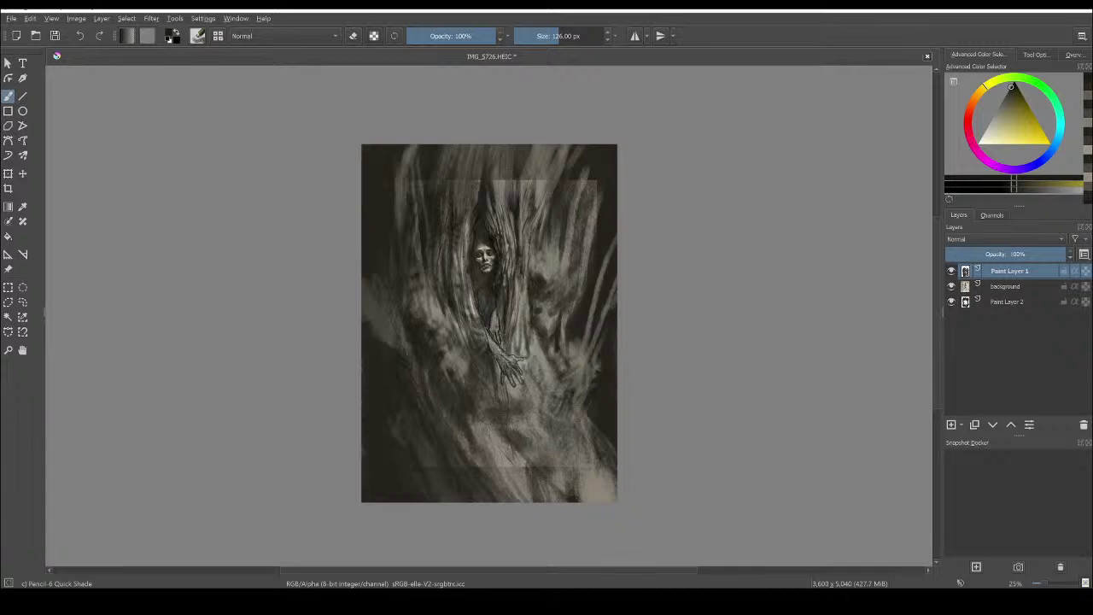
# Reduce the brush to 55 px and retouch the folds around the face with sampled light and mid-brown tones
pyautogui.press('[')
pyautogui.press('[')
pyautogui.press('[')
pyautogui.keyDown('ctrl'); pyautogui.click(488, 246); pyautogui.keyUp('ctrl')
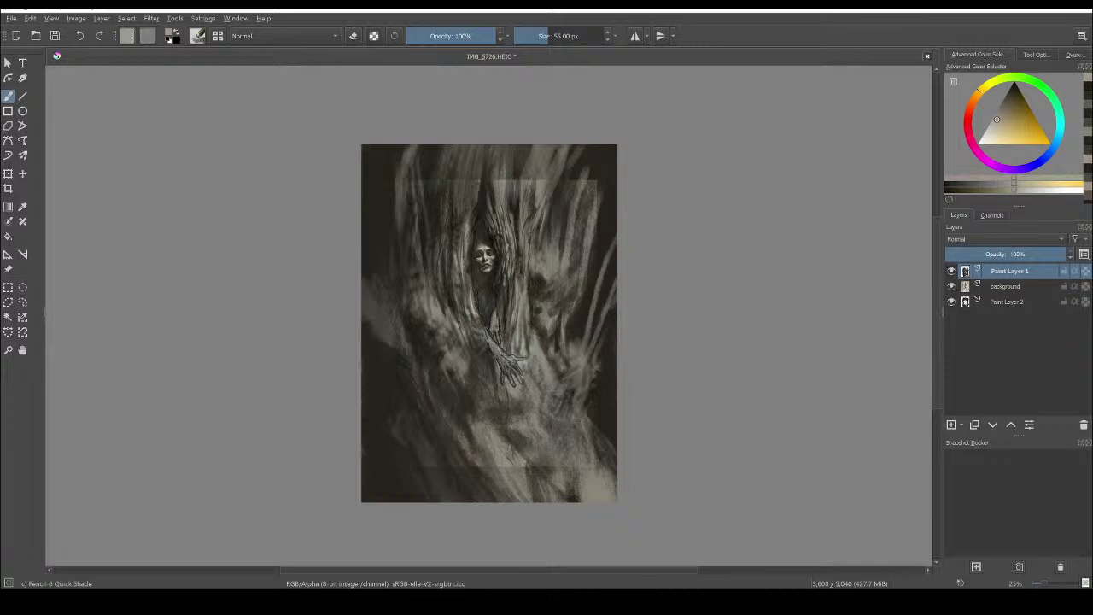
pyautogui.keyDown('ctrl'); pyautogui.click(507, 214); pyautogui.keyUp('ctrl')
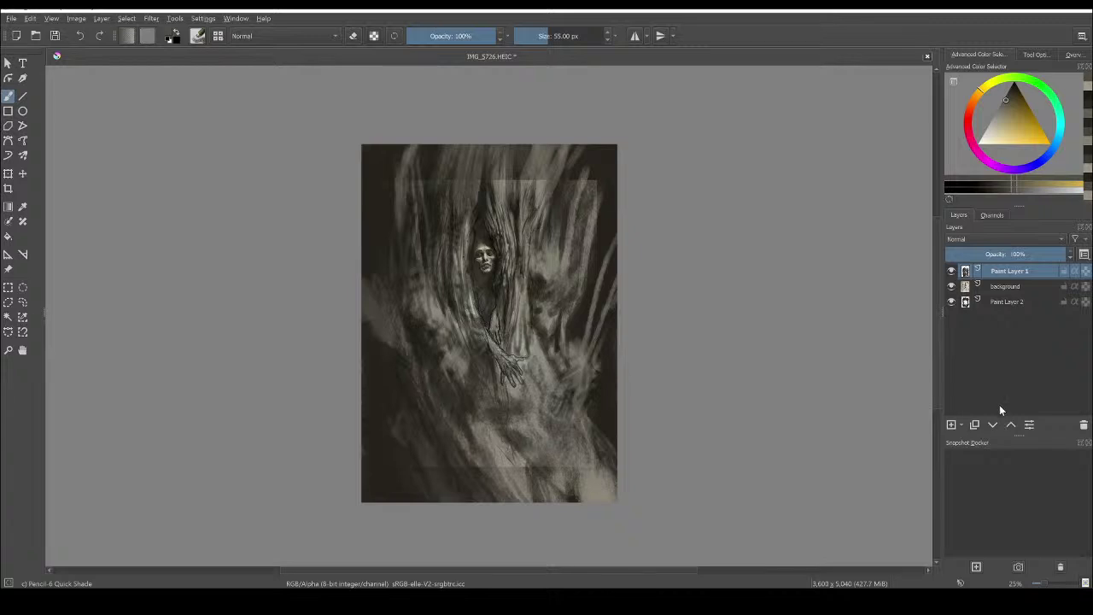
# Create a new layer from visible and smooth the border seams with the blending brush at about 236 px
pyautogui.hotkey('shift', 'alt', 'v')
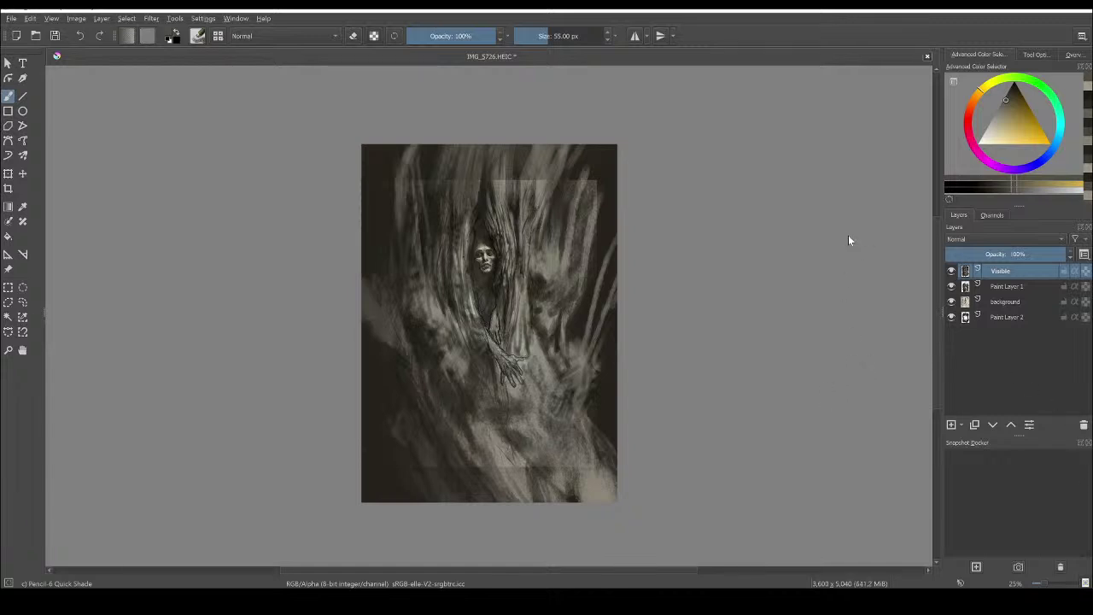
pyautogui.press('/')
pyautogui.moveTo(538, 35); pyautogui.dragTo(573, 36)
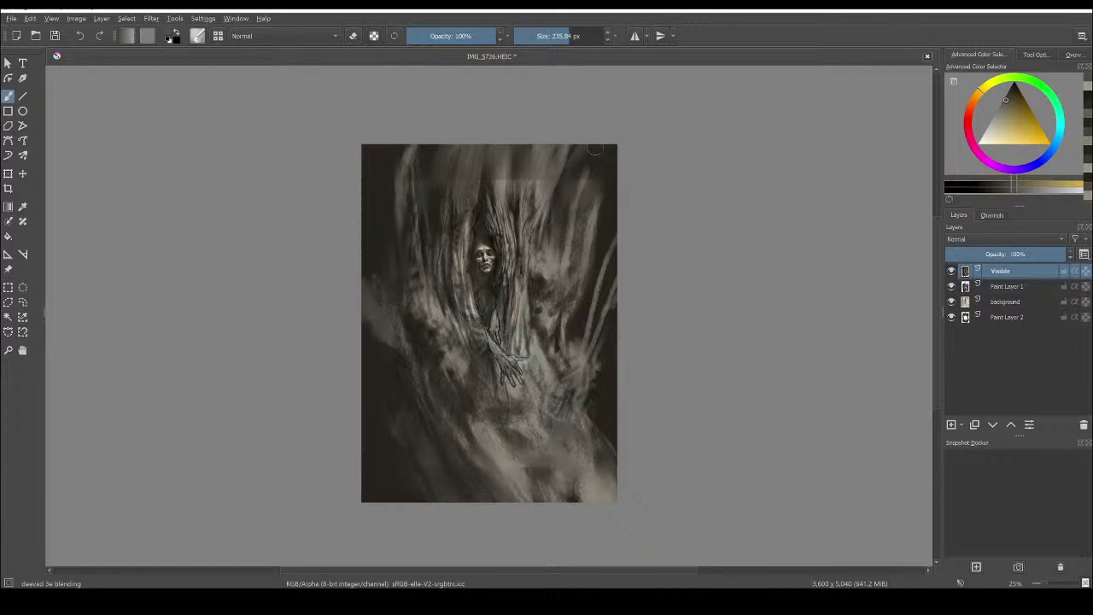
pyautogui.moveTo(595, 263); pyautogui.dragTo(591, 314)
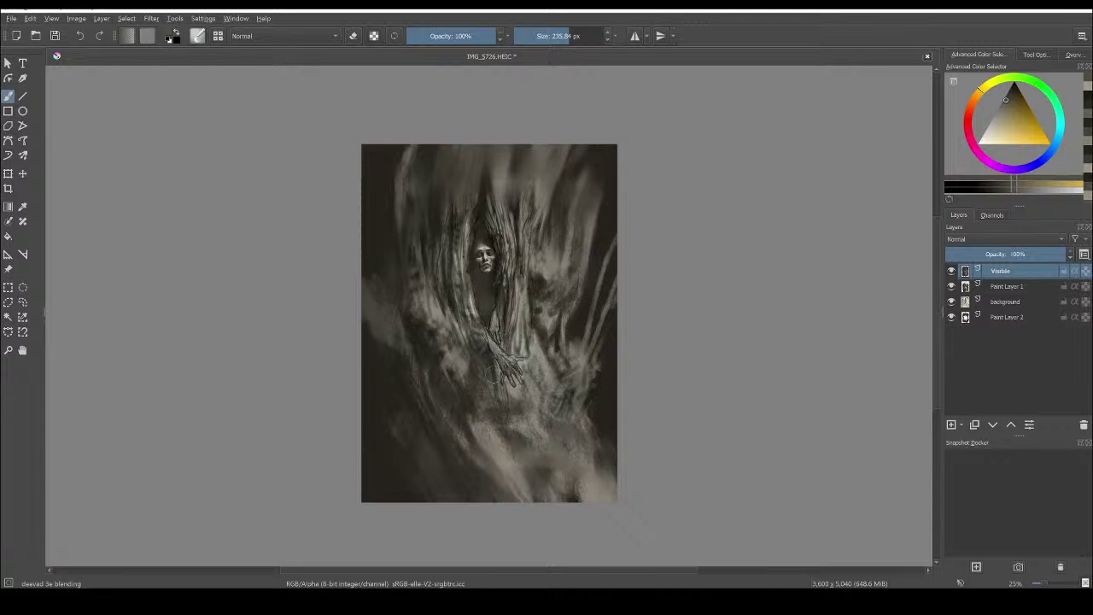
# Reduce the blending brush to 32 px and touch up small areas around the figure and hand
pyautogui.press('[')
pyautogui.press('[')
pyautogui.press('[')
pyautogui.press('[')
pyautogui.press('[')
pyautogui.press('[')
pyautogui.press('[')
pyautogui.press('[')
pyautogui.press('[')
pyautogui.press('[')
pyautogui.press('[')
pyautogui.press('[')
pyautogui.press('[')
pyautogui.press('[')
pyautogui.press('[')
pyautogui.press('[')
pyautogui.press('[')
pyautogui.press('[')
pyautogui.press('[')
pyautogui.keyDown('ctrl'); pyautogui.click(503, 220); pyautogui.keyUp('ctrl')
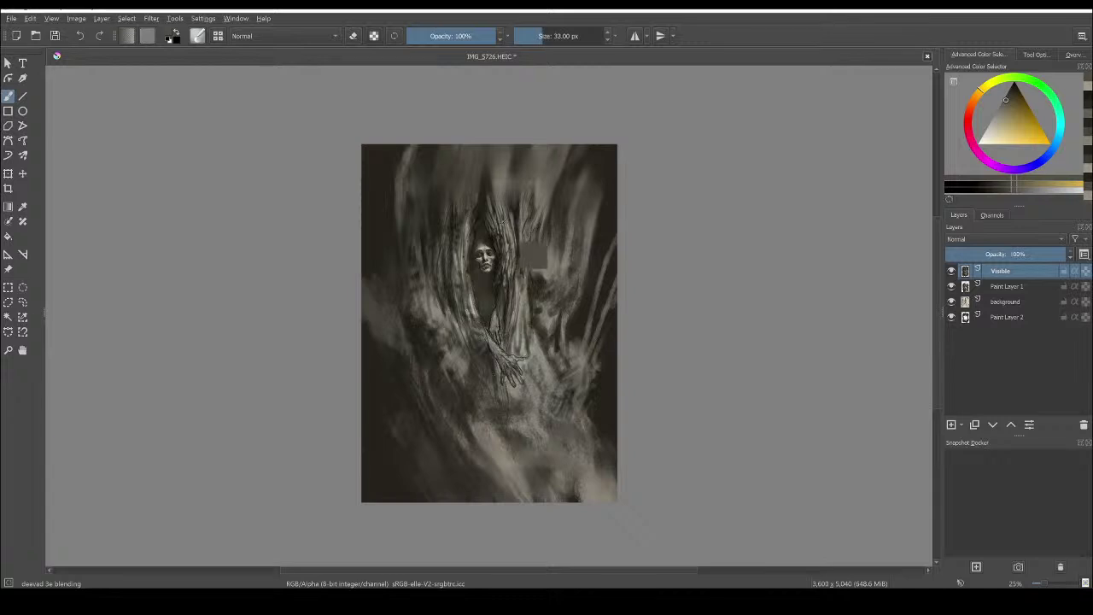
pyautogui.click(492, 372)
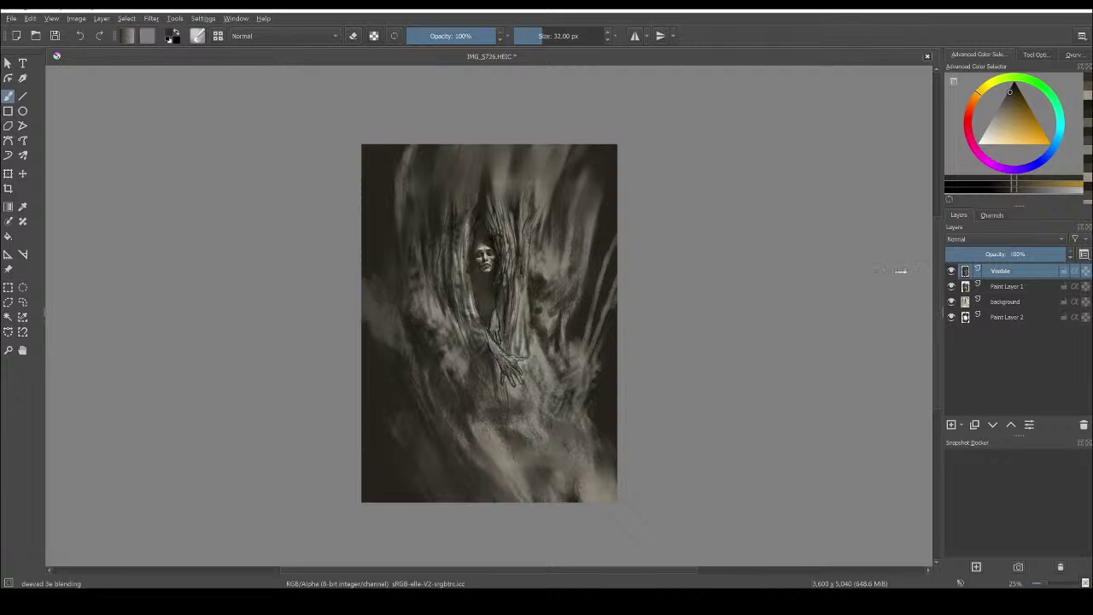
# Switch to the Pencil-5 Tilted brush at about 78 px and deepen the hollow above the head with sampled dark brown
pyautogui.press('/')
pyautogui.click(552, 36)
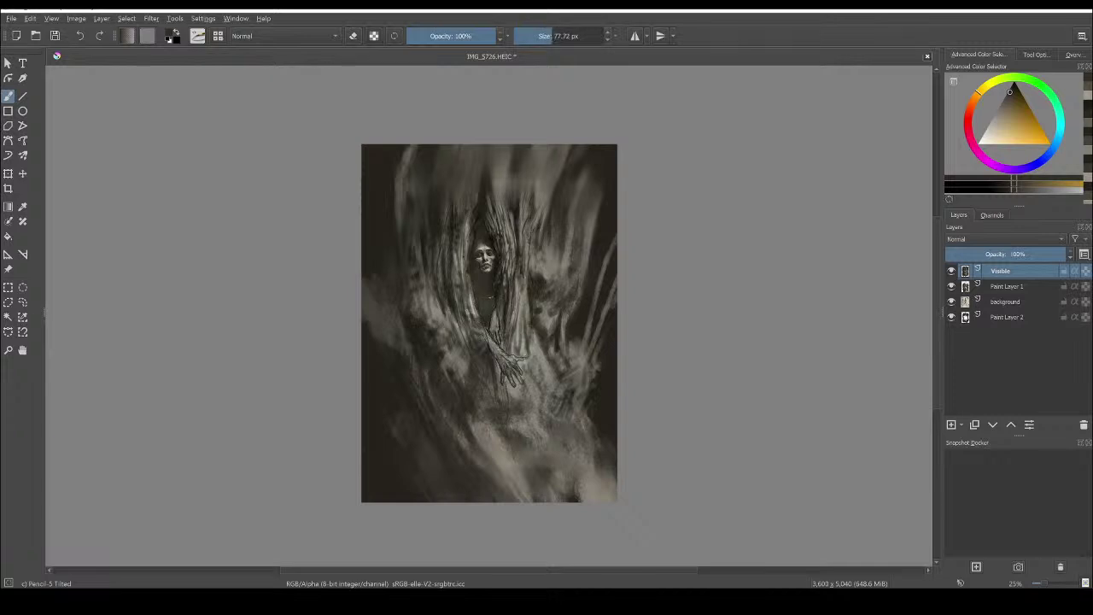
pyautogui.keyDown('ctrl'); pyautogui.click(491, 240); pyautogui.keyUp('ctrl')
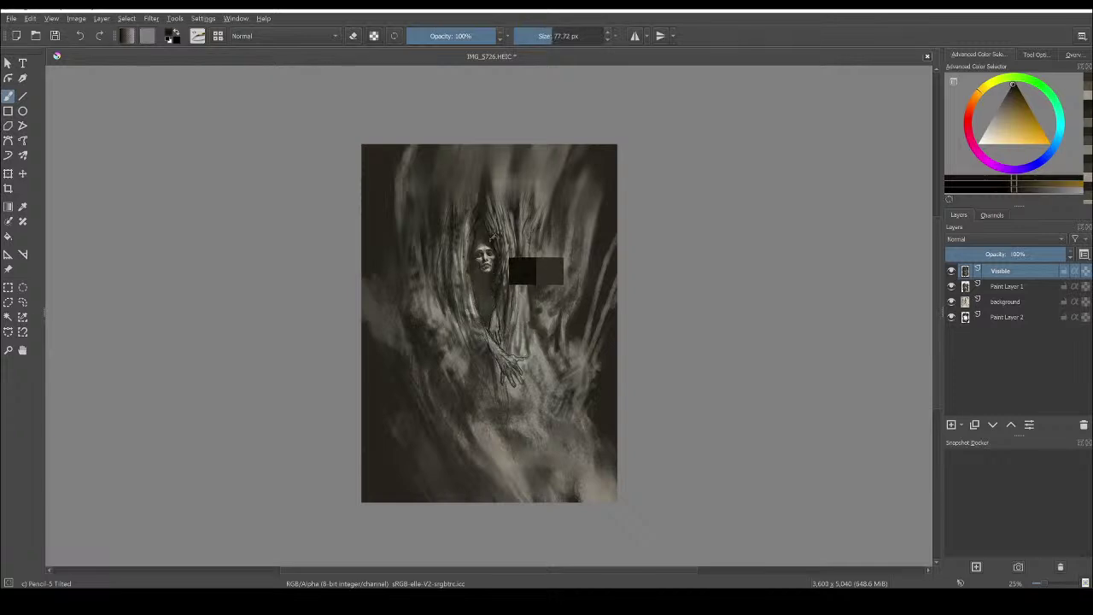
pyautogui.click(483, 213)
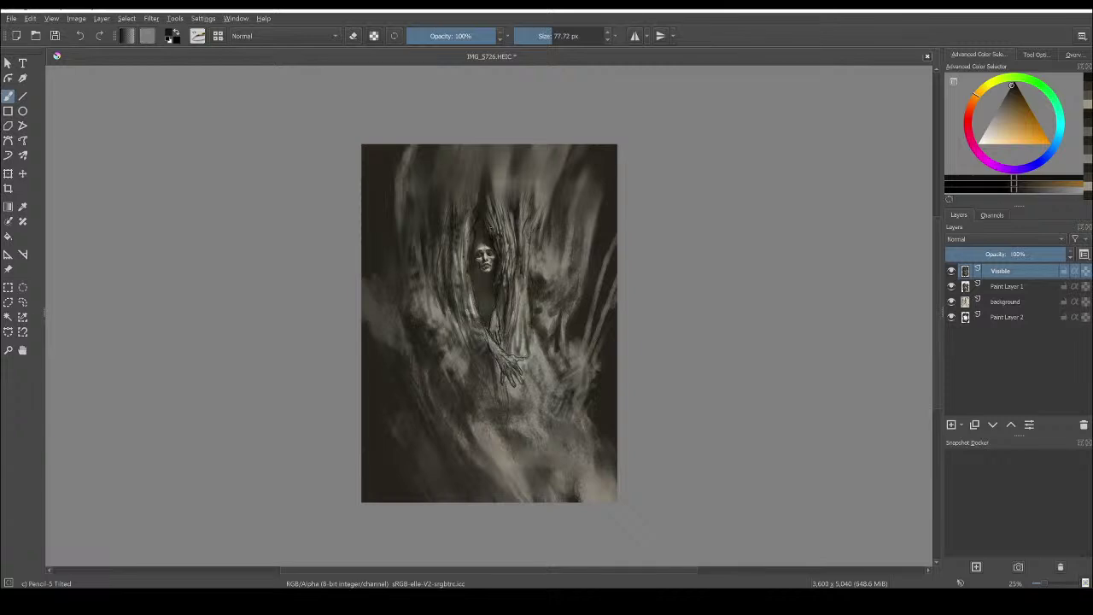
# Define the folds to the right of the head with sampled mid-brown and dark tones
pyautogui.keyDown('ctrl'); pyautogui.click(521, 251); pyautogui.keyUp('ctrl')
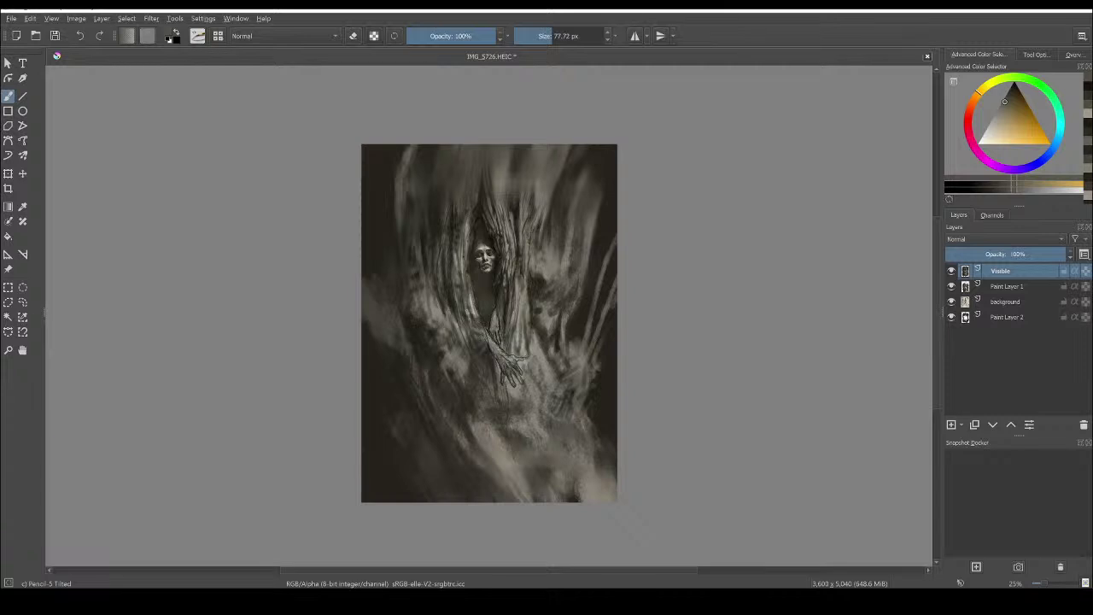
pyautogui.keyDown('ctrl'); pyautogui.click(606, 240); pyautogui.keyUp('ctrl')
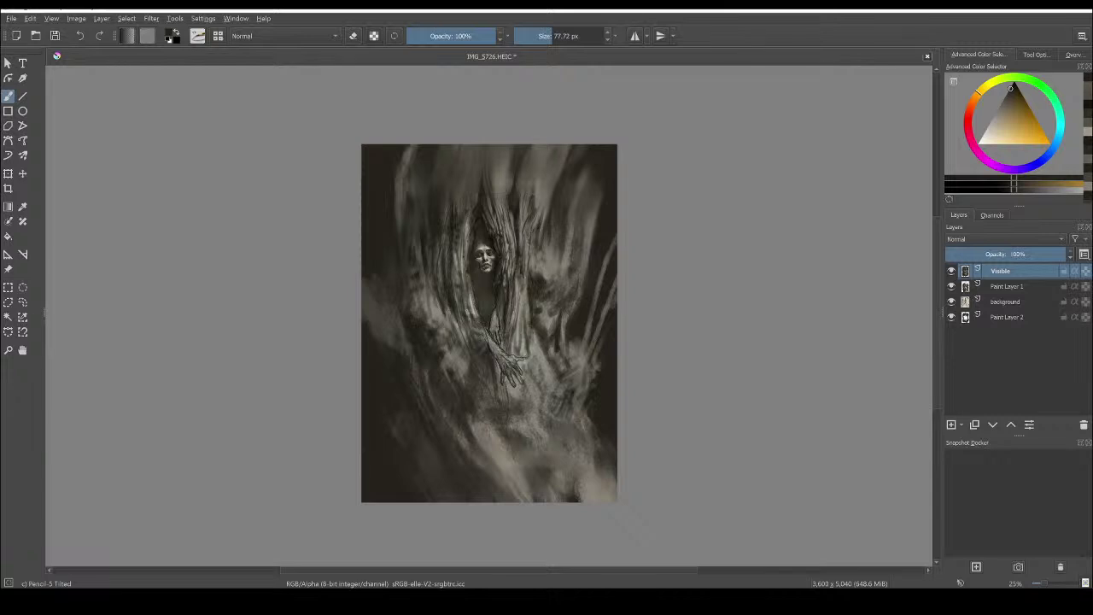
pyautogui.moveTo(531, 205); pyautogui.dragTo(528, 215)
pyautogui.moveTo(530, 266); pyautogui.dragTo(536, 275)
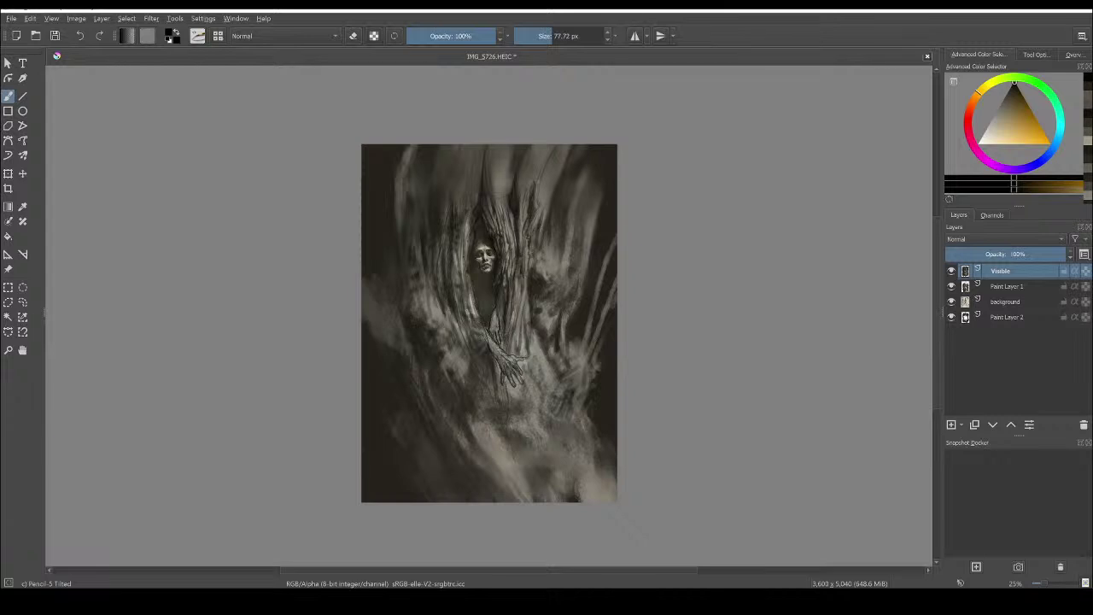
# Paint sampled light grey into the folds left of the head and dark brown lines into the folds below the face
pyautogui.keyDown('ctrl'); pyautogui.click(456, 256); pyautogui.keyUp('ctrl')
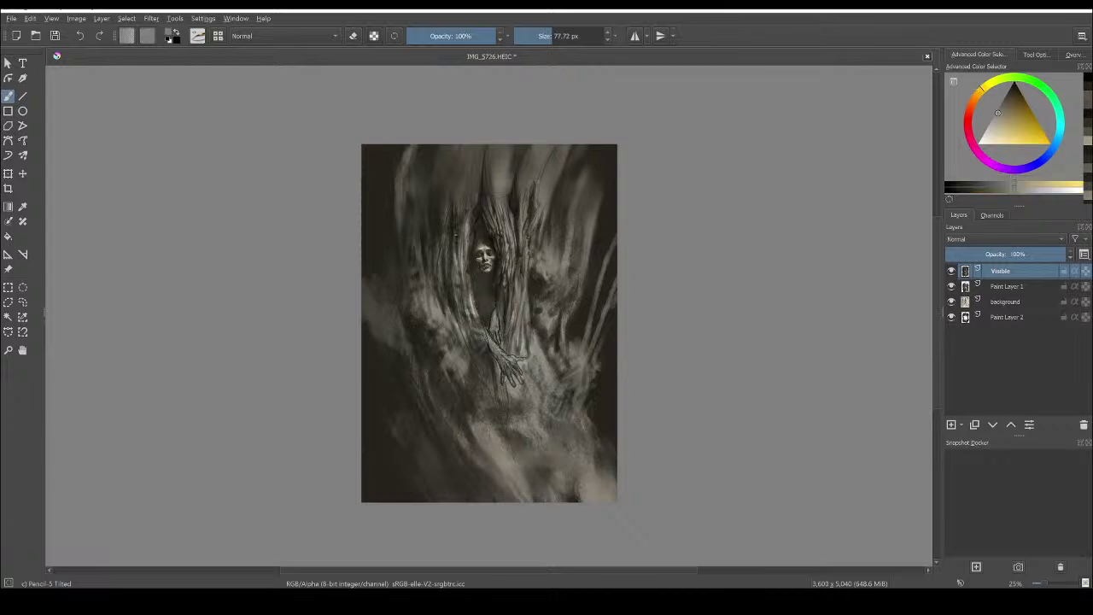
pyautogui.click(455, 240)
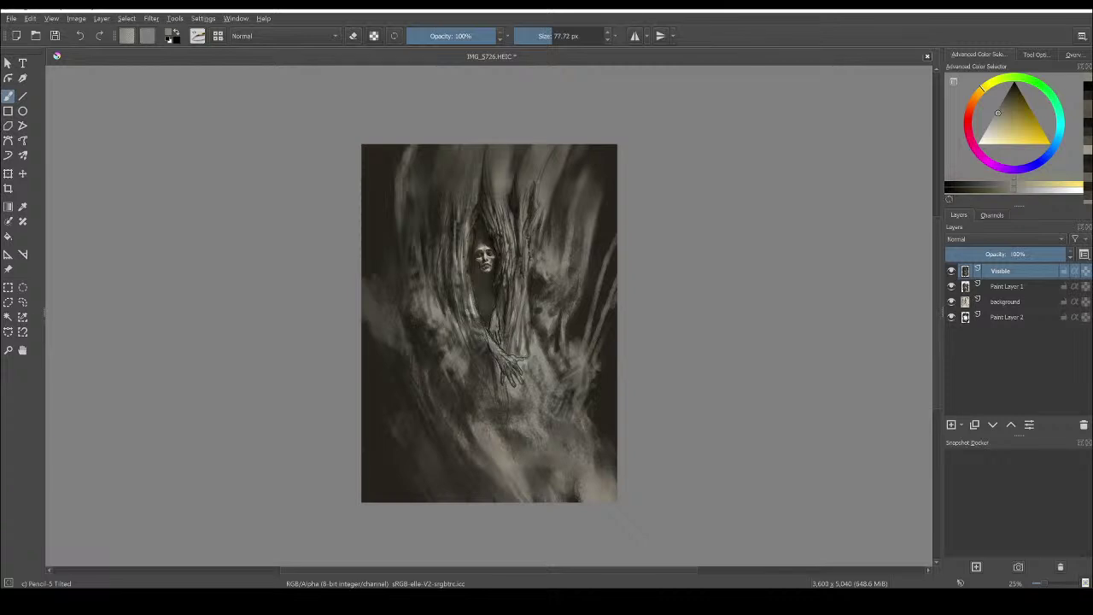
pyautogui.keyDown('ctrl'); pyautogui.click(490, 237); pyautogui.keyUp('ctrl')
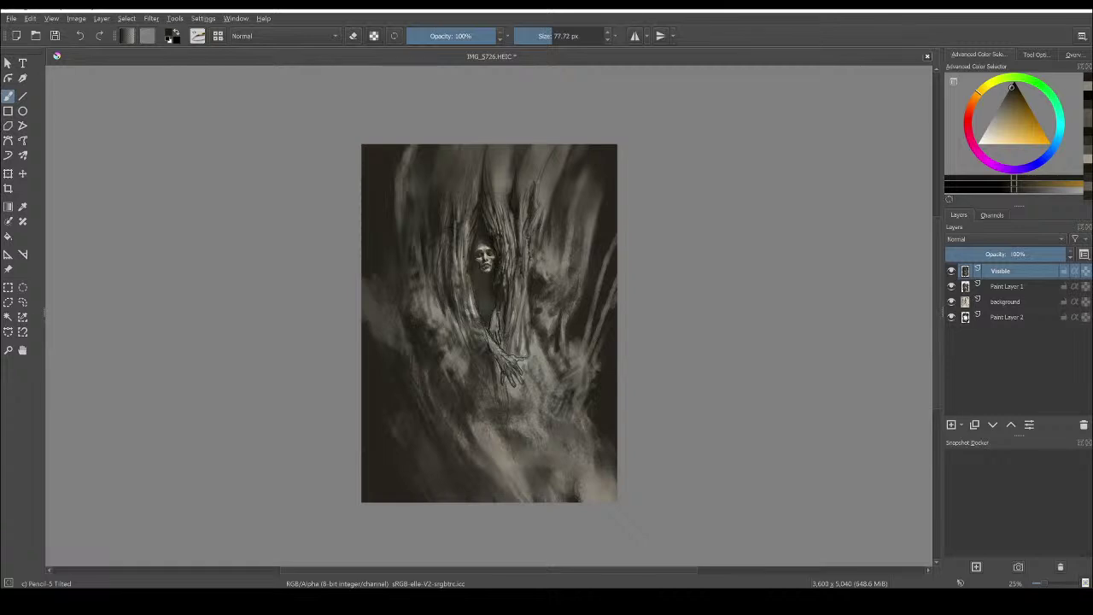
pyautogui.moveTo(498, 303); pyautogui.dragTo(497, 315)
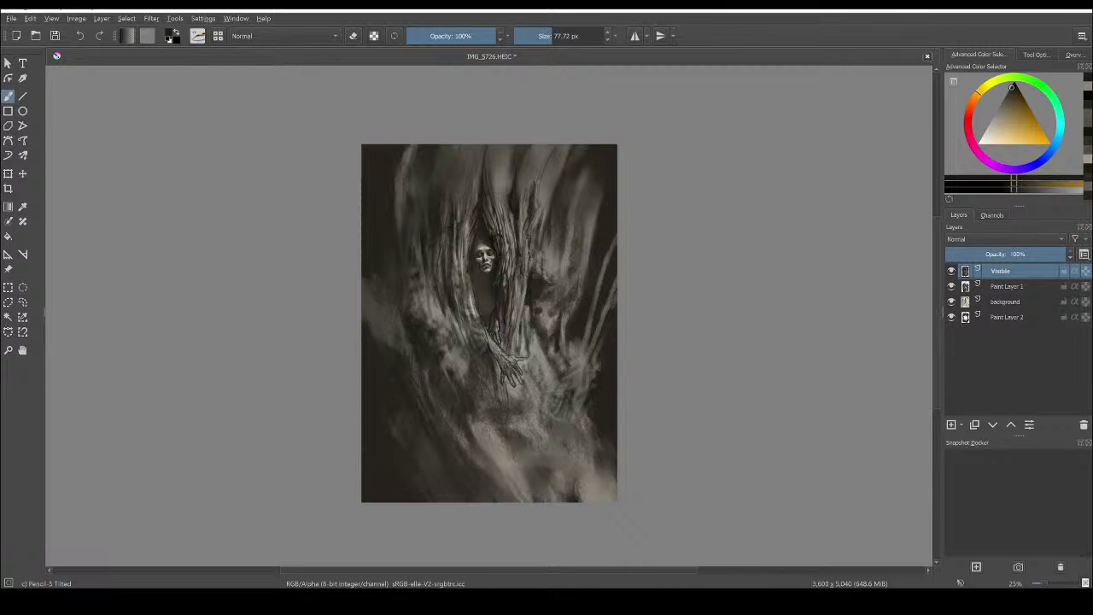
# Define the folds to the right of the figure with sampled light grey highlights and dark brown shadow strokes
pyautogui.moveTo(543, 244); pyautogui.dragTo(552, 264)
pyautogui.keyDown('ctrl'); pyautogui.click(581, 300); pyautogui.keyUp('ctrl')
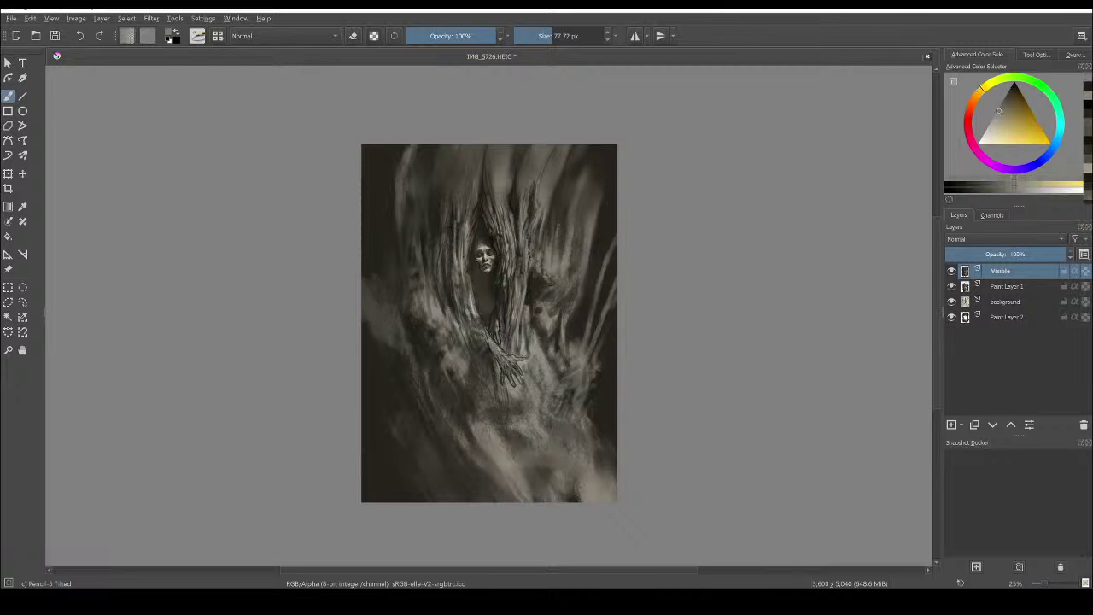
pyautogui.moveTo(557, 230)
pyautogui.mouseDown()
pyautogui.moveTo(561, 202)
pyautogui.moveTo(565, 217)
pyautogui.mouseUp()
pyautogui.keyDown('ctrl'); pyautogui.click(577, 316); pyautogui.keyUp('ctrl')
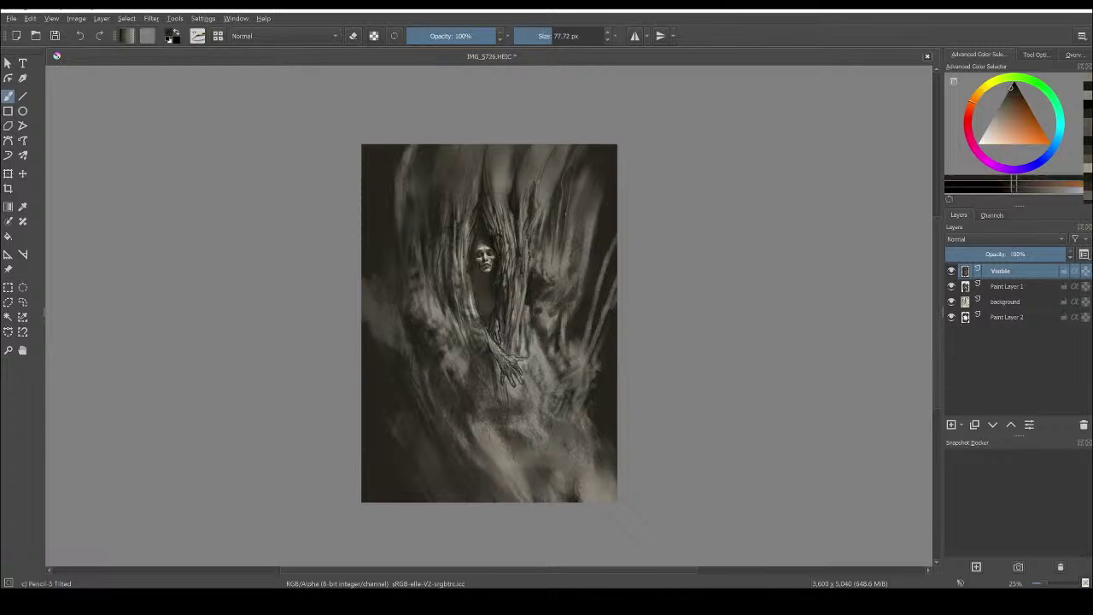
pyautogui.moveTo(549, 289)
pyautogui.mouseDown()
pyautogui.moveTo(563, 277)
pyautogui.moveTo(545, 299)
pyautogui.mouseUp()
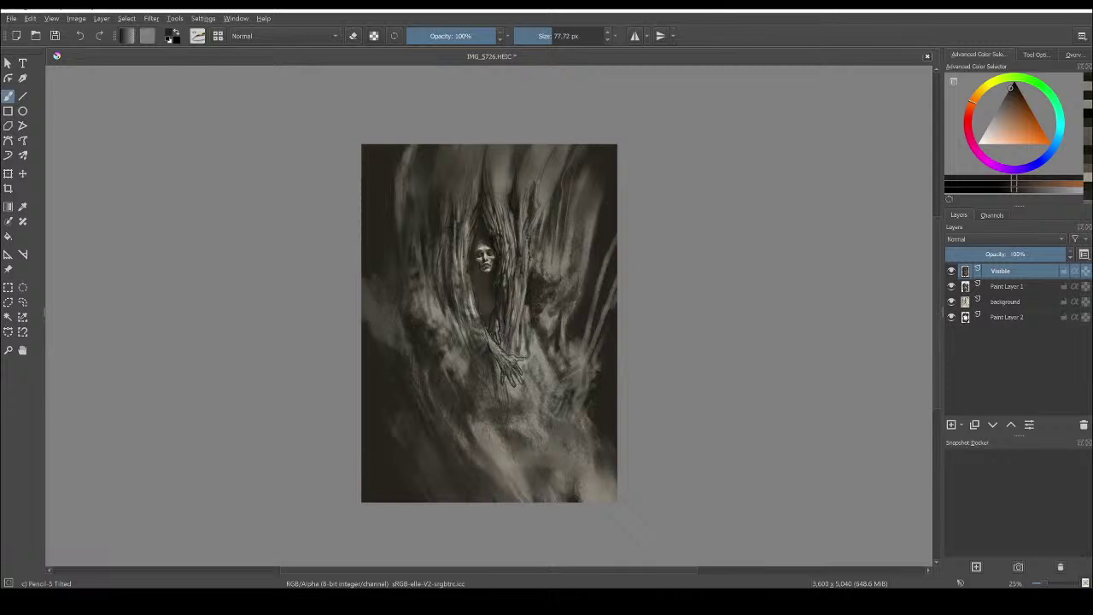
pyautogui.moveTo(540, 345); pyautogui.dragTo(538, 331)
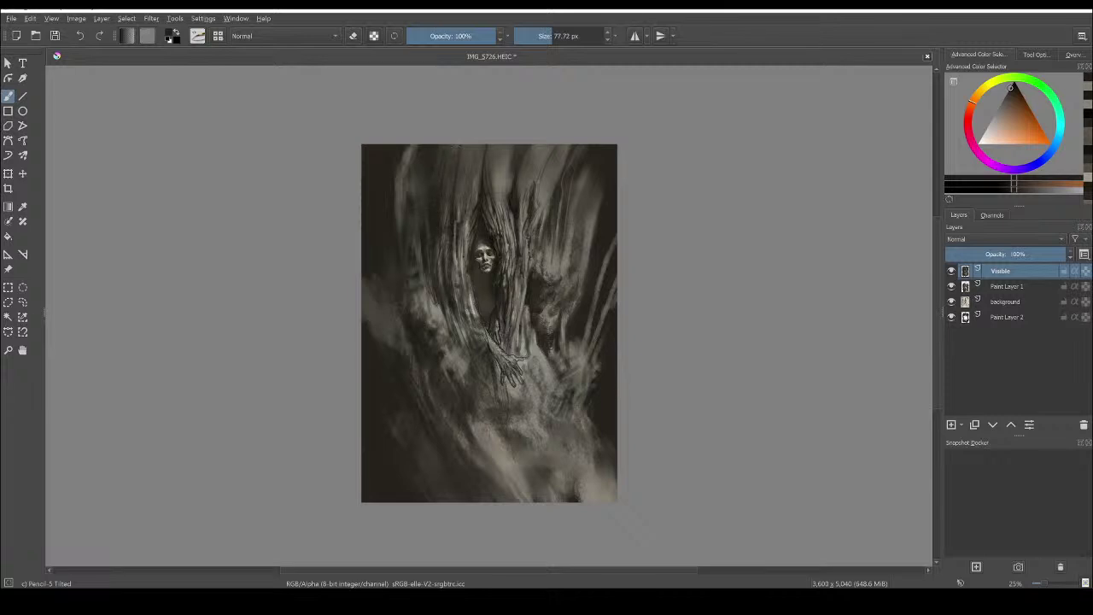
# Paint long, thin folds down the drapery's left side in light grey sampled from beside the arm
pyautogui.keyDown('ctrl'); pyautogui.click(438, 312); pyautogui.keyUp('ctrl')
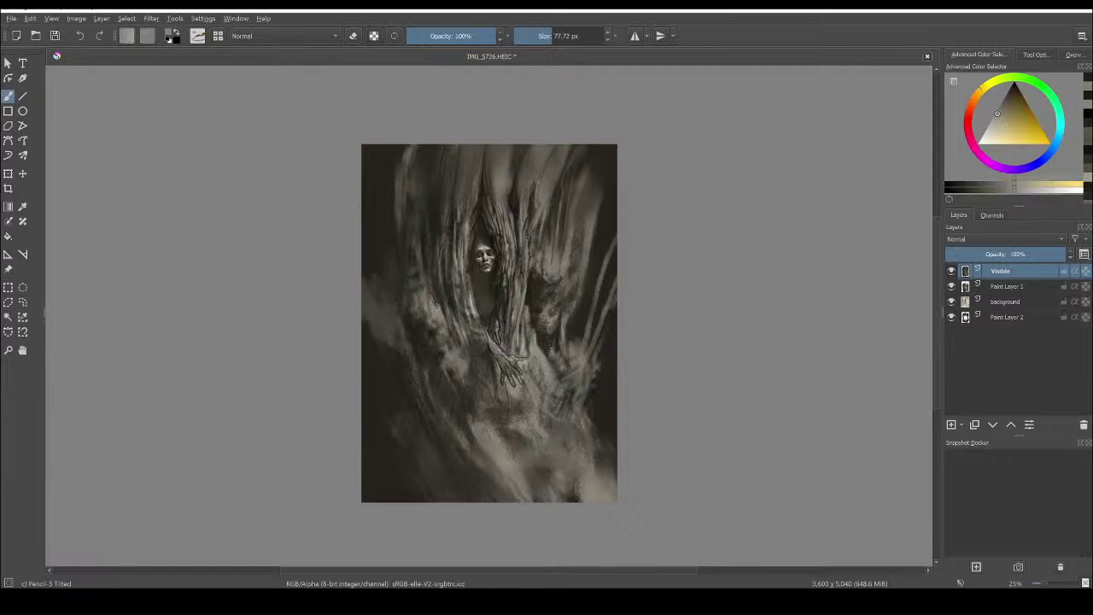
pyautogui.moveTo(397, 258); pyautogui.dragTo(401, 314)
pyautogui.moveTo(401, 270); pyautogui.dragTo(406, 290)
pyautogui.moveTo(397, 248); pyautogui.dragTo(405, 283)
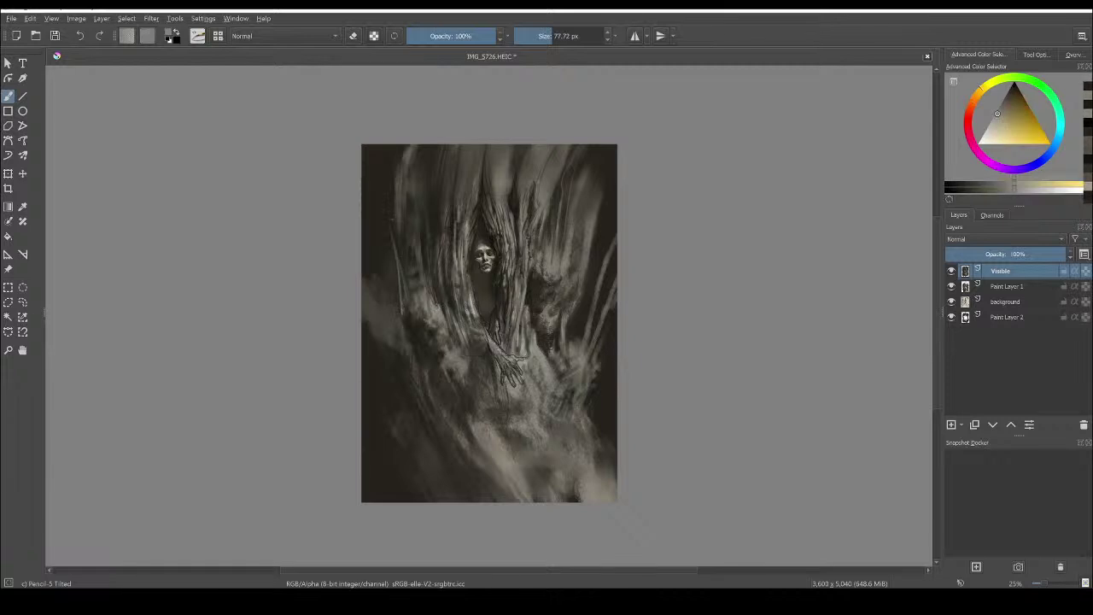
pyautogui.moveTo(381, 152)
pyautogui.mouseDown()
pyautogui.moveTo(378, 191)
pyautogui.moveTo(411, 270)
pyautogui.mouseUp()
pyautogui.moveTo(415, 167); pyautogui.dragTo(410, 212)
# Refine the folds to the right of the hand with sampled dark tones and brighten the forearm with light grey
pyautogui.keyDown('ctrl'); pyautogui.click(569, 340); pyautogui.keyUp('ctrl')
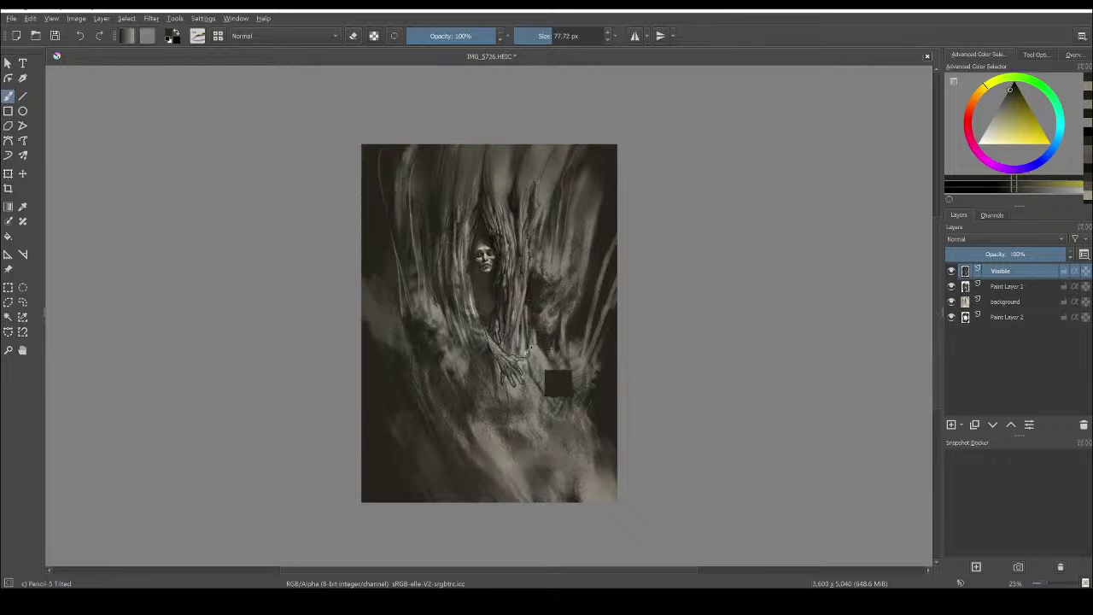
pyautogui.keyDown('ctrl'); pyautogui.click(524, 351); pyautogui.keyUp('ctrl')
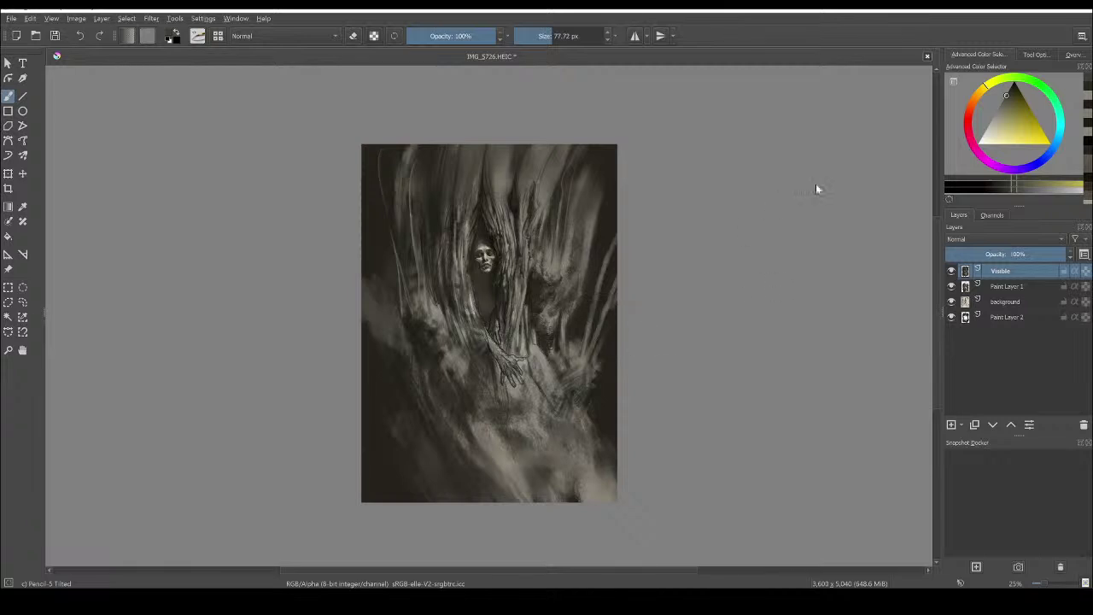
pyautogui.click(990, 123)
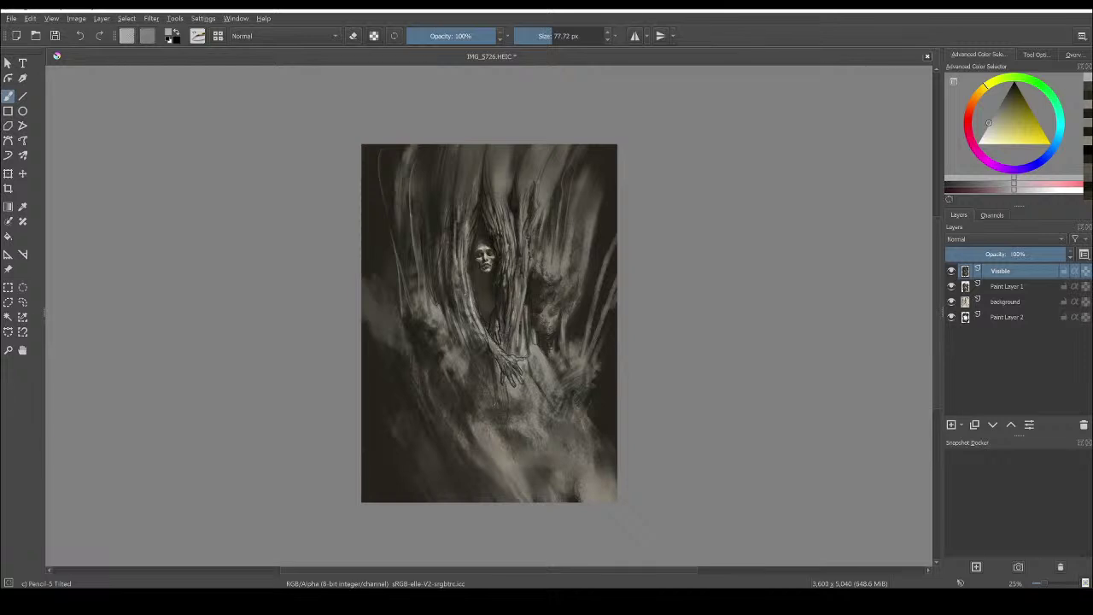
# Define the folds above the head with sampled dark brown and deepen the gaps on both sides of the arm with near-black
pyautogui.keyDown('ctrl'); pyautogui.click(515, 195); pyautogui.keyUp('ctrl')
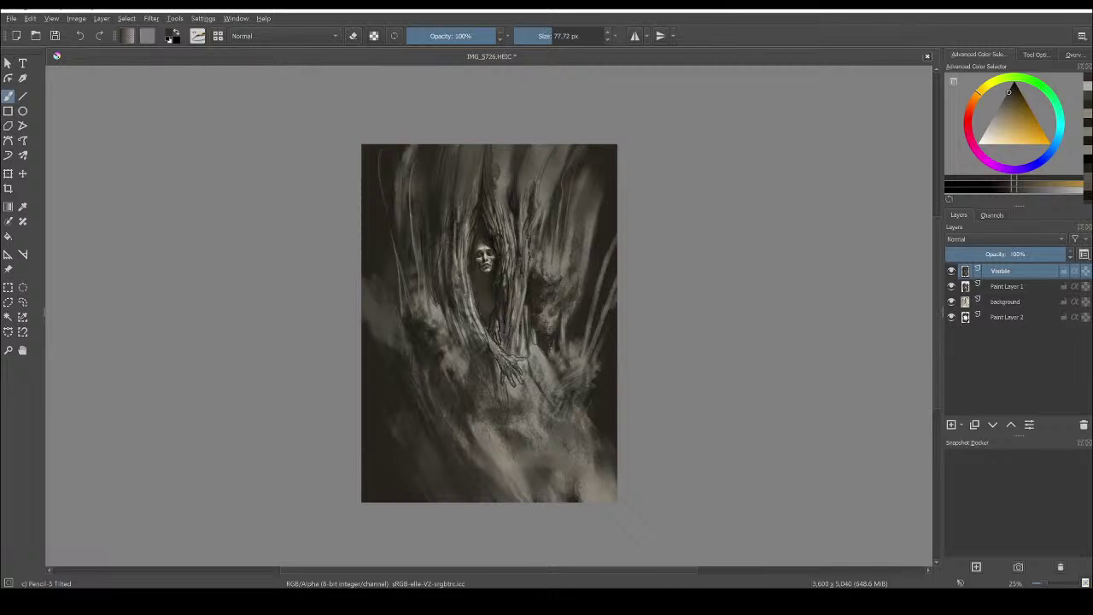
pyautogui.moveTo(502, 147); pyautogui.dragTo(500, 175)
pyautogui.click(1014, 86)
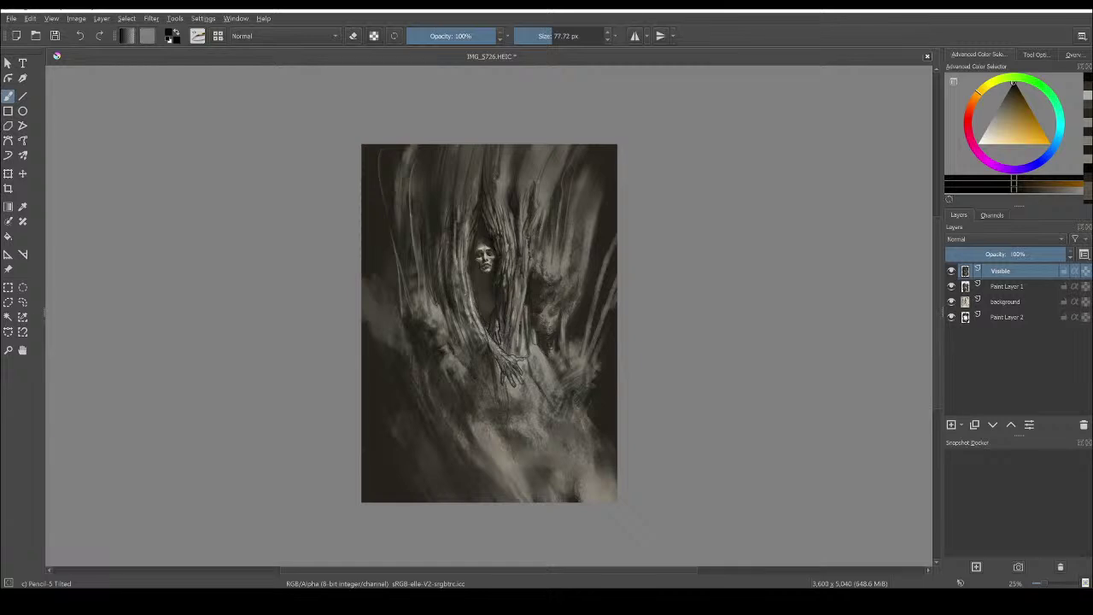
pyautogui.moveTo(535, 328)
pyautogui.mouseDown()
pyautogui.moveTo(537, 343)
pyautogui.moveTo(563, 295)
pyautogui.mouseUp()
pyautogui.moveTo(448, 300)
pyautogui.mouseDown()
pyautogui.moveTo(448, 318)
pyautogui.moveTo(440, 300)
pyautogui.moveTo(469, 341)
pyautogui.mouseUp()
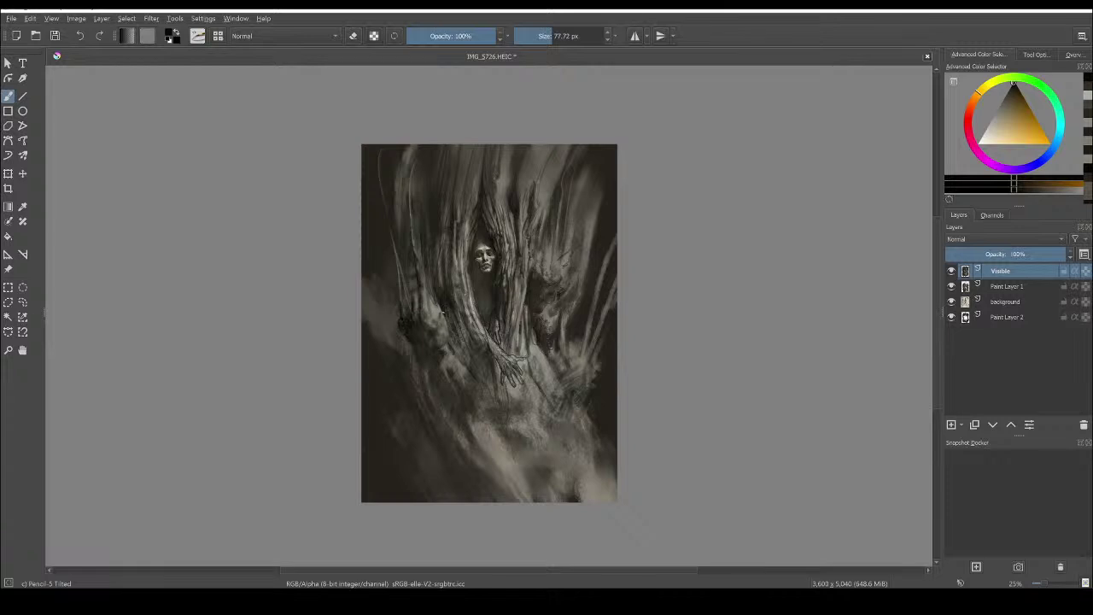
# Paint a light grey branching fold out toward the canvas's left edge and refine it with sampled mid-brown and dark tones
pyautogui.keyDown('ctrl'); pyautogui.click(442, 310); pyautogui.keyUp('ctrl')
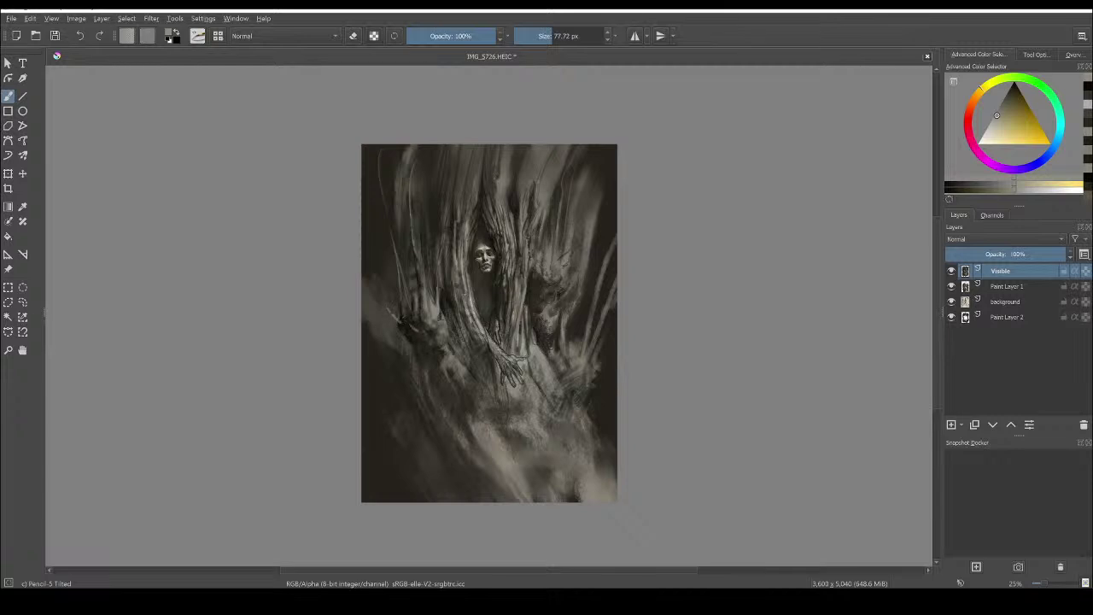
pyautogui.moveTo(399, 319)
pyautogui.mouseDown()
pyautogui.moveTo(379, 289)
pyautogui.moveTo(381, 302)
pyautogui.mouseUp()
pyautogui.keyDown('ctrl'); pyautogui.click(395, 318); pyautogui.keyUp('ctrl')
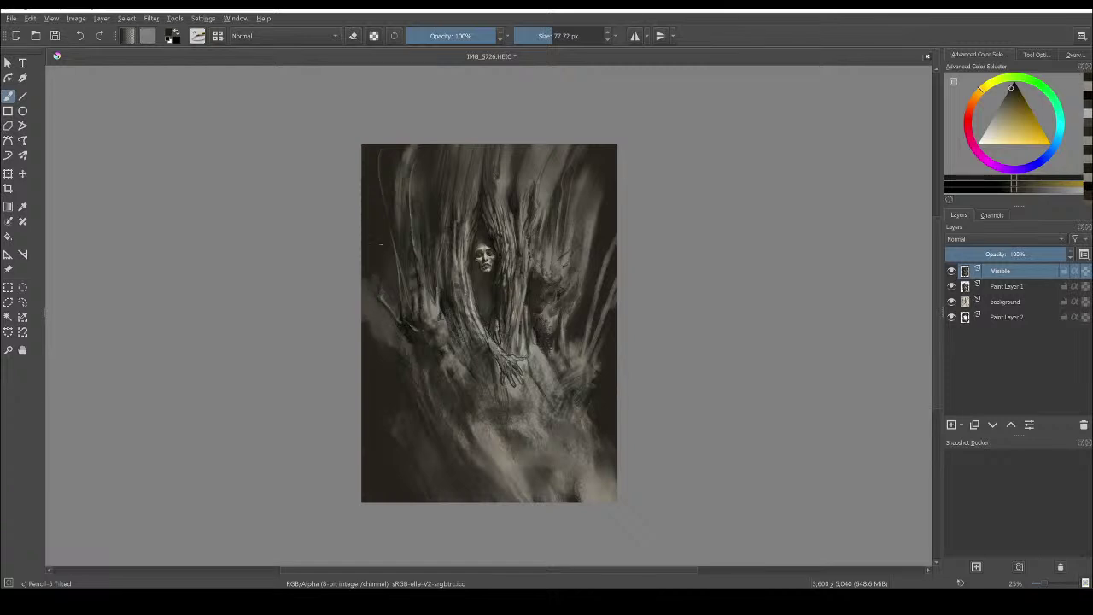
pyautogui.keyDown('ctrl'); pyautogui.click(408, 340); pyautogui.keyUp('ctrl')
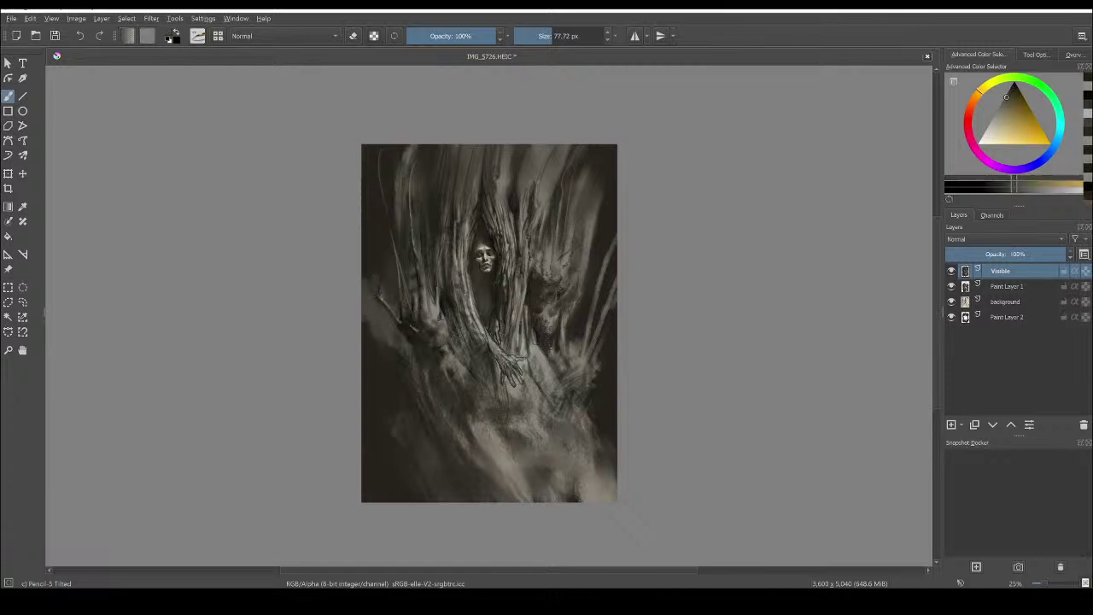
pyautogui.click(380, 292)
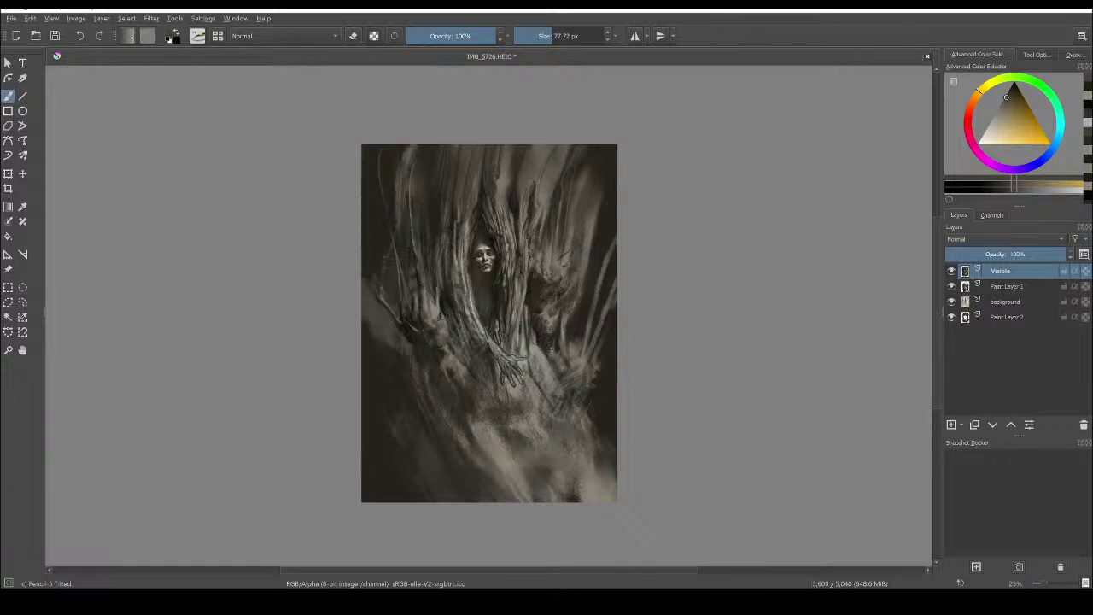
pyautogui.keyDown('ctrl'); pyautogui.click(414, 328); pyautogui.keyUp('ctrl')
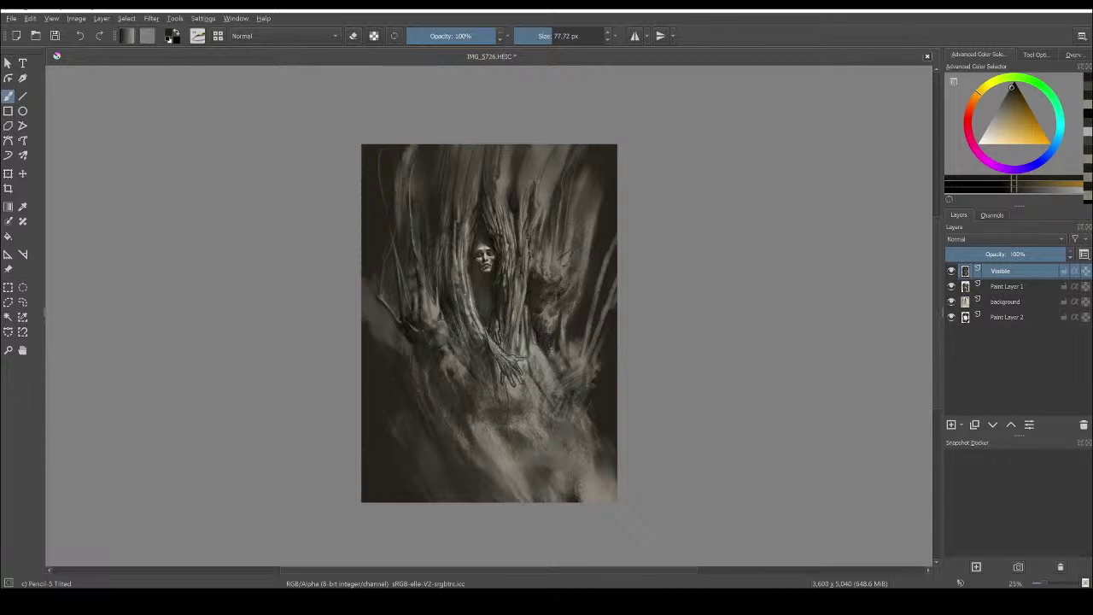
# Touch up the hollow below the face and the folds beside it with sampled dark brown tones
pyautogui.keyDown('ctrl'); pyautogui.click(495, 287); pyautogui.keyUp('ctrl')
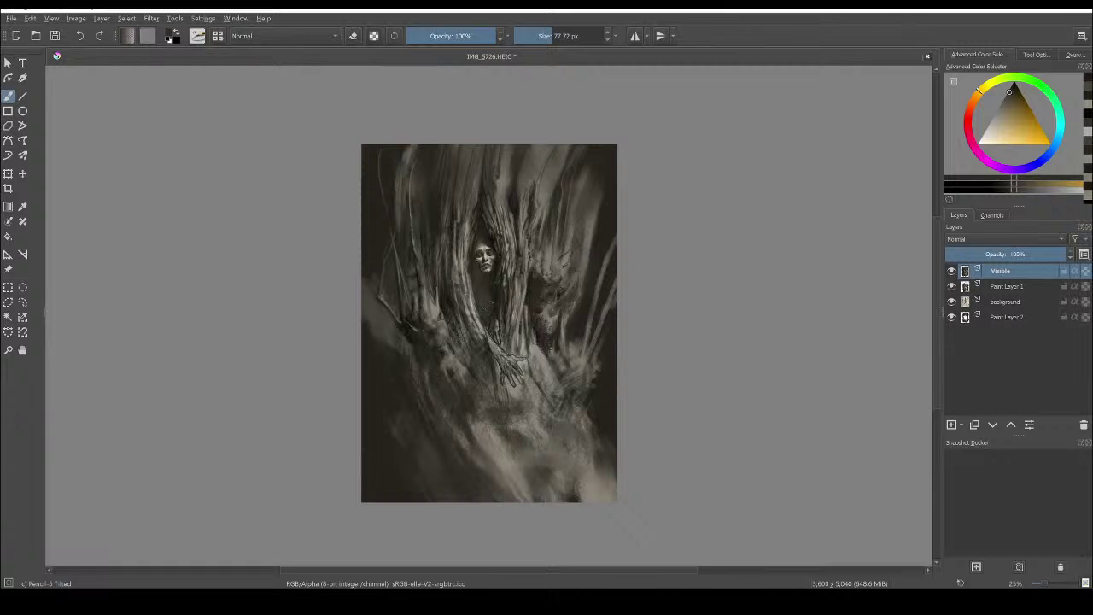
pyautogui.moveTo(540, 309); pyautogui.dragTo(526, 321)
pyautogui.keyDown('ctrl'); pyautogui.click(524, 305); pyautogui.keyUp('ctrl')
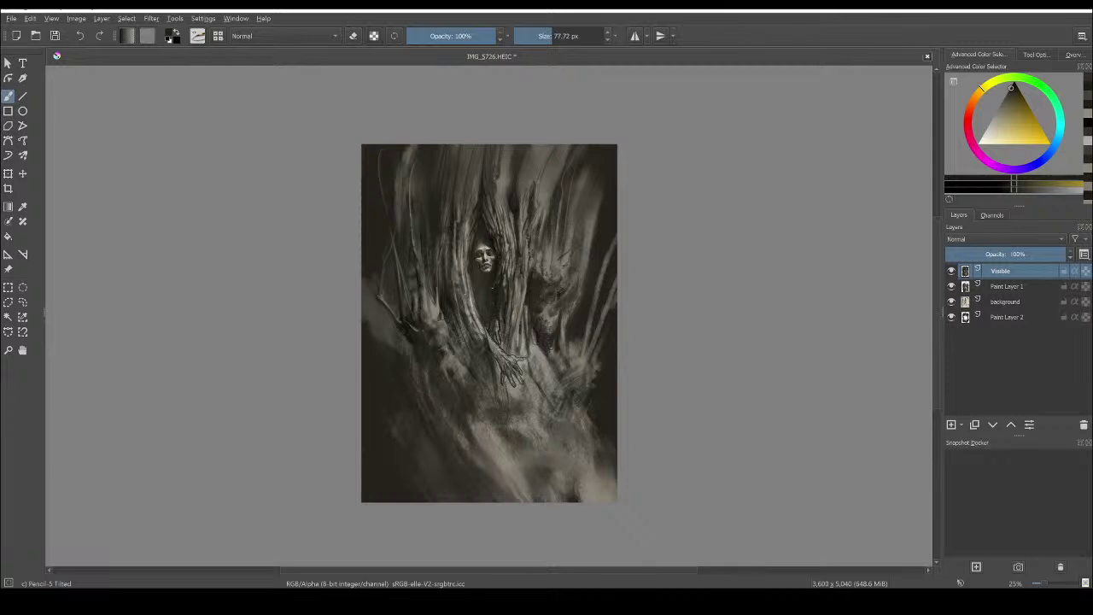
pyautogui.moveTo(485, 304); pyautogui.dragTo(482, 296)
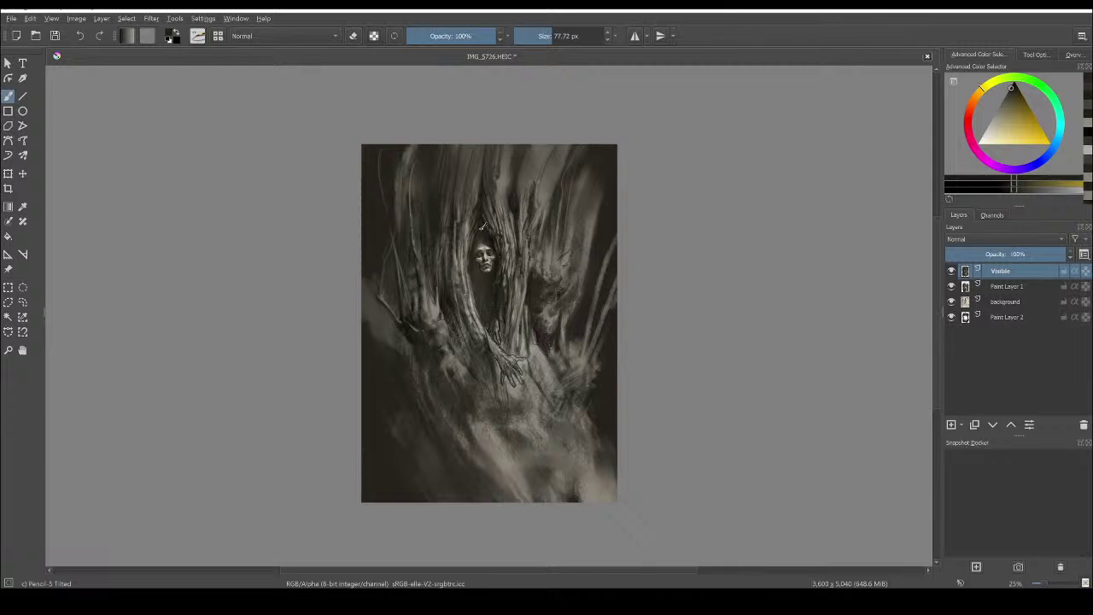
# Redefine the long folds above the head with sampled dark brown and light grey tones
pyautogui.keyDown('ctrl'); pyautogui.click(515, 257); pyautogui.keyUp('ctrl')
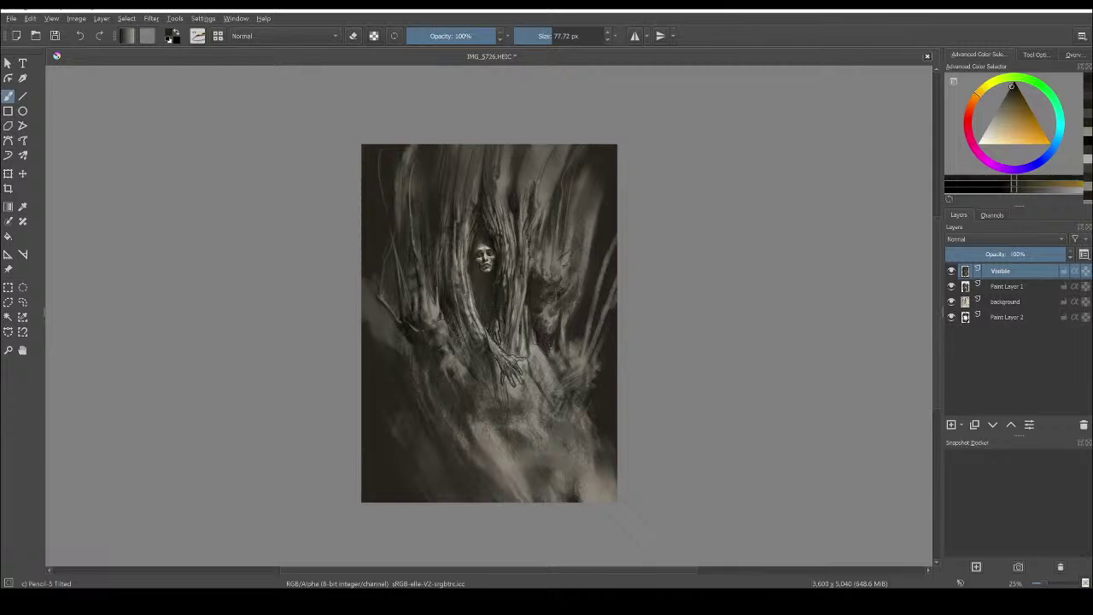
pyautogui.moveTo(477, 201); pyautogui.dragTo(474, 182)
pyautogui.keyDown('ctrl'); pyautogui.click(498, 257); pyautogui.keyUp('ctrl')
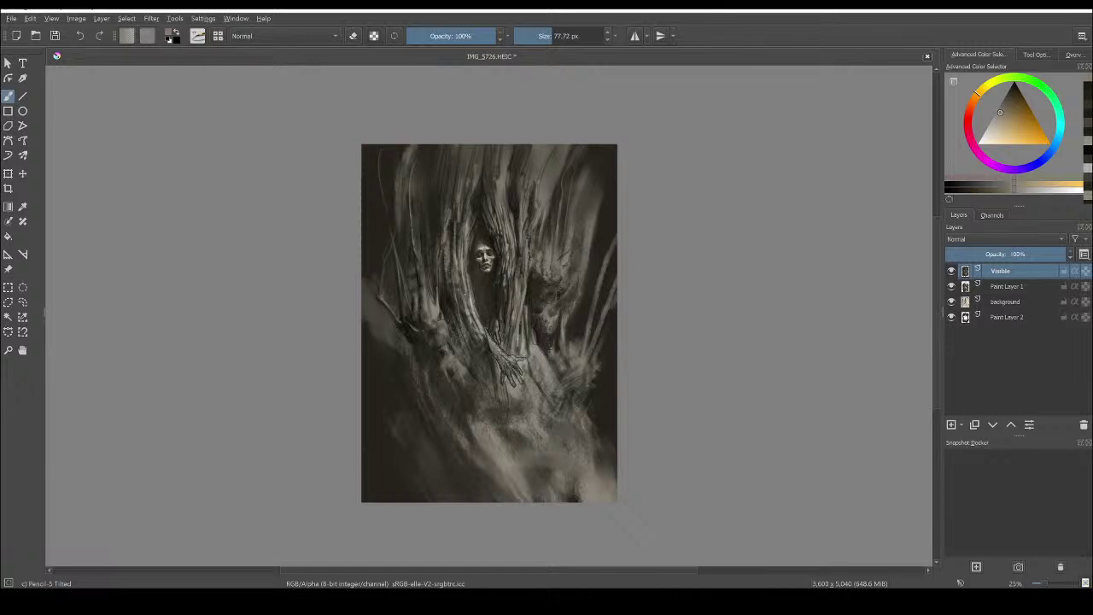
pyautogui.press('k')
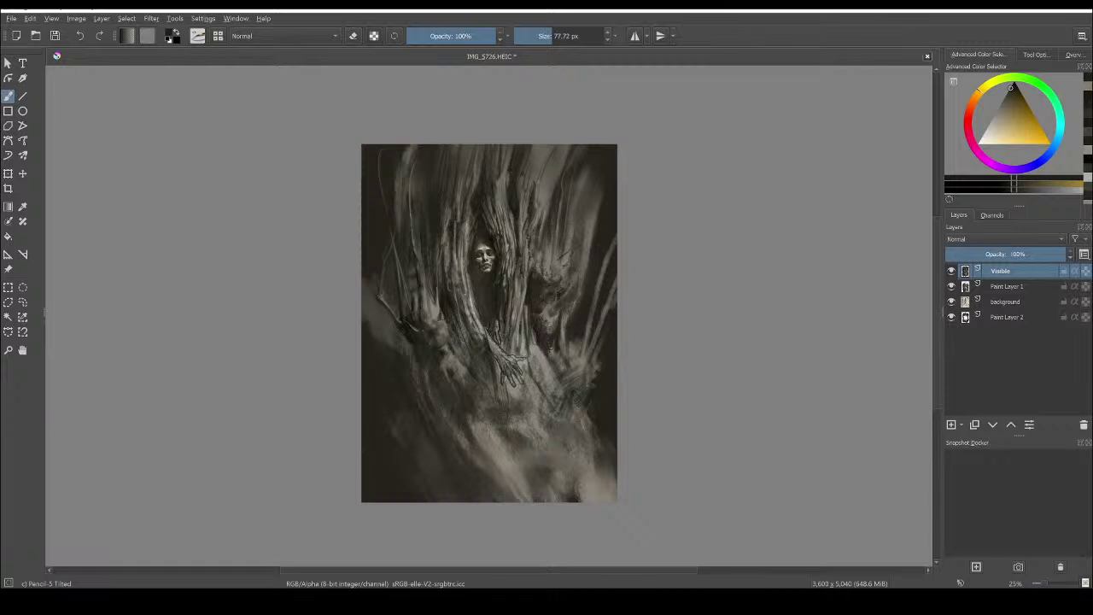
# Deepen the shadow beneath the branching fold left of the arm with a sampled dark tone
pyautogui.keyDown('ctrl'); pyautogui.click(409, 330); pyautogui.keyUp('ctrl')
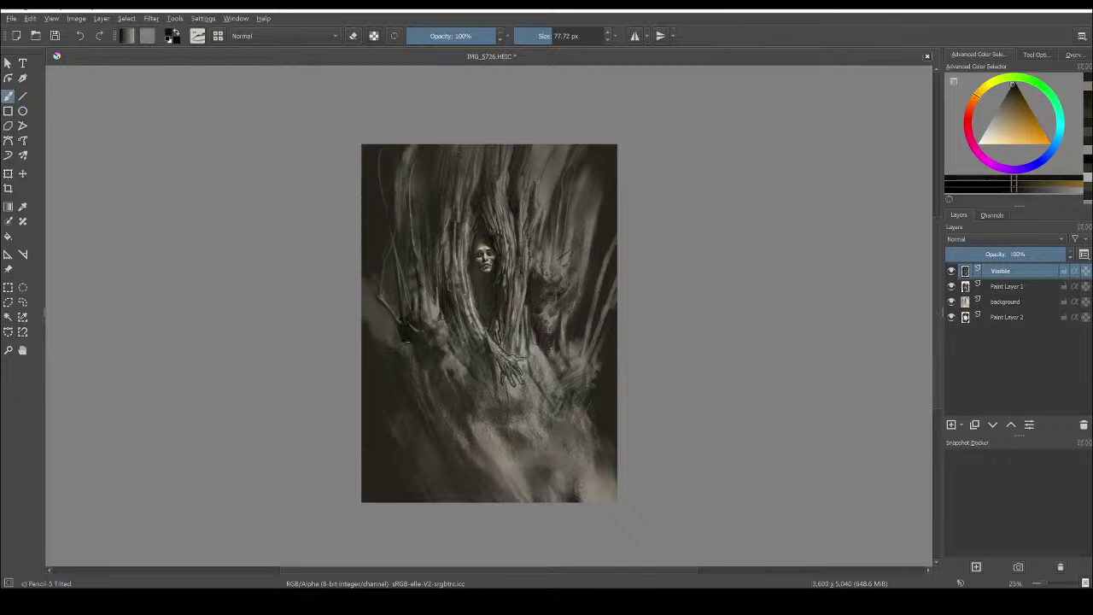
# Sample a dark tone and paint shadow strokes around the outstretched hand, along its forearm and beside the face
pyautogui.keyDown('ctrl'); pyautogui.click(398, 327); pyautogui.keyUp('ctrl')
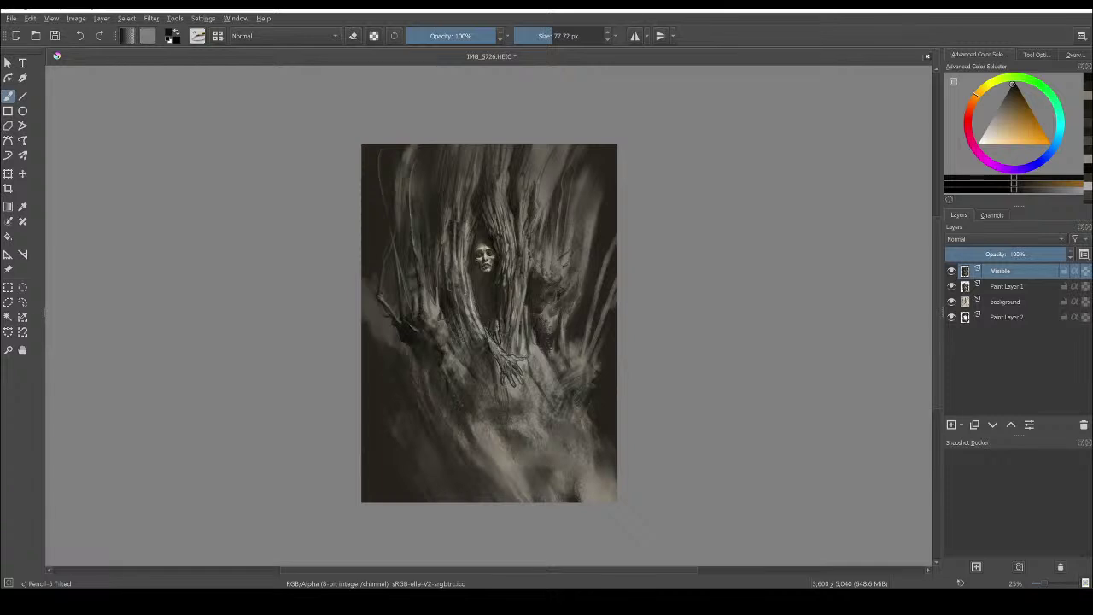
pyautogui.moveTo(498, 351); pyautogui.dragTo(500, 365)
pyautogui.moveTo(485, 389); pyautogui.dragTo(497, 419)
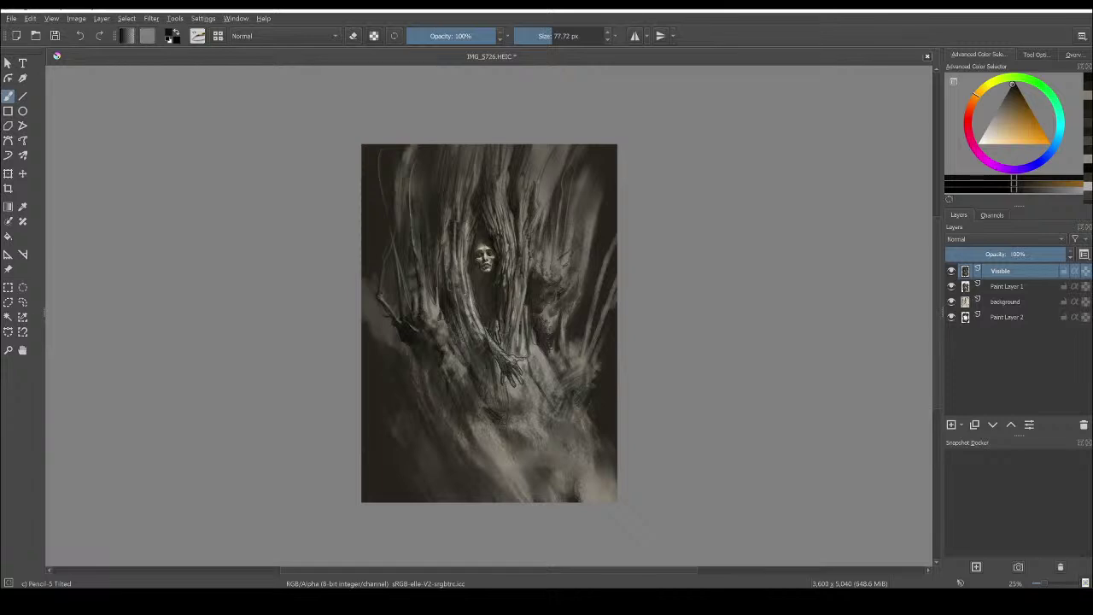
pyautogui.moveTo(462, 330); pyautogui.dragTo(470, 347)
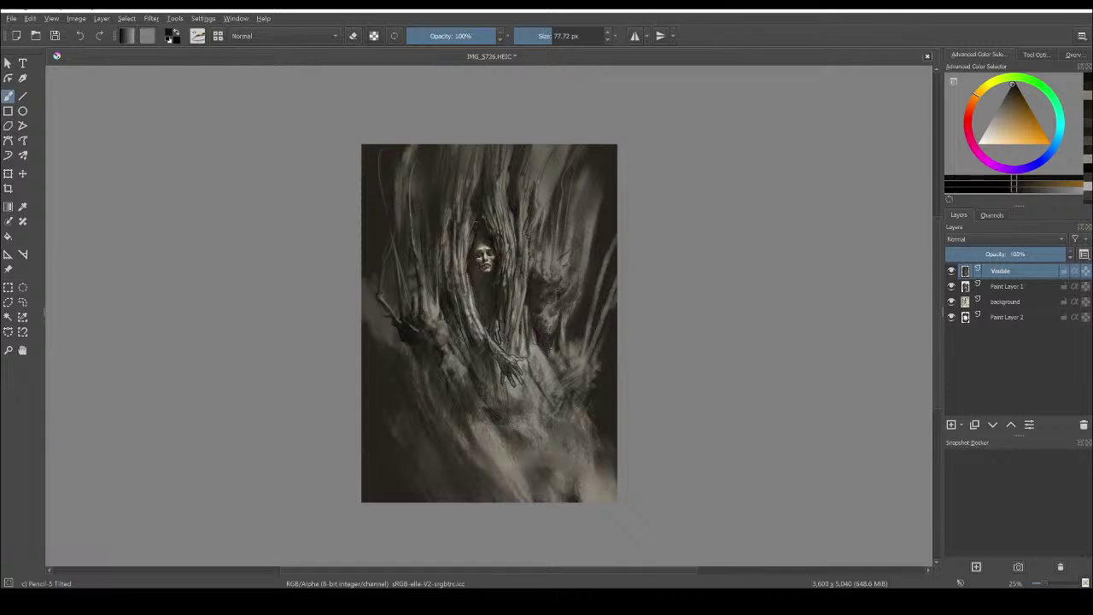
pyautogui.moveTo(469, 241); pyautogui.dragTo(468, 254)
# Sample lighter and darker bark tones and refine the central trunks and the knotted hollows on both sides of the figure
pyautogui.keyDown('ctrl'); pyautogui.click(514, 241); pyautogui.keyUp('ctrl')
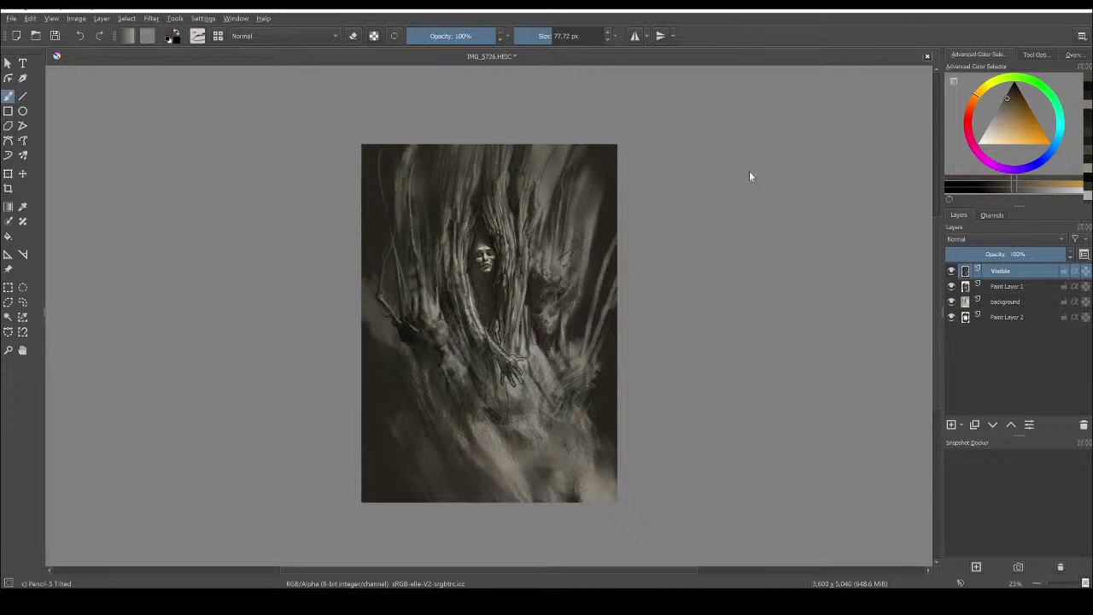
pyautogui.keyDown('ctrl'); pyautogui.click(527, 346); pyautogui.keyUp('ctrl')
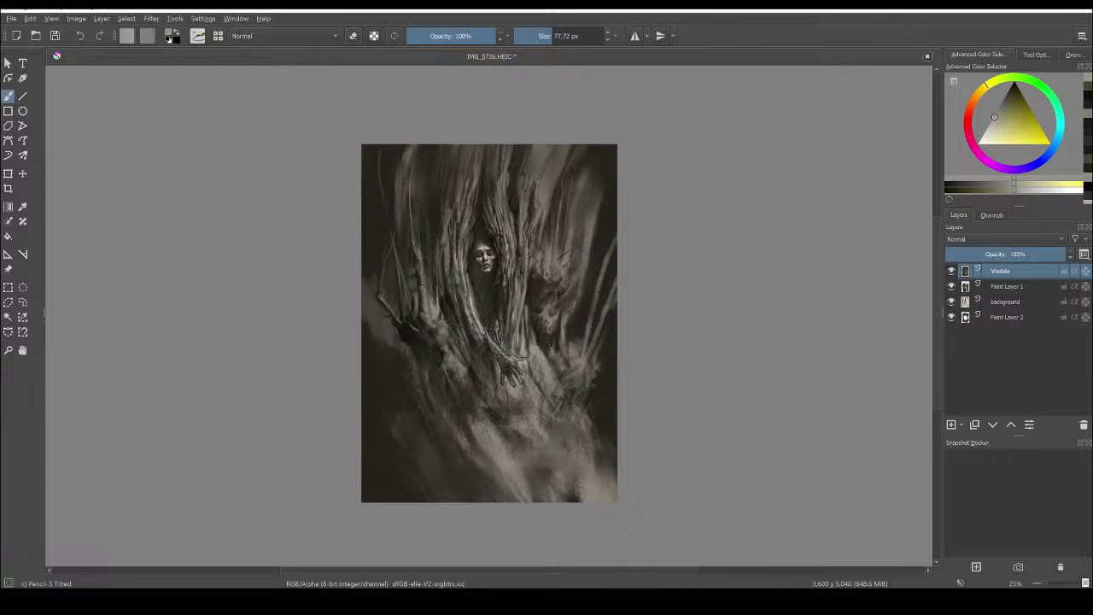
pyautogui.keyDown('ctrl'); pyautogui.click(410, 325); pyautogui.keyUp('ctrl')
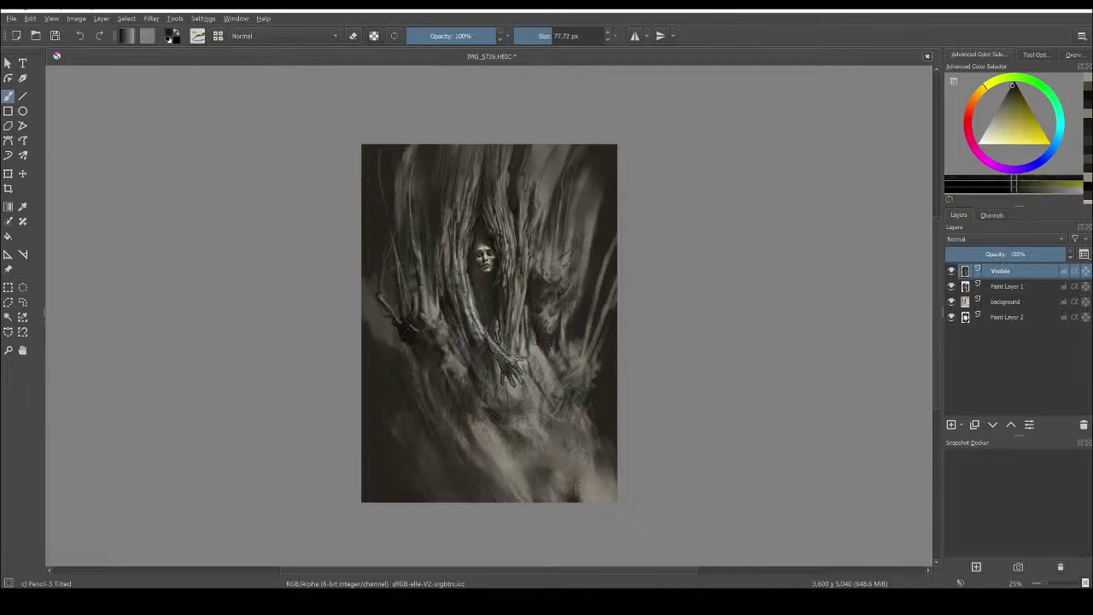
pyautogui.moveTo(406, 290); pyautogui.dragTo(405, 303)
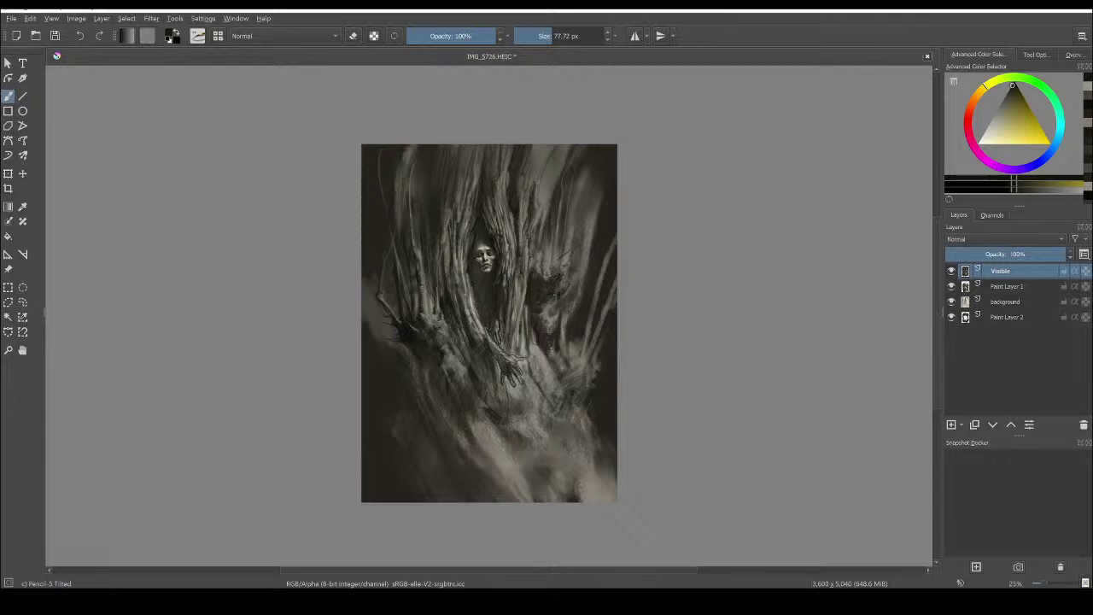
pyautogui.keyDown('ctrl'); pyautogui.click(559, 350); pyautogui.keyUp('ctrl')
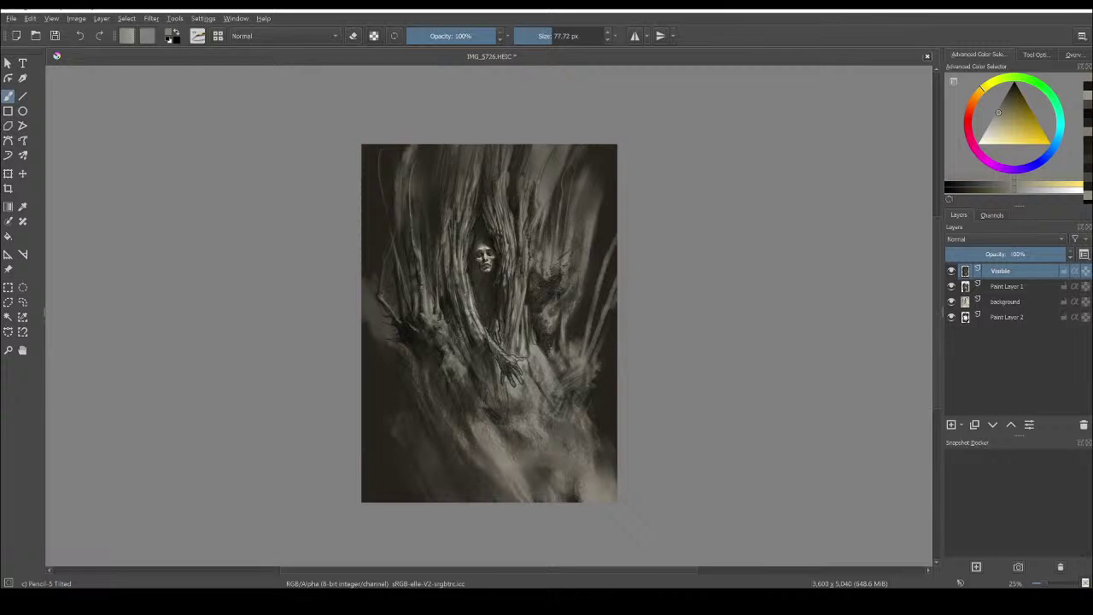
pyautogui.keyDown('ctrl'); pyautogui.click(531, 301); pyautogui.keyUp('ctrl')
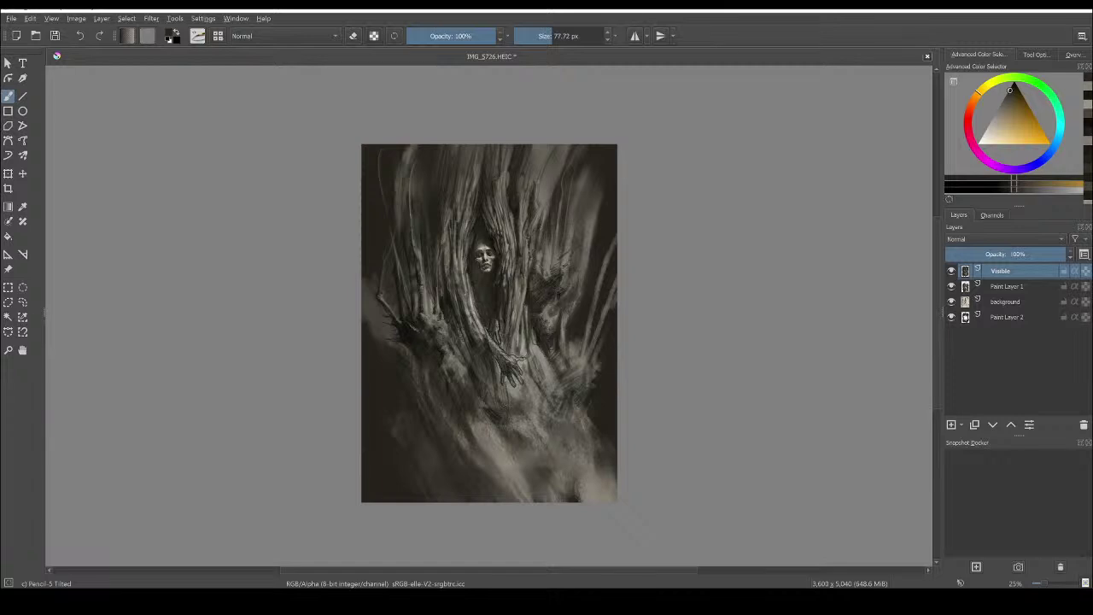
# Enlarge the brush to 144 px and draw root contour lines across the lower trunk with a sampled dark brown tone
pyautogui.press(']')
pyautogui.press(']')
pyautogui.press(']')
pyautogui.press(']')
pyautogui.press(']')
pyautogui.press(']')
pyautogui.press(']')
pyautogui.keyDown('ctrl'); pyautogui.click(463, 397); pyautogui.keyUp('ctrl')
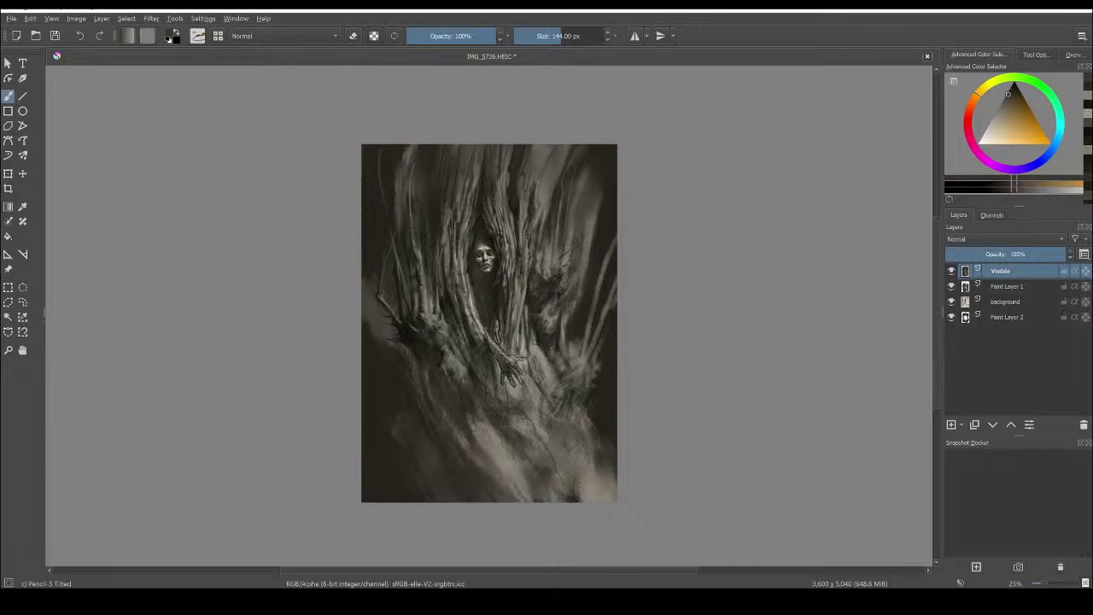
pyautogui.moveTo(514, 477)
pyautogui.mouseDown()
pyautogui.moveTo(497, 439)
pyautogui.moveTo(504, 453)
pyautogui.mouseUp()
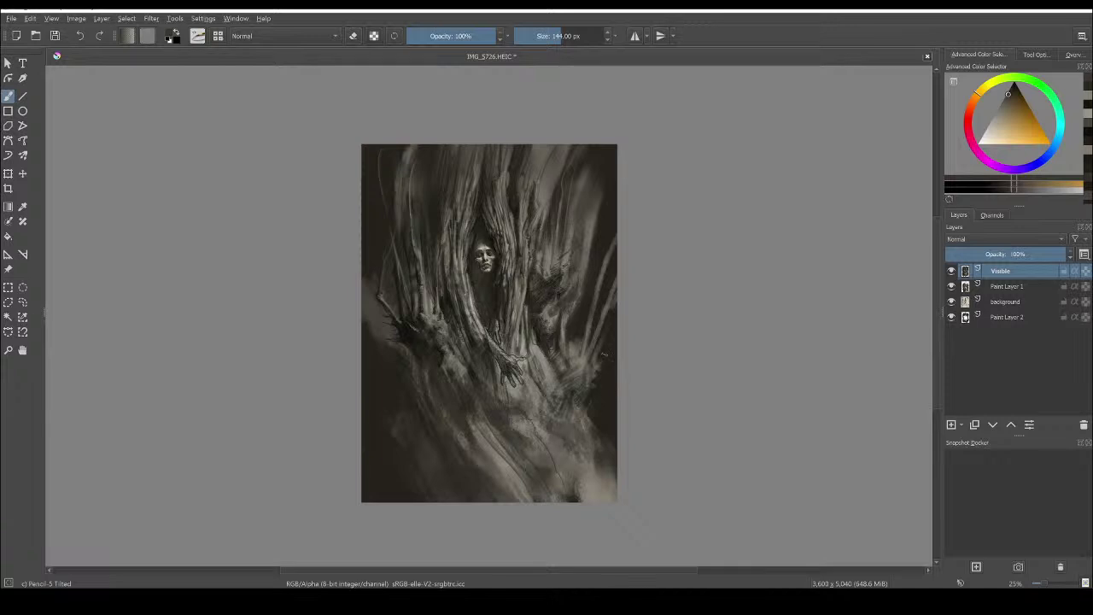
pyautogui.moveTo(592, 462); pyautogui.dragTo(567, 430)
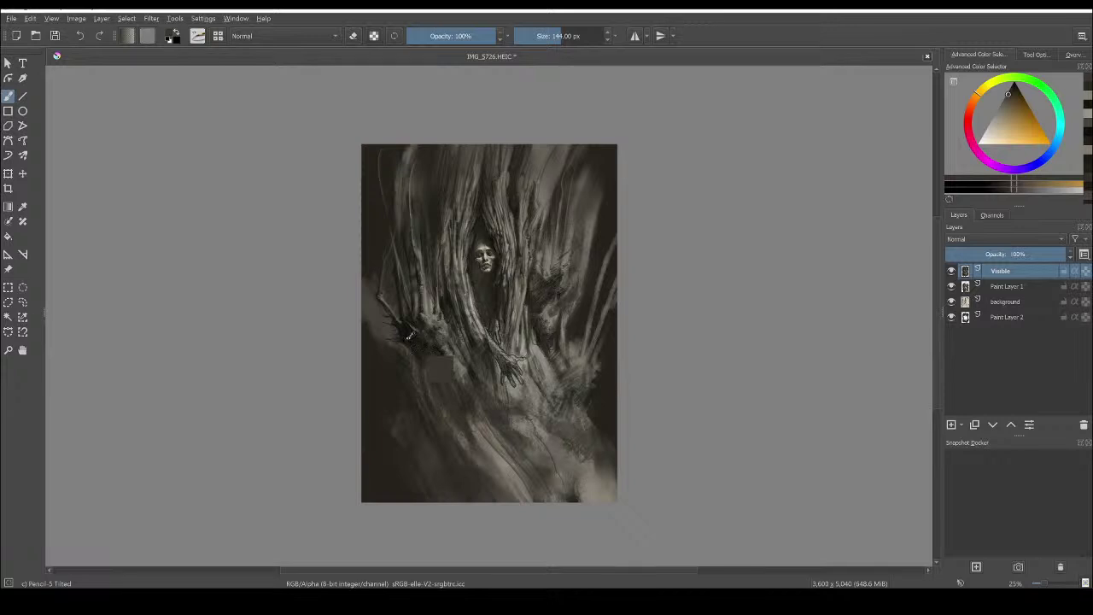
# Sample a near-black tone and paint deep shadows between the roots in the lower-left part of the tree
pyautogui.keyDown('ctrl'); pyautogui.click(432, 375); pyautogui.keyUp('ctrl')
pyautogui.moveTo(410, 369); pyautogui.dragTo(399, 361)
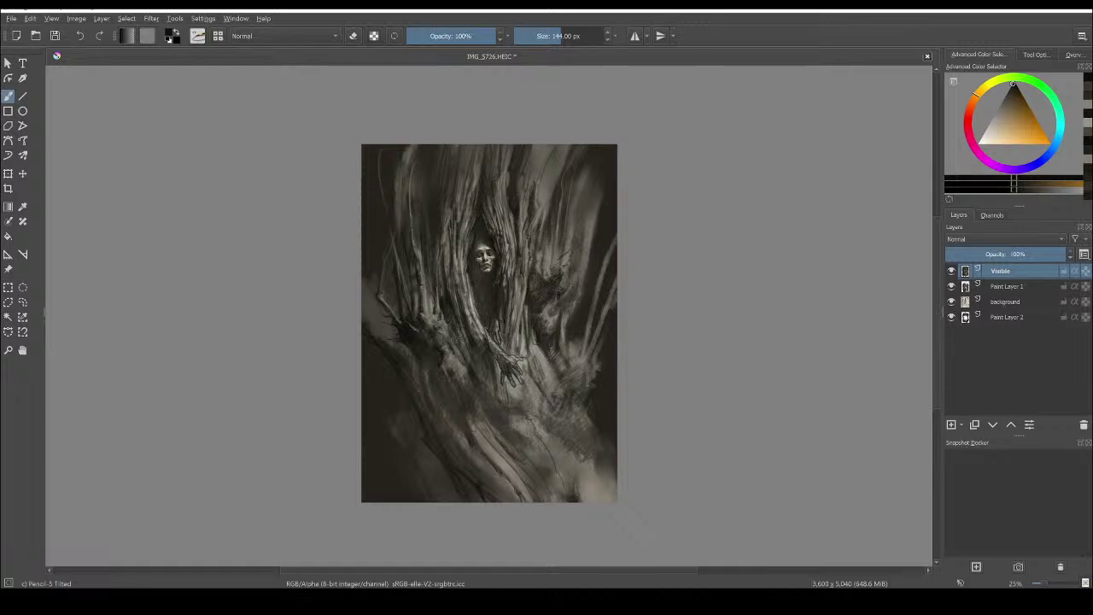
pyautogui.moveTo(513, 455); pyautogui.dragTo(476, 404)
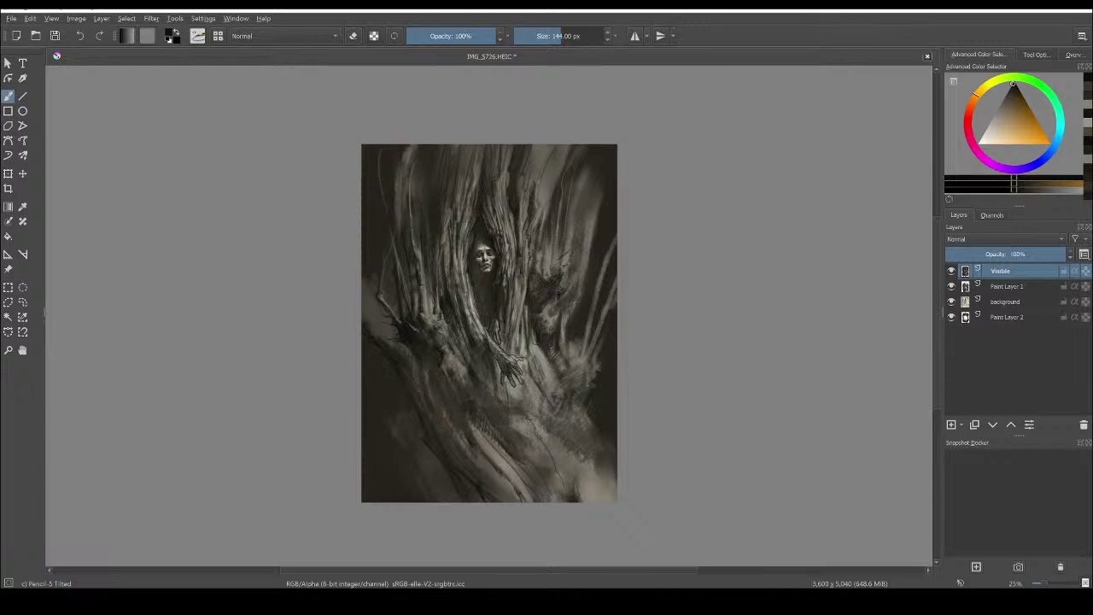
pyautogui.moveTo(511, 500); pyautogui.dragTo(453, 423)
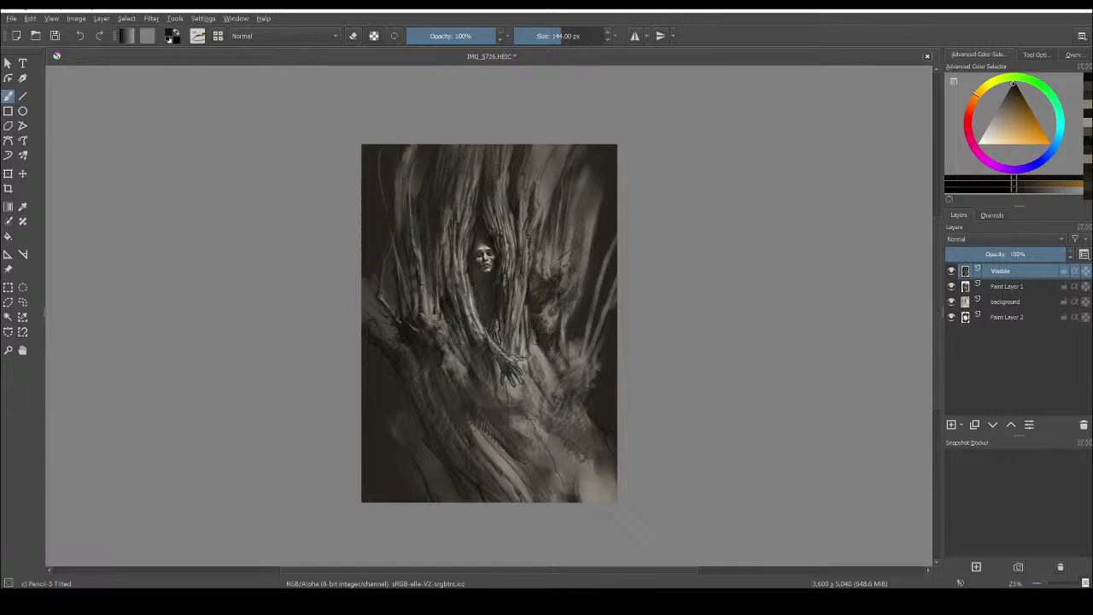
# Sample tones near the upper-right branches and paint dark vertical strokes that split them into thinner branches
pyautogui.keyDown('ctrl'); pyautogui.click(541, 178); pyautogui.keyUp('ctrl')
pyautogui.keyDown('ctrl'); pyautogui.click(541, 217); pyautogui.keyUp('ctrl')
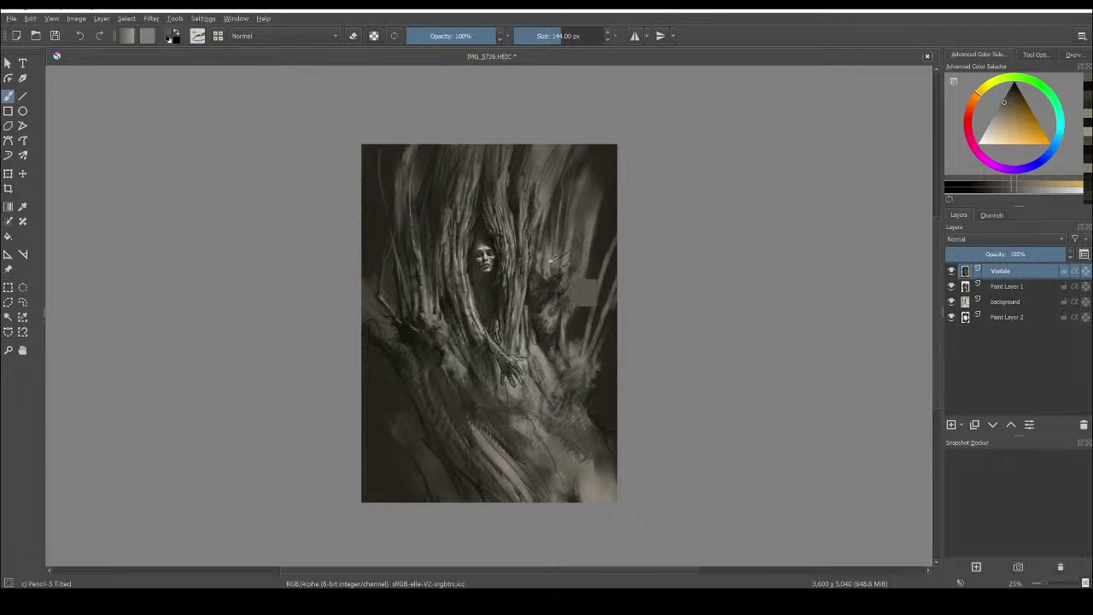
pyautogui.keyDown('ctrl'); pyautogui.click(596, 294); pyautogui.keyUp('ctrl')
pyautogui.keyDown('ctrl'); pyautogui.click(606, 247); pyautogui.keyUp('ctrl')
pyautogui.moveTo(592, 205); pyautogui.dragTo(587, 278)
pyautogui.moveTo(591, 224); pyautogui.dragTo(587, 270)
pyautogui.moveTo(583, 173)
pyautogui.mouseDown()
pyautogui.moveTo(577, 266)
pyautogui.moveTo(584, 226)
pyautogui.moveTo(581, 257)
pyautogui.mouseUp()
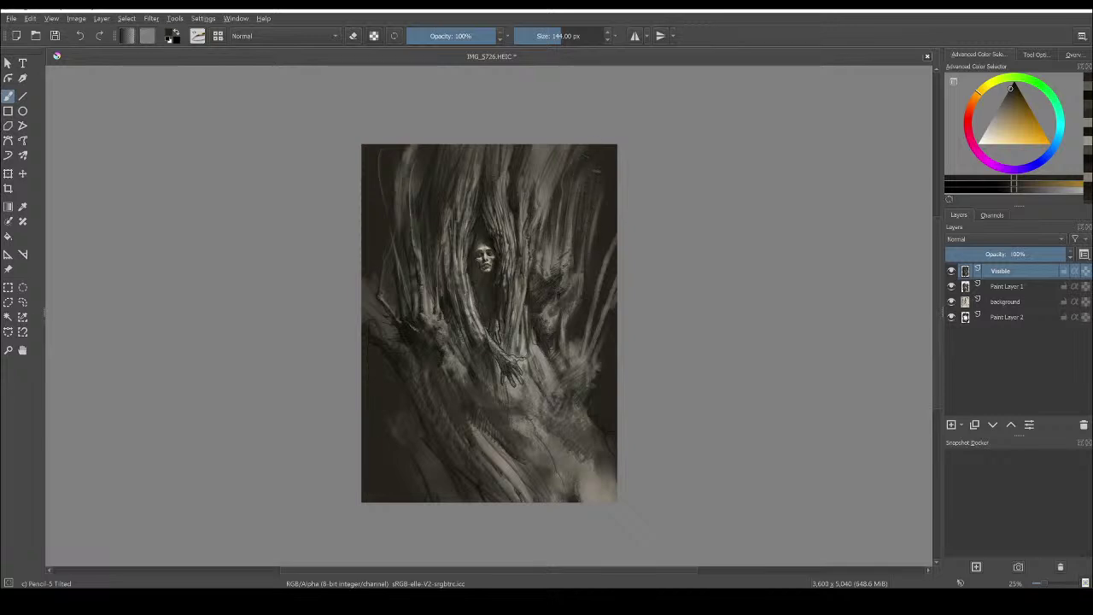
pyautogui.moveTo(592, 195); pyautogui.dragTo(584, 272)
pyautogui.moveTo(578, 179)
pyautogui.mouseDown()
pyautogui.moveTo(577, 198)
pyautogui.moveTo(570, 190)
pyautogui.mouseUp()
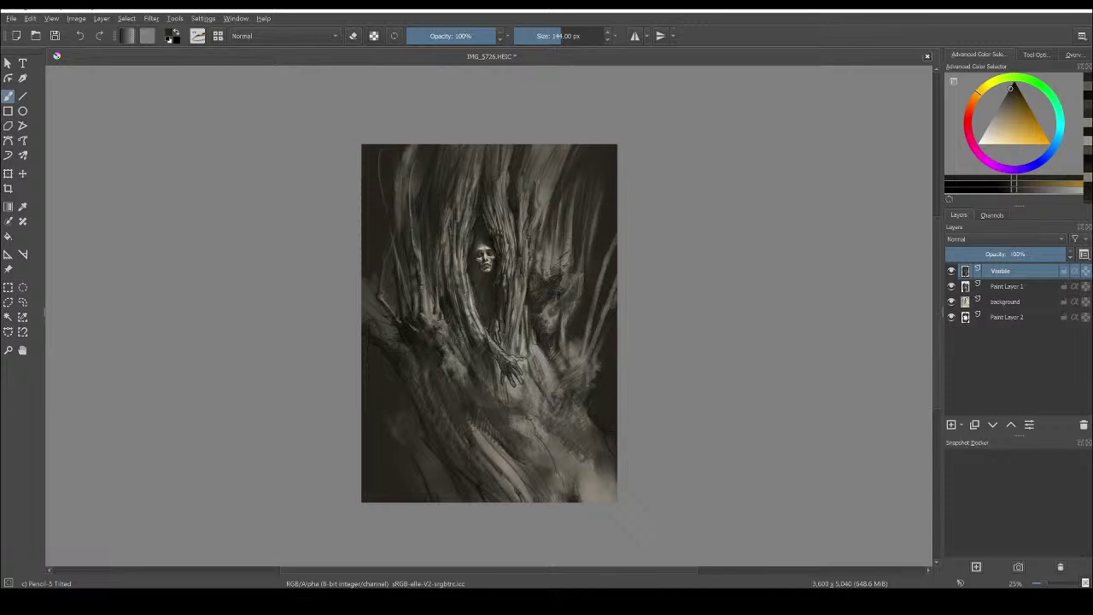
pyautogui.moveTo(544, 189); pyautogui.dragTo(540, 213)
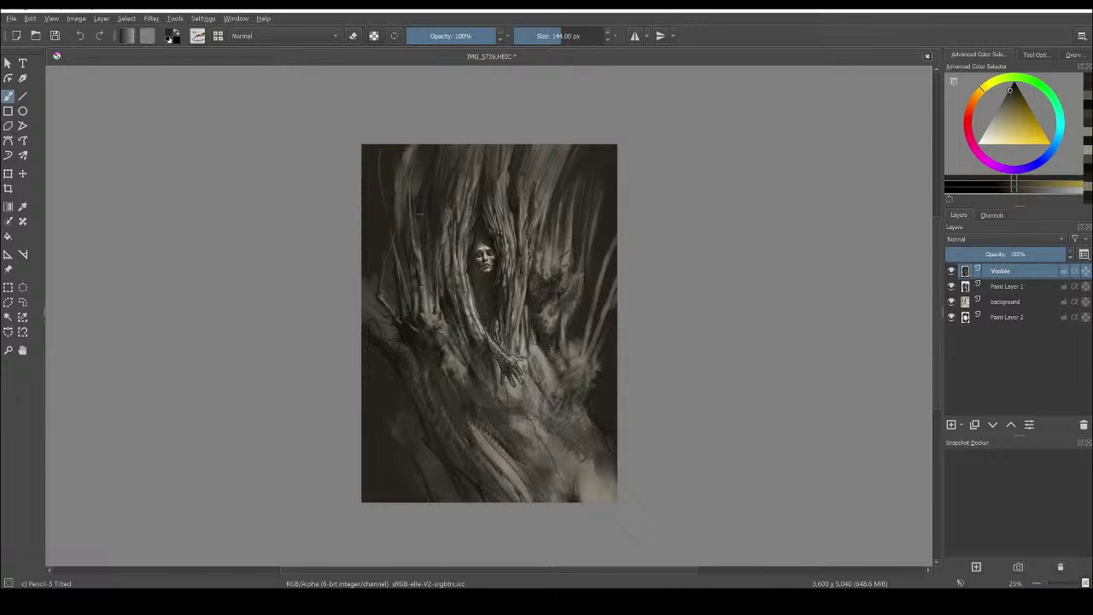
# Sample muted brown tones and darken the bark below the hand and along the trunk on the arm's left side
pyautogui.keyDown('ctrl'); pyautogui.click(485, 282); pyautogui.keyUp('ctrl')
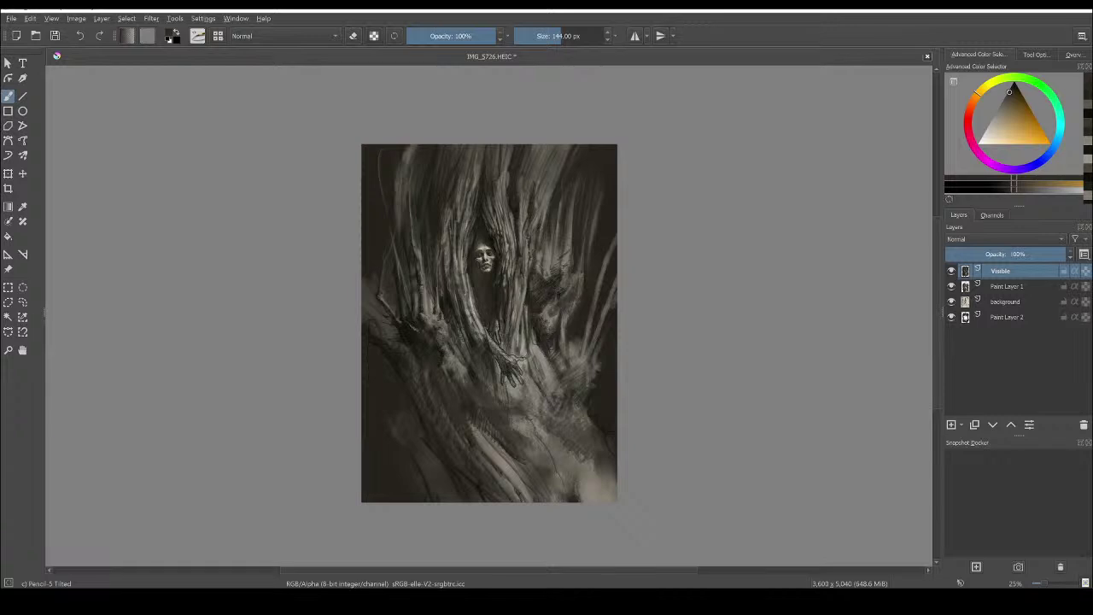
pyautogui.keyDown('ctrl'); pyautogui.click(508, 446); pyautogui.keyUp('ctrl')
pyautogui.moveTo(478, 431)
pyautogui.mouseDown()
pyautogui.moveTo(504, 451)
pyautogui.moveTo(474, 426)
pyautogui.mouseUp()
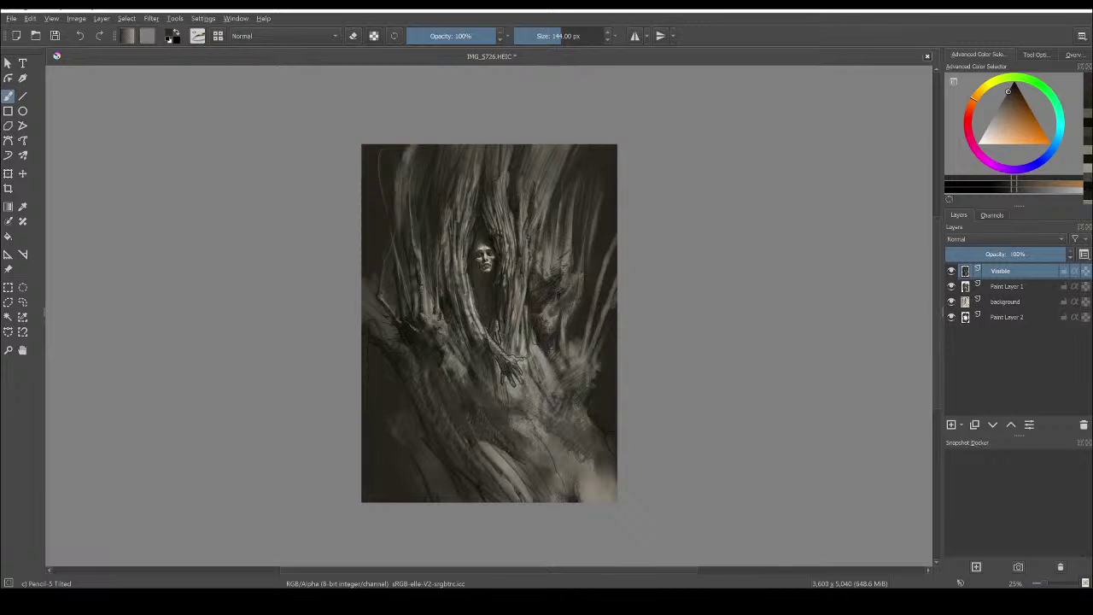
pyautogui.moveTo(489, 388)
pyautogui.mouseDown()
pyautogui.moveTo(496, 403)
pyautogui.moveTo(521, 398)
pyautogui.moveTo(505, 391)
pyautogui.mouseUp()
pyautogui.moveTo(460, 328); pyautogui.dragTo(476, 350)
pyautogui.keyDown('ctrl'); pyautogui.click(512, 404); pyautogui.keyUp('ctrl')
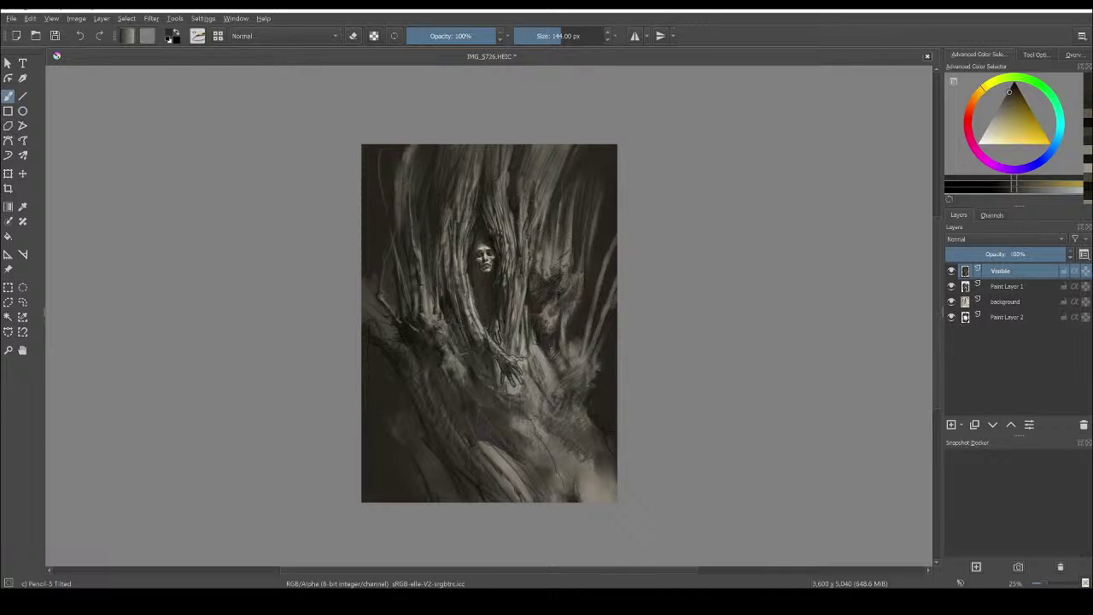
pyautogui.moveTo(454, 342); pyautogui.dragTo(462, 352)
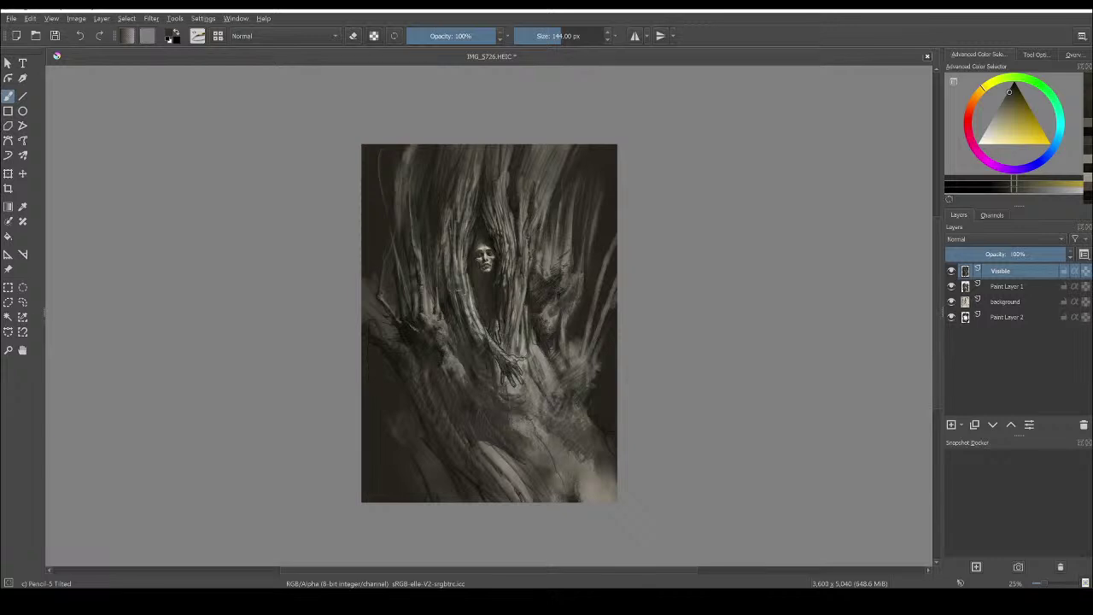
pyautogui.moveTo(450, 260); pyautogui.dragTo(447, 230)
# Reduce the brush to 73 px and paint over the outlined hand and forearm with sampled grey tones
pyautogui.press('+')
pyautogui.press('+')
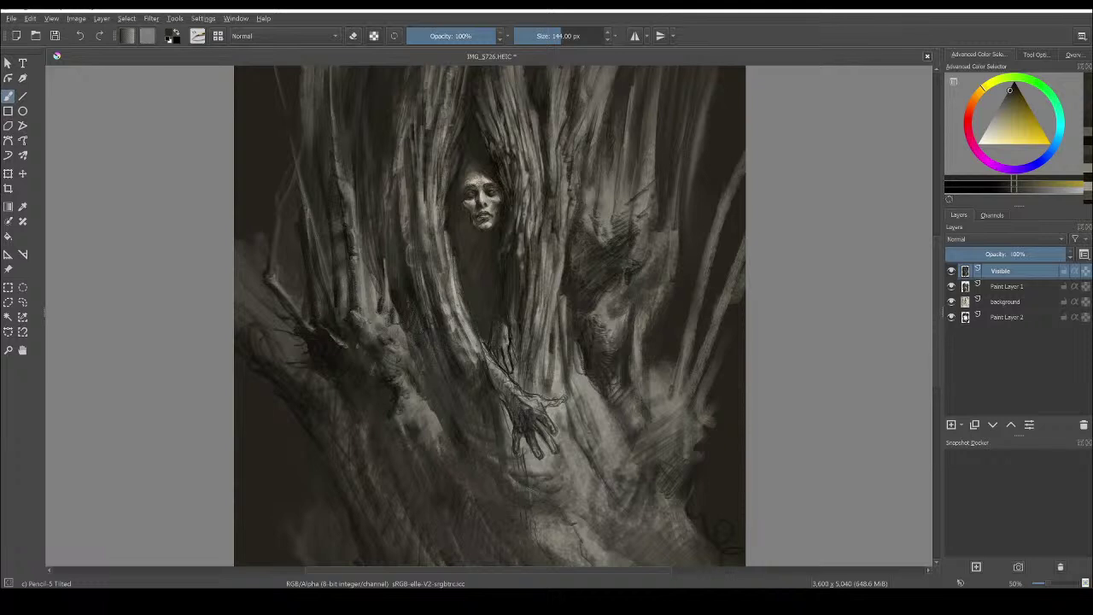
pyautogui.keyDown('ctrl'); pyautogui.click(515, 281); pyautogui.keyUp('ctrl')
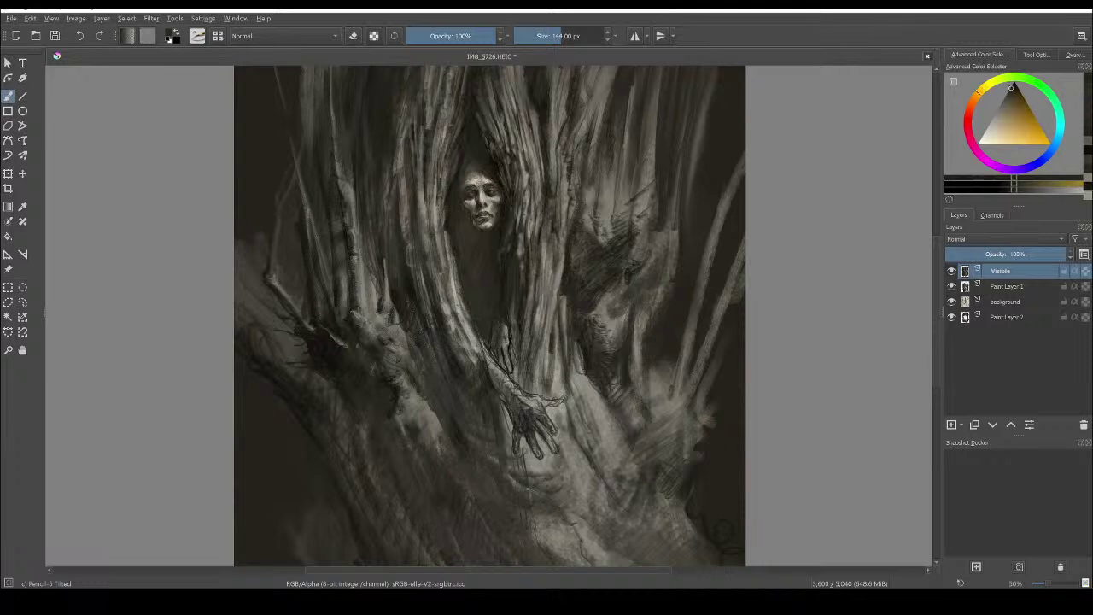
pyautogui.press('[')
pyautogui.press('[')
pyautogui.press('[')
pyautogui.press('[')
pyautogui.press('[')
pyautogui.press('[')
pyautogui.press('[')
pyautogui.press('[')
pyautogui.press('[')
pyautogui.press('[')
pyautogui.keyDown('ctrl'); pyautogui.click(553, 422); pyautogui.keyUp('ctrl')
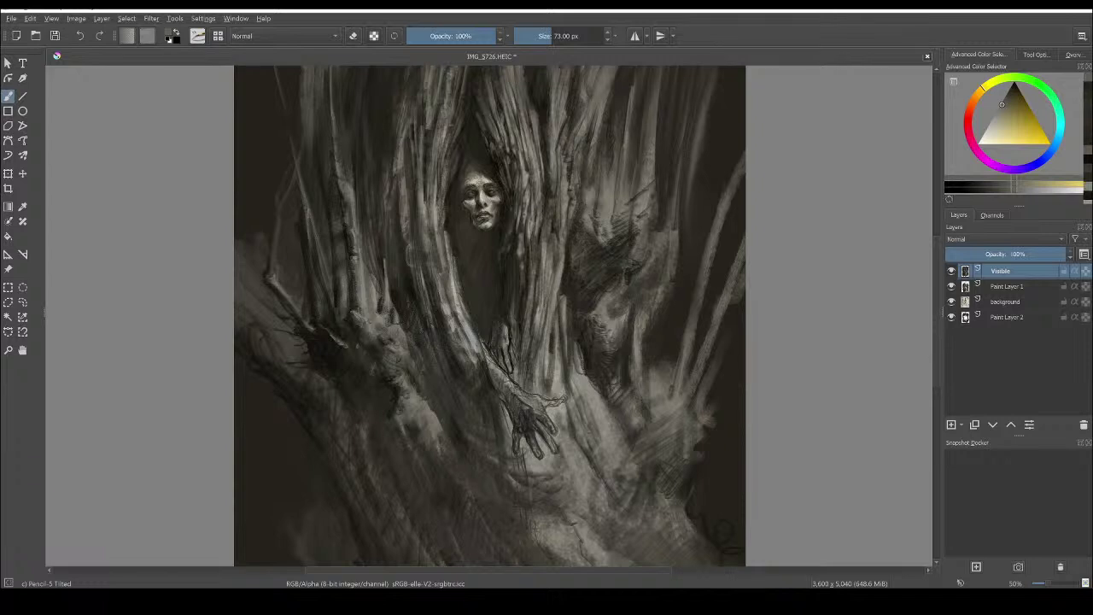
pyautogui.keyDown('ctrl'); pyautogui.click(481, 340); pyautogui.keyUp('ctrl')
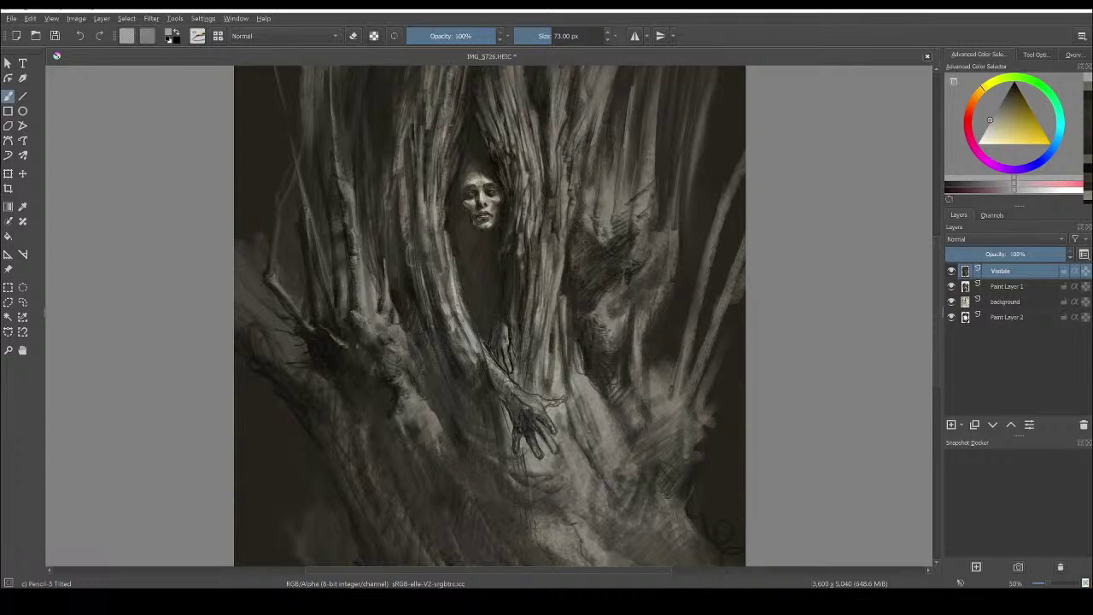
pyautogui.moveTo(544, 413); pyautogui.dragTo(549, 421)
pyautogui.keyDown('ctrl'); pyautogui.click(524, 410); pyautogui.keyUp('ctrl')
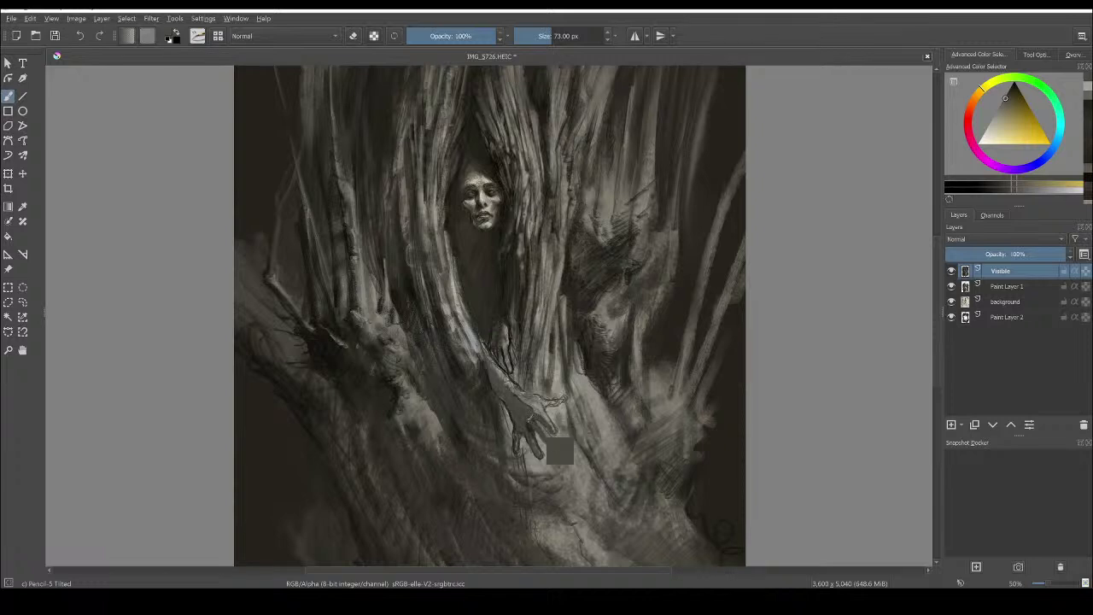
pyautogui.keyDown('ctrl'); pyautogui.click(534, 429); pyautogui.keyUp('ctrl')
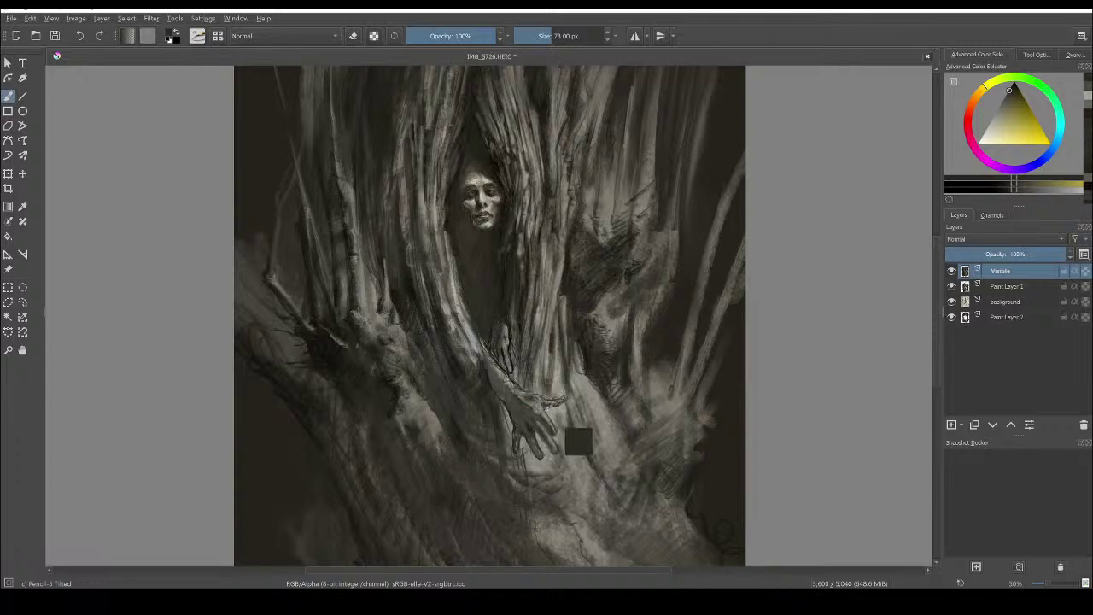
pyautogui.keyDown('ctrl'); pyautogui.click(545, 409); pyautogui.keyUp('ctrl')
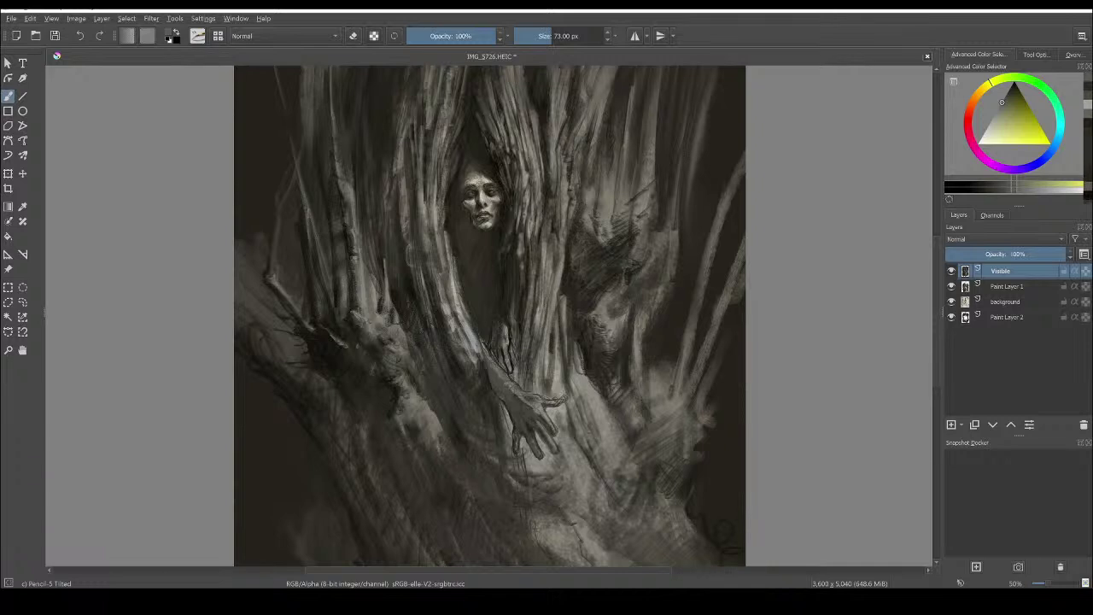
# Sample tones from the face, the hollow and the hand, and paint lighter greys over the forearm and wrist
pyautogui.keyDown('ctrl'); pyautogui.click(493, 181); pyautogui.keyUp('ctrl')
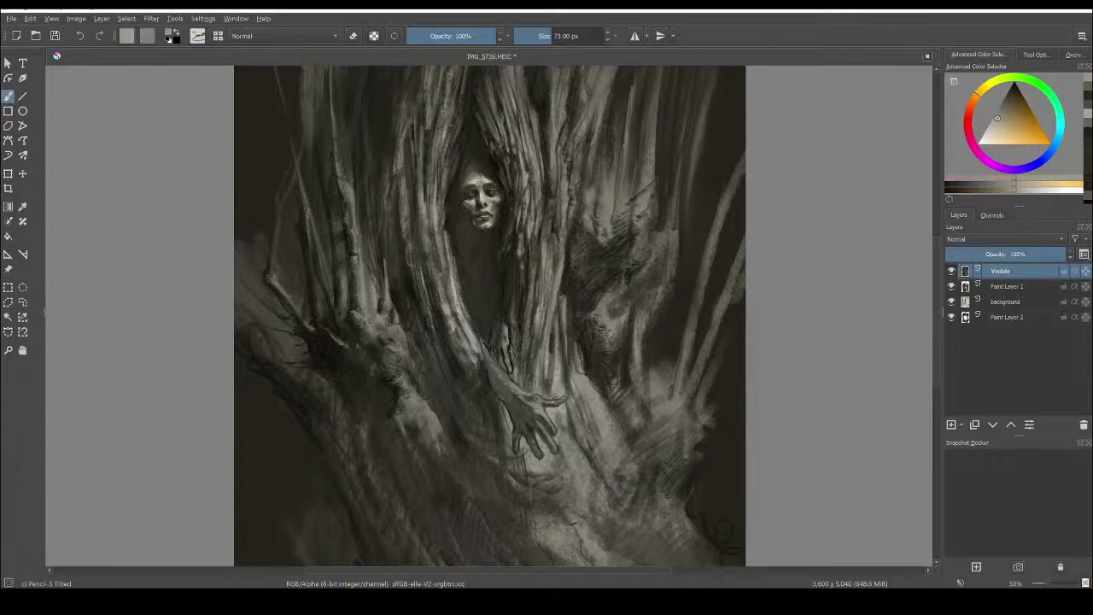
pyautogui.keyDown('ctrl'); pyautogui.click(475, 277); pyautogui.keyUp('ctrl')
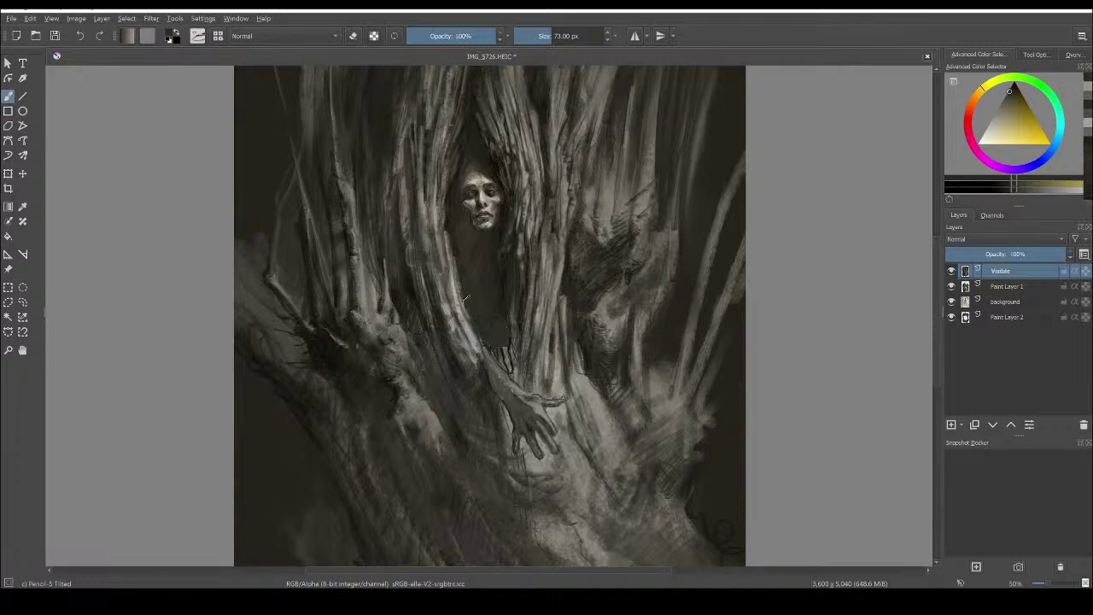
pyautogui.keyDown('ctrl'); pyautogui.click(508, 369); pyautogui.keyUp('ctrl')
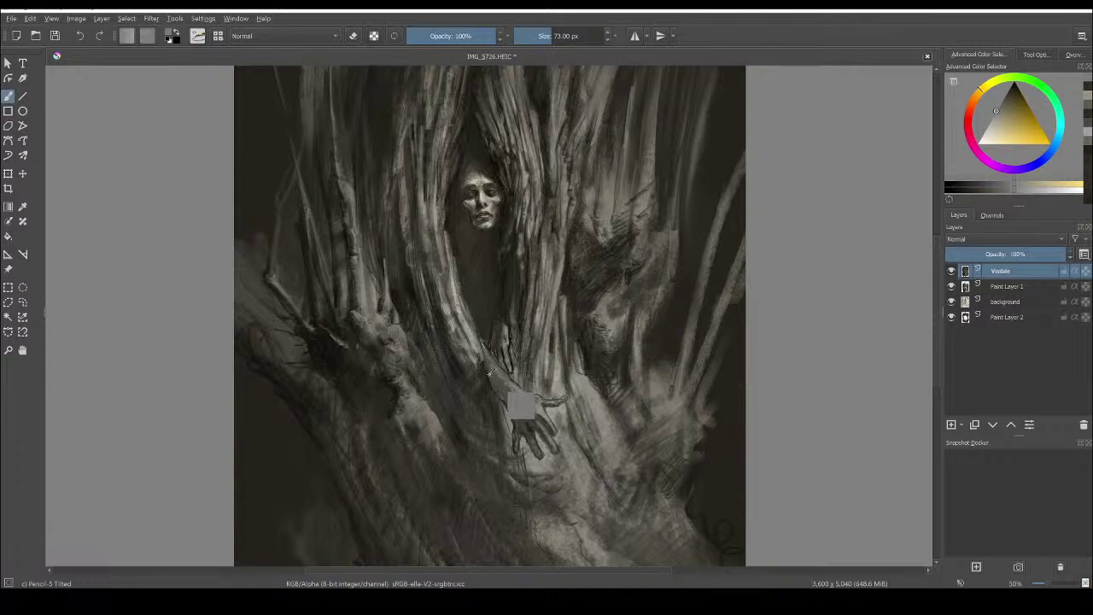
pyautogui.keyDown('ctrl'); pyautogui.click(523, 404); pyautogui.keyUp('ctrl')
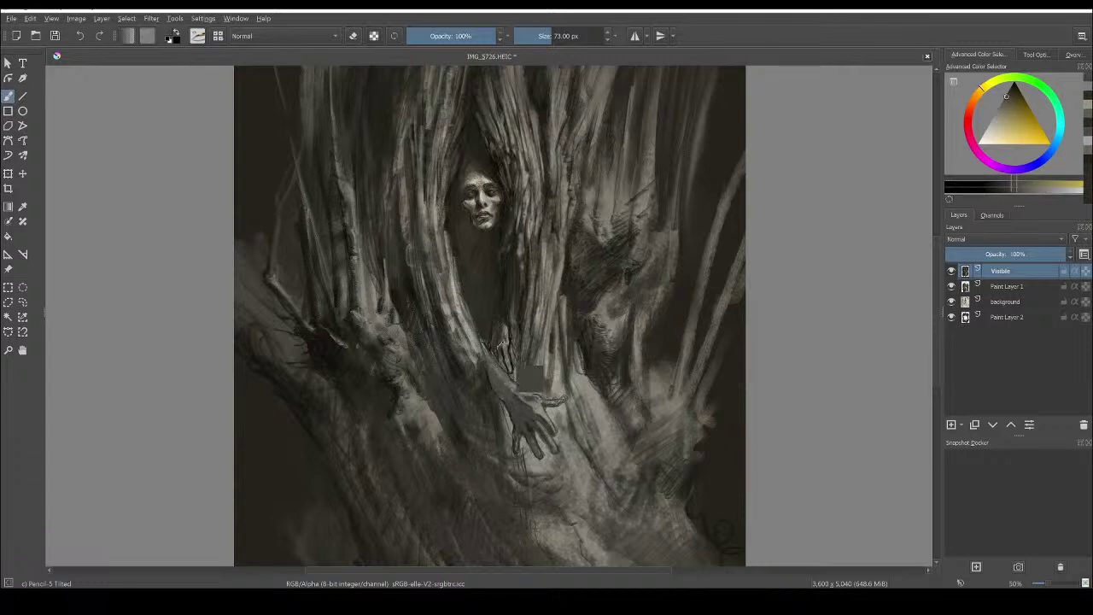
pyautogui.keyDown('ctrl'); pyautogui.click(512, 359); pyautogui.keyUp('ctrl')
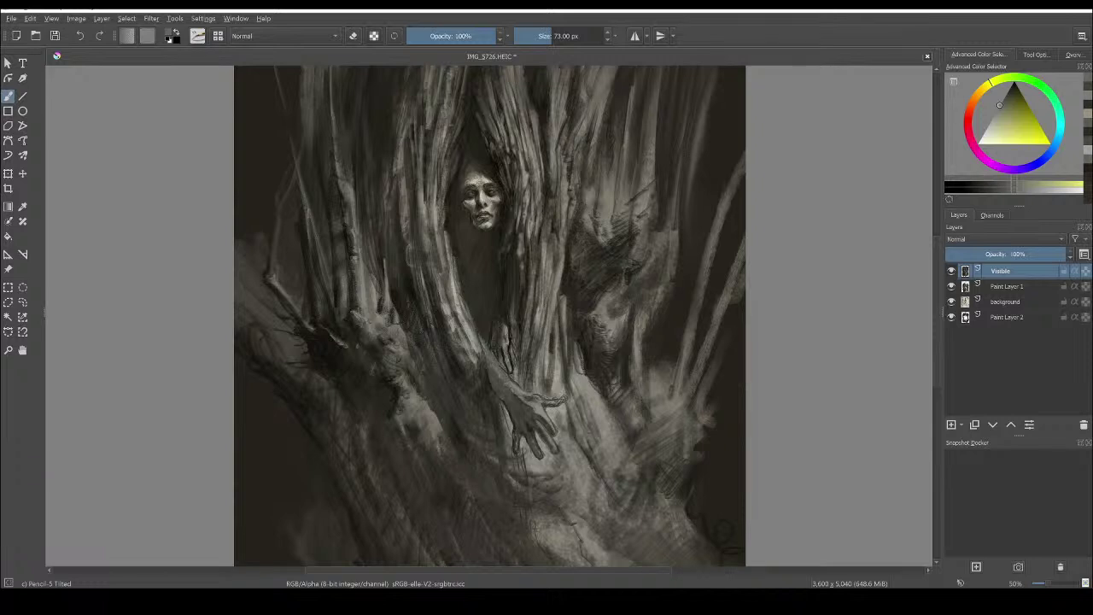
pyautogui.keyDown('ctrl'); pyautogui.click(512, 237); pyautogui.keyUp('ctrl')
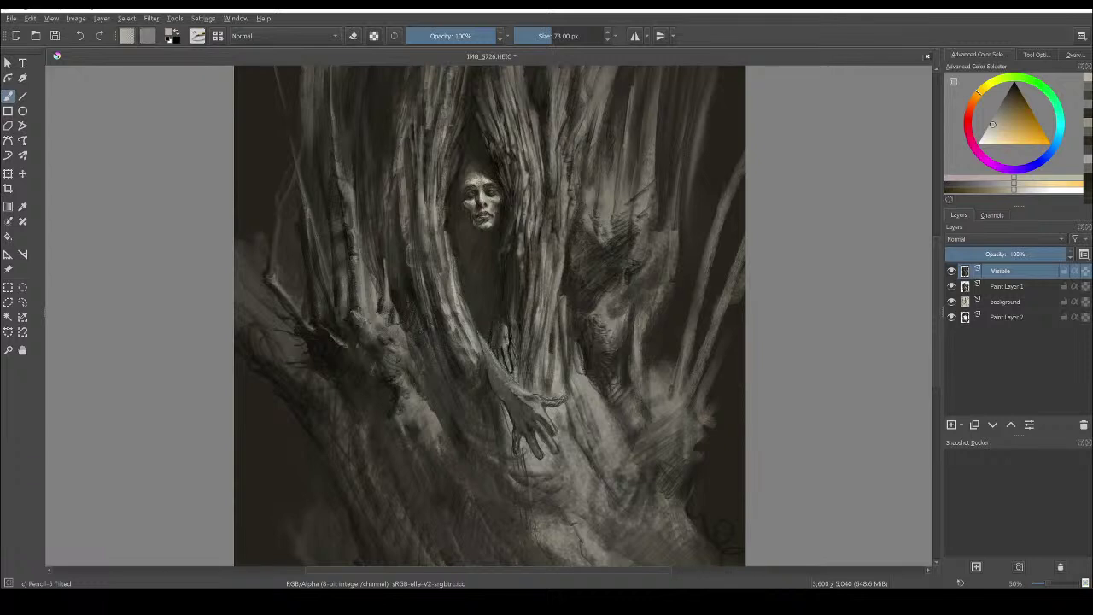
pyautogui.moveTo(530, 394); pyautogui.dragTo(540, 396)
# Paint near-black shading across the back of the hand and between the fingers
pyautogui.press('d')
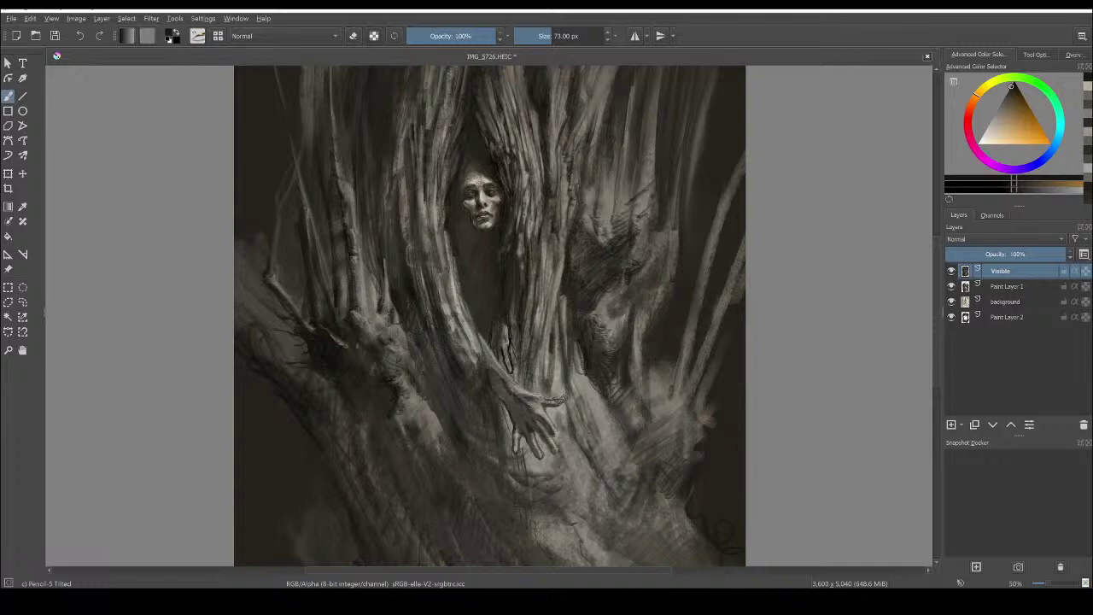
pyautogui.moveTo(537, 401); pyautogui.dragTo(533, 409)
pyautogui.moveTo(533, 425); pyautogui.dragTo(542, 437)
pyautogui.moveTo(514, 420); pyautogui.dragTo(518, 426)
# Sample bark greys to refine the trunk edge below and left of the face, and deepen the shadow beside it with a dark tone
pyautogui.keyDown('ctrl'); pyautogui.click(586, 473); pyautogui.keyUp('ctrl')
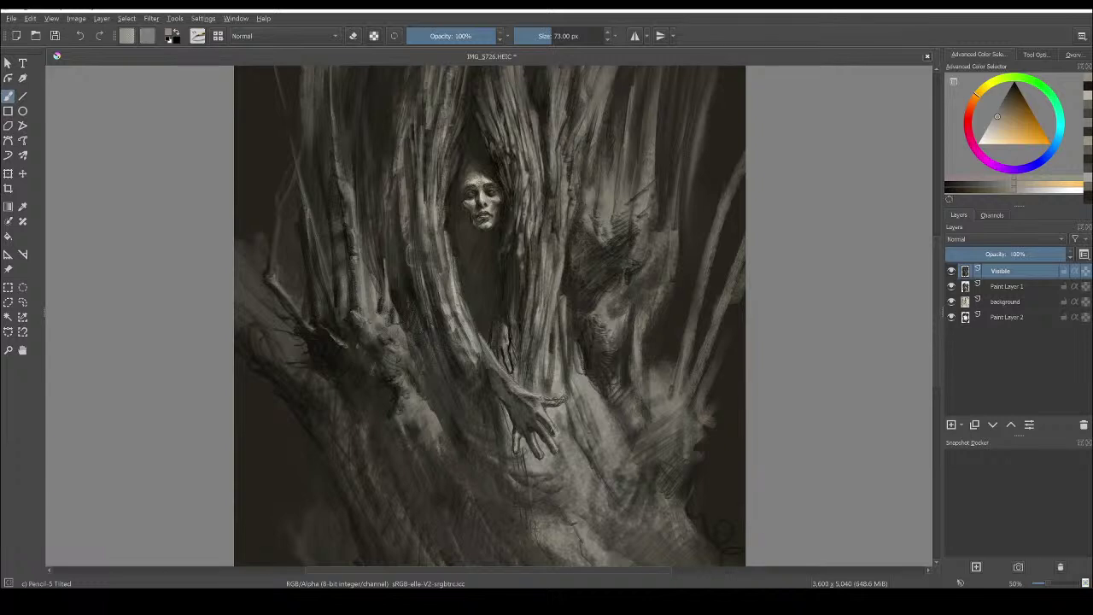
pyautogui.keyDown('ctrl'); pyautogui.click(450, 288); pyautogui.keyUp('ctrl')
pyautogui.moveTo(461, 268)
pyautogui.mouseDown()
pyautogui.moveTo(473, 324)
pyautogui.moveTo(470, 303)
pyautogui.mouseUp()
pyautogui.moveTo(443, 225); pyautogui.dragTo(450, 240)
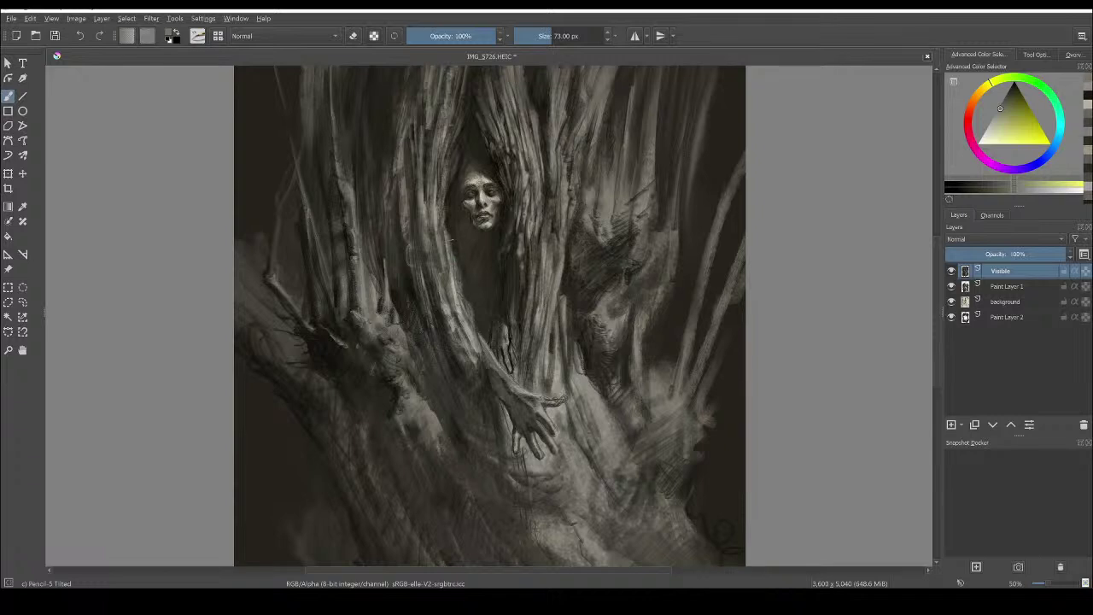
pyautogui.keyDown('ctrl'); pyautogui.click(461, 346); pyautogui.keyUp('ctrl')
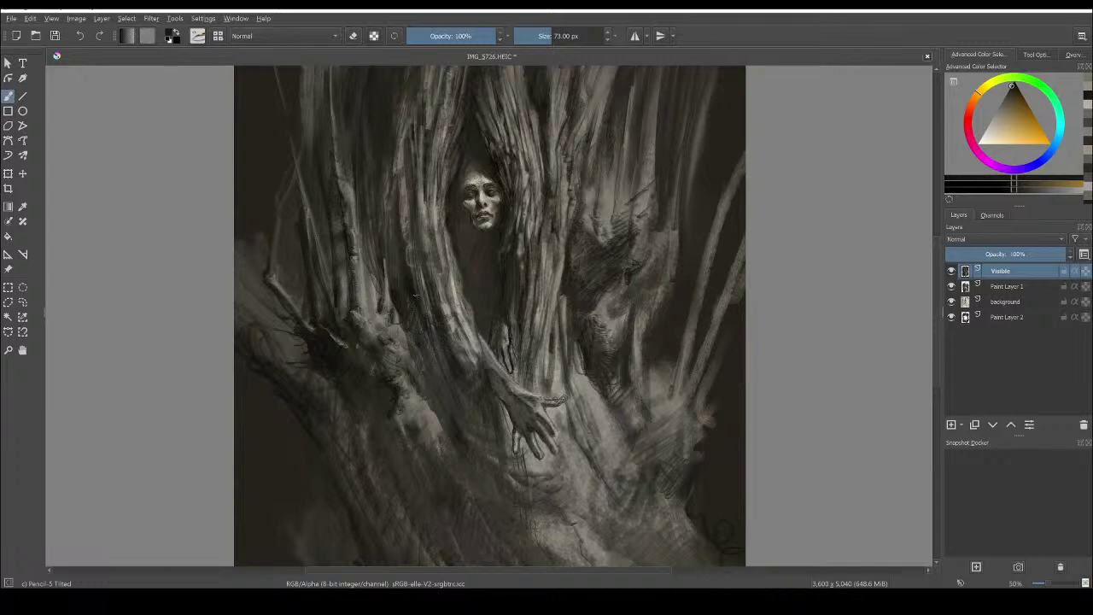
pyautogui.moveTo(425, 342)
pyautogui.mouseDown()
pyautogui.moveTo(421, 367)
pyautogui.moveTo(437, 383)
pyautogui.mouseUp()
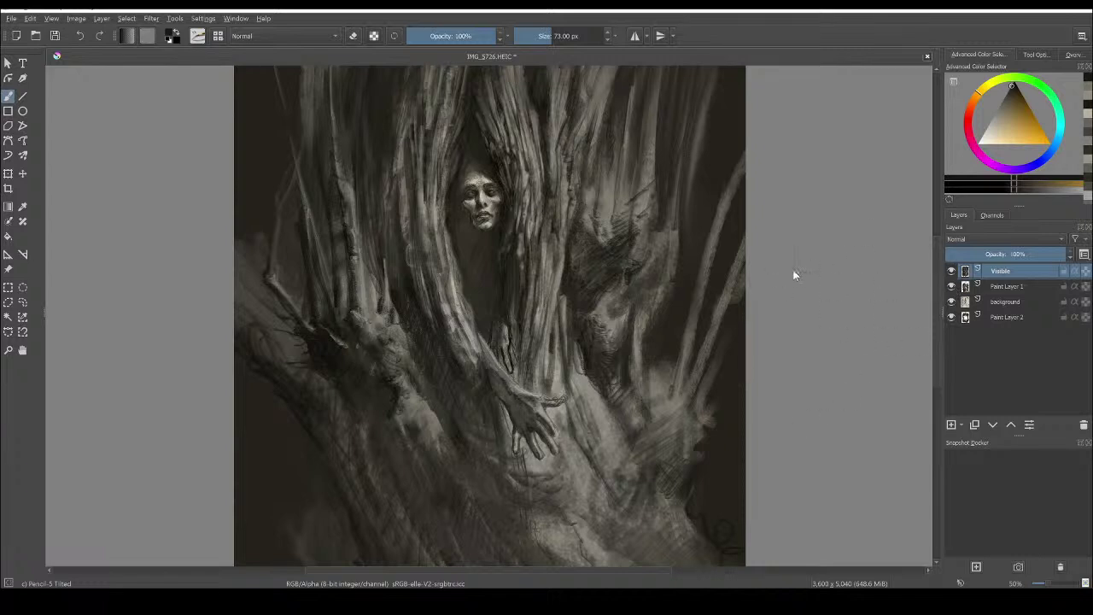
# Switch to the Pencil-6 Quick Shade brush at 55 px and highlight the forearm's upper edge with a light tone sampled from the face
pyautogui.press('/')
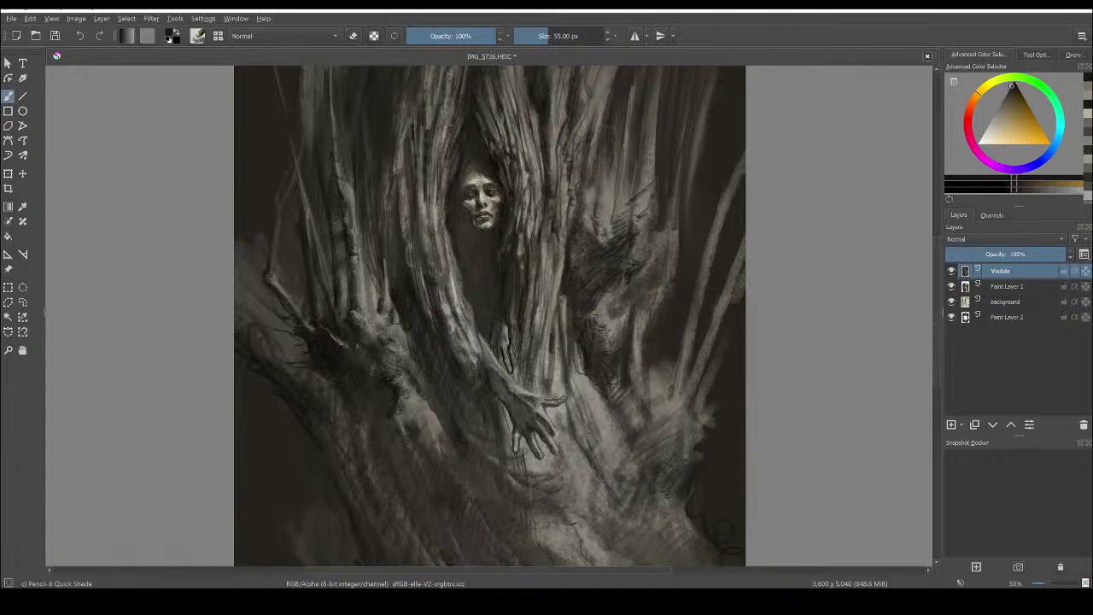
pyautogui.moveTo(488, 351); pyautogui.dragTo(483, 364)
pyautogui.keyDown('ctrl'); pyautogui.click(485, 203); pyautogui.keyUp('ctrl')
pyautogui.moveTo(488, 352)
pyautogui.mouseDown()
pyautogui.moveTo(532, 403)
pyautogui.moveTo(566, 398)
pyautogui.mouseUp()
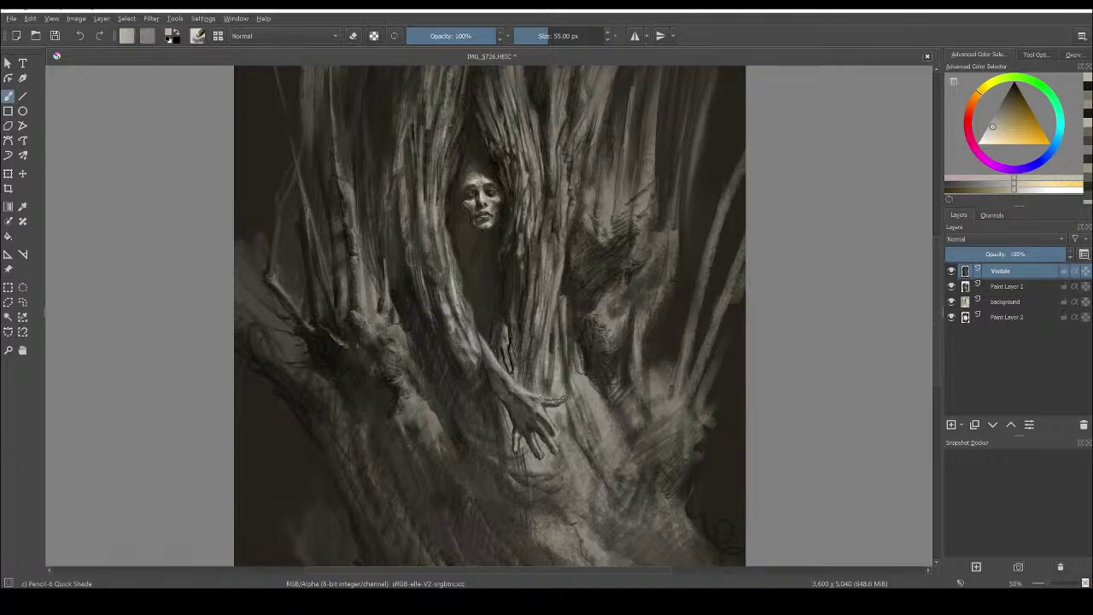
# Paint light bark highlights on the trunk strands and branch right of the face and on the strands left of it
pyautogui.moveTo(550, 282); pyautogui.dragTo(550, 210)
pyautogui.moveTo(543, 253); pyautogui.dragTo(544, 83)
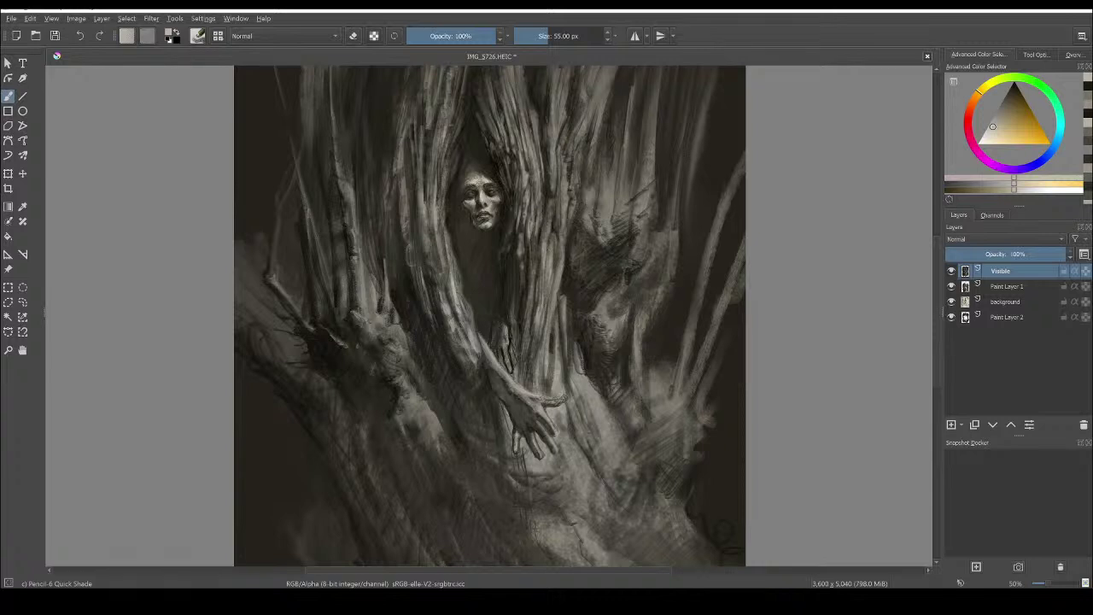
pyautogui.moveTo(613, 77)
pyautogui.mouseDown()
pyautogui.moveTo(578, 130)
pyautogui.moveTo(587, 185)
pyautogui.mouseUp()
pyautogui.moveTo(592, 169)
pyautogui.mouseDown()
pyautogui.moveTo(592, 224)
pyautogui.moveTo(567, 210)
pyautogui.mouseUp()
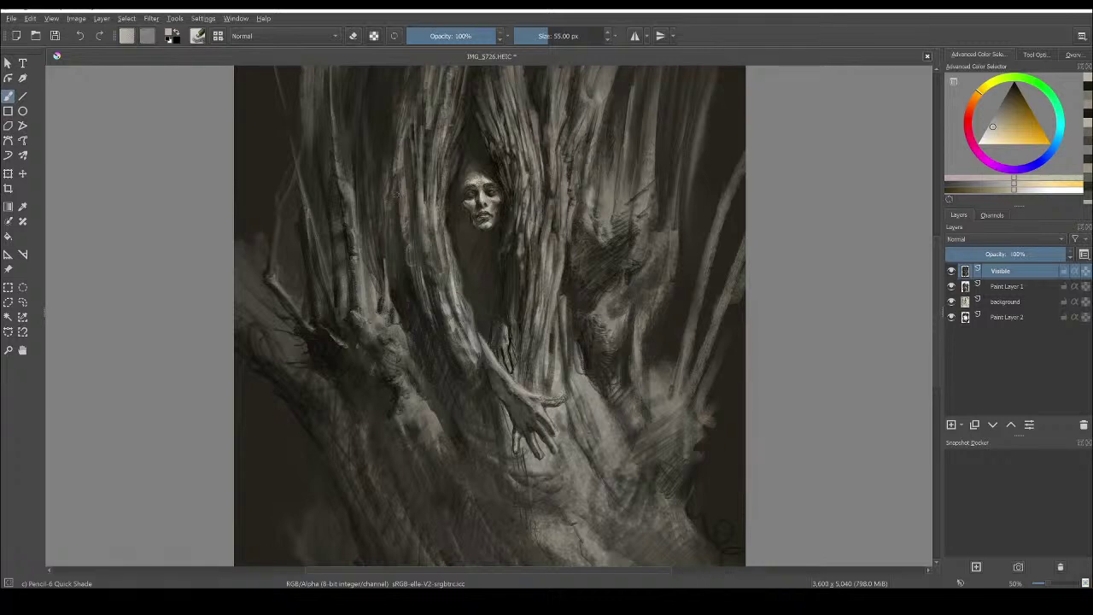
pyautogui.moveTo(392, 170)
pyautogui.mouseDown()
pyautogui.moveTo(385, 222)
pyautogui.moveTo(396, 242)
pyautogui.moveTo(384, 138)
pyautogui.mouseUp()
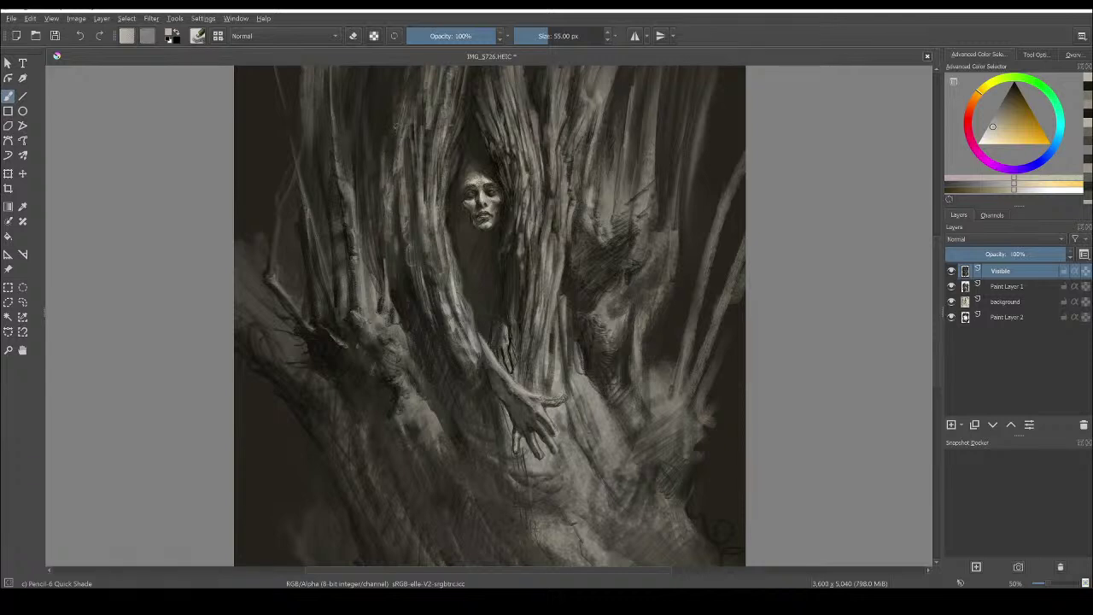
pyautogui.moveTo(406, 176); pyautogui.dragTo(409, 161)
pyautogui.moveTo(403, 203)
pyautogui.mouseDown()
pyautogui.moveTo(404, 171)
pyautogui.moveTo(409, 203)
pyautogui.mouseUp()
# Reduce the brush to 26 px and paint dark crevices along the trunk strand leading down to the forearm with a sampled near-black
pyautogui.press('[')
pyautogui.press('[')
pyautogui.press('[')
pyautogui.press('[')
pyautogui.press('[')
pyautogui.press('[')
pyautogui.press('[')
pyautogui.press('[')
pyautogui.press('[')
pyautogui.keyDown('ctrl'); pyautogui.click(409, 286); pyautogui.keyUp('ctrl')
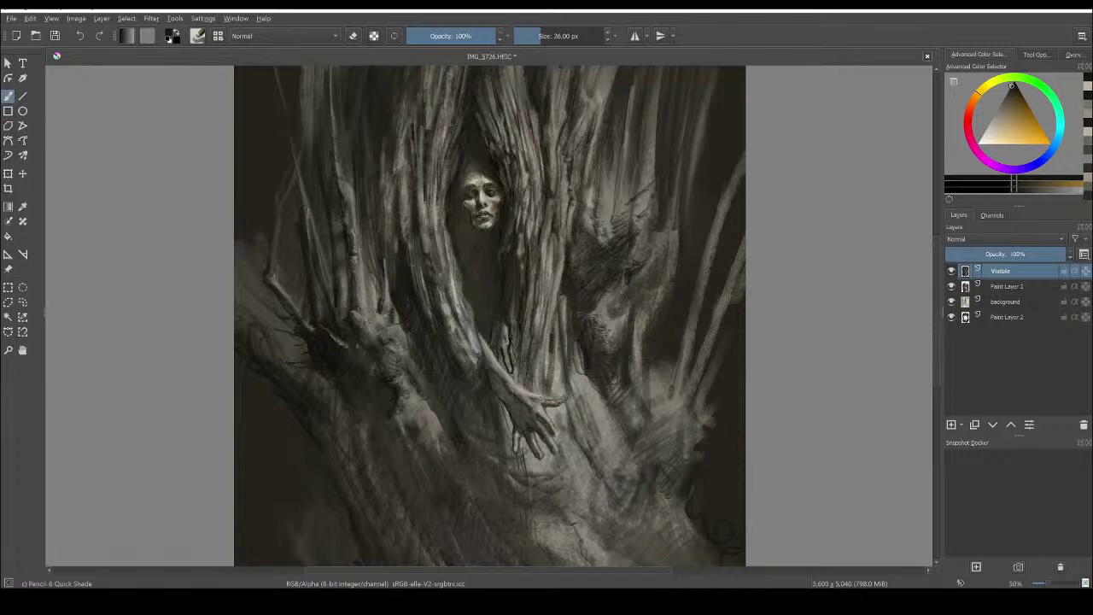
pyautogui.moveTo(437, 277)
pyautogui.mouseDown()
pyautogui.moveTo(442, 290)
pyautogui.moveTo(448, 276)
pyautogui.moveTo(466, 371)
pyautogui.mouseUp()
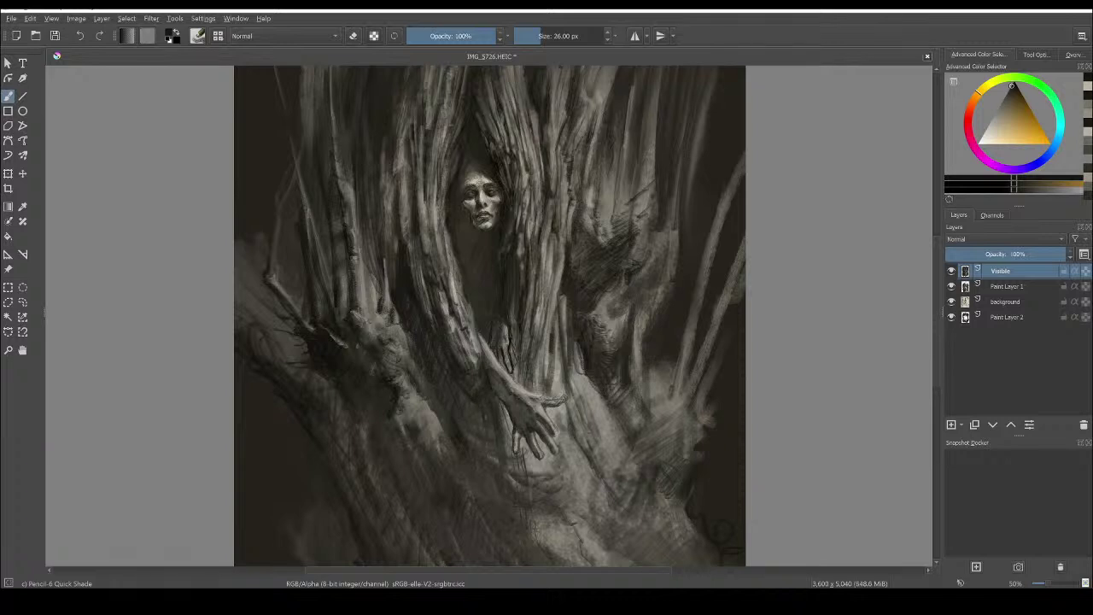
# Sample muted dark greys and touch up the bark edge around the hollow beside and below the face
pyautogui.keyDown('ctrl'); pyautogui.click(453, 171); pyautogui.keyUp('ctrl')
pyautogui.click(455, 182)
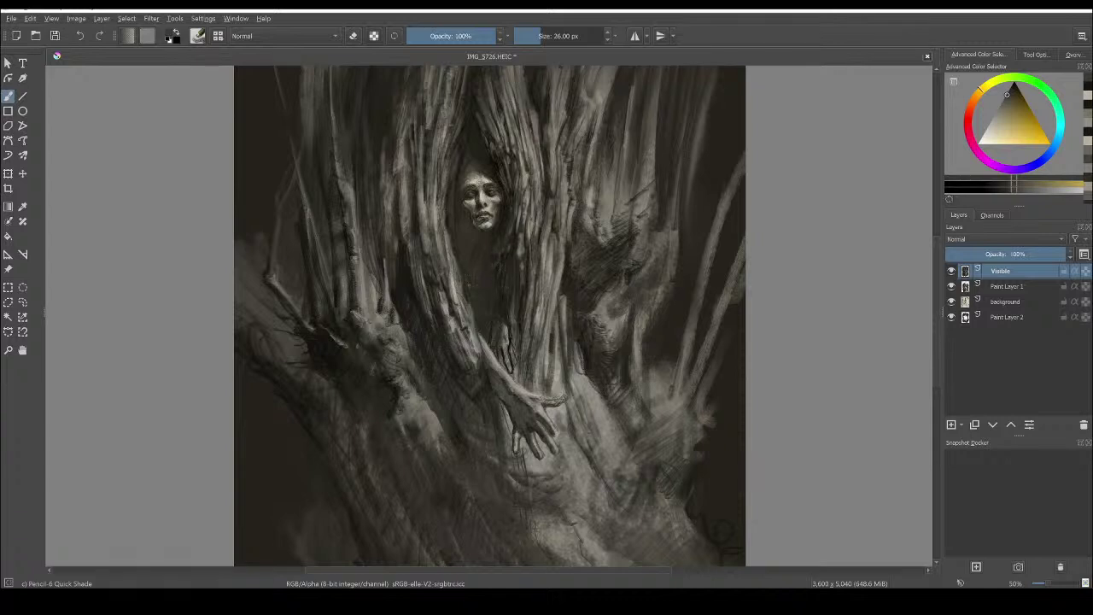
pyautogui.keyDown('ctrl'); pyautogui.click(461, 279); pyautogui.keyUp('ctrl')
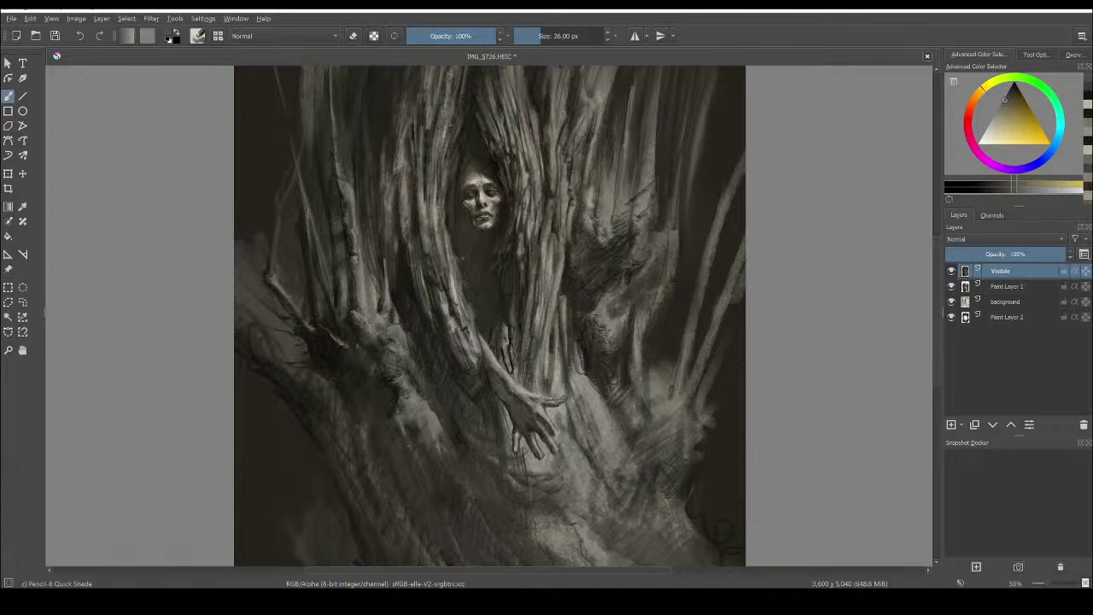
pyautogui.keyDown('ctrl'); pyautogui.click(463, 258); pyautogui.keyUp('ctrl')
# Reduce the brush to 15 px, choose a near-black colour and paint thin cracks into the bark on both sides of the face
pyautogui.press('[')
pyautogui.press('[')
pyautogui.press('[')
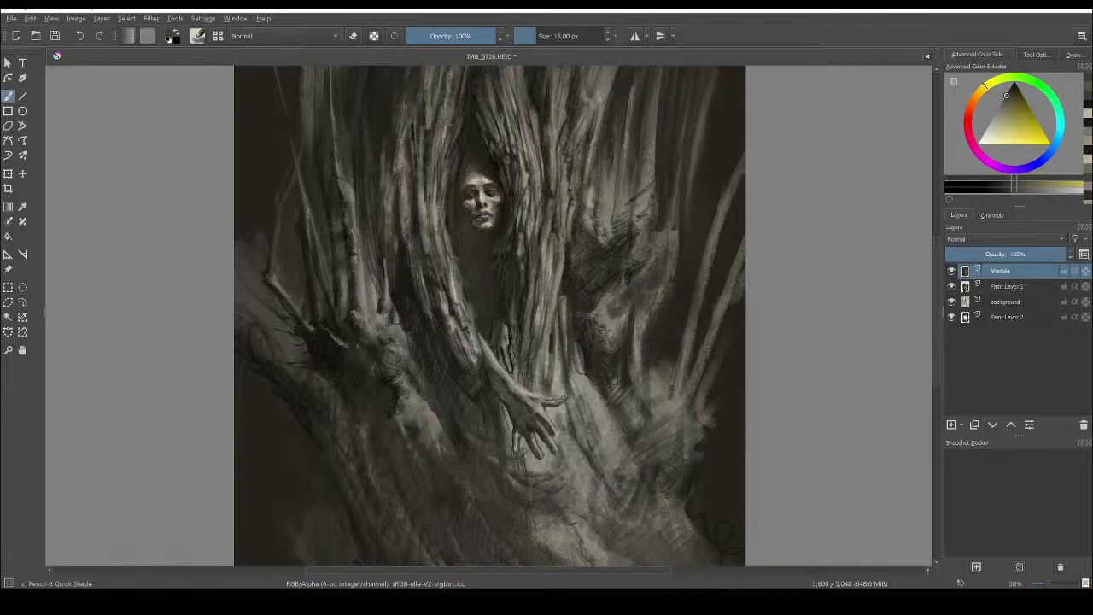
pyautogui.click(1013, 85)
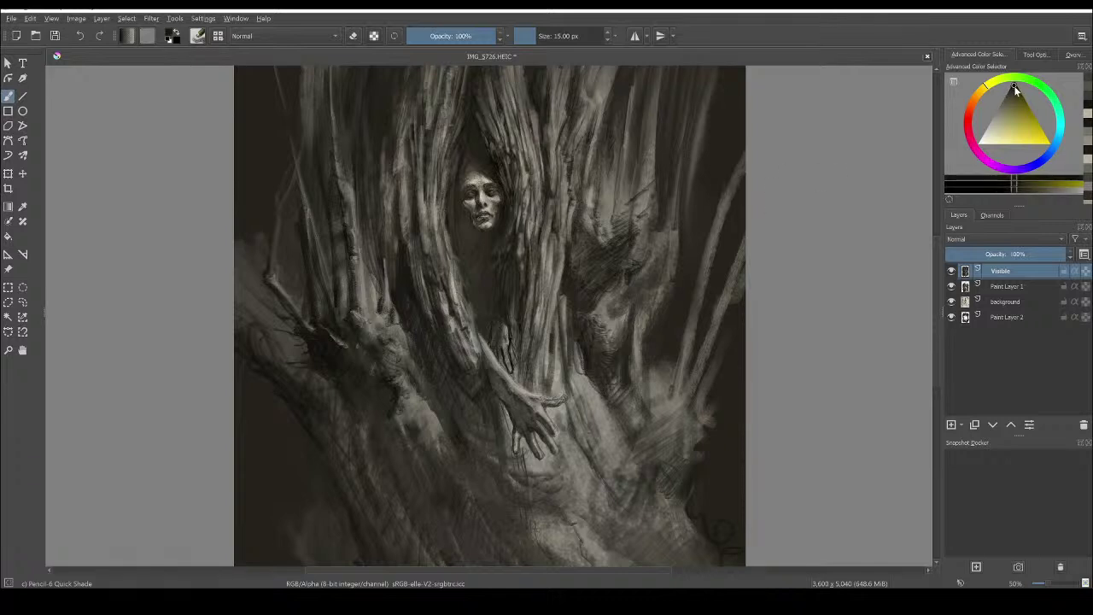
pyautogui.moveTo(429, 218); pyautogui.dragTo(429, 233)
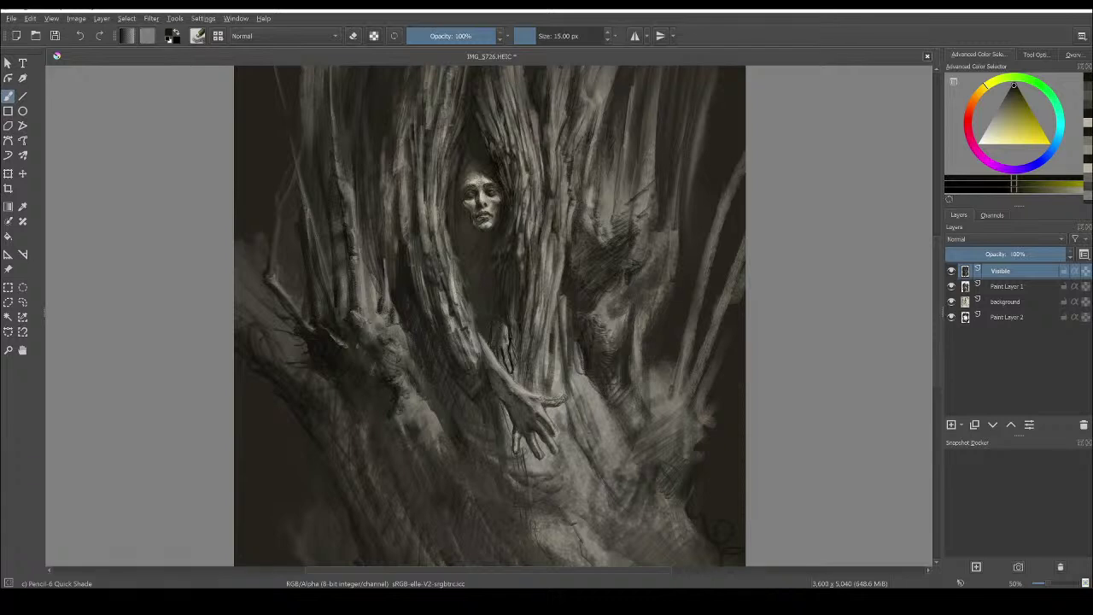
pyautogui.moveTo(423, 197); pyautogui.dragTo(424, 222)
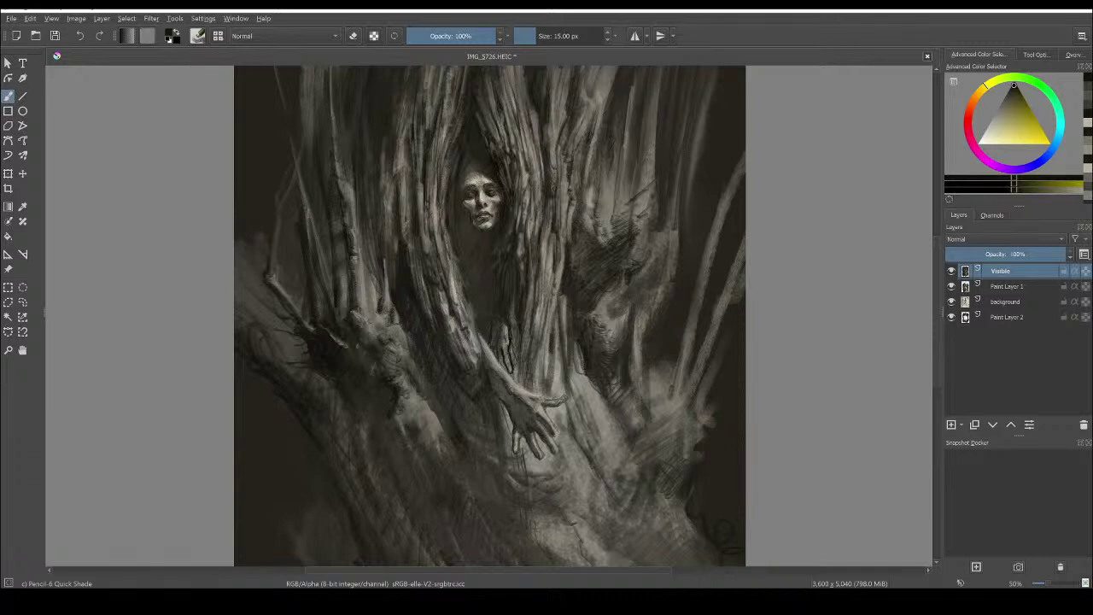
pyautogui.moveTo(553, 124); pyautogui.dragTo(552, 150)
pyautogui.moveTo(366, 288); pyautogui.dragTo(366, 309)
pyautogui.moveTo(367, 287); pyautogui.dragTo(363, 272)
# Enlarge the brush to 230 px and darken the knotted branches and roots on the tree's right side with a sampled dark brown
pyautogui.press(']')
pyautogui.press(']')
pyautogui.press(']')
pyautogui.press(']')
pyautogui.press(']')
pyautogui.hotkey('ctrl', '-')
pyautogui.hotkey('ctrl', '-')
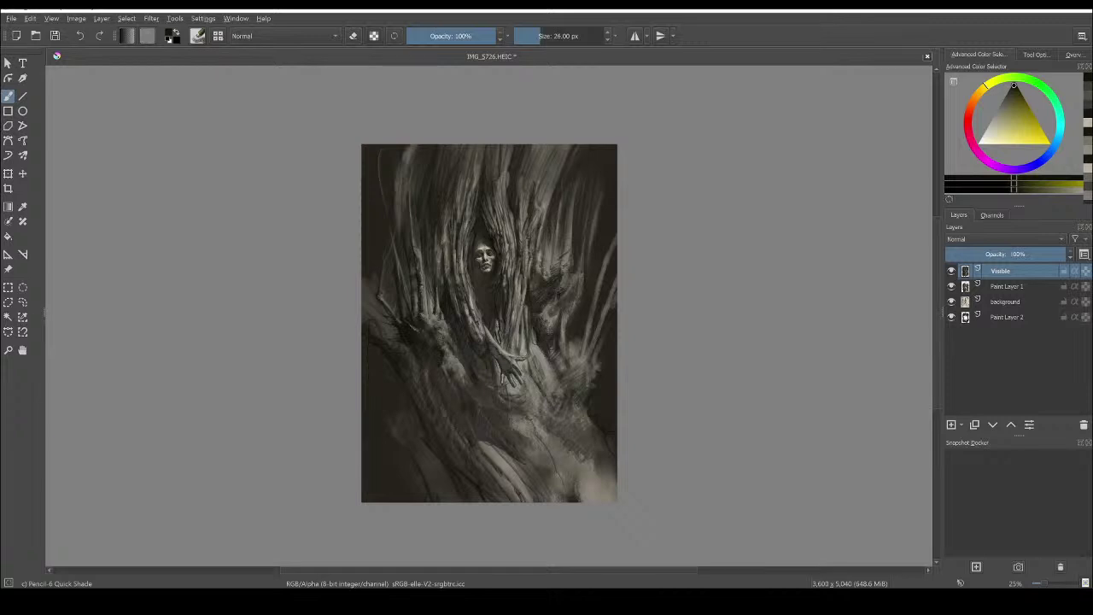
pyautogui.keyDown('ctrl'); pyautogui.click(585, 318); pyautogui.keyUp('ctrl')
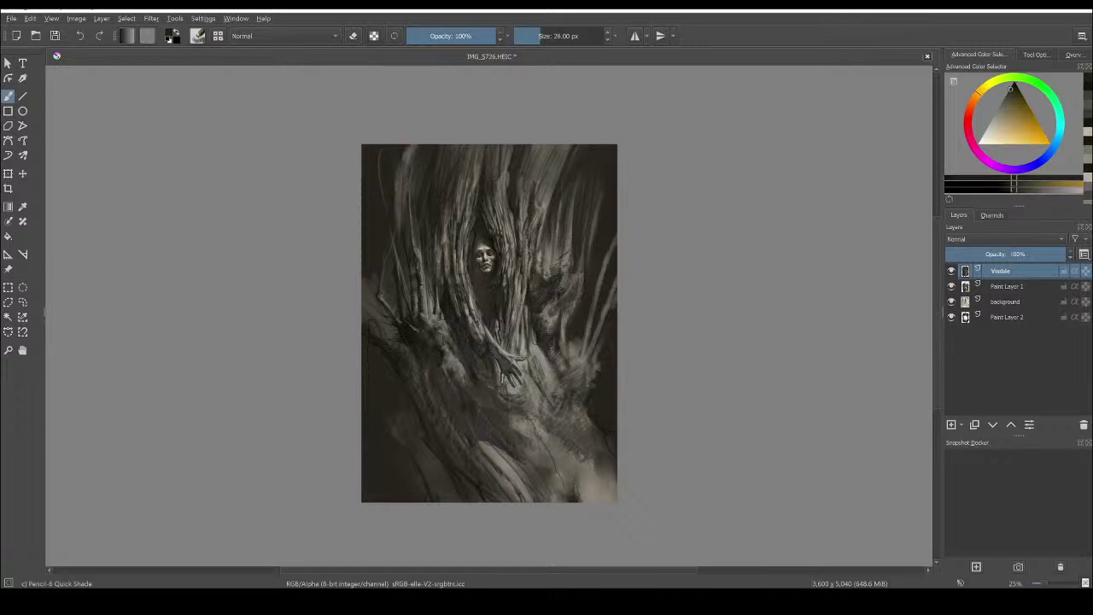
pyautogui.keyDown('shift'); pyautogui.moveTo(581, 311); pyautogui.dragTo(649, 313); pyautogui.keyUp('shift')
pyautogui.moveTo(574, 298); pyautogui.dragTo(577, 260)
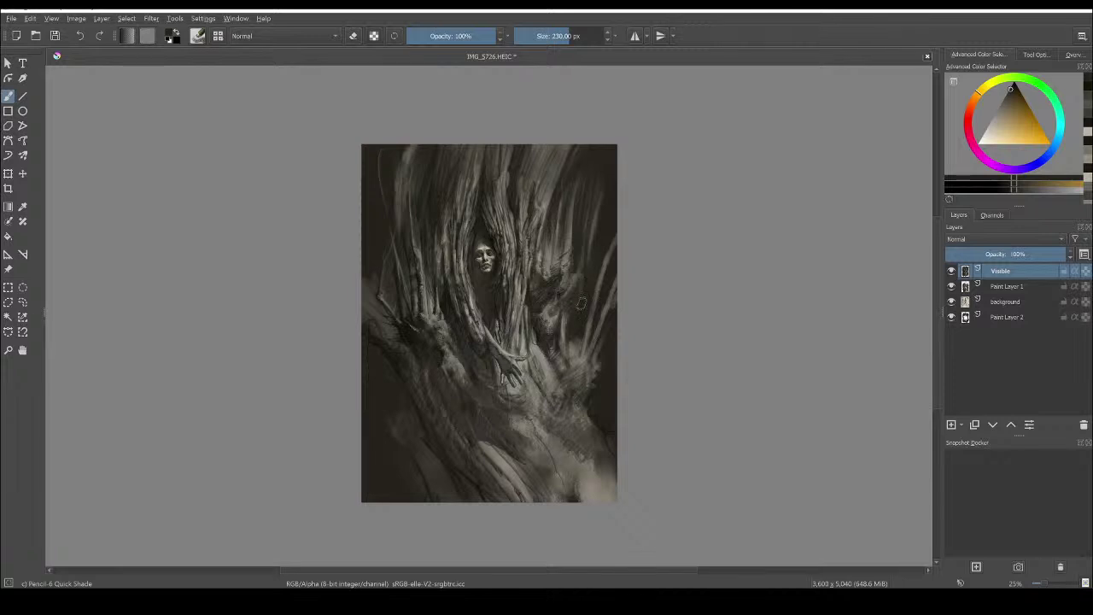
pyautogui.moveTo(554, 328)
pyautogui.mouseDown()
pyautogui.moveTo(555, 304)
pyautogui.moveTo(556, 364)
pyautogui.mouseUp()
pyautogui.moveTo(568, 308); pyautogui.dragTo(569, 357)
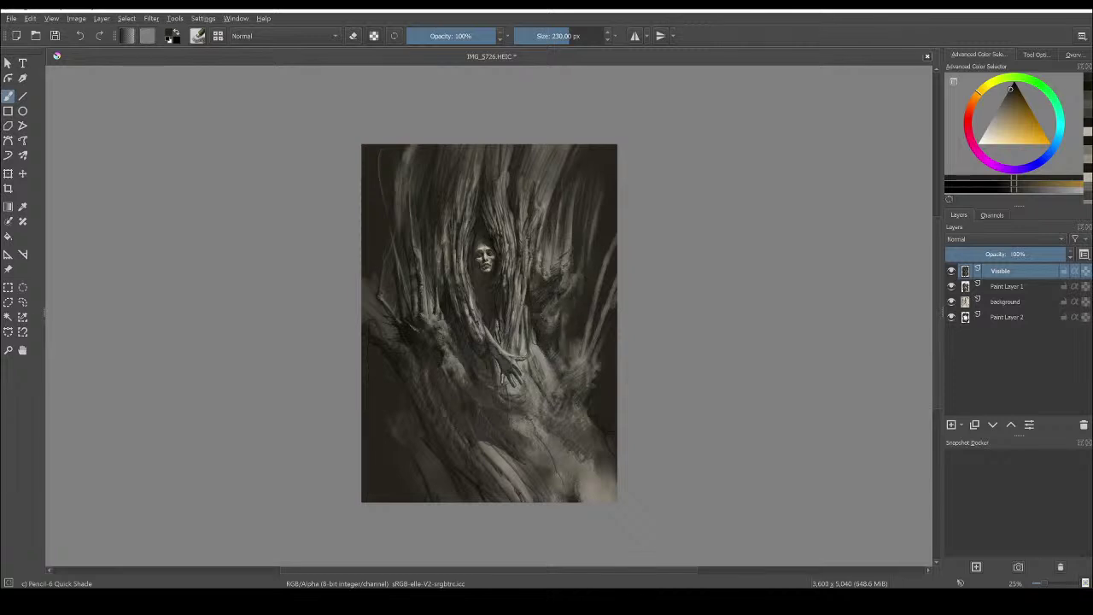
pyautogui.moveTo(582, 402); pyautogui.dragTo(577, 384)
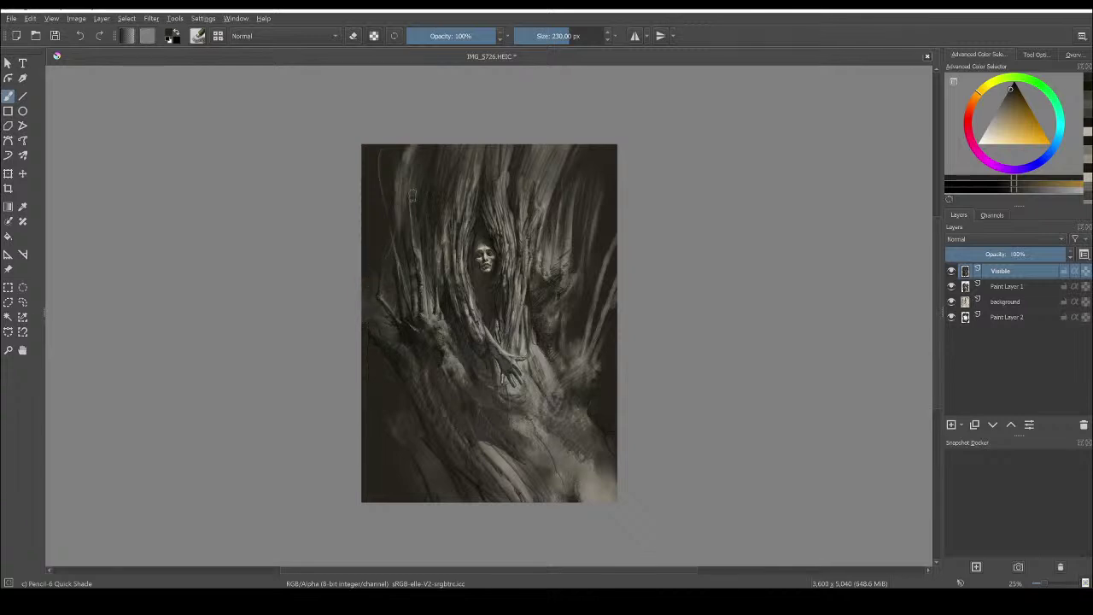
# Fade the upper-left branches into the background with broad strokes of sampled dark tones
pyautogui.moveTo(401, 224)
pyautogui.mouseDown()
pyautogui.moveTo(395, 179)
pyautogui.moveTo(414, 145)
pyautogui.mouseUp()
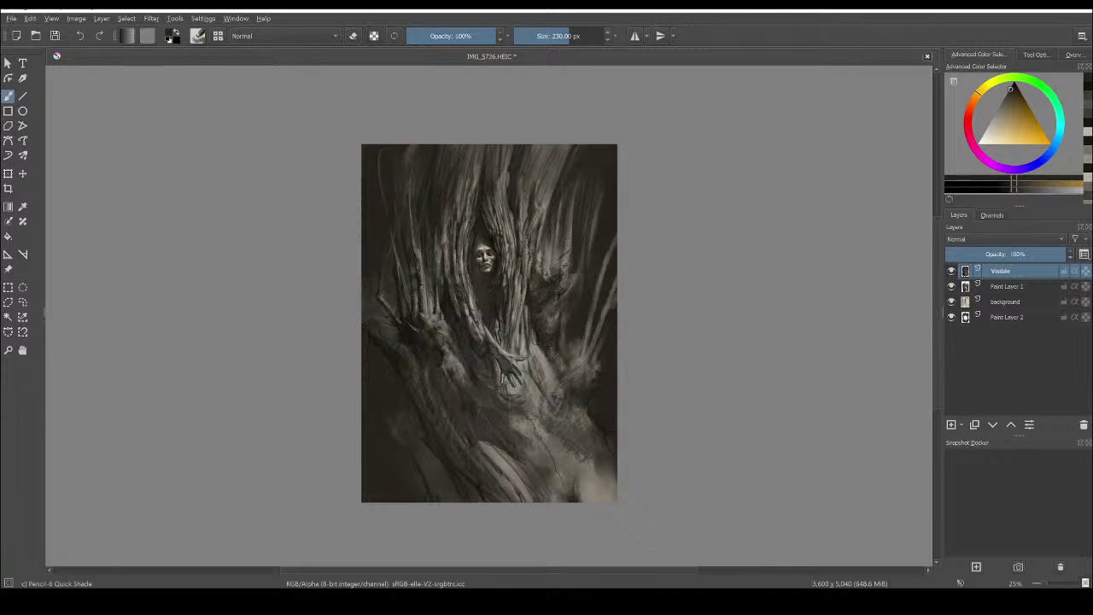
pyautogui.keyDown('ctrl'); pyautogui.click(519, 324); pyautogui.keyUp('ctrl')
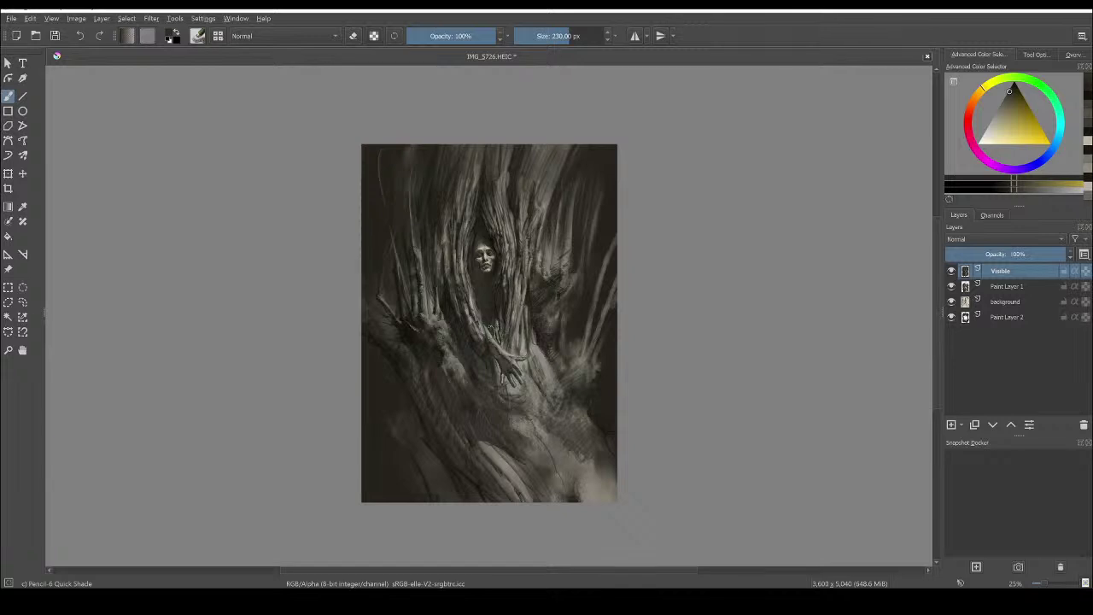
pyautogui.keyDown('ctrl'); pyautogui.click(388, 174); pyautogui.keyUp('ctrl')
pyautogui.moveTo(390, 174)
pyautogui.mouseDown()
pyautogui.moveTo(408, 147)
pyautogui.moveTo(403, 193)
pyautogui.mouseUp()
# Sample a dark brown and subdue the bottom roots, the upper-right branches and the bark left of the face
pyautogui.keyDown('ctrl'); pyautogui.click(425, 208); pyautogui.keyUp('ctrl')
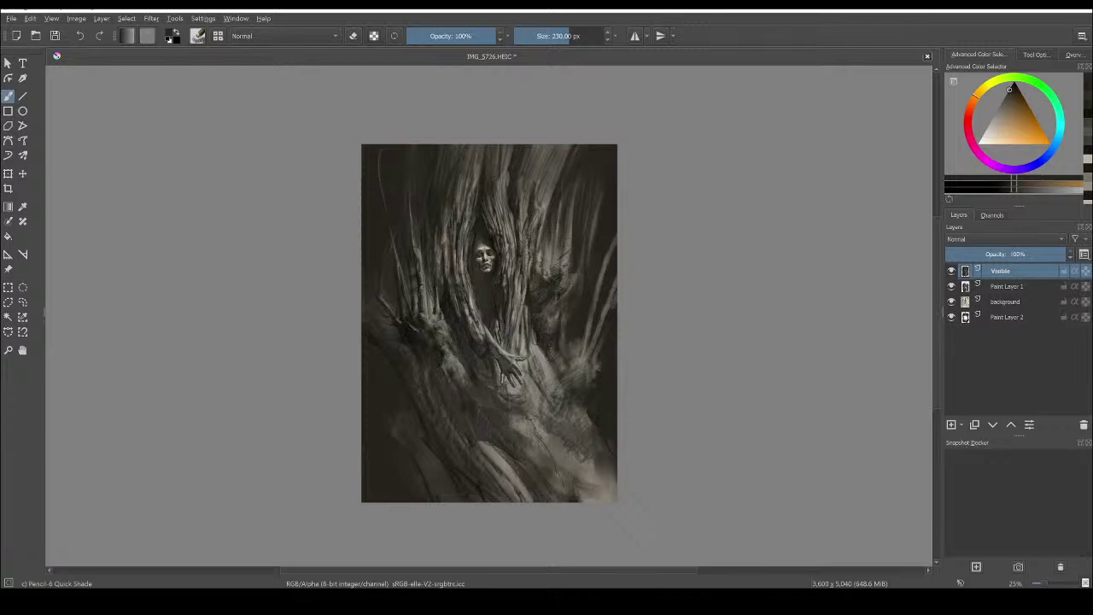
pyautogui.moveTo(526, 476); pyautogui.dragTo(508, 497)
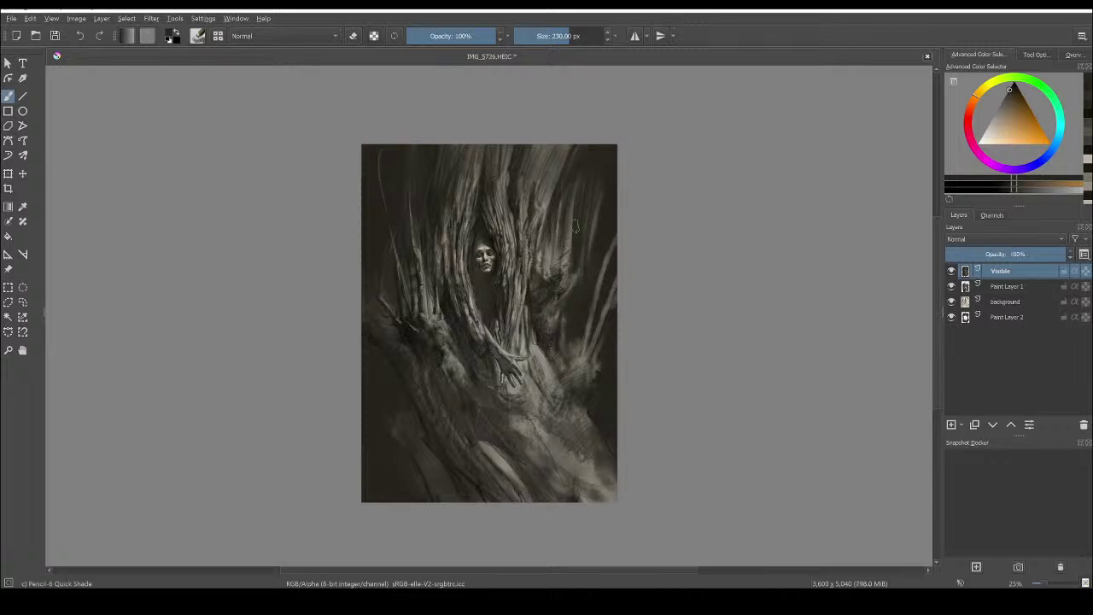
pyautogui.moveTo(562, 266); pyautogui.dragTo(586, 156)
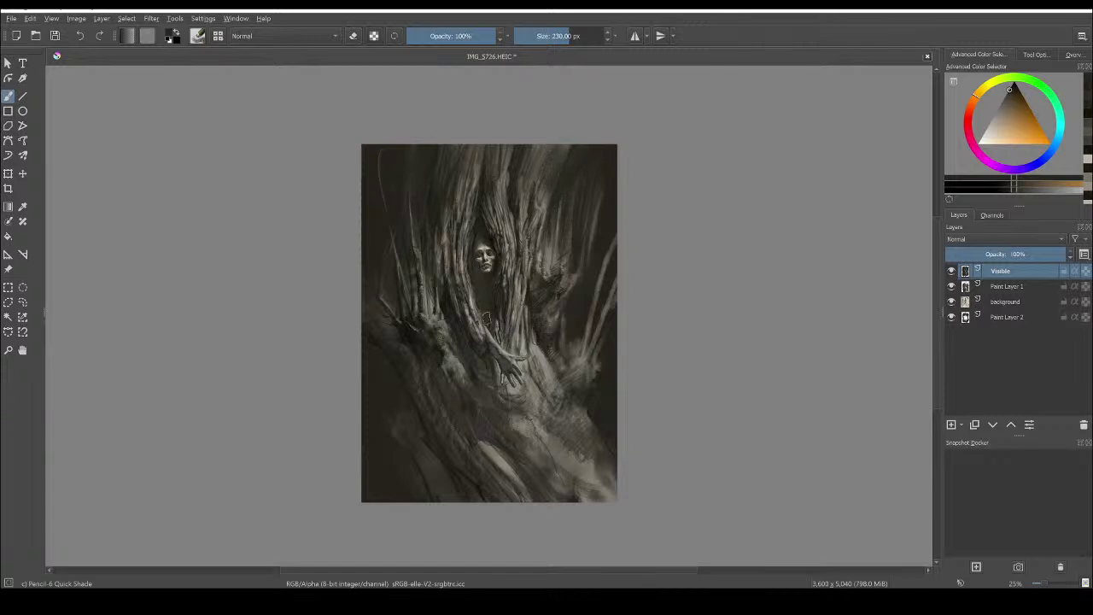
pyautogui.moveTo(438, 265); pyautogui.dragTo(435, 254)
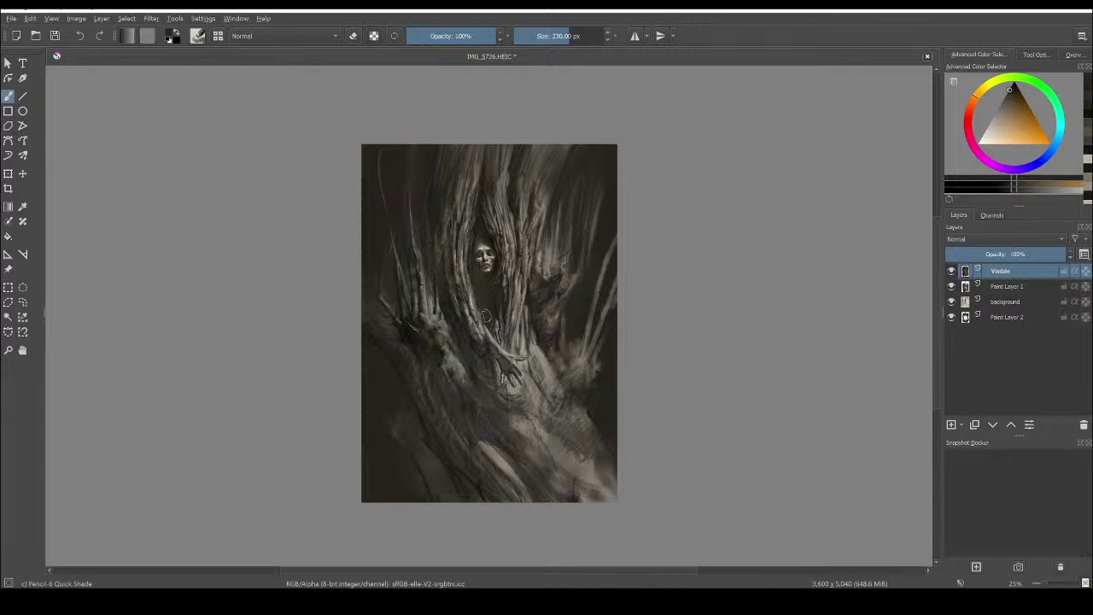
# Darken the roots right of the hand and fade the upper-right branches with sampled dark tones
pyautogui.keyDown('ctrl'); pyautogui.click(422, 370); pyautogui.keyUp('ctrl')
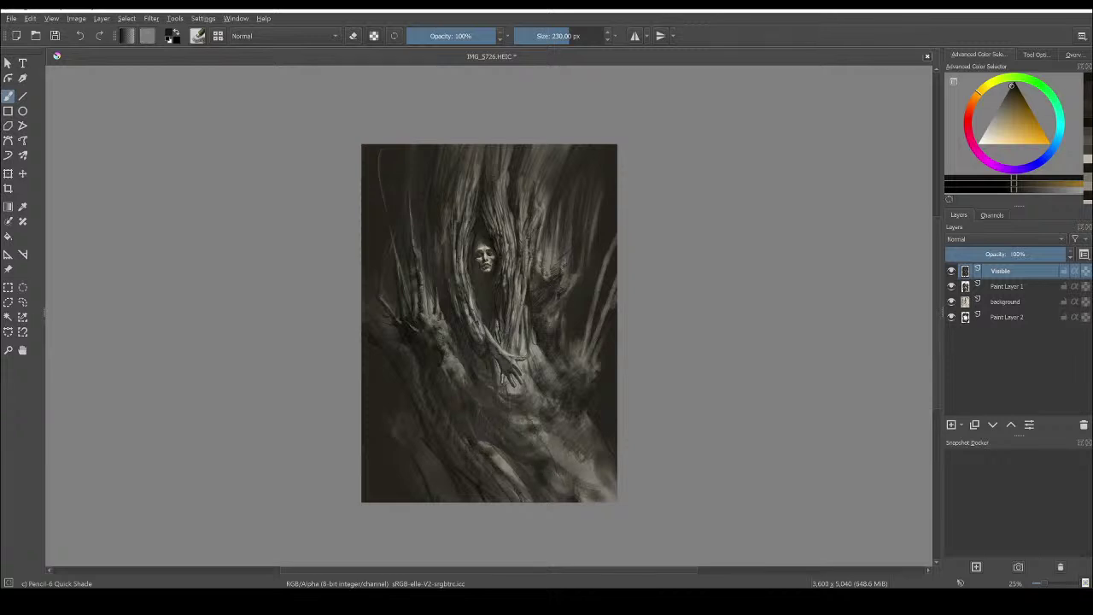
pyautogui.keyDown('ctrl'); pyautogui.click(582, 165); pyautogui.keyUp('ctrl')
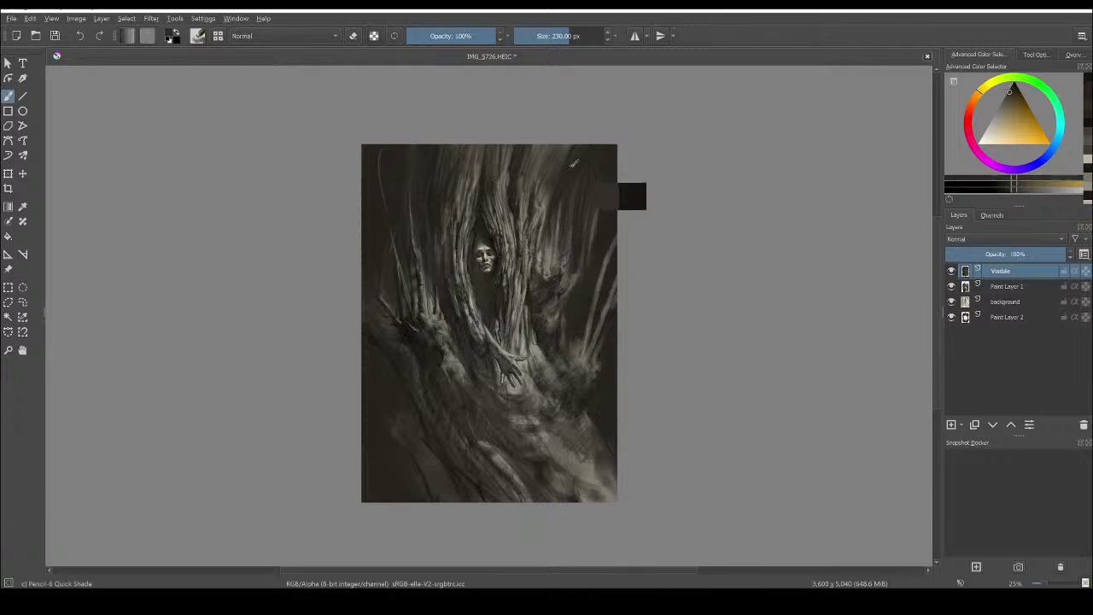
pyautogui.press('[')
pyautogui.press('[')
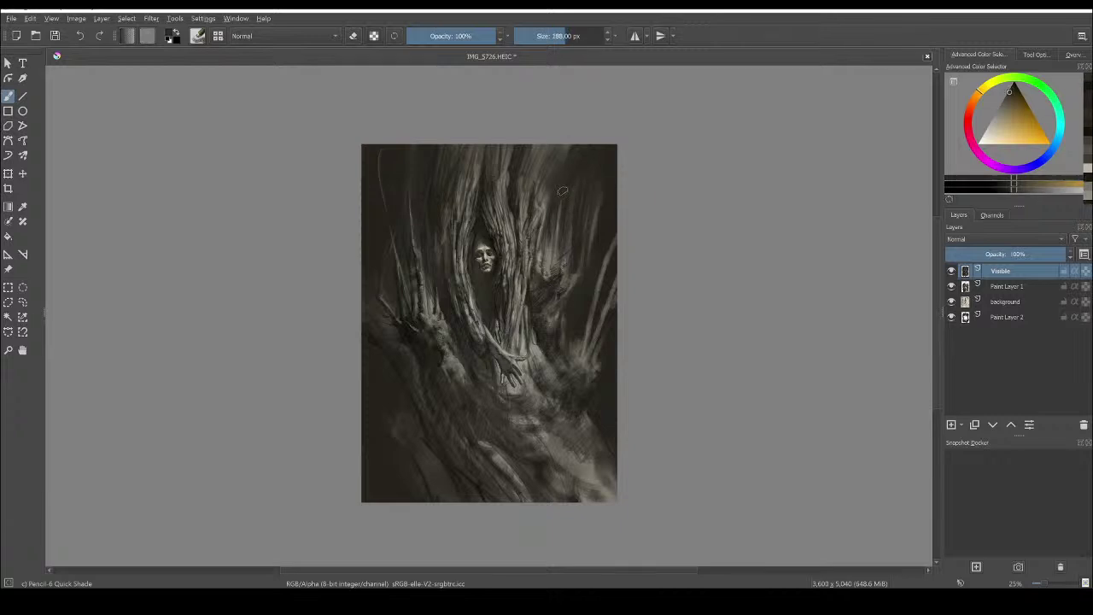
# Sample a lighter grey-brown and paint bark strokes across the upper trunk with a 176 px brush
pyautogui.keyDown('ctrl'); pyautogui.click(557, 171); pyautogui.keyUp('ctrl')
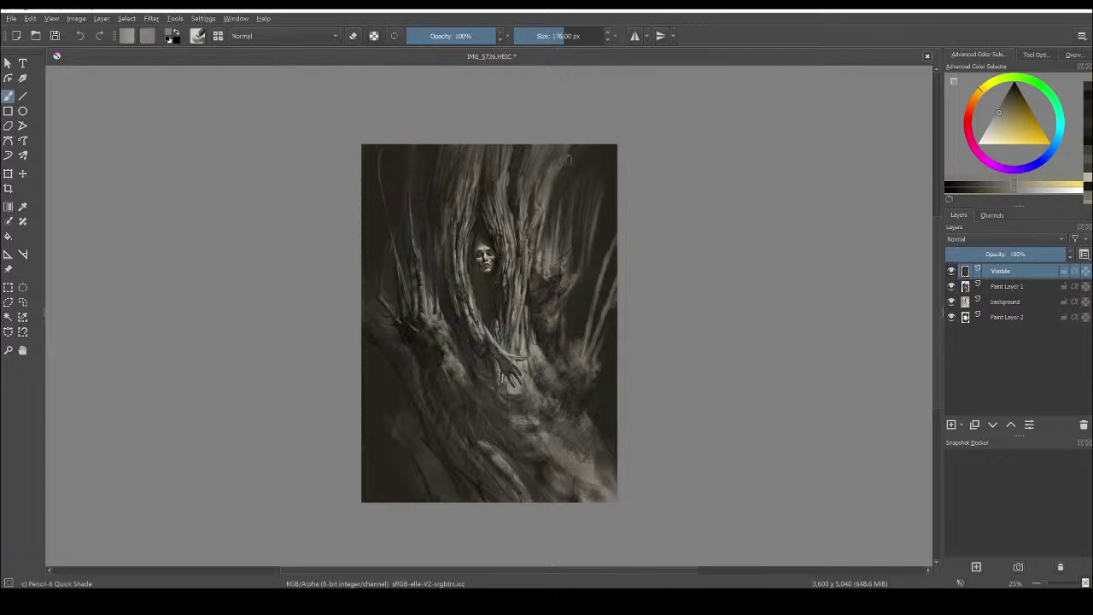
pyautogui.moveTo(550, 152); pyautogui.dragTo(541, 165)
pyautogui.moveTo(480, 183); pyautogui.dragTo(486, 156)
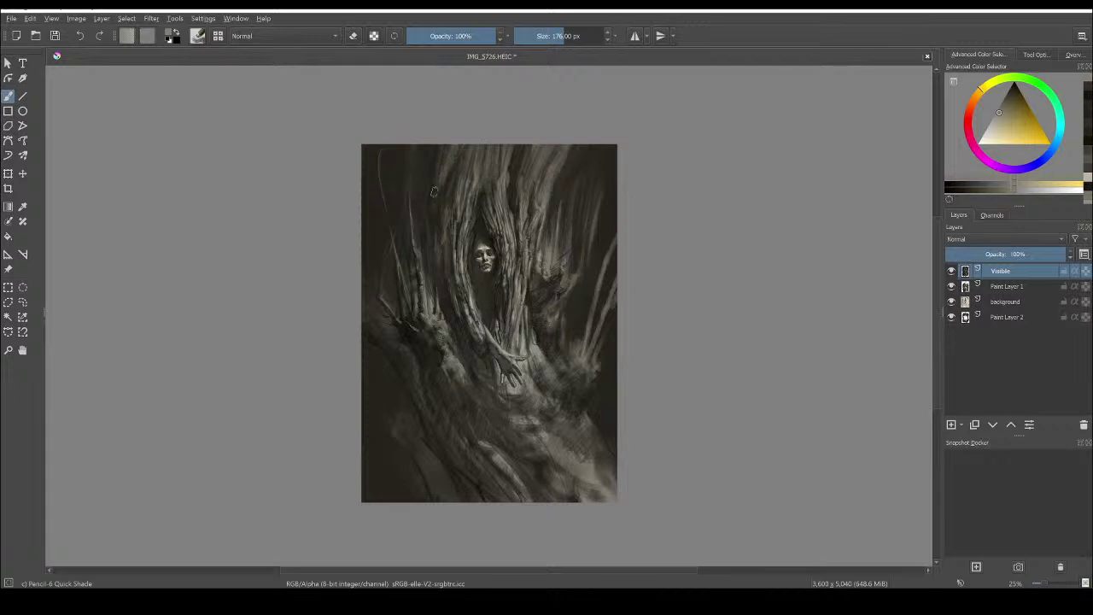
# Reduce the brush to 73 px and paint thin vertical branches and short twigs around the tree's left knot
pyautogui.press('[')
pyautogui.press('[')
pyautogui.press('[')
pyautogui.press('[')
pyautogui.press('[')
pyautogui.press('[')
pyautogui.press('[')
pyautogui.press('[')
pyautogui.press('[')
pyautogui.press('[')
pyautogui.press('[')
pyautogui.press('[')
pyautogui.press('[')
pyautogui.moveTo(412, 156); pyautogui.dragTo(415, 249)
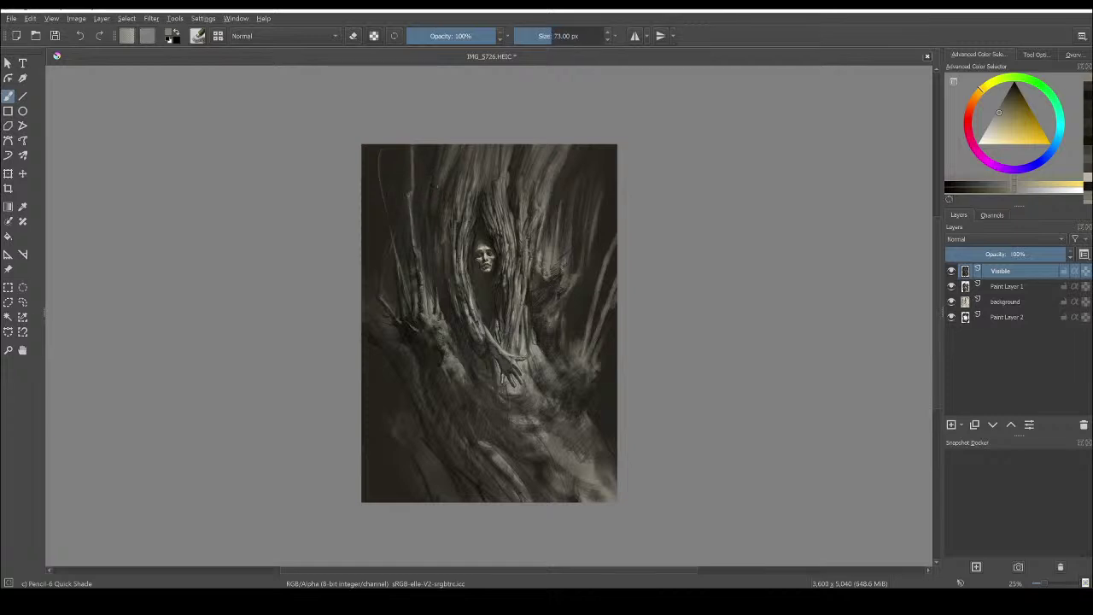
pyautogui.moveTo(414, 161); pyautogui.dragTo(414, 190)
pyautogui.moveTo(403, 251); pyautogui.dragTo(402, 166)
pyautogui.moveTo(439, 300); pyautogui.dragTo(439, 282)
pyautogui.moveTo(407, 340)
pyautogui.mouseDown()
pyautogui.moveTo(386, 334)
pyautogui.moveTo(407, 352)
pyautogui.mouseUp()
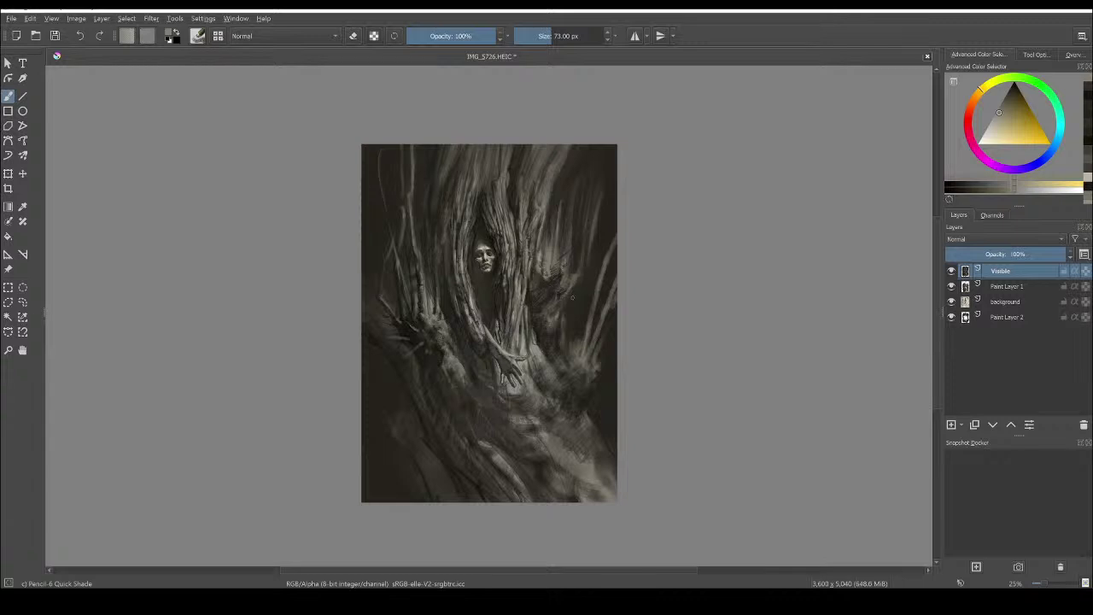
# Sample dark browns and deepen the shadows around the right knot, above the face and in the roots
pyautogui.keyDown('ctrl'); pyautogui.click(571, 318); pyautogui.keyUp('ctrl')
pyautogui.moveTo(564, 331); pyautogui.dragTo(565, 345)
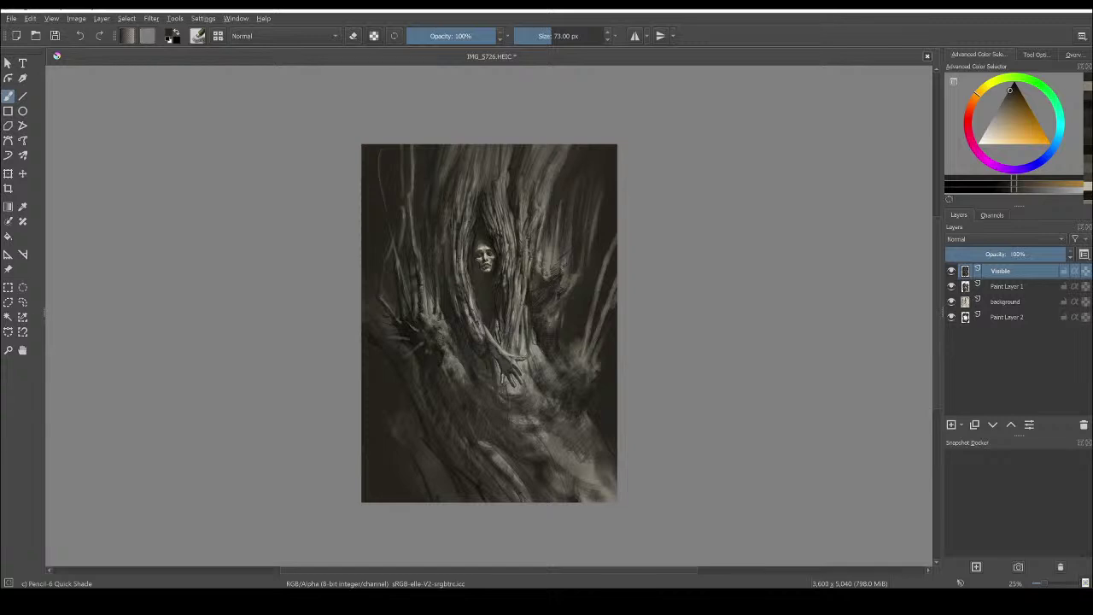
pyautogui.press('ctrl')
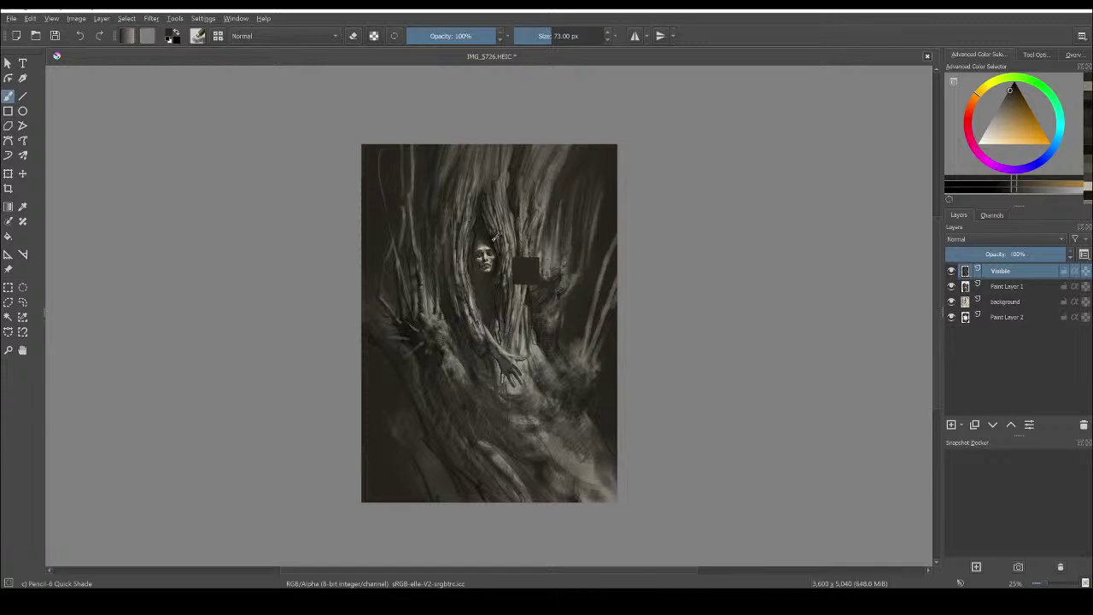
pyautogui.keyDown('ctrl'); pyautogui.click(494, 239); pyautogui.keyUp('ctrl')
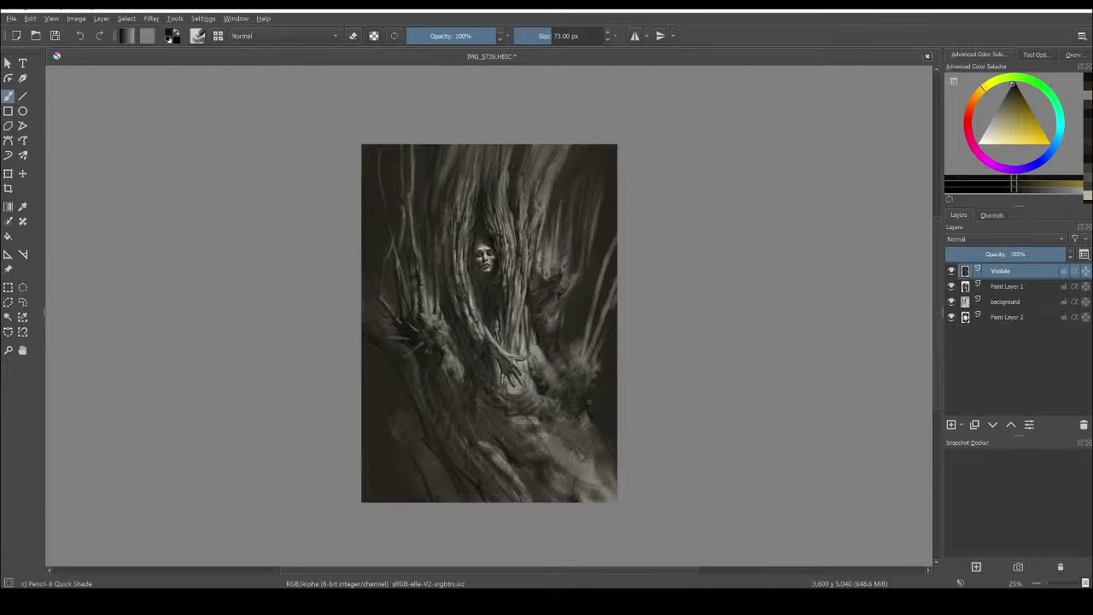
# Paint thin branches along the tree's right side with a sampled lighter tone and cut into them with sampled dark brown
pyautogui.keyDown('ctrl'); pyautogui.click(590, 394); pyautogui.keyUp('ctrl')
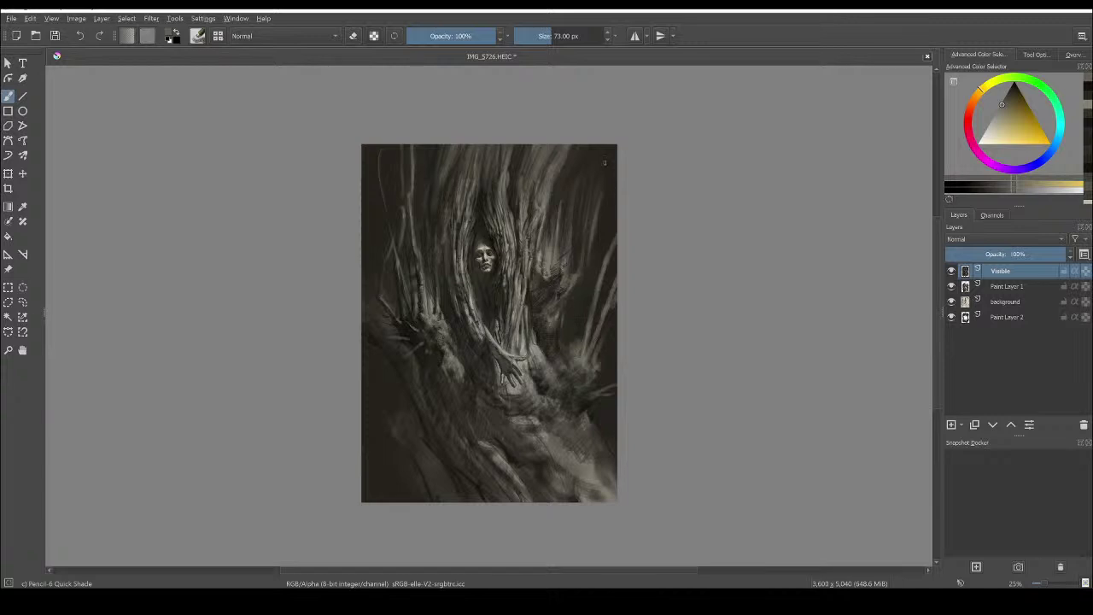
pyautogui.moveTo(604, 162); pyautogui.dragTo(588, 256)
pyautogui.keyDown('ctrl'); pyautogui.click(598, 175); pyautogui.keyUp('ctrl')
pyautogui.moveTo(592, 167); pyautogui.dragTo(588, 175)
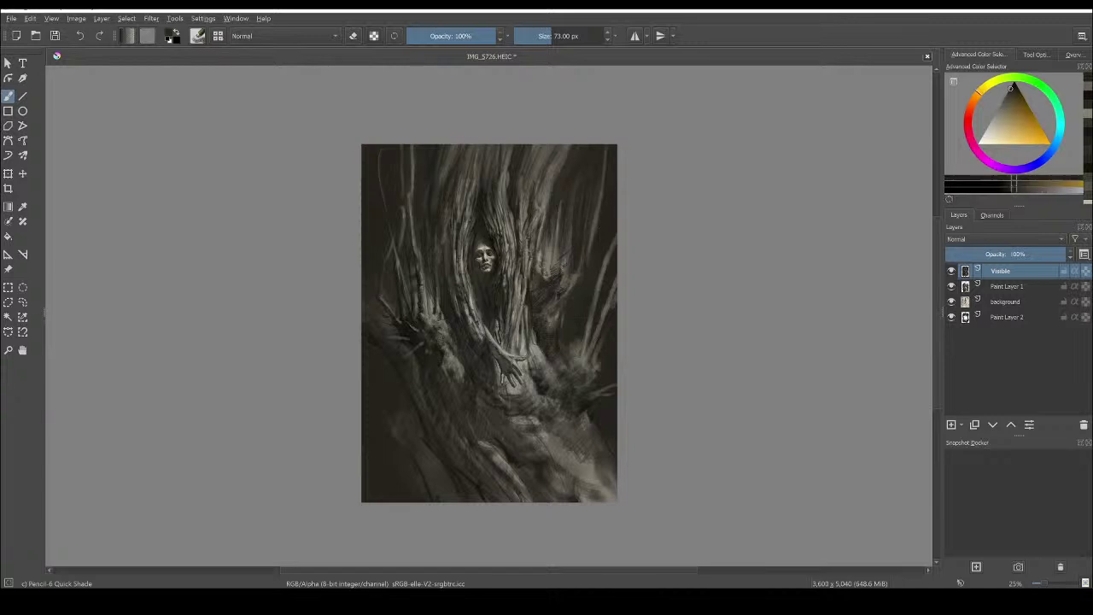
# Enlarge the brush to 230 px and use sampled dark tones to fade the upper-right branches and darken the lower-left roots
pyautogui.press(']')
pyautogui.press(']')
pyautogui.press(']')
pyautogui.press(']')
pyautogui.press(']')
pyautogui.press(']')
pyautogui.press(']')
pyautogui.press(']')
pyautogui.press(']')
pyautogui.press(']')
pyautogui.press(']')
pyautogui.press(']')
pyautogui.press(']')
pyautogui.press(']')
pyautogui.press(']')
pyautogui.press(']')
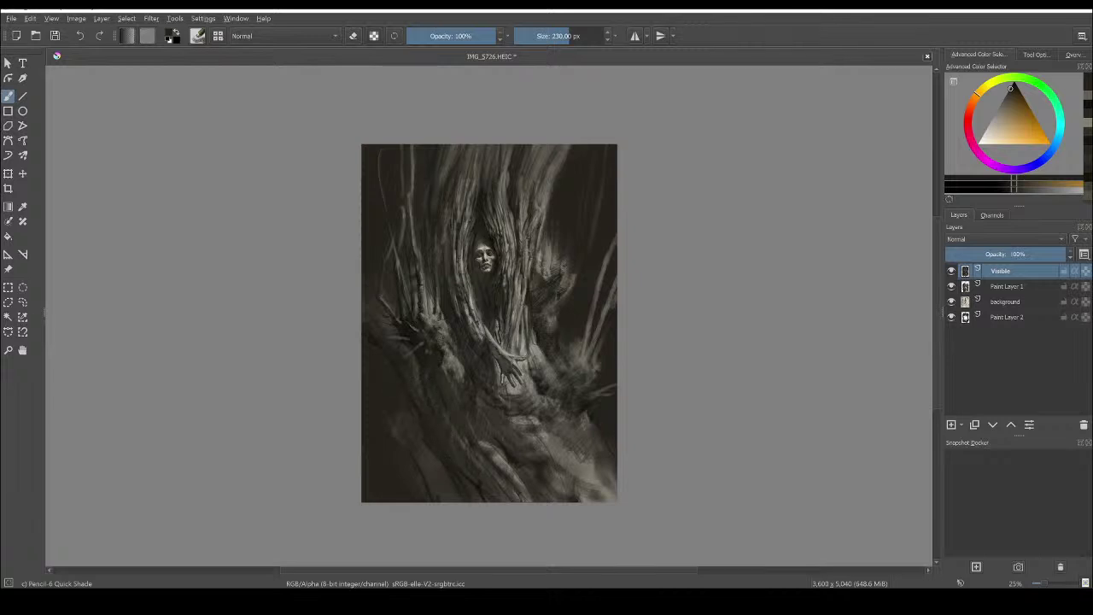
pyautogui.keyDown('ctrl'); pyautogui.click(432, 419); pyautogui.keyUp('ctrl')
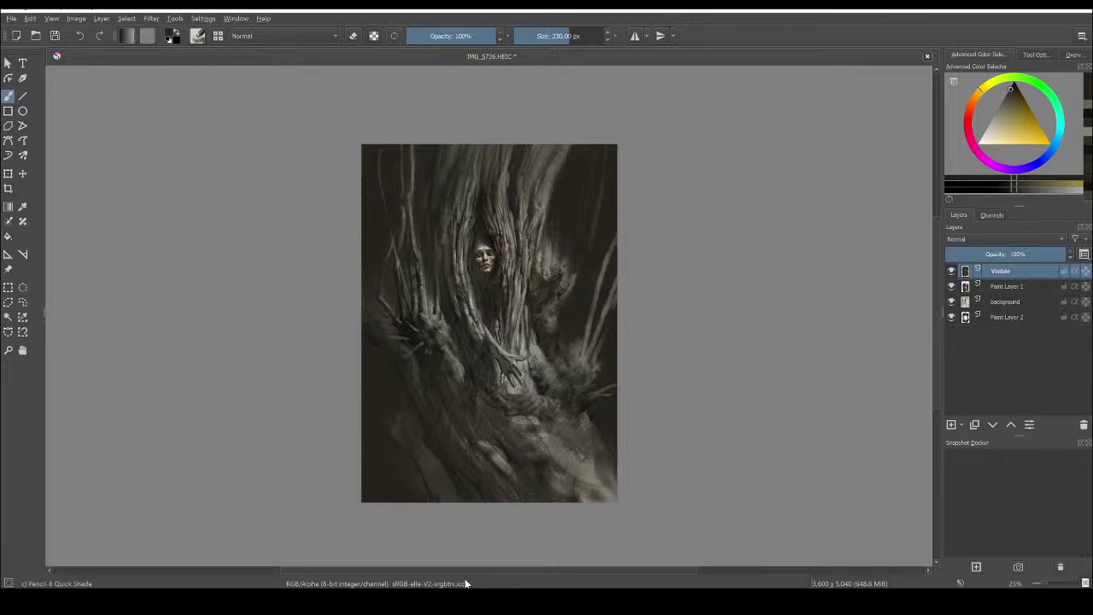
# Reduce the brush, sample a light grey from the bark above the hand and lighten the bark there and on the upper-right trunk
pyautogui.press('[')
pyautogui.press('[')
pyautogui.press('[')
pyautogui.press('[')
pyautogui.press('[')
pyautogui.press('[')
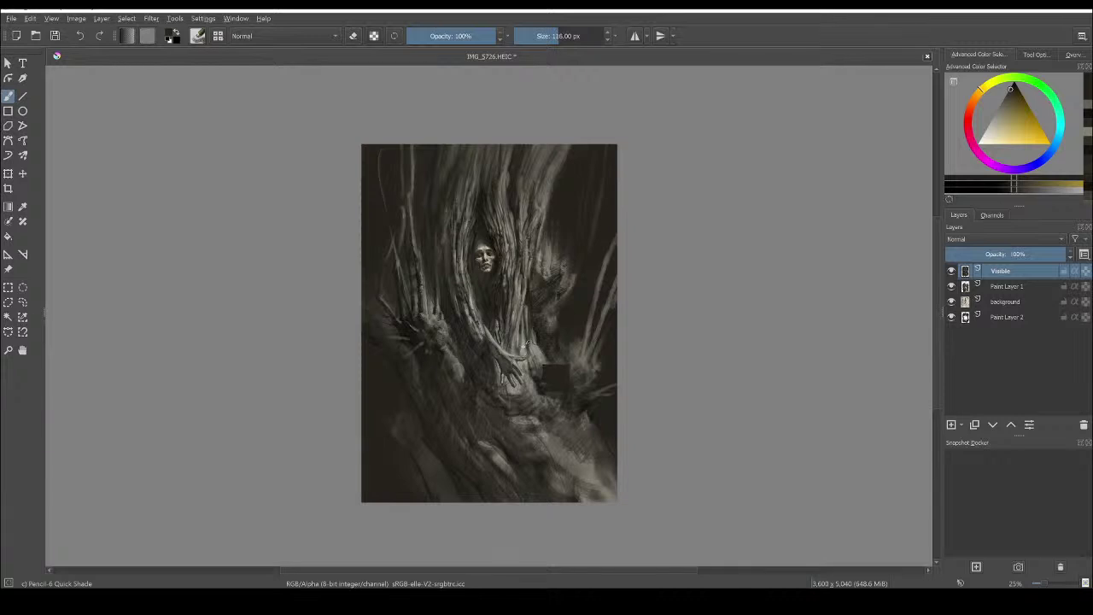
pyautogui.keyDown('ctrl'); pyautogui.click(528, 345); pyautogui.keyUp('ctrl')
pyautogui.moveTo(521, 342)
pyautogui.mouseDown()
pyautogui.moveTo(521, 330)
pyautogui.moveTo(519, 349)
pyautogui.mouseUp()
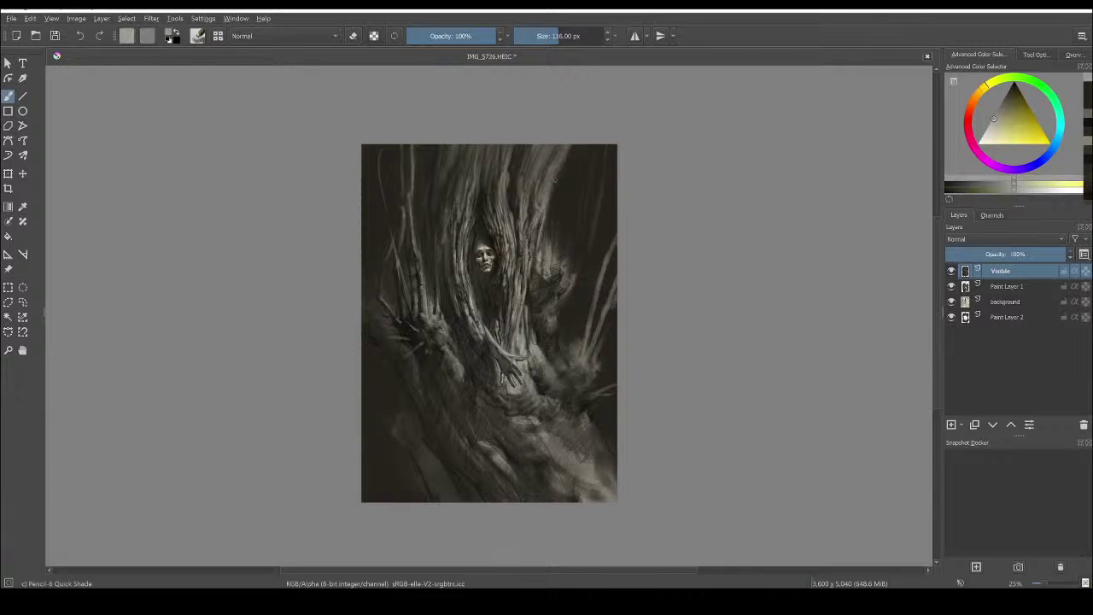
pyautogui.moveTo(540, 176)
pyautogui.mouseDown()
pyautogui.moveTo(551, 147)
pyautogui.moveTo(541, 174)
pyautogui.mouseUp()
# Reduce the brush to 78 px or smaller and paint light bark texture along the top of the trunk
pyautogui.press('[')
pyautogui.press('[')
pyautogui.press('[')
pyautogui.press('[')
pyautogui.moveTo(500, 173); pyautogui.dragTo(494, 149)
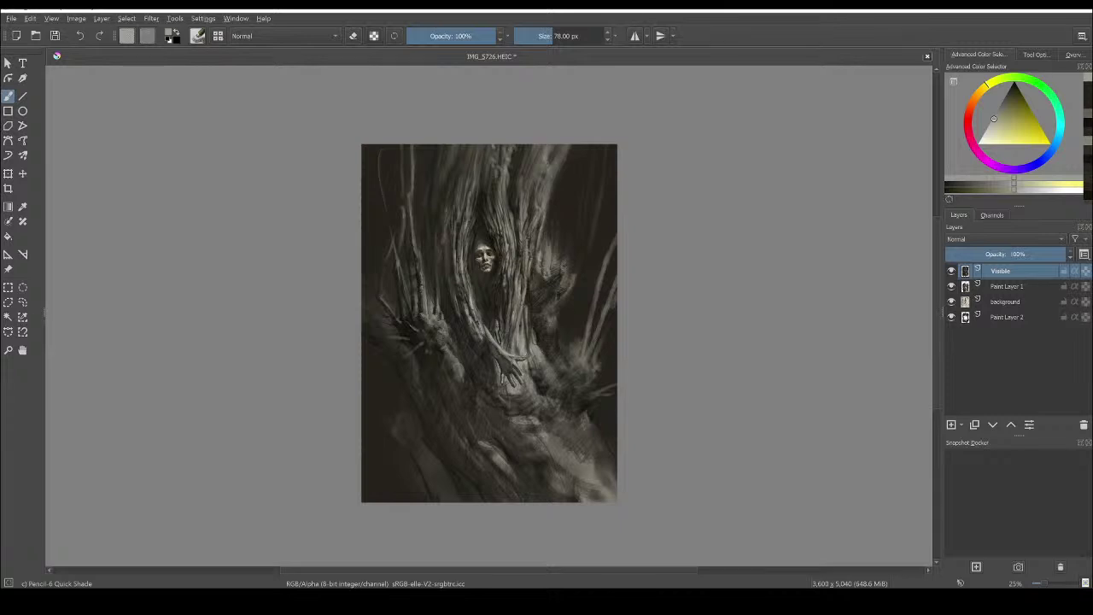
pyautogui.press('[')
pyautogui.press('[')
pyautogui.moveTo(554, 187); pyautogui.dragTo(554, 173)
# Reduce the brush to 35 px and detail the right knot and roots with fine light edges and sampled dark brown
pyautogui.press('[')
pyautogui.press('[')
pyautogui.press('[')
pyautogui.press('[')
pyautogui.press('[')
pyautogui.press('[')
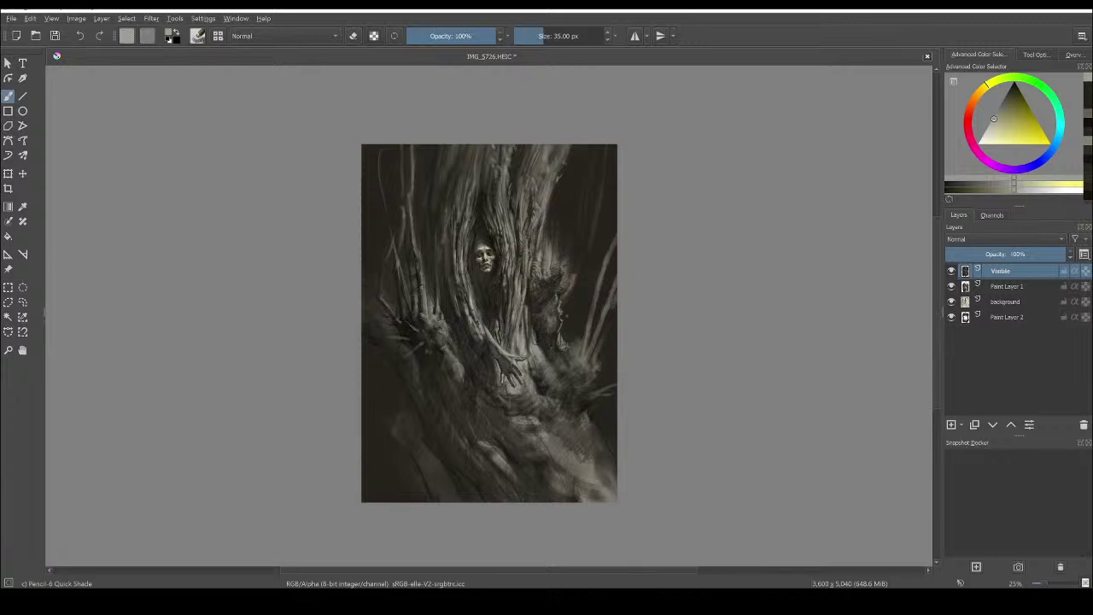
pyautogui.keyDown('ctrl'); pyautogui.click(543, 338); pyautogui.keyUp('ctrl')
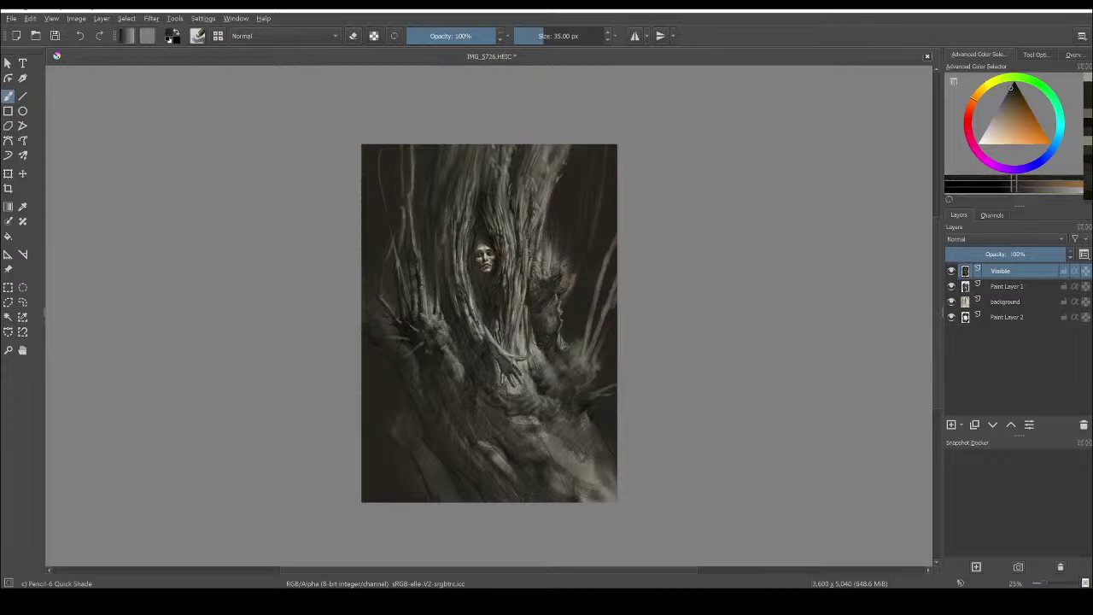
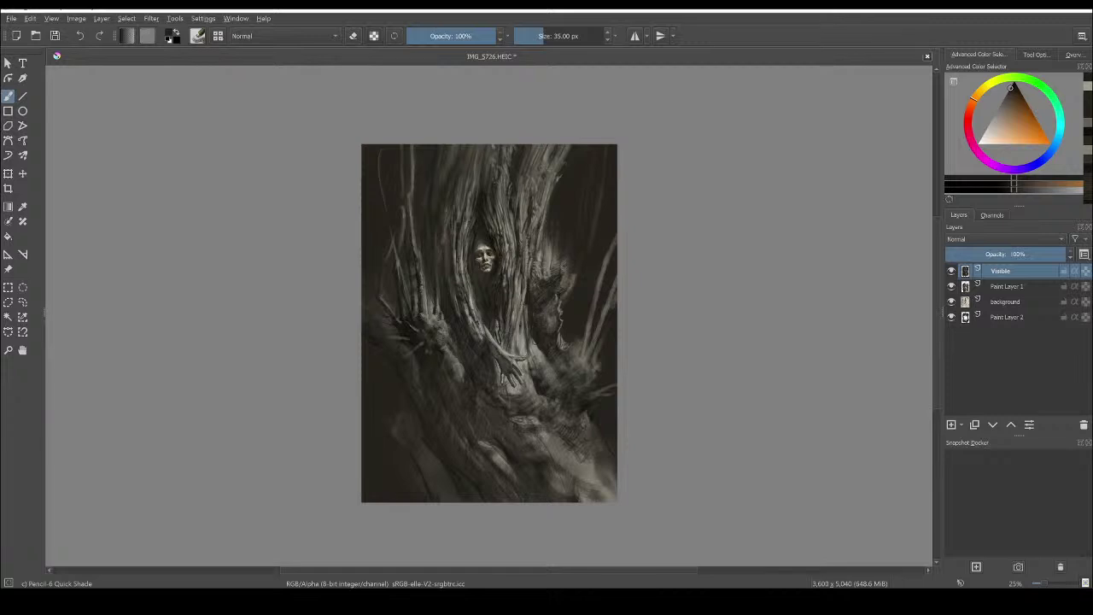
# Detail the trunk bark with sampled light and dark tones and add thin crooked twigs above the right knot
pyautogui.keyDown('ctrl'); pyautogui.click(516, 176); pyautogui.keyUp('ctrl')
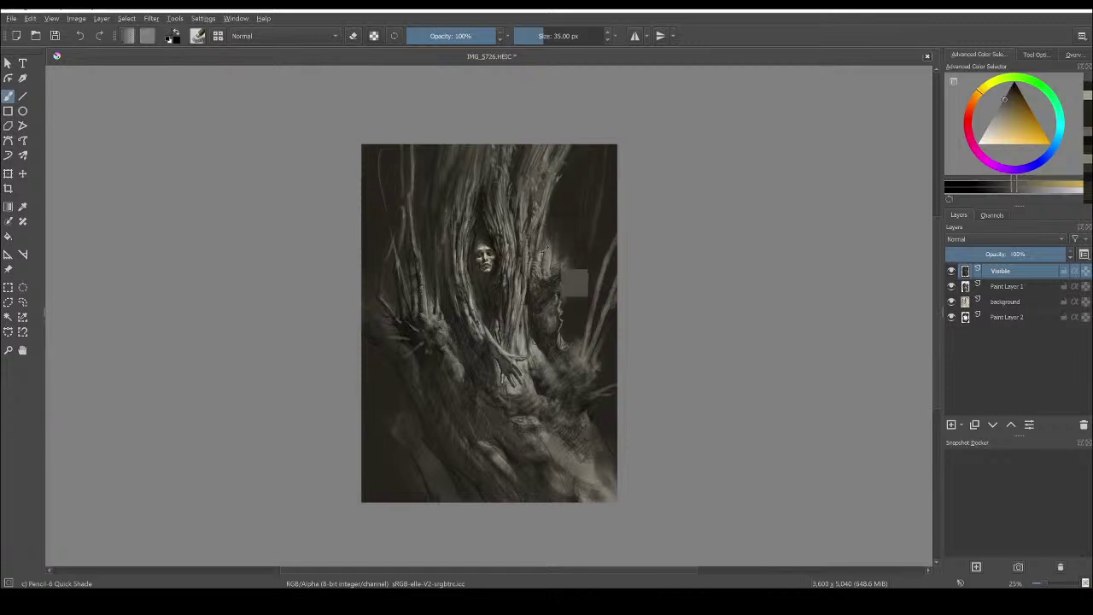
pyautogui.keyDown('ctrl'); pyautogui.click(551, 371); pyautogui.keyUp('ctrl')
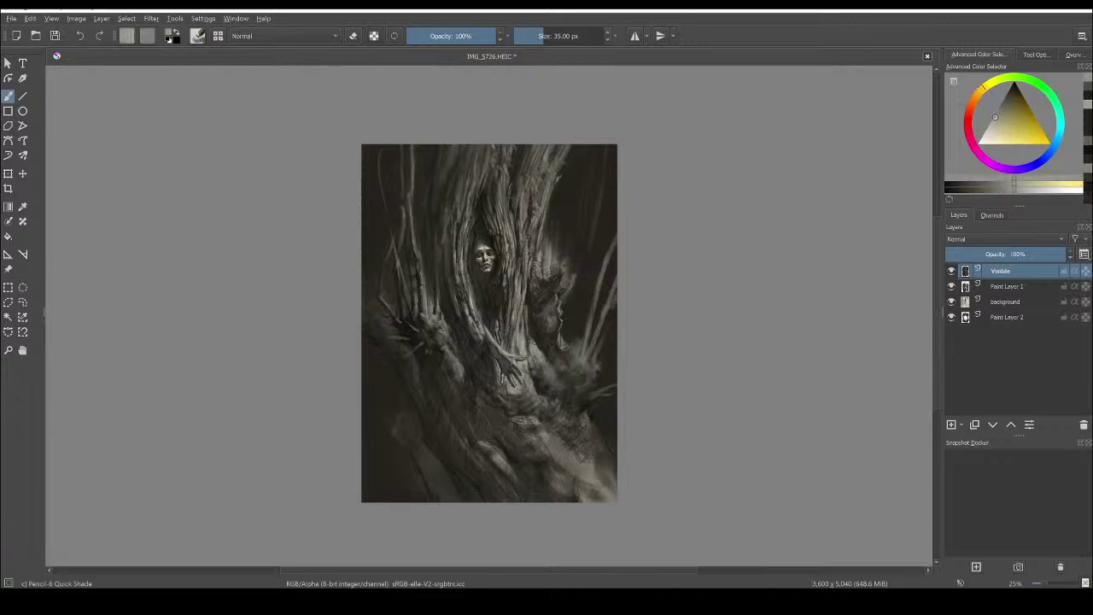
pyautogui.moveTo(482, 184); pyautogui.dragTo(483, 201)
pyautogui.moveTo(465, 195); pyautogui.dragTo(462, 173)
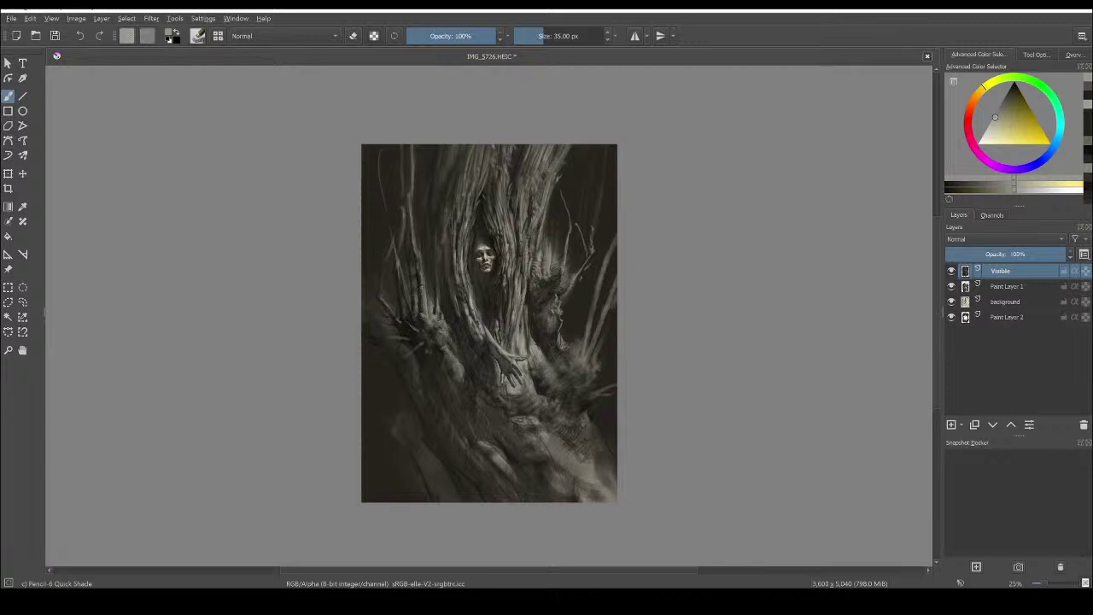
pyautogui.press('d')
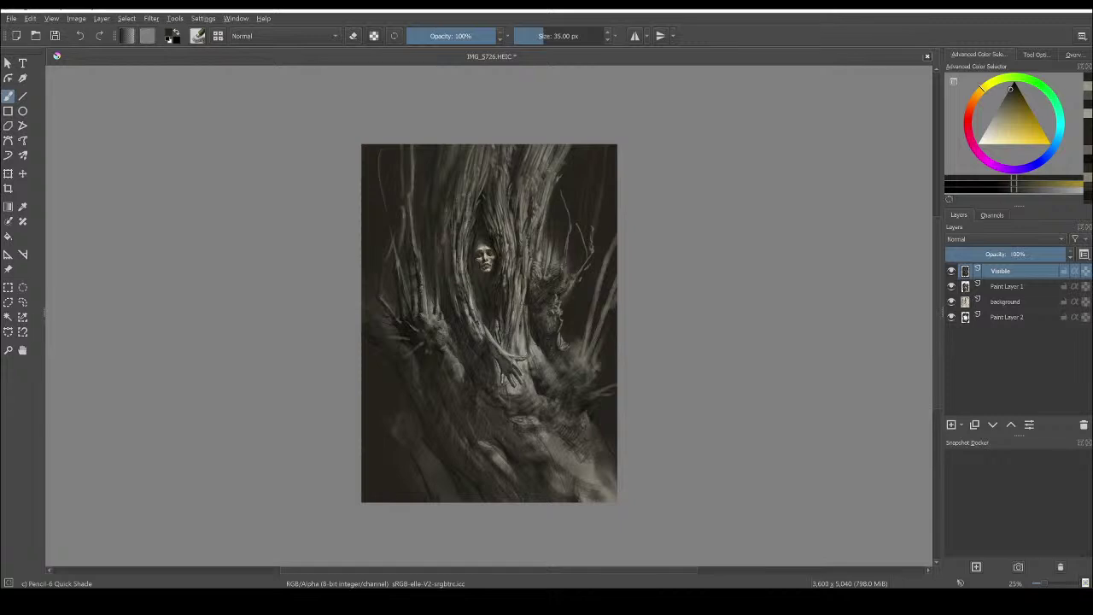
pyautogui.moveTo(525, 301); pyautogui.dragTo(527, 322)
# Sample a grey-brown from the left branches and paint long thin vertical branches across the upper-left background
pyautogui.keyDown('ctrl'); pyautogui.click(422, 272); pyautogui.keyUp('ctrl')
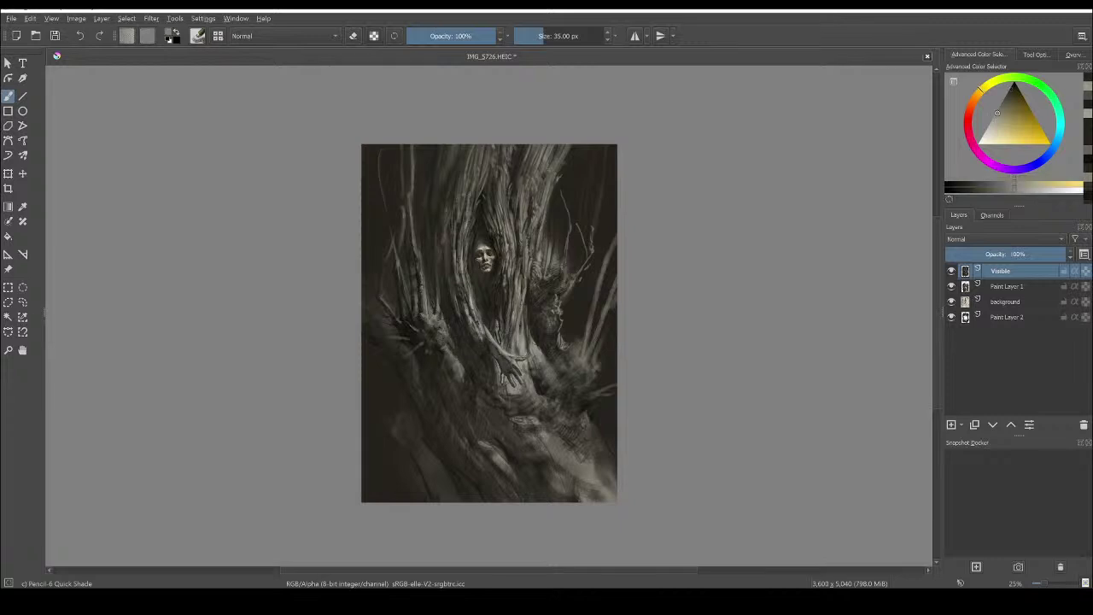
pyautogui.moveTo(423, 266); pyautogui.dragTo(418, 146)
pyautogui.moveTo(425, 207); pyautogui.dragTo(433, 307)
pyautogui.moveTo(368, 174); pyautogui.dragTo(378, 273)
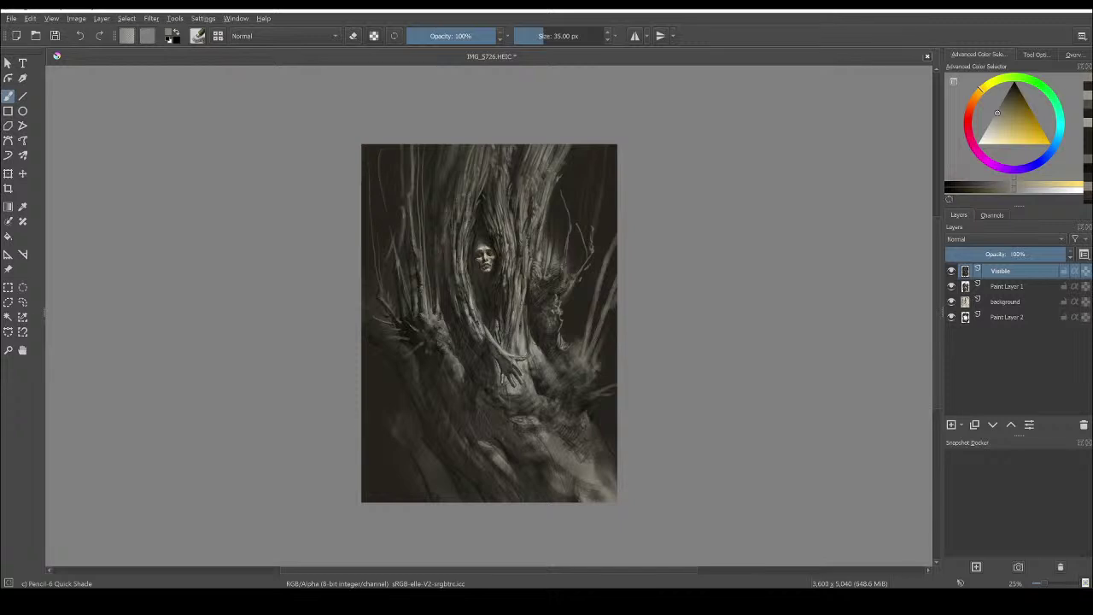
# Refine the left knot and the roots beneath it with tones sampled from the roots, background and twigs
pyautogui.keyDown('ctrl'); pyautogui.click(459, 366); pyautogui.keyUp('ctrl')
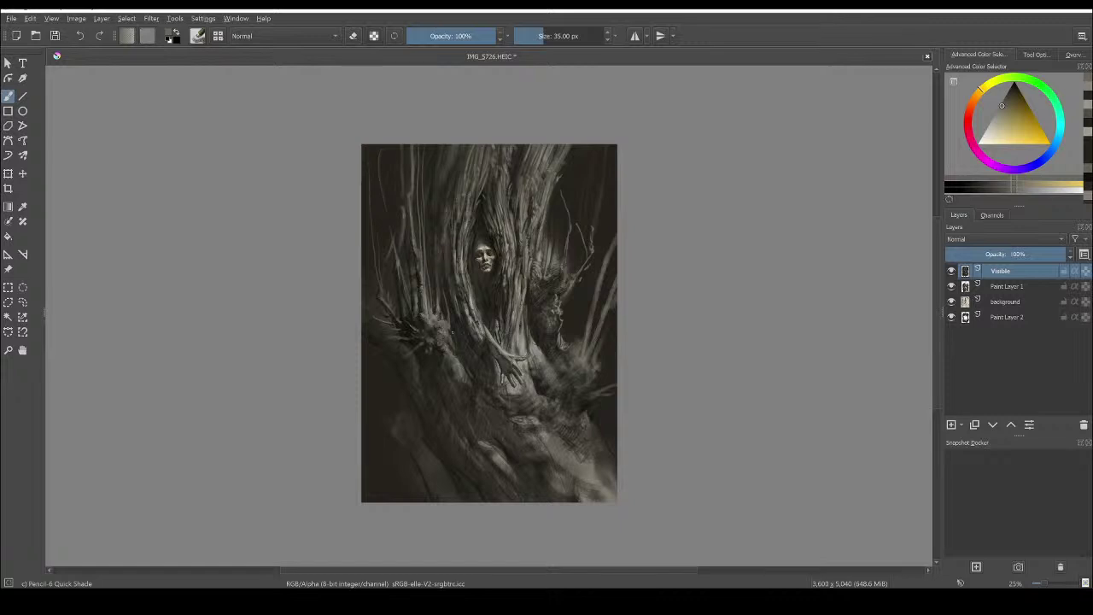
pyautogui.keyDown('ctrl'); pyautogui.click(429, 441); pyautogui.keyUp('ctrl')
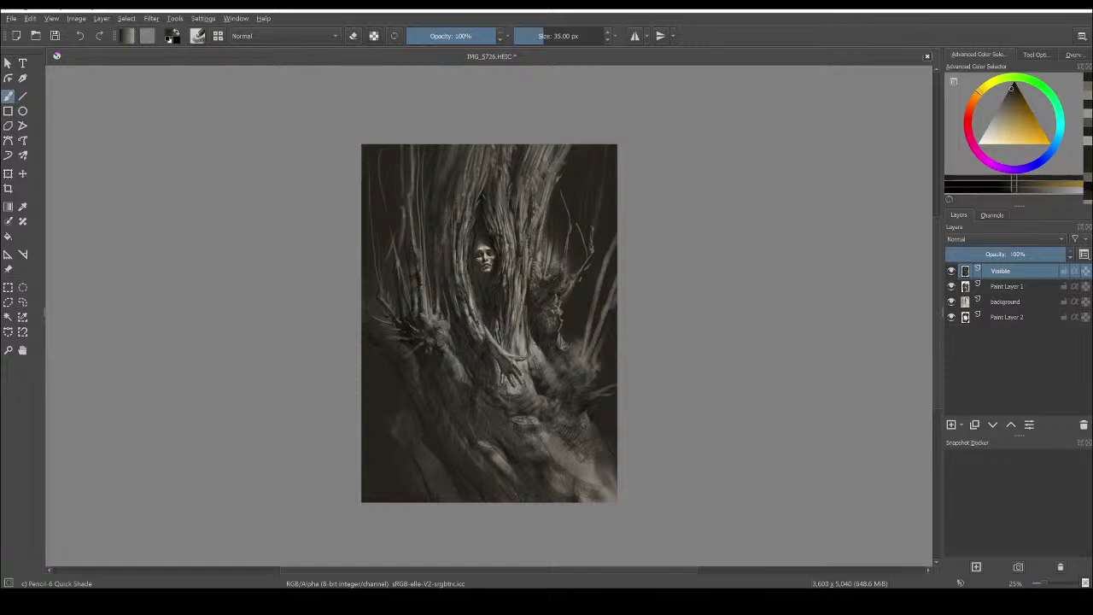
pyautogui.keyDown('ctrl'); pyautogui.click(402, 336); pyautogui.keyUp('ctrl')
pyautogui.moveTo(388, 327); pyautogui.dragTo(408, 334)
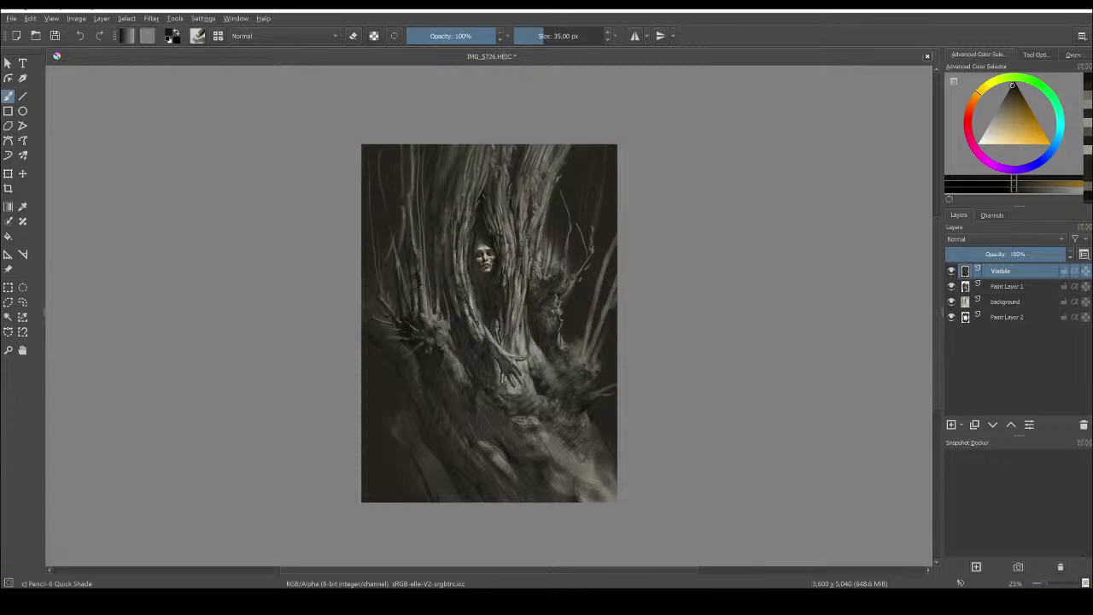
# Paint near-black cracks and shadows into the lower-right knots and the bark around the hand
pyautogui.moveTo(593, 343)
pyautogui.mouseDown()
pyautogui.moveTo(586, 359)
pyautogui.moveTo(585, 340)
pyautogui.mouseUp()
pyautogui.moveTo(552, 365)
pyautogui.mouseDown()
pyautogui.moveTo(549, 378)
pyautogui.moveTo(533, 368)
pyautogui.mouseUp()
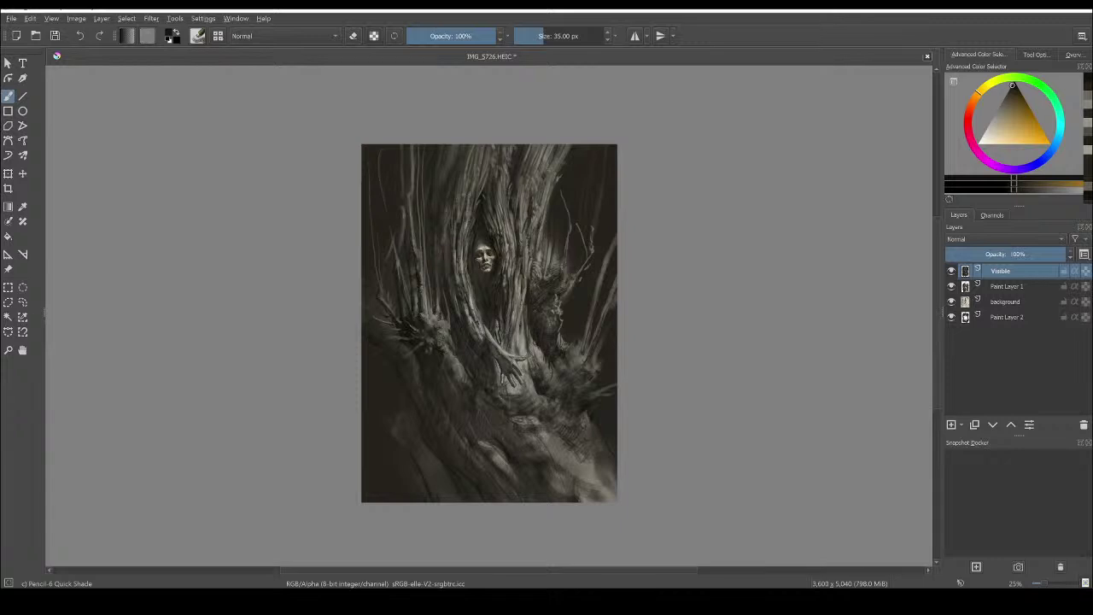
pyautogui.moveTo(522, 355); pyautogui.dragTo(521, 334)
pyautogui.moveTo(535, 399); pyautogui.dragTo(529, 385)
# Sample a mid grey-brown from the left knot and paint thin branches rising between it and the trunk
pyautogui.keyDown('ctrl'); pyautogui.click(437, 301); pyautogui.keyUp('ctrl')
pyautogui.keyDown('ctrl'); pyautogui.click(435, 315); pyautogui.keyUp('ctrl')
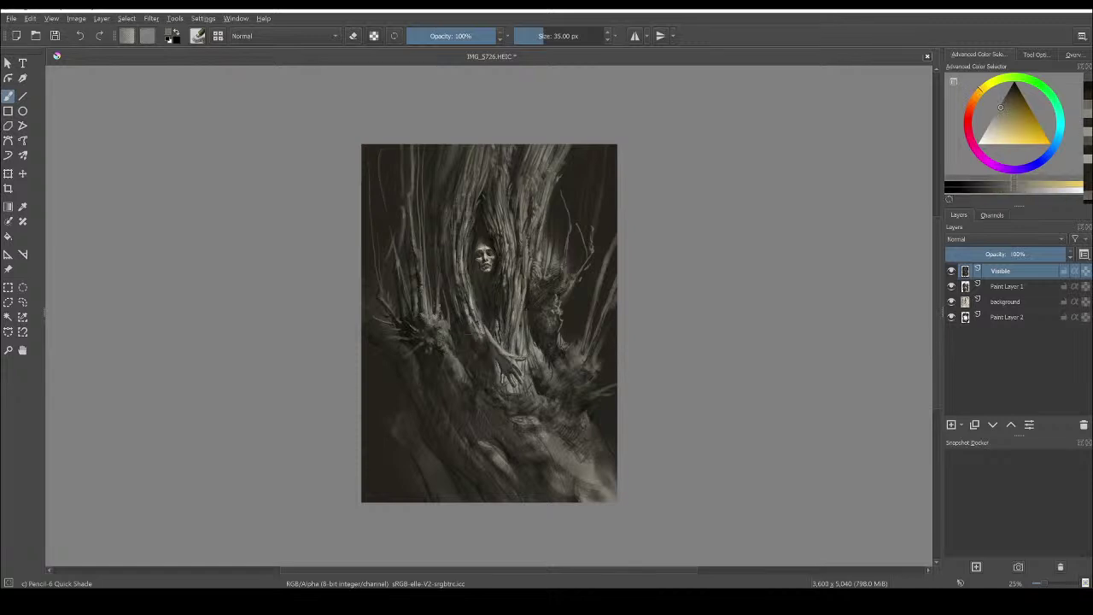
pyautogui.moveTo(439, 285); pyautogui.dragTo(439, 272)
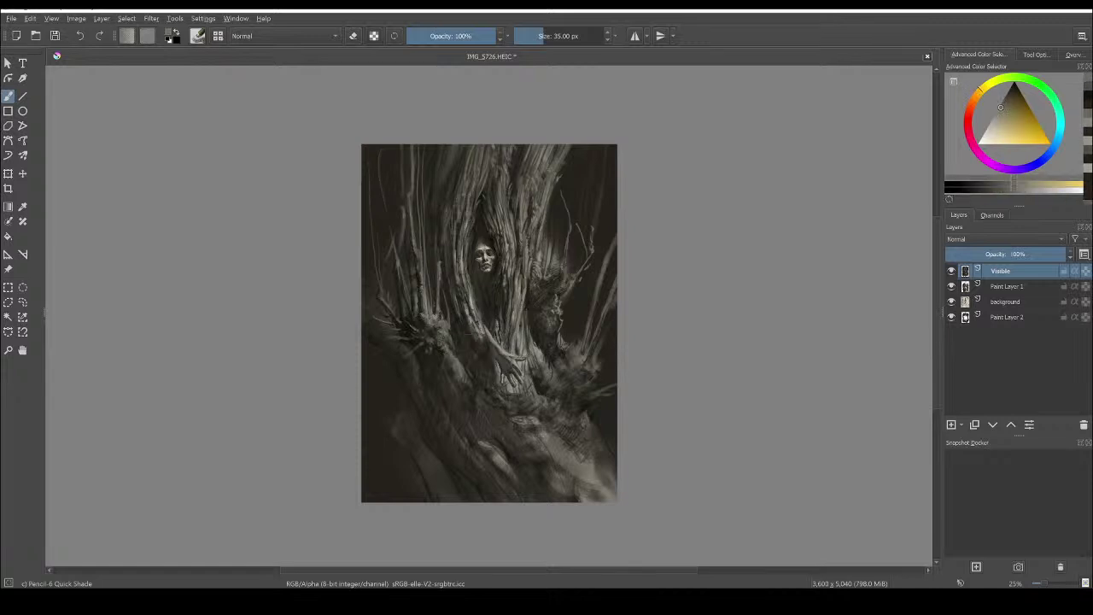
pyautogui.moveTo(437, 241); pyautogui.dragTo(434, 153)
pyautogui.moveTo(446, 309); pyautogui.dragTo(429, 235)
# Paint thin upright twigs in the upper-right background, and sample a brown from the bark beside the face
pyautogui.moveTo(588, 249)
pyautogui.mouseDown()
pyautogui.moveTo(587, 217)
pyautogui.moveTo(574, 209)
pyautogui.mouseUp()
pyautogui.moveTo(595, 247); pyautogui.dragTo(593, 169)
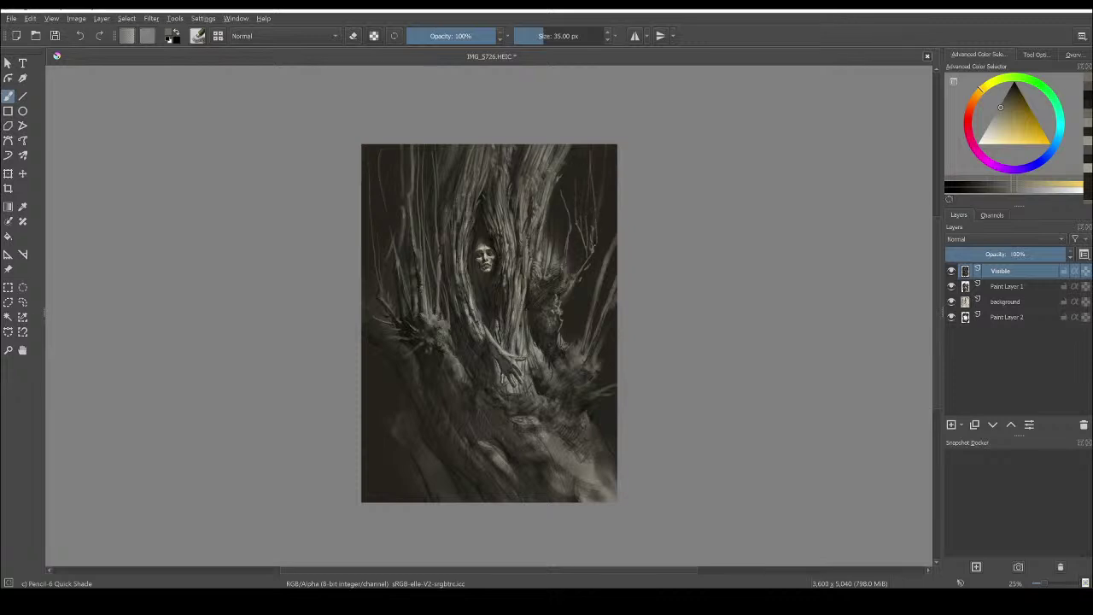
pyautogui.moveTo(565, 204); pyautogui.dragTo(564, 178)
pyautogui.press('ctrl')
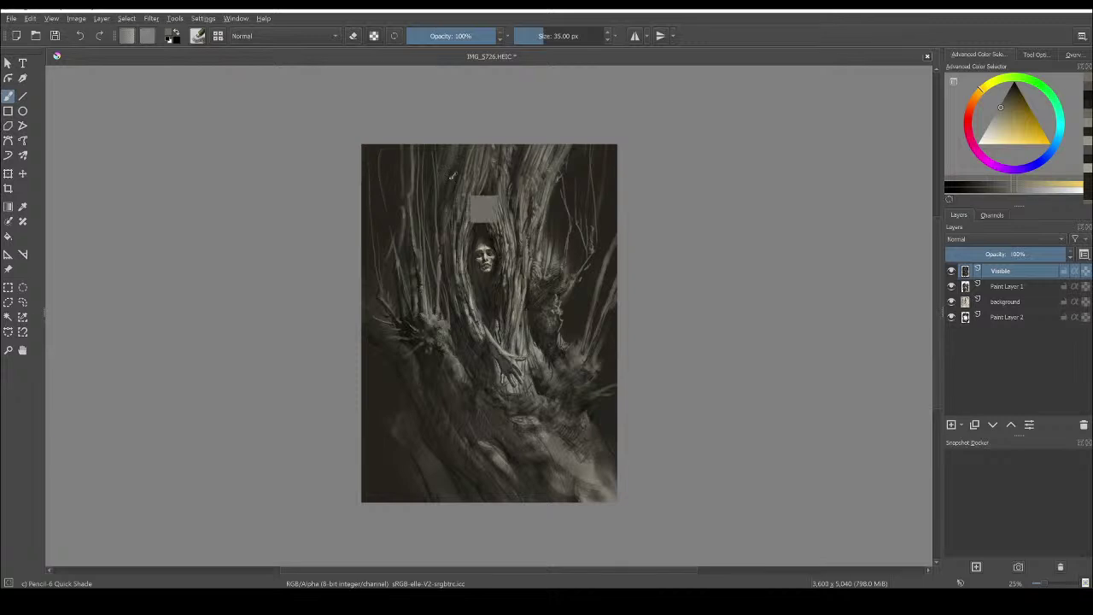
pyautogui.keyDown('ctrl'); pyautogui.click(468, 241); pyautogui.keyUp('ctrl')
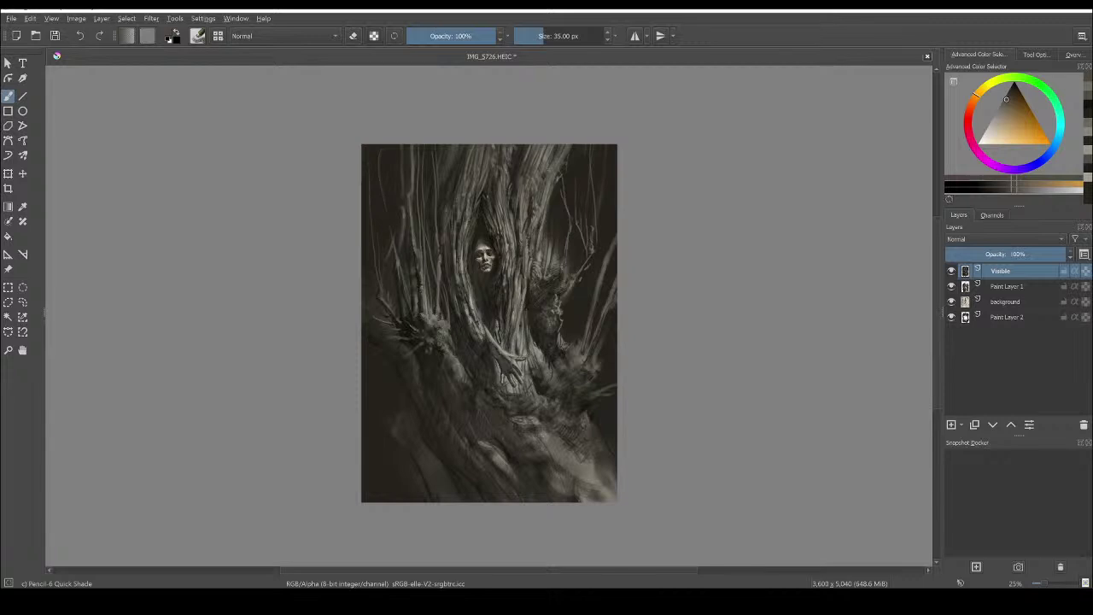
# Sample a mid grey-brown from the bark and touch up the trunk just below the face
pyautogui.keyDown('ctrl'); pyautogui.click(521, 287); pyautogui.keyUp('ctrl')
pyautogui.moveTo(501, 289); pyautogui.dragTo(502, 300)
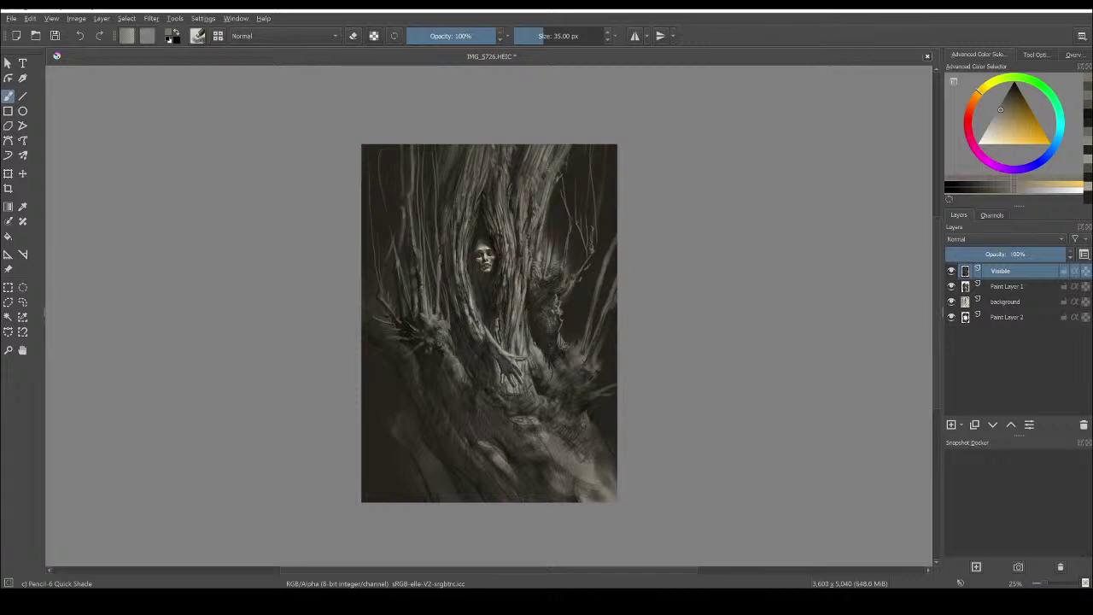
pyautogui.press('+')
pyautogui.press('+')
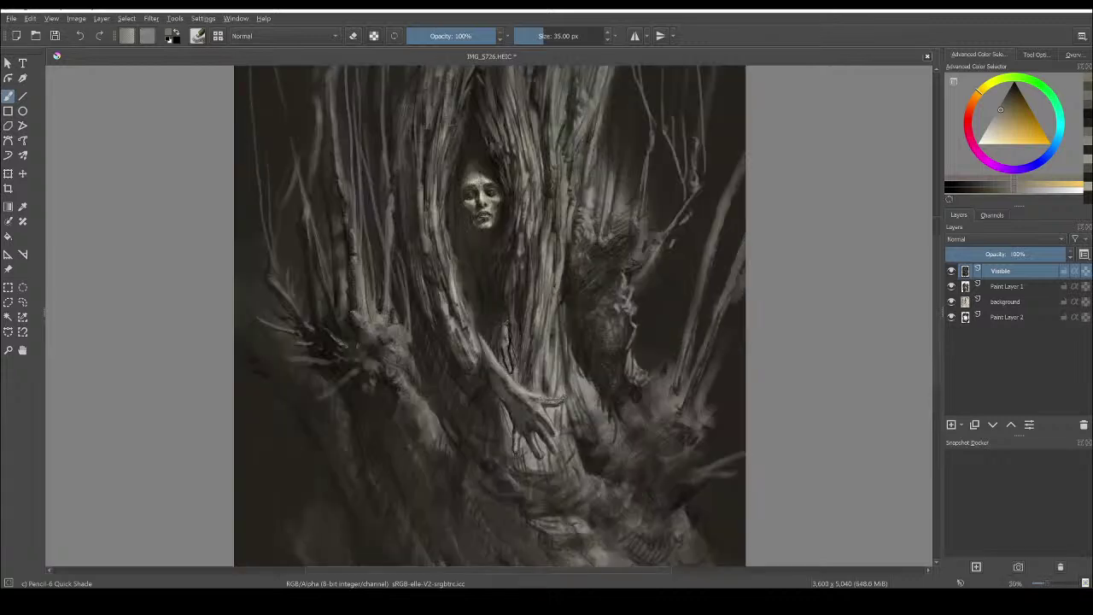
# Smooth and darken the hollow beneath the face with an 84 px brush and dark tones sampled around it
pyautogui.keyDown('ctrl'); pyautogui.click(491, 266); pyautogui.keyUp('ctrl')
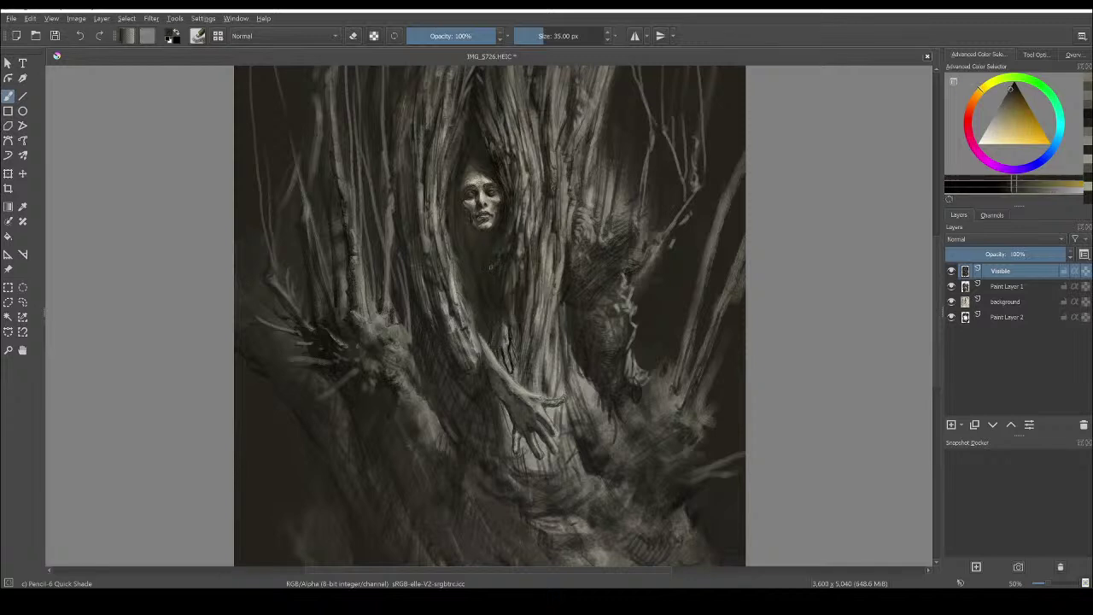
pyautogui.press(']')
pyautogui.press(']')
pyautogui.press(']')
pyautogui.press(']')
pyautogui.press(']')
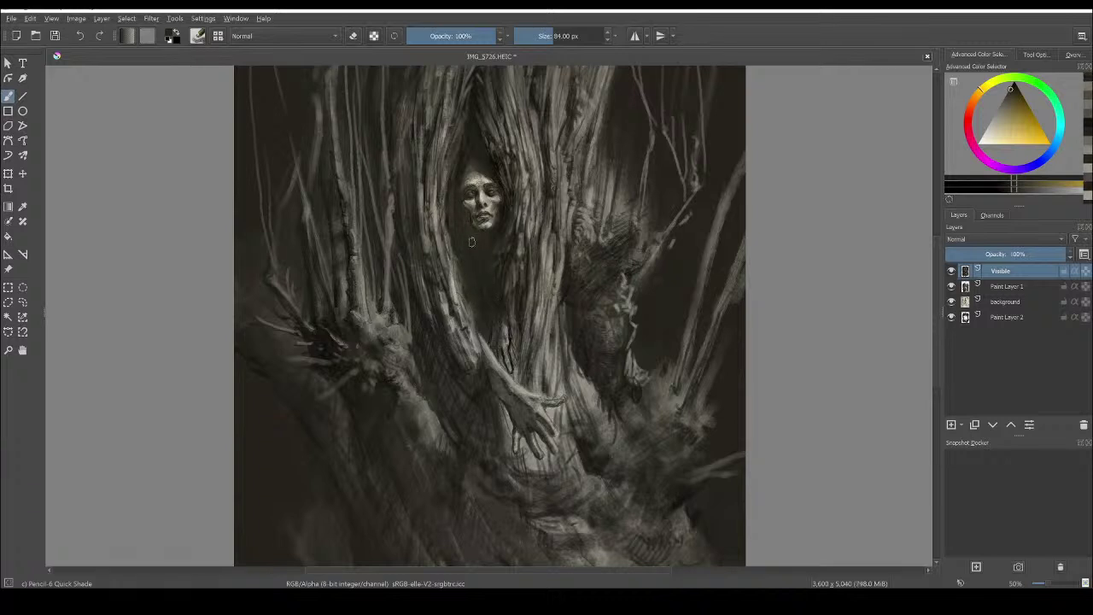
pyautogui.press('ctrl')
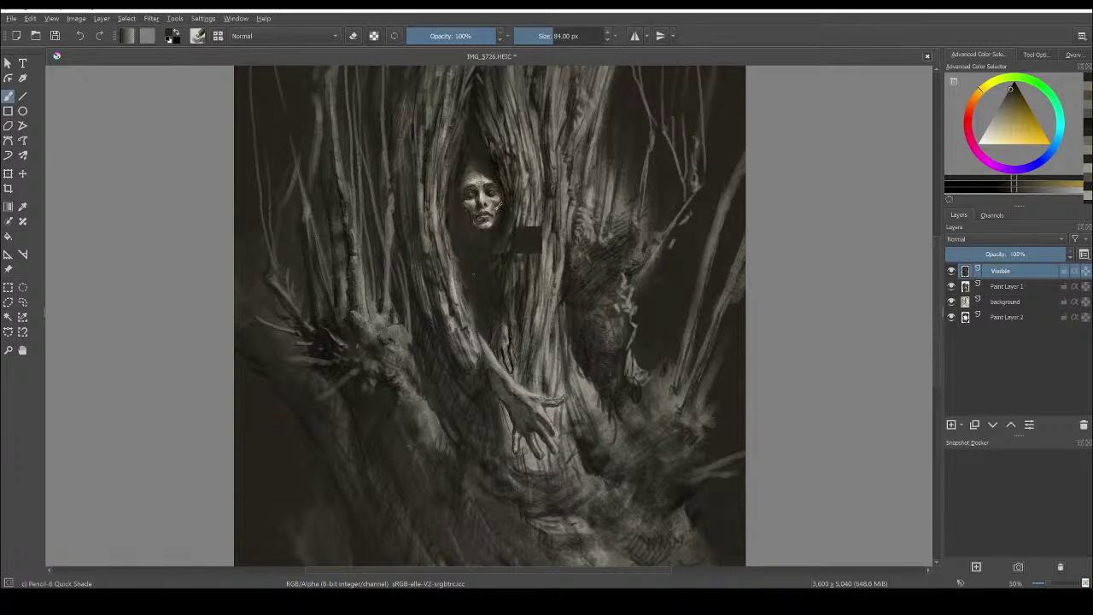
pyautogui.hotkey('ctrl', 'z')
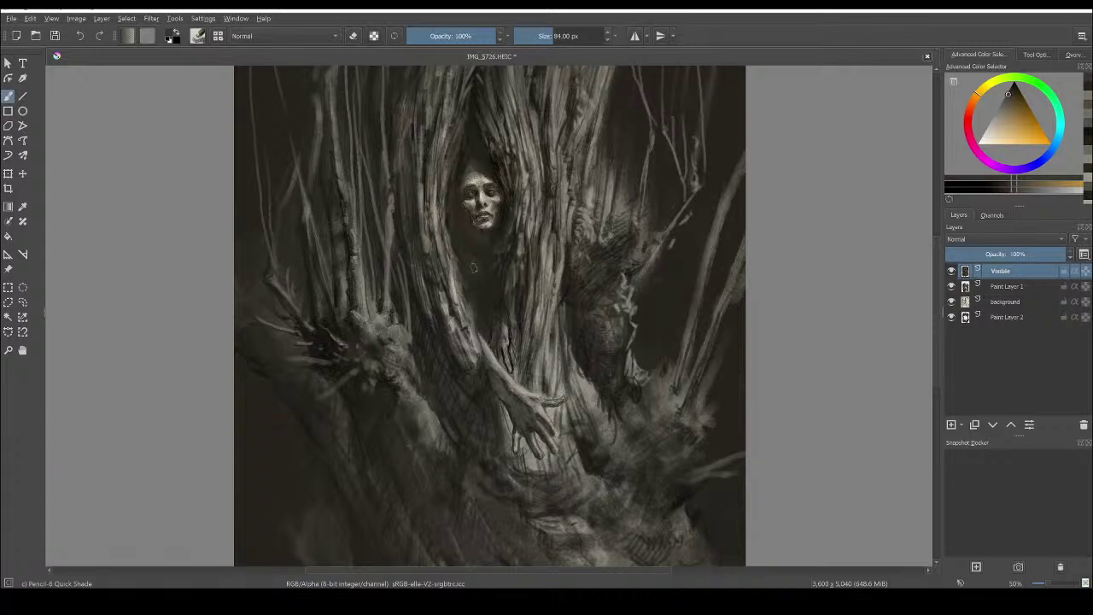
pyautogui.keyDown('ctrl'); pyautogui.click(502, 224); pyautogui.keyUp('ctrl')
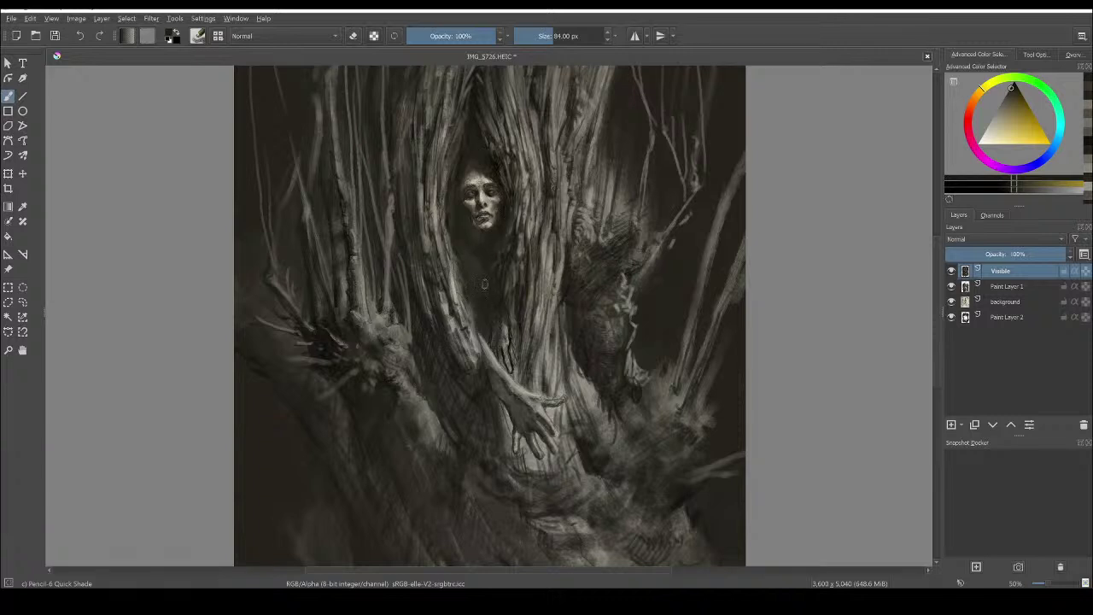
# Darken the inner edge of the bark immediately right of the face with a 56 px brush
pyautogui.scroll(2, 513, 341)
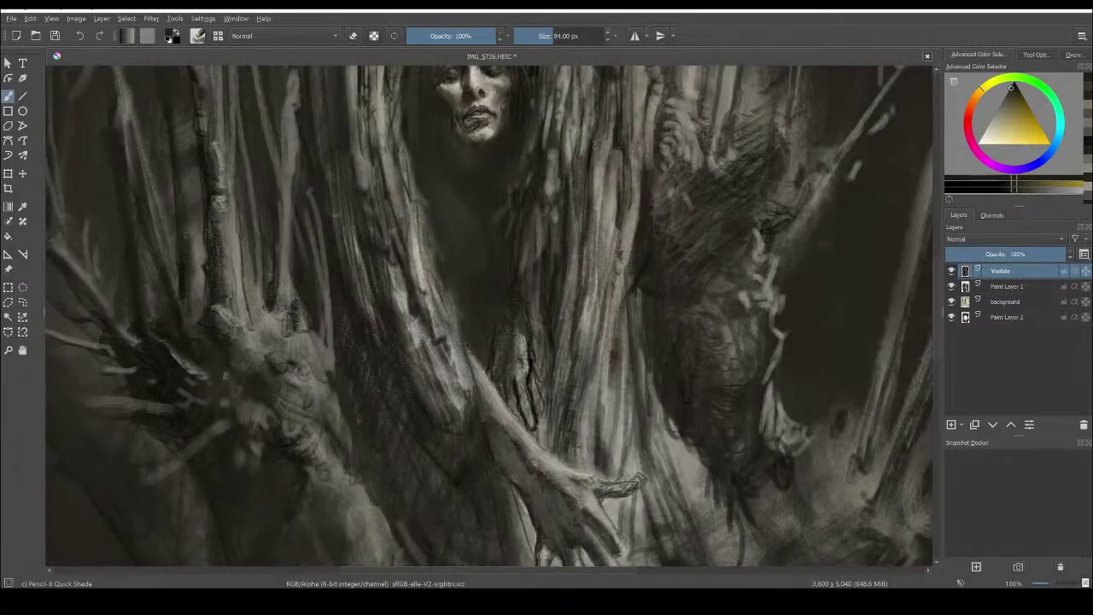
pyautogui.moveTo(603, 151); pyautogui.dragTo(576, 307)
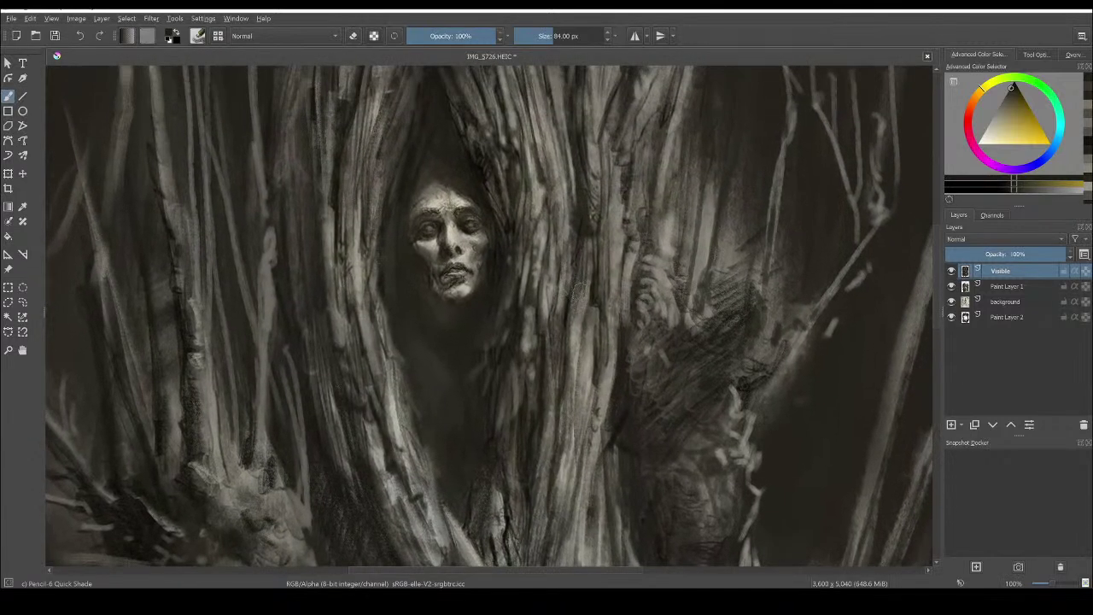
pyautogui.scroll(2, 579, 293)
pyautogui.moveTo(545, 189); pyautogui.dragTo(559, 290)
pyautogui.press('[')
pyautogui.press('[')
pyautogui.press('[')
pyautogui.press('[')
pyautogui.press('[')
pyautogui.press('[')
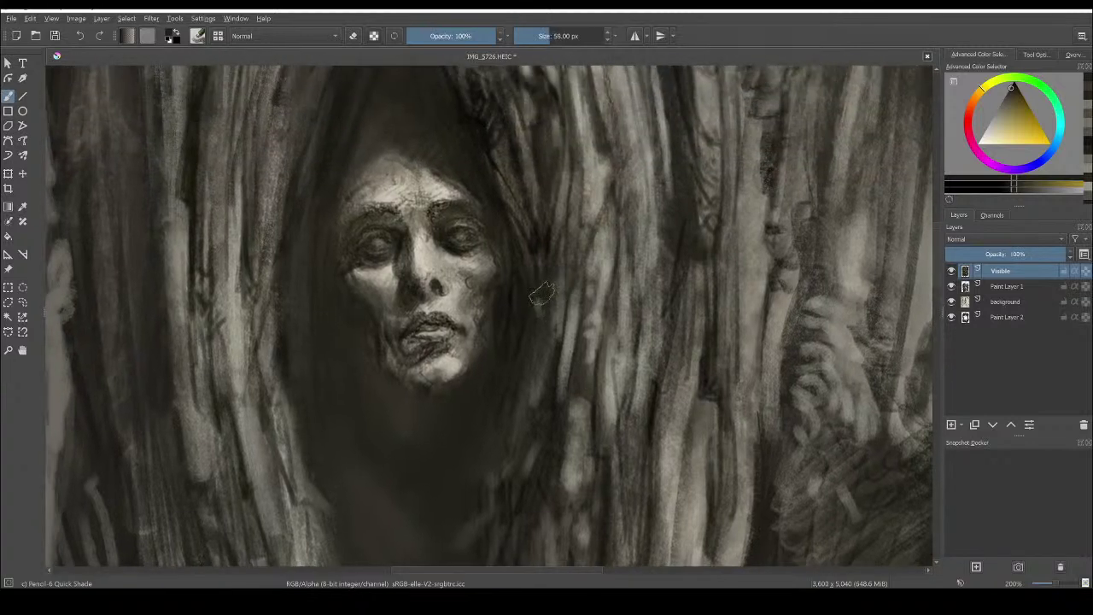
pyautogui.moveTo(543, 294); pyautogui.dragTo(542, 294)
# Paint light grey skin tone beside the nose and down the right cheek with a 20 px brush
pyautogui.keyDown('ctrl'); pyautogui.click(485, 327); pyautogui.keyUp('ctrl')
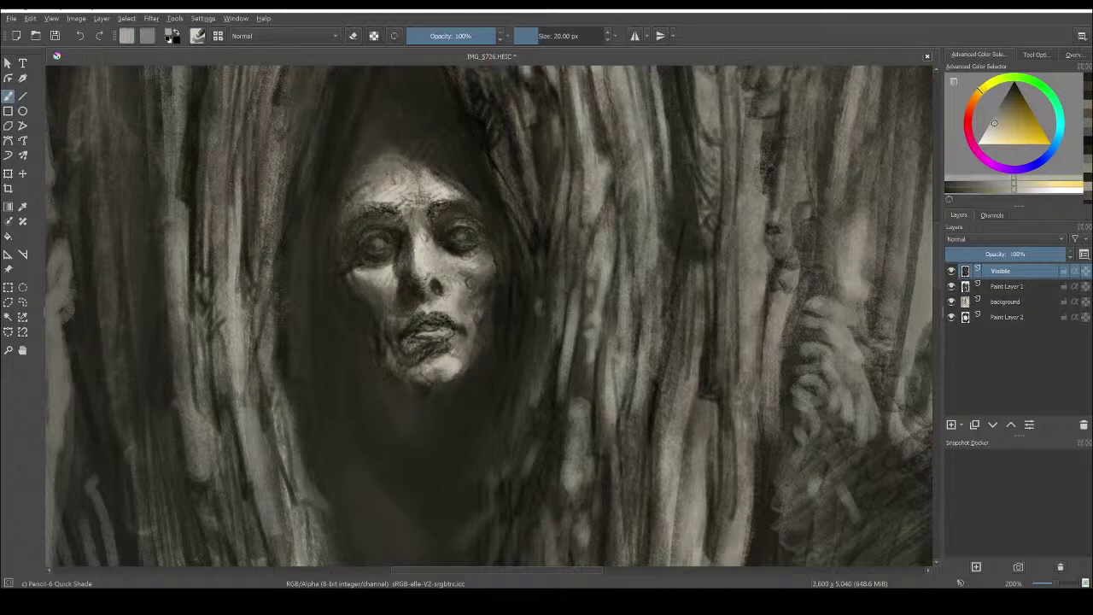
pyautogui.moveTo(436, 291); pyautogui.dragTo(446, 298)
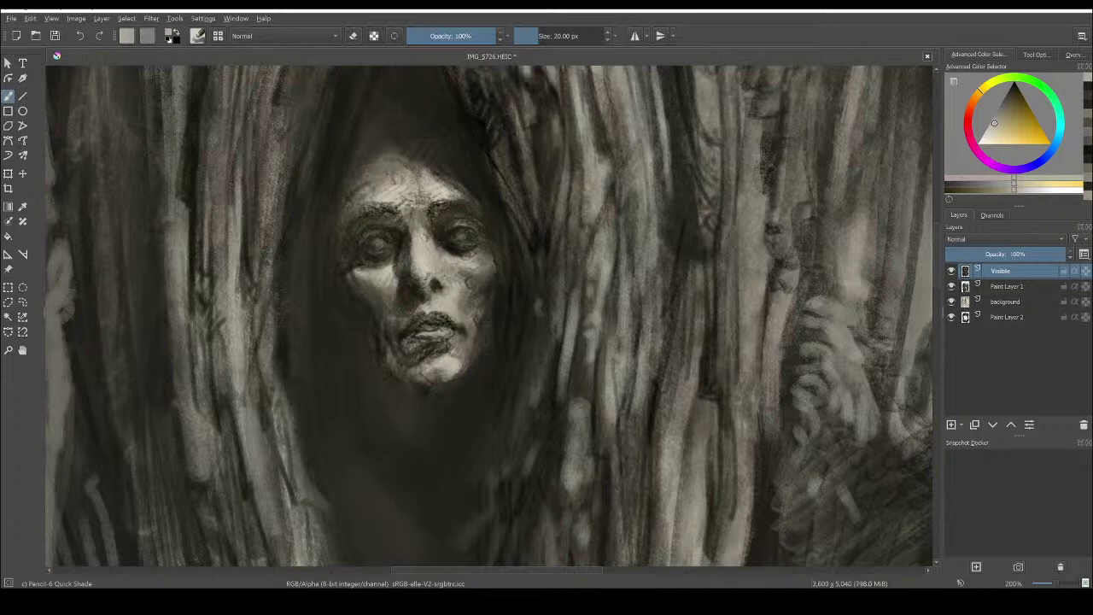
pyautogui.moveTo(460, 280)
pyautogui.mouseDown()
pyautogui.moveTo(485, 263)
pyautogui.moveTo(458, 318)
pyautogui.moveTo(463, 335)
pyautogui.moveTo(453, 331)
pyautogui.mouseUp()
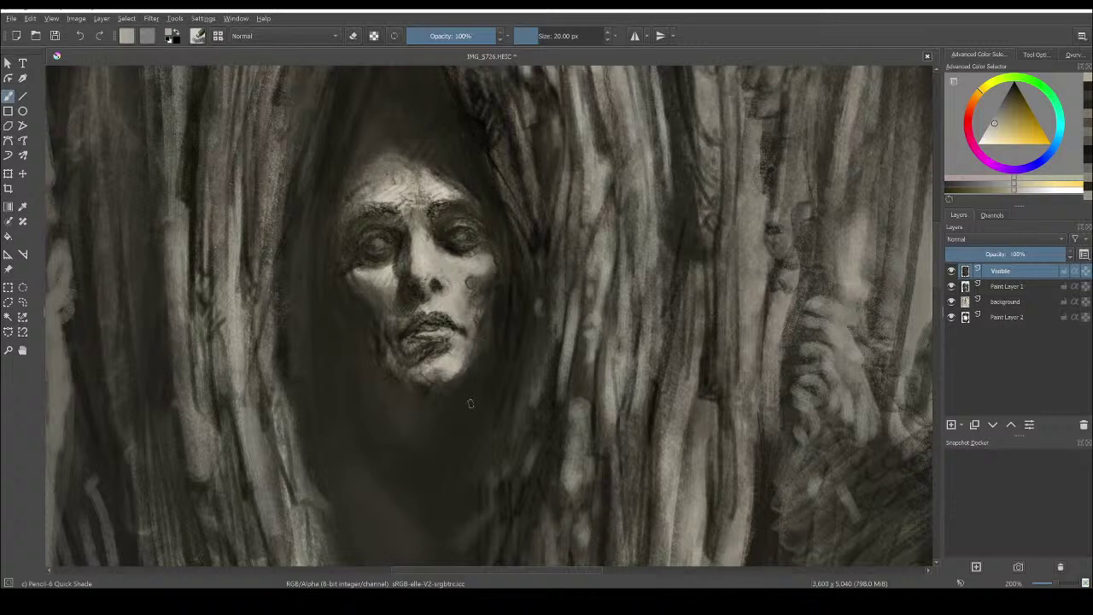
# Add a fine near-white highlight below the right corner of the mouth with a 5 px brush
pyautogui.press('[')
pyautogui.press('[')
pyautogui.press('[')
pyautogui.press('[')
pyautogui.press('[')
pyautogui.press('[')
pyautogui.click(984, 134)
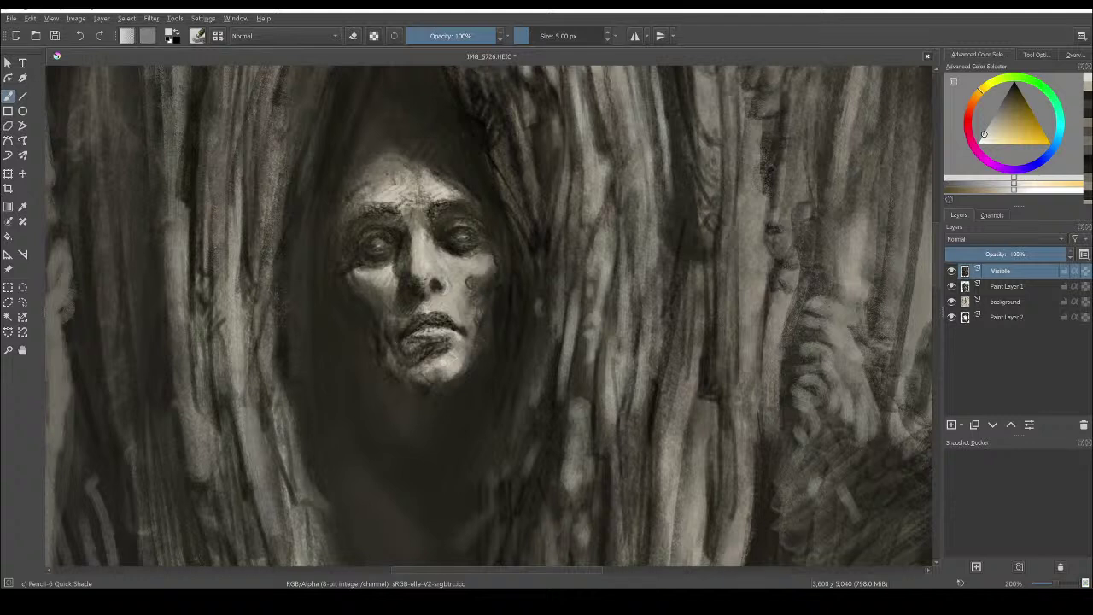
pyautogui.click(456, 357)
# Sample dark and mid tones from the right eye and refine its lower lid and eyeball with fine strokes
pyautogui.keyDown('ctrl'); pyautogui.click(455, 248); pyautogui.keyUp('ctrl')
pyautogui.moveTo(456, 249)
pyautogui.mouseDown()
pyautogui.moveTo(442, 256)
pyautogui.moveTo(466, 258)
pyautogui.mouseUp()
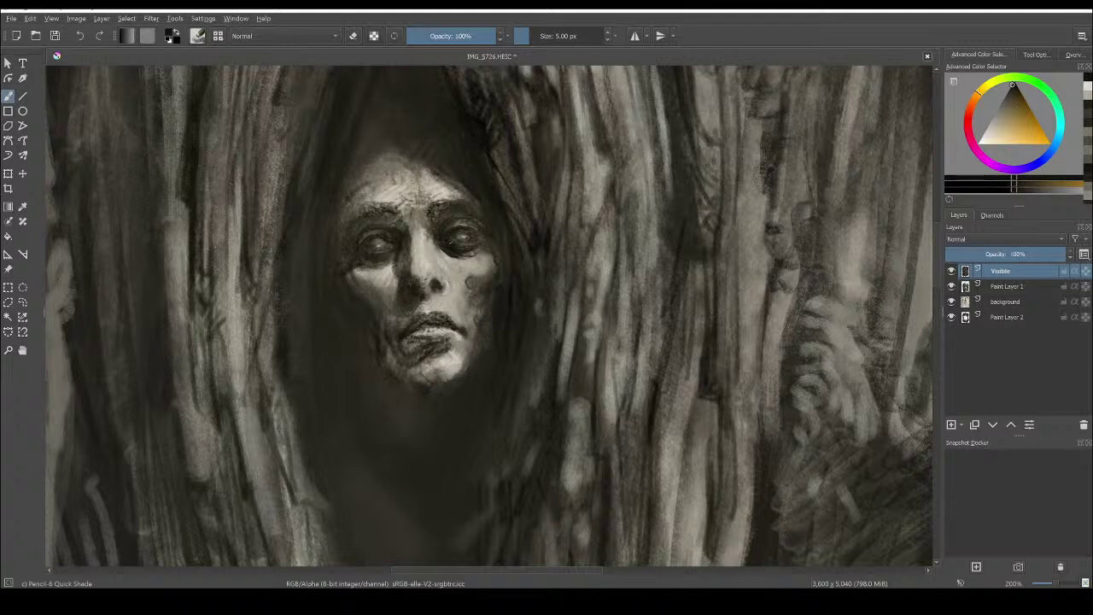
pyautogui.keyDown('ctrl'); pyautogui.click(464, 246); pyautogui.keyUp('ctrl')
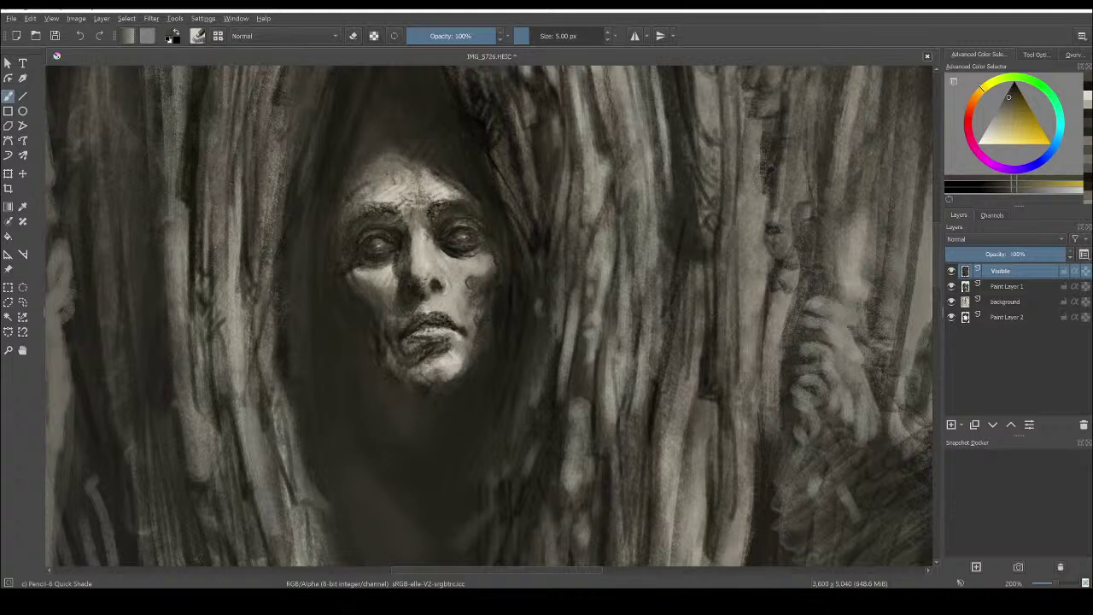
pyautogui.press('k')
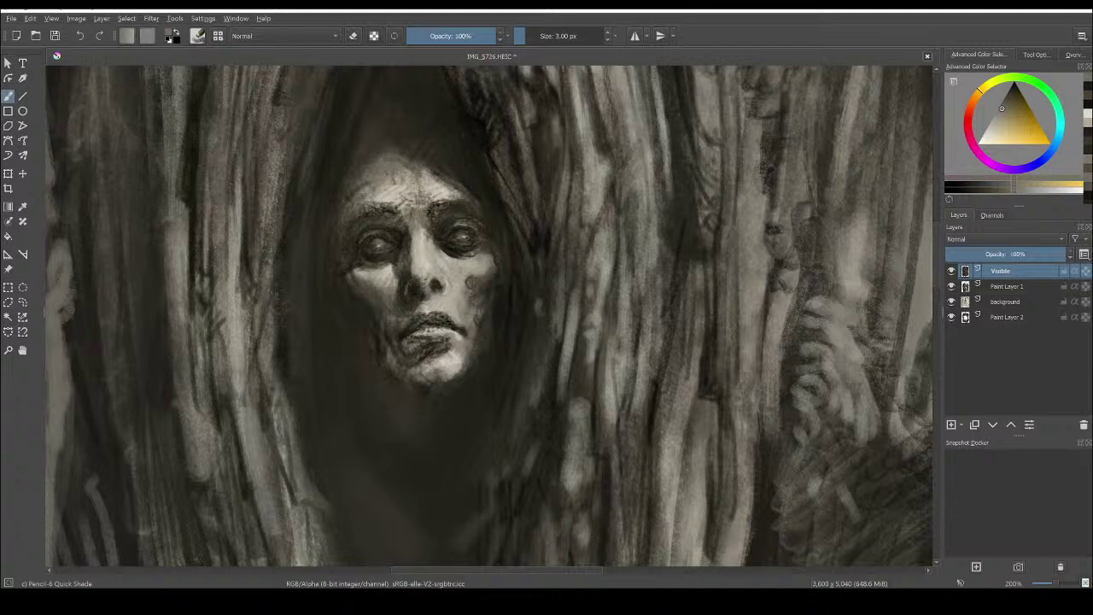
# Reduce the brush opacity to 52% and shade the left nostril and nose wing with a 5 px brush
pyautogui.moveTo(476, 39); pyautogui.dragTo(449, 39)
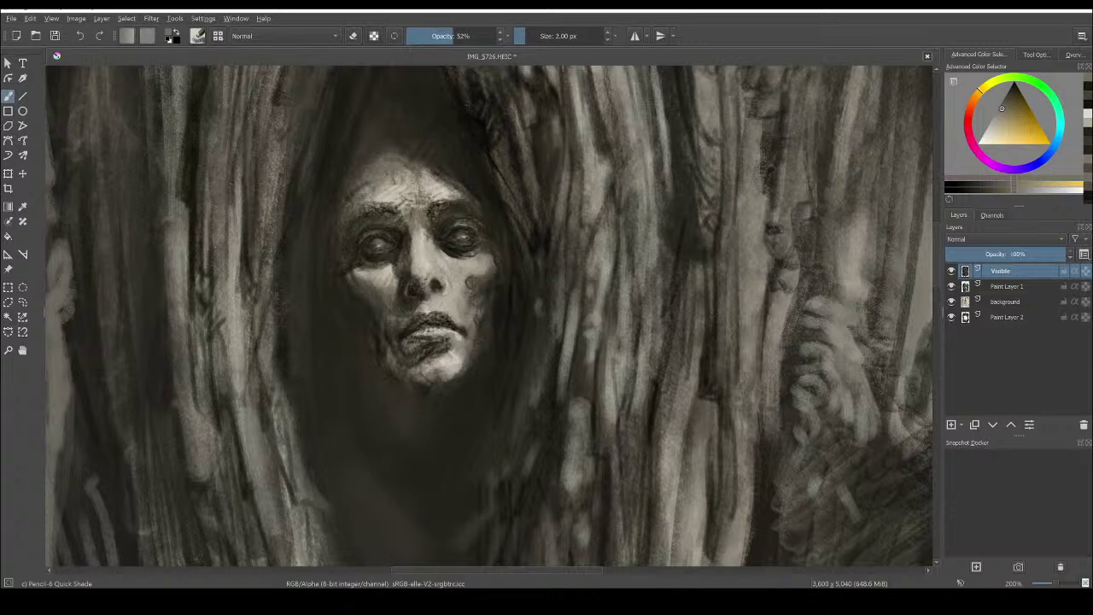
pyautogui.press(']')
pyautogui.keyDown('ctrl'); pyautogui.click(413, 291); pyautogui.keyUp('ctrl')
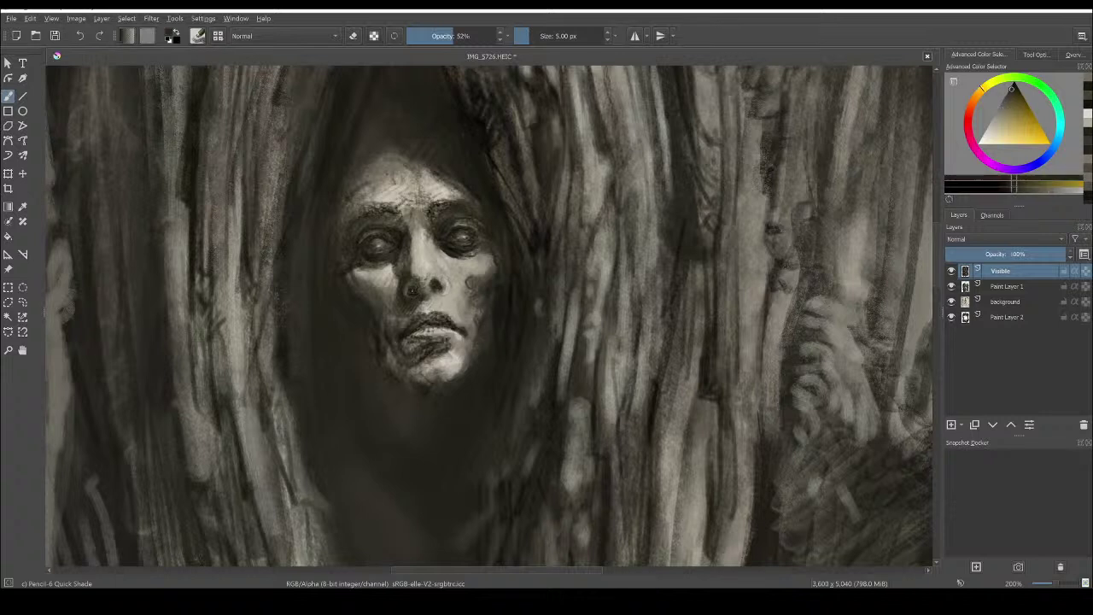
pyautogui.click(412, 291)
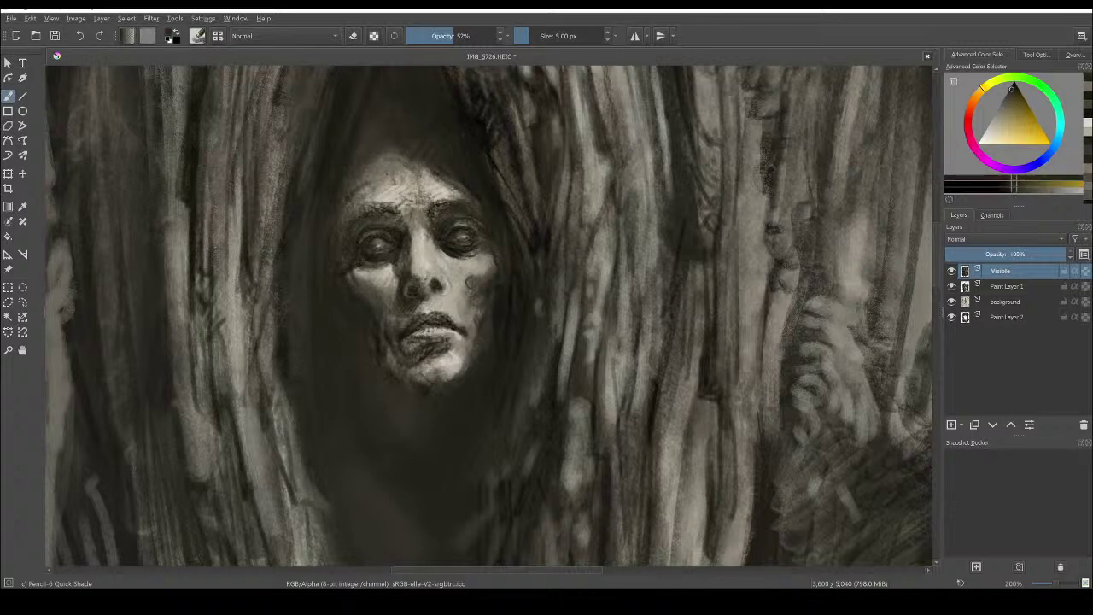
pyautogui.keyDown('ctrl'); pyautogui.click(405, 282); pyautogui.keyUp('ctrl')
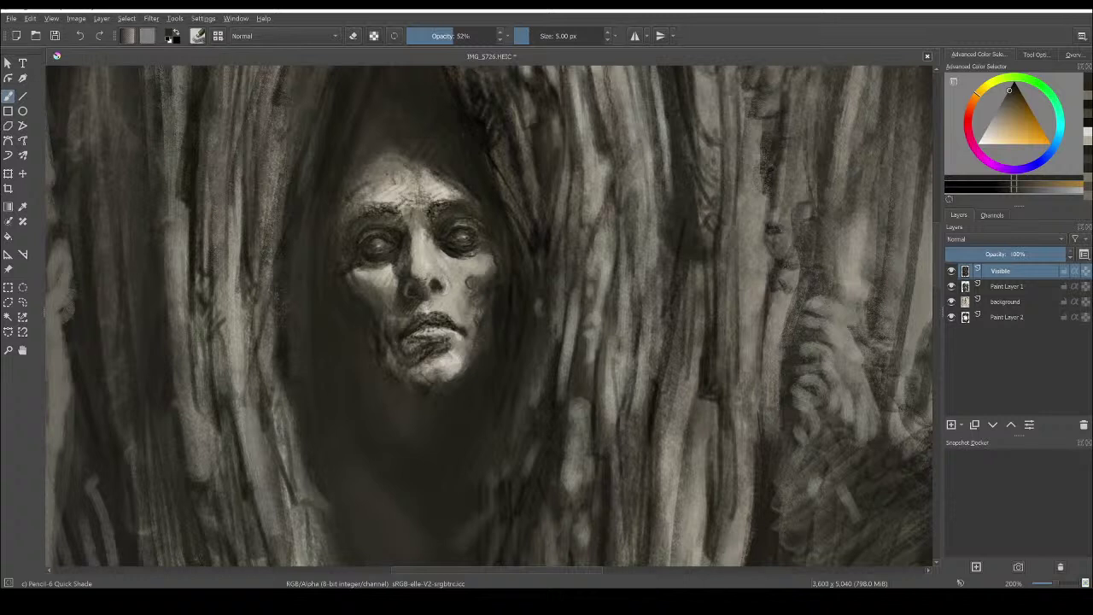
# Refine the lips and shade the left side of the lower lip with tones sampled from the mouth and eye
pyautogui.keyDown('ctrl'); pyautogui.click(432, 318); pyautogui.keyUp('ctrl')
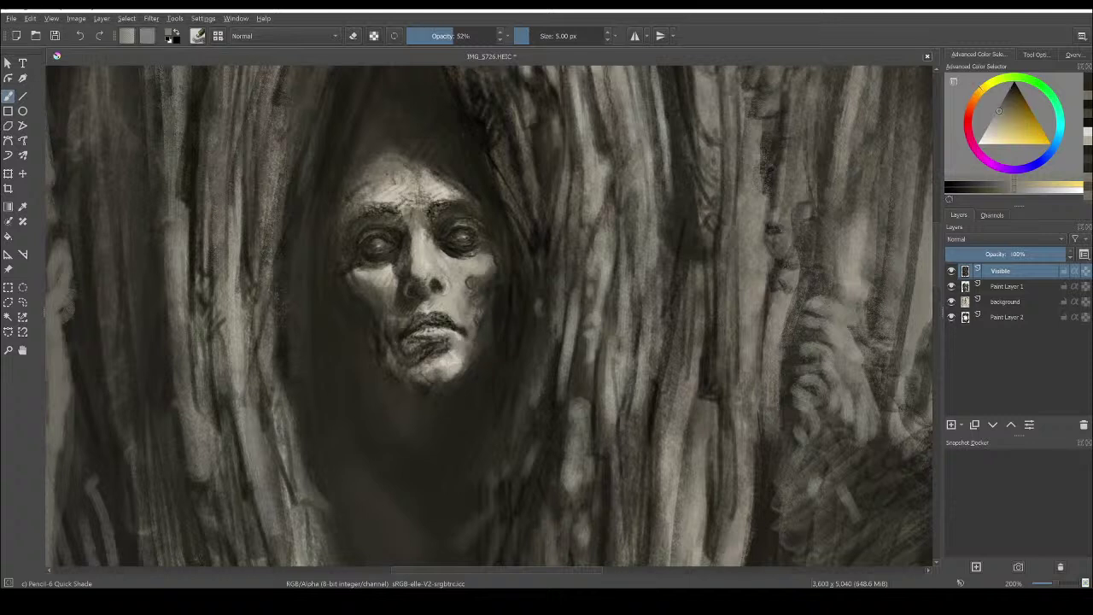
pyautogui.keyDown('ctrl'); pyautogui.click(433, 323); pyautogui.keyUp('ctrl')
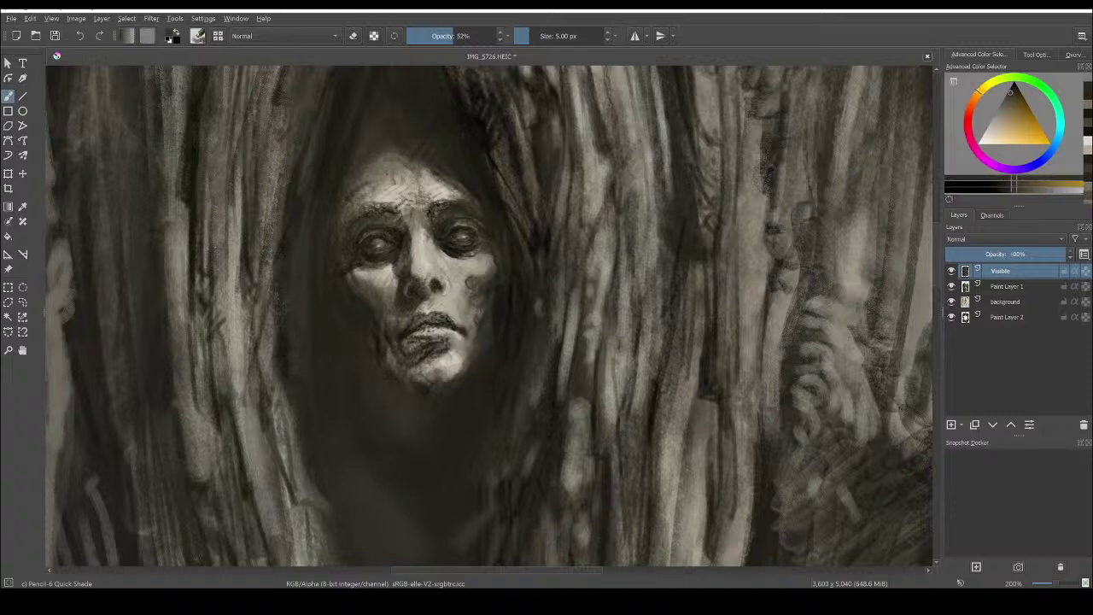
pyautogui.press('l')
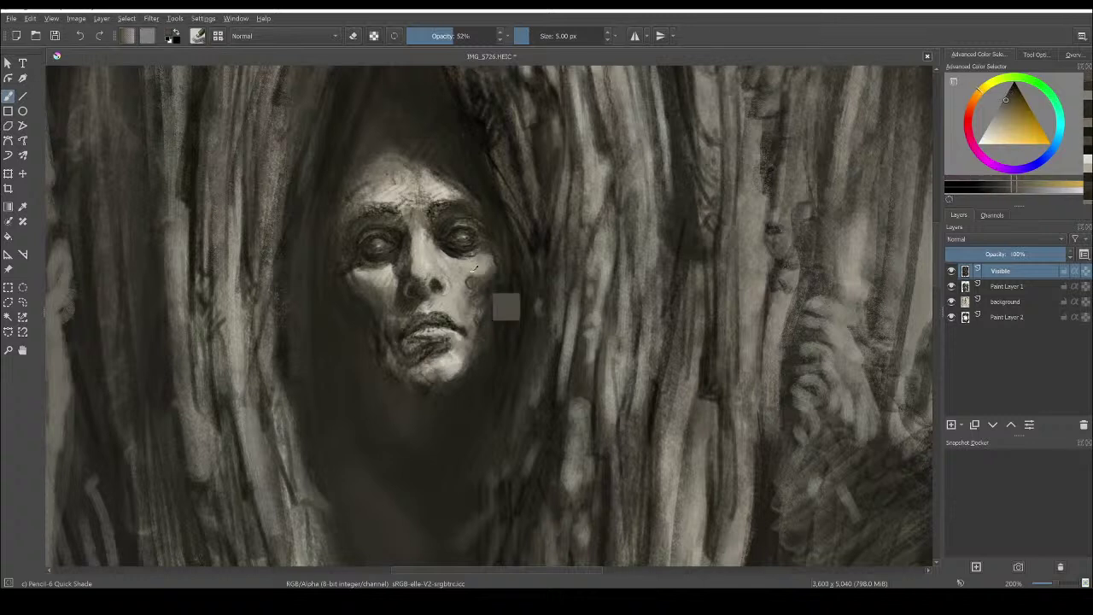
pyautogui.keyDown('ctrl'); pyautogui.click(446, 234); pyautogui.keyUp('ctrl')
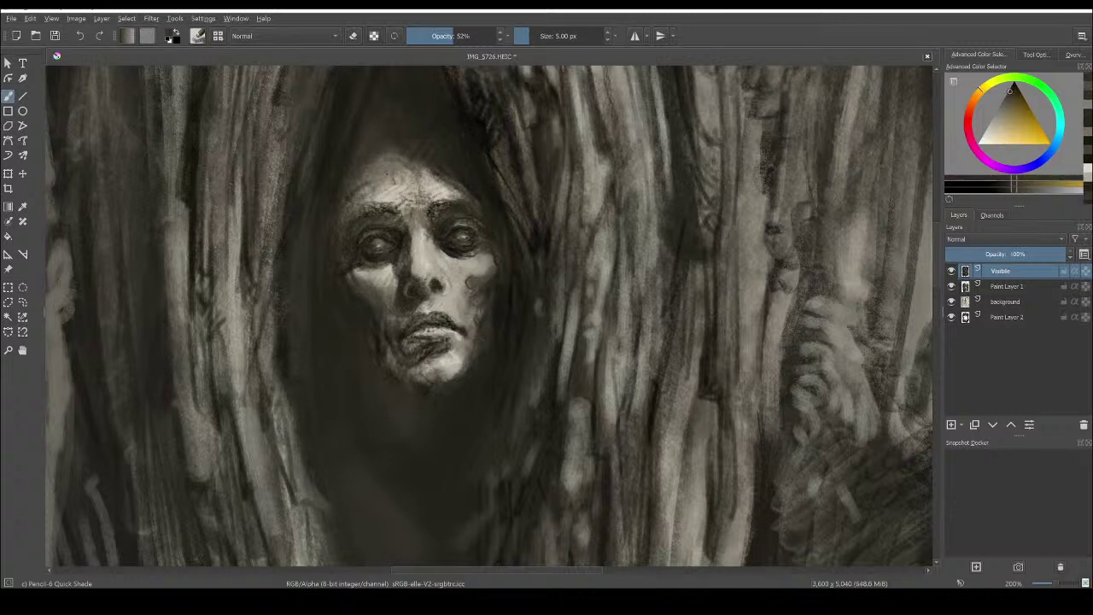
pyautogui.press('l')
pyautogui.moveTo(412, 344); pyautogui.dragTo(405, 354)
# Soften the shading around the lower lip, chin and inner right eye with a 9 px brush
pyautogui.press(']')
pyautogui.press(']')
pyautogui.press(']')
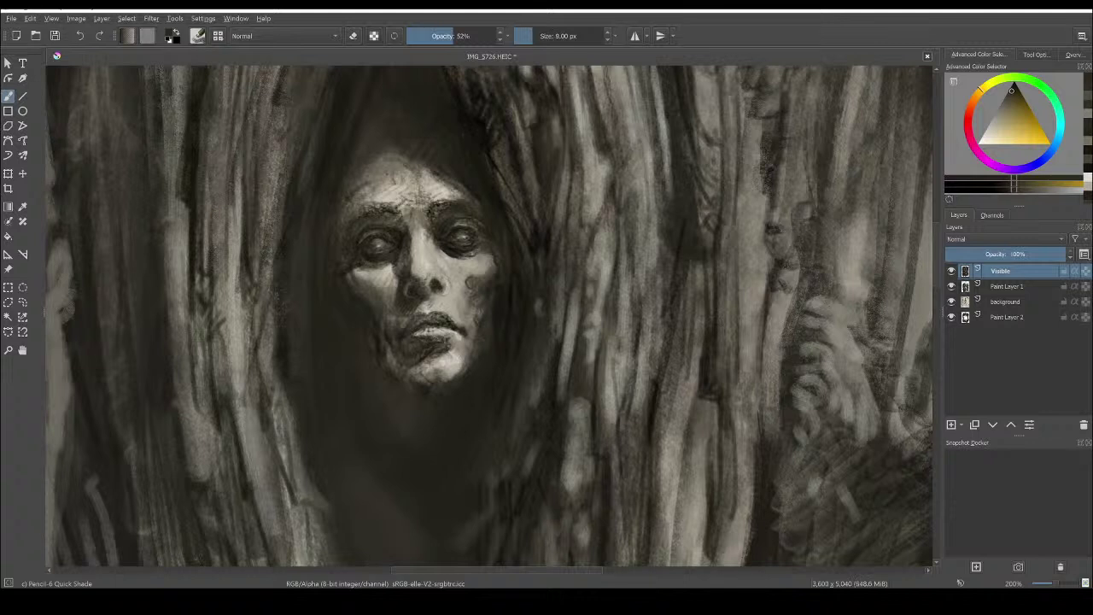
pyautogui.moveTo(449, 348); pyautogui.dragTo(467, 351)
pyautogui.moveTo(445, 379); pyautogui.dragTo(448, 387)
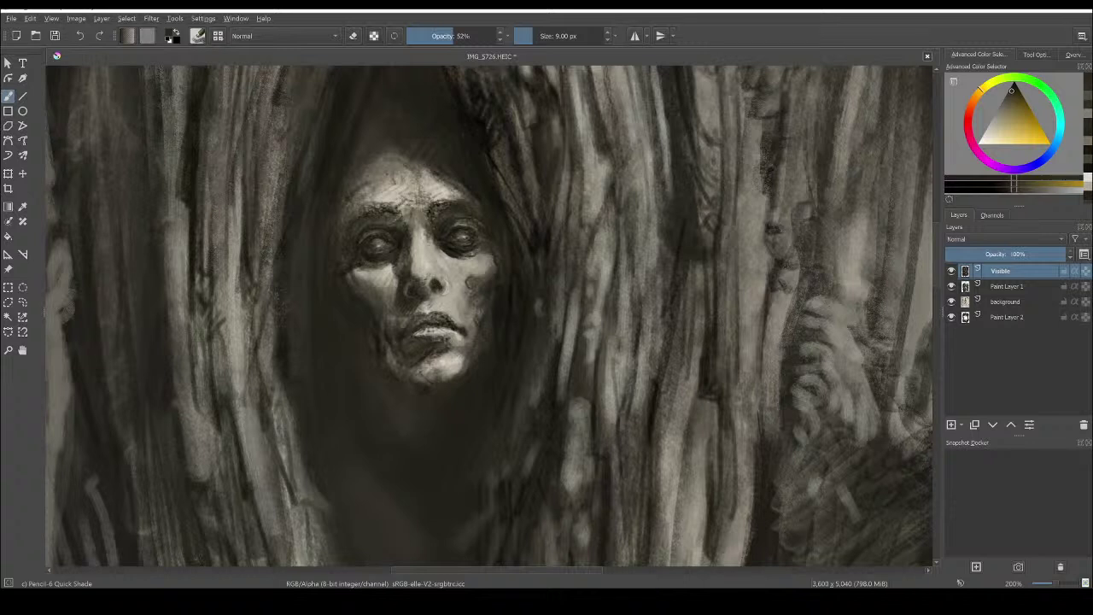
pyautogui.moveTo(430, 247); pyautogui.dragTo(440, 264)
# Smooth the forehead with its own light tone, and blend the nose and right cheek with sampled tones
pyautogui.keyDown('ctrl'); pyautogui.click(438, 187); pyautogui.keyUp('ctrl')
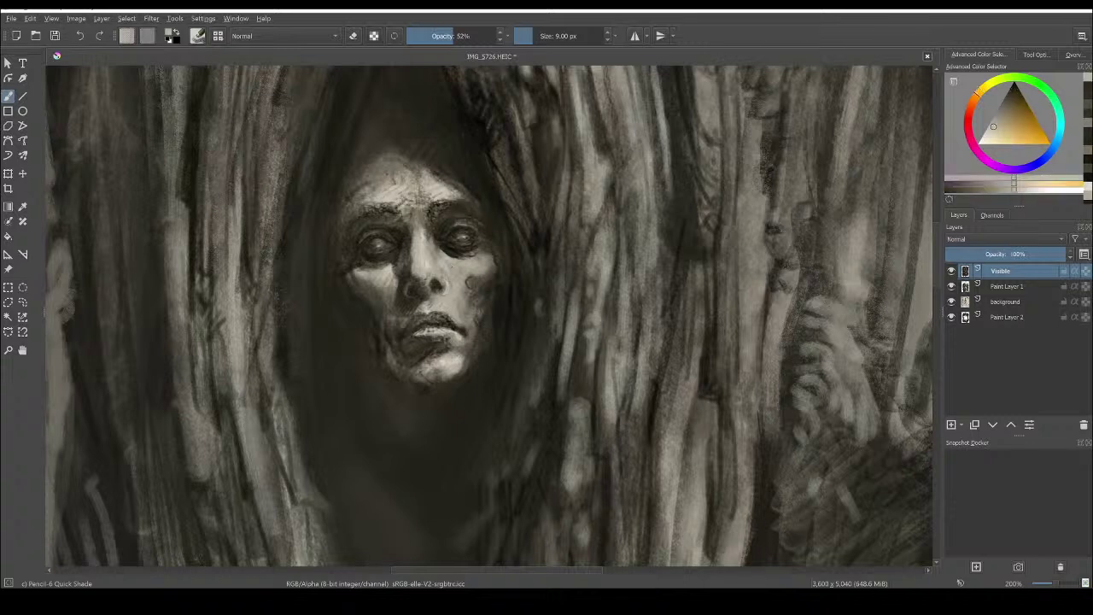
pyautogui.moveTo(388, 183)
pyautogui.mouseDown()
pyautogui.moveTo(397, 176)
pyautogui.moveTo(364, 211)
pyautogui.moveTo(469, 198)
pyautogui.mouseUp()
pyautogui.keyDown('ctrl'); pyautogui.click(442, 280); pyautogui.keyUp('ctrl')
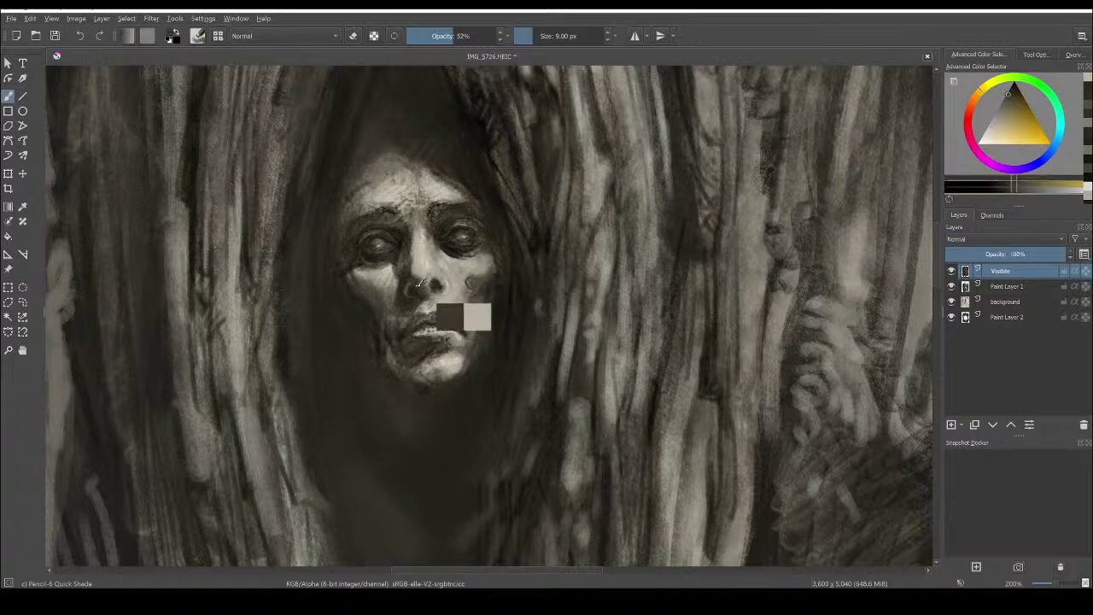
pyautogui.keyDown('ctrl'); pyautogui.click(431, 277); pyautogui.keyUp('ctrl')
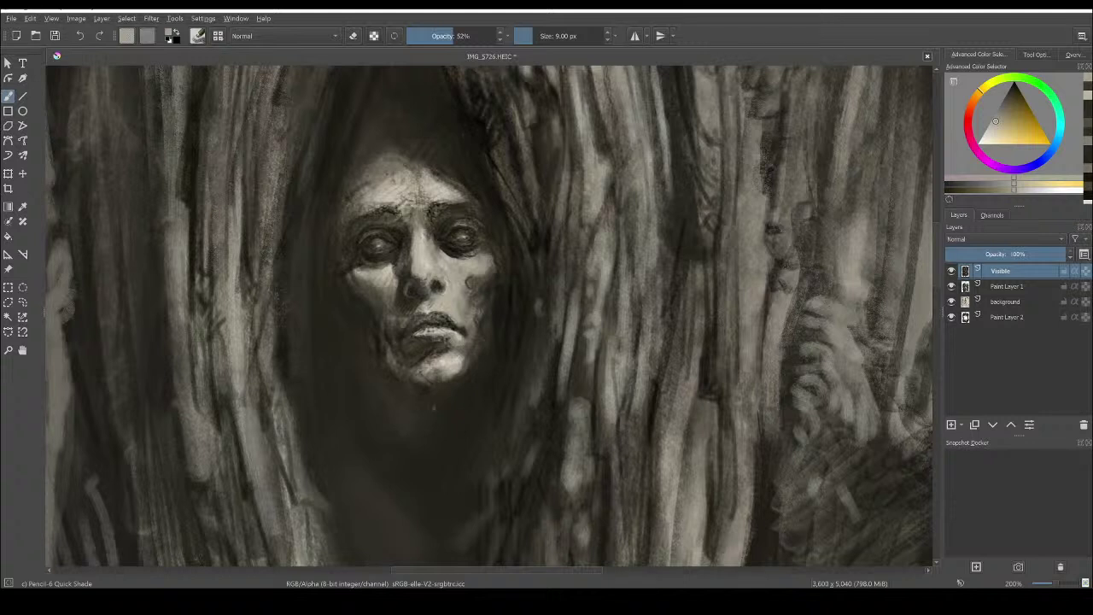
pyautogui.keyDown('ctrl'); pyautogui.click(417, 295); pyautogui.keyUp('ctrl')
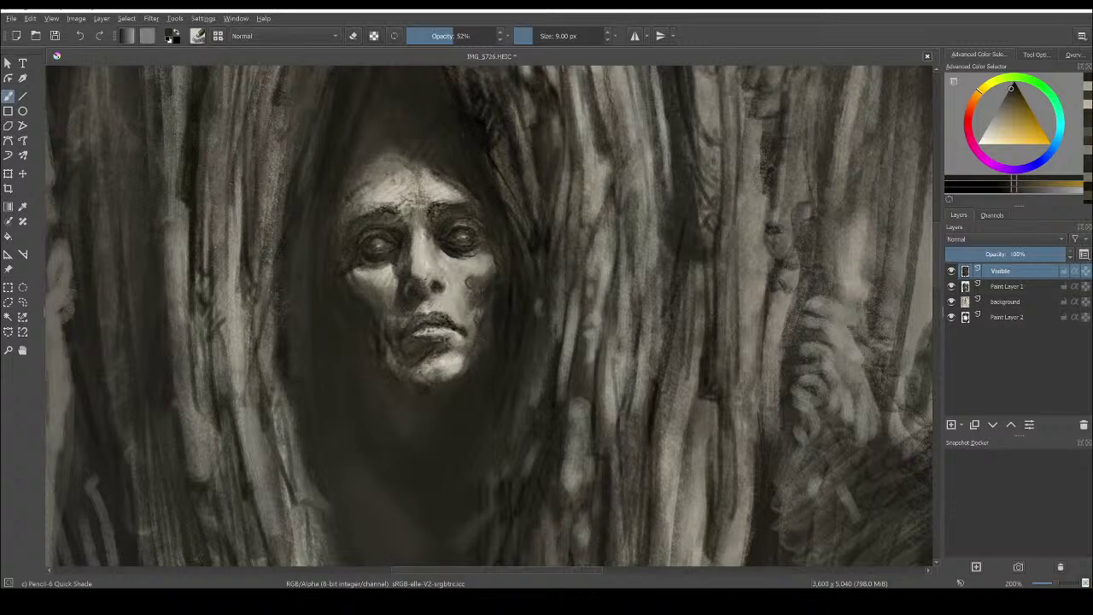
pyautogui.moveTo(481, 274); pyautogui.dragTo(458, 266)
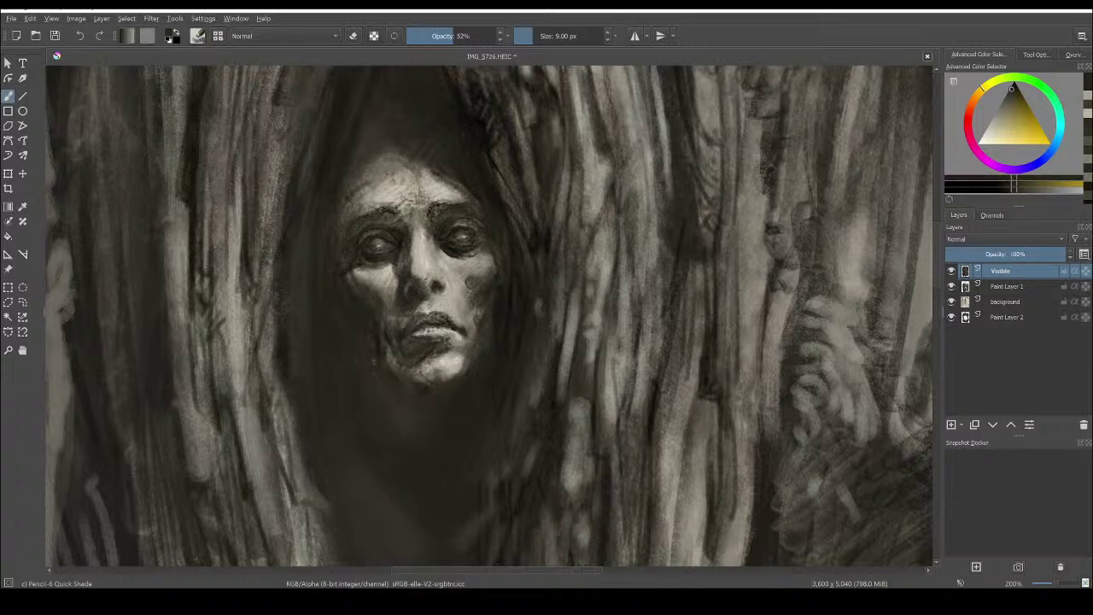
# Soften the face's left cheek and jaw edge with sampled shadow tones, enlarging the brush to 41 px
pyautogui.keyDown('ctrl'); pyautogui.click(399, 357); pyautogui.keyUp('ctrl')
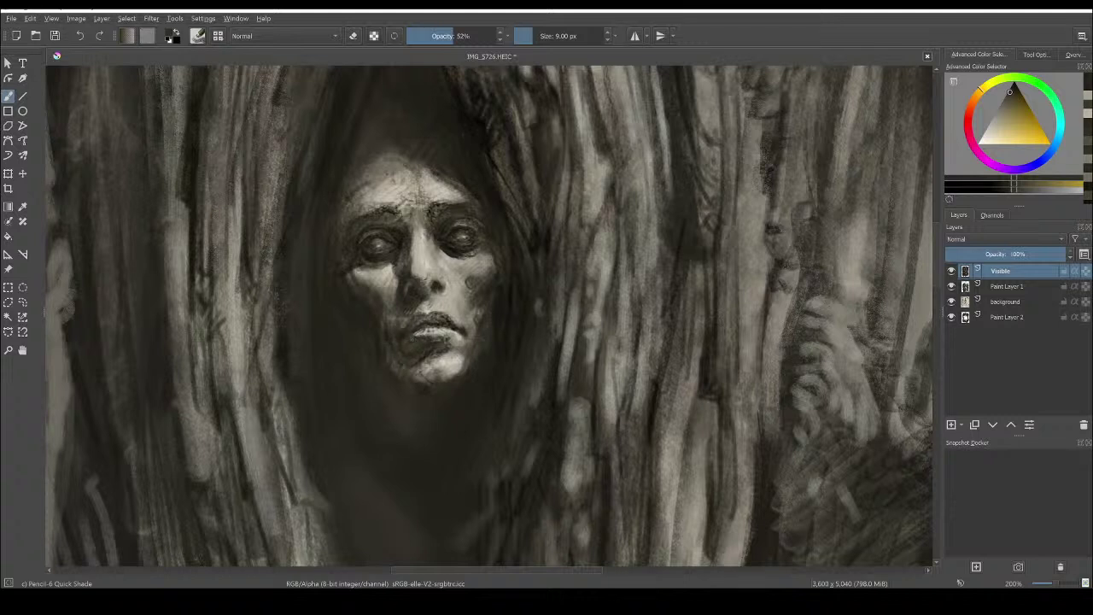
pyautogui.keyDown('ctrl'); pyautogui.click(398, 360); pyautogui.keyUp('ctrl')
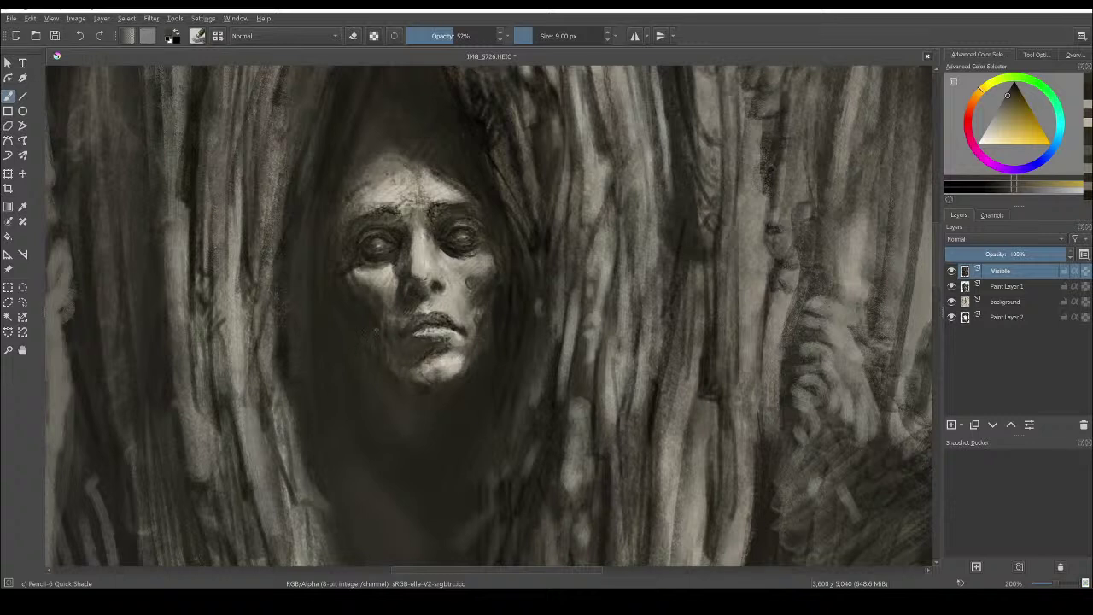
pyautogui.press(']')
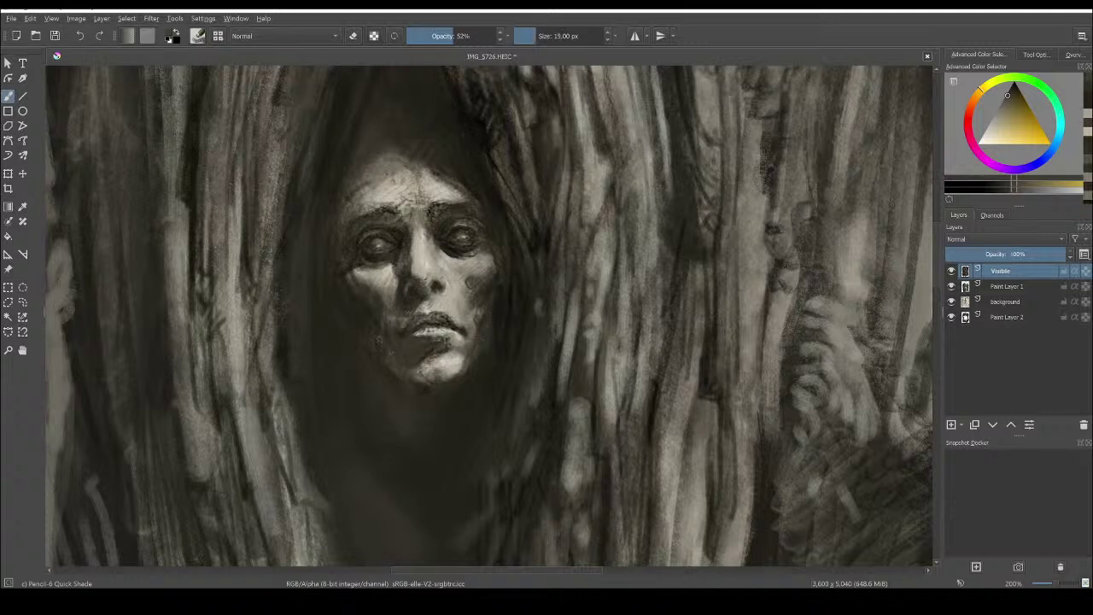
pyautogui.keyDown('shift'); pyautogui.moveTo(379, 339); pyautogui.dragTo(404, 339); pyautogui.keyUp('shift')
pyautogui.keyDown('ctrl'); pyautogui.click(354, 320); pyautogui.keyUp('ctrl')
pyautogui.moveTo(378, 353)
pyautogui.mouseDown()
pyautogui.moveTo(371, 324)
pyautogui.moveTo(361, 339)
pyautogui.moveTo(392, 337)
pyautogui.mouseUp()
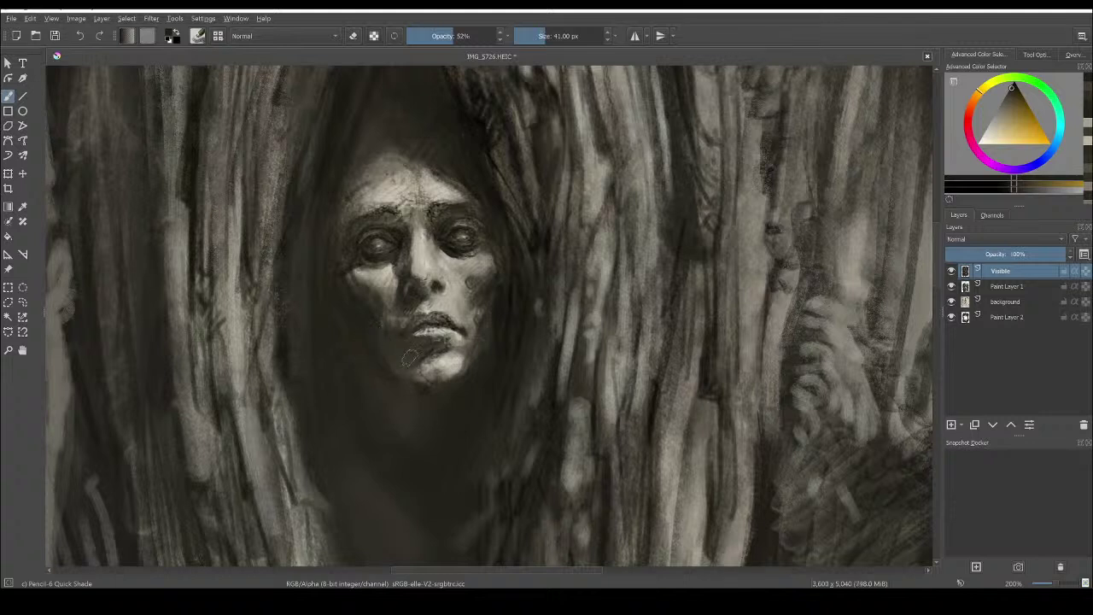
pyautogui.moveTo(425, 384)
pyautogui.mouseDown()
pyautogui.moveTo(451, 370)
pyautogui.moveTo(447, 304)
pyautogui.moveTo(471, 273)
pyautogui.mouseUp()
pyautogui.moveTo(388, 270)
pyautogui.mouseDown()
pyautogui.moveTo(369, 294)
pyautogui.moveTo(390, 271)
pyautogui.moveTo(373, 289)
pyautogui.moveTo(386, 325)
pyautogui.moveTo(372, 350)
pyautogui.mouseUp()
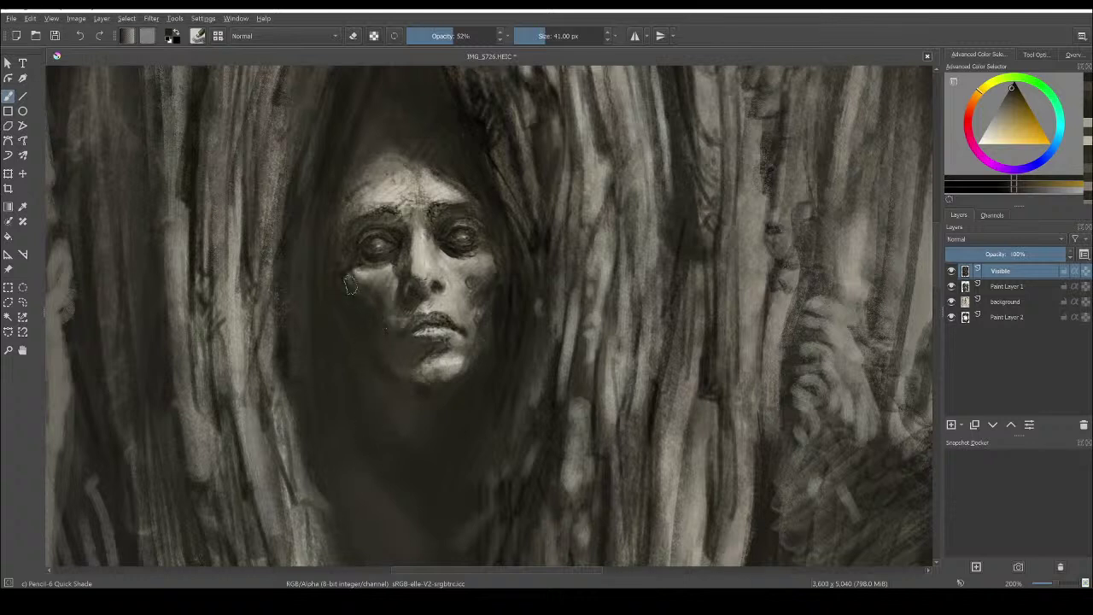
pyautogui.moveTo(348, 287); pyautogui.dragTo(350, 270)
# Smooth the forehead and brighten the cheeks with a sampled light tone, and refine the facial shadows with dark tones from the cheek and eye
pyautogui.keyDown('ctrl'); pyautogui.click(417, 178); pyautogui.keyUp('ctrl')
pyautogui.moveTo(368, 194)
pyautogui.mouseDown()
pyautogui.moveTo(405, 181)
pyautogui.moveTo(386, 205)
pyautogui.moveTo(434, 183)
pyautogui.moveTo(458, 190)
pyautogui.moveTo(381, 162)
pyautogui.moveTo(430, 171)
pyautogui.mouseUp()
pyautogui.moveTo(483, 263); pyautogui.dragTo(483, 254)
pyautogui.moveTo(366, 263)
pyautogui.mouseDown()
pyautogui.moveTo(350, 272)
pyautogui.moveTo(359, 275)
pyautogui.mouseUp()
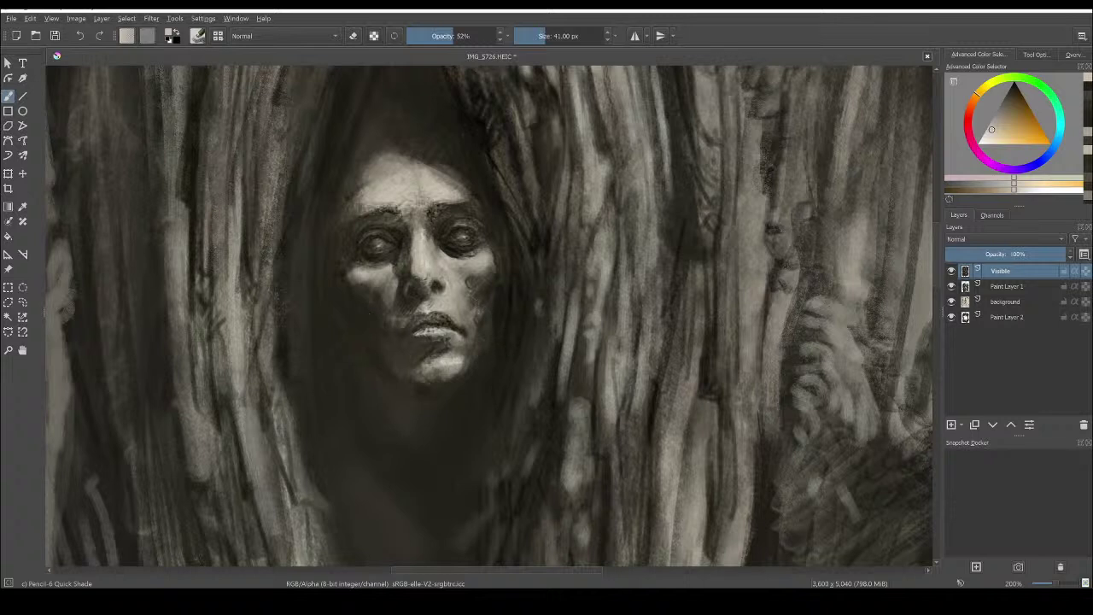
pyautogui.keyDown('ctrl'); pyautogui.click(379, 300); pyautogui.keyUp('ctrl')
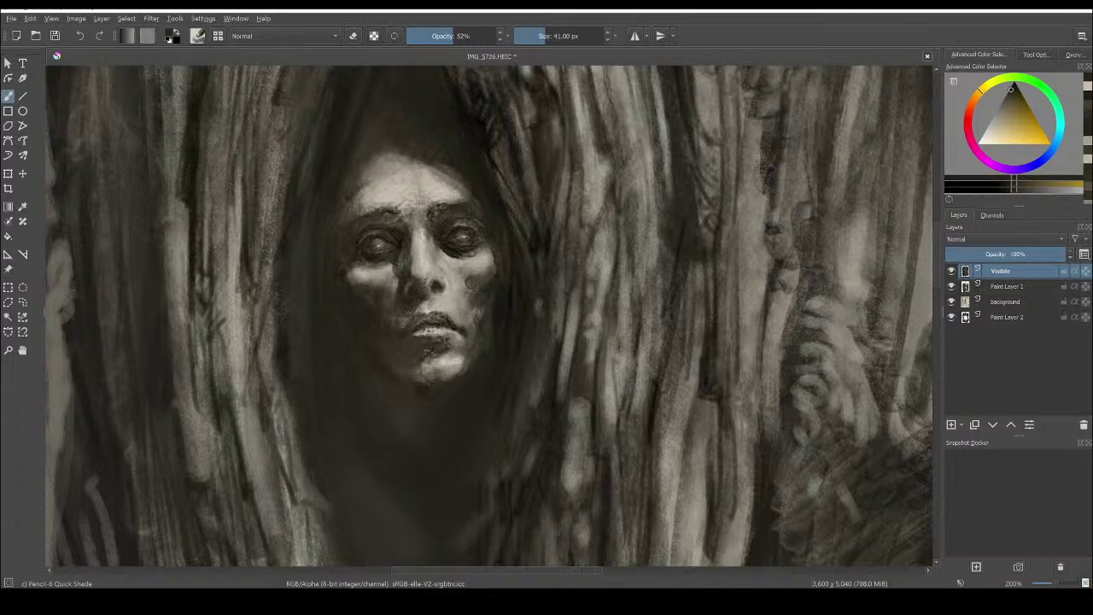
pyautogui.keyDown('ctrl'); pyautogui.click(451, 250); pyautogui.keyUp('ctrl')
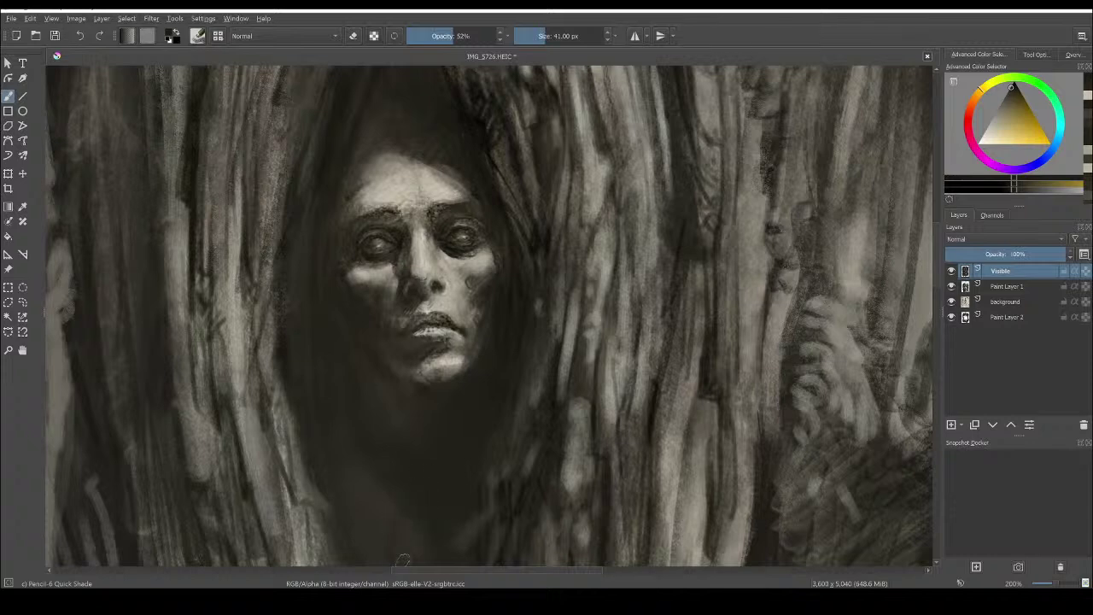
# Paint the small upper hand at the base of the trunk opening with a light tone sampled from the face
pyautogui.scroll(-3, 403, 560)
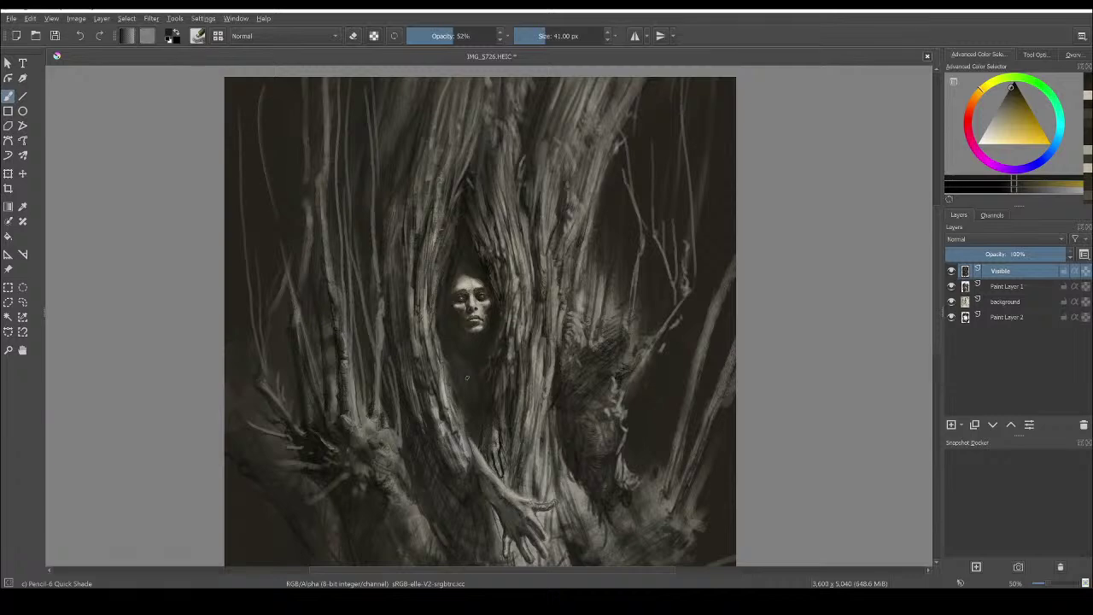
pyautogui.hotkey('ctrl', '+')
pyautogui.hotkey('ctrl', '+')
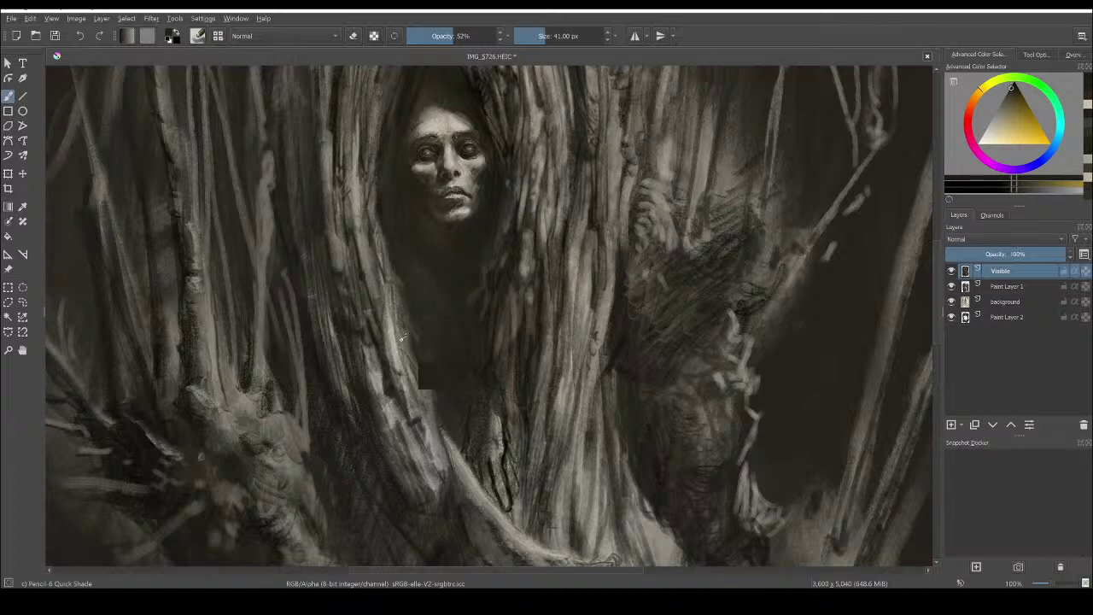
pyautogui.keyDown('ctrl'); pyautogui.click(466, 177); pyautogui.keyUp('ctrl')
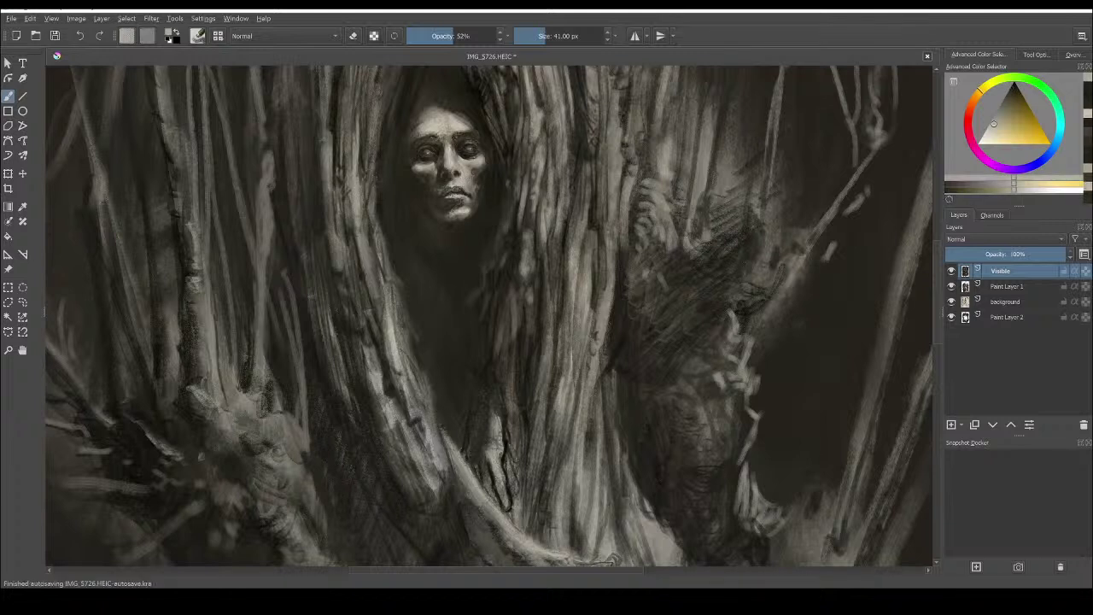
pyautogui.moveTo(509, 487); pyautogui.dragTo(509, 503)
pyautogui.moveTo(492, 438); pyautogui.dragTo(488, 456)
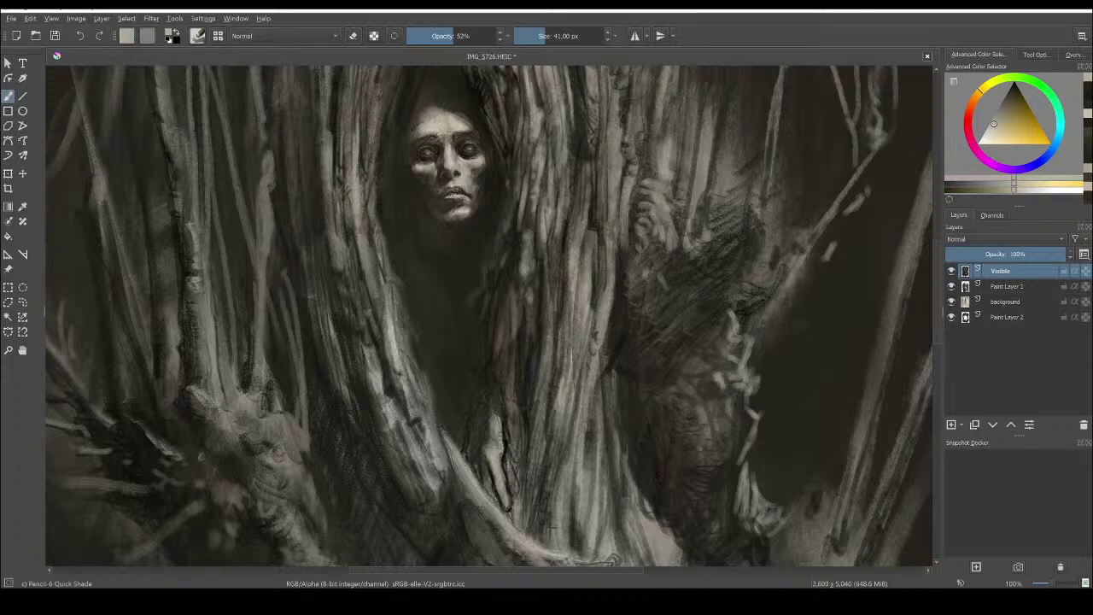
pyautogui.moveTo(493, 411)
pyautogui.mouseDown()
pyautogui.moveTo(490, 442)
pyautogui.moveTo(492, 403)
pyautogui.mouseUp()
pyautogui.moveTo(502, 448)
pyautogui.mouseDown()
pyautogui.moveTo(489, 393)
pyautogui.moveTo(487, 434)
pyautogui.moveTo(484, 391)
pyautogui.moveTo(484, 476)
pyautogui.mouseUp()
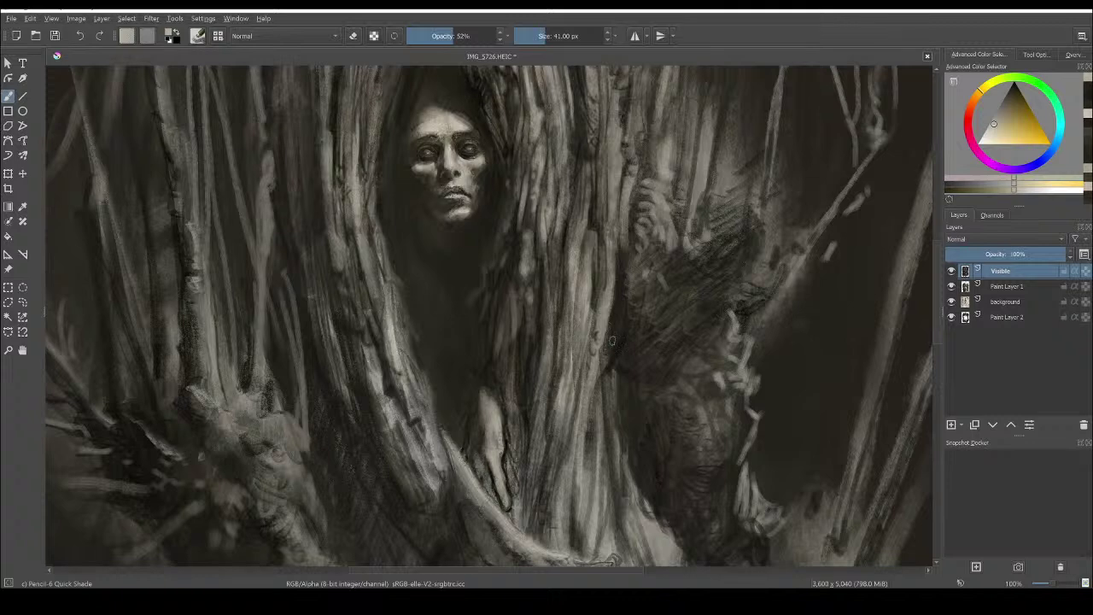
# Reduce the brush to 15 px and sample a dark tone beside the upper hand for shading its edges
pyautogui.moveTo(616, 325); pyautogui.dragTo(576, 176)
pyautogui.moveTo(501, 415)
pyautogui.mouseDown()
pyautogui.moveTo(512, 431)
pyautogui.moveTo(524, 427)
pyautogui.moveTo(509, 437)
pyautogui.moveTo(470, 401)
pyautogui.moveTo(514, 426)
pyautogui.mouseUp()
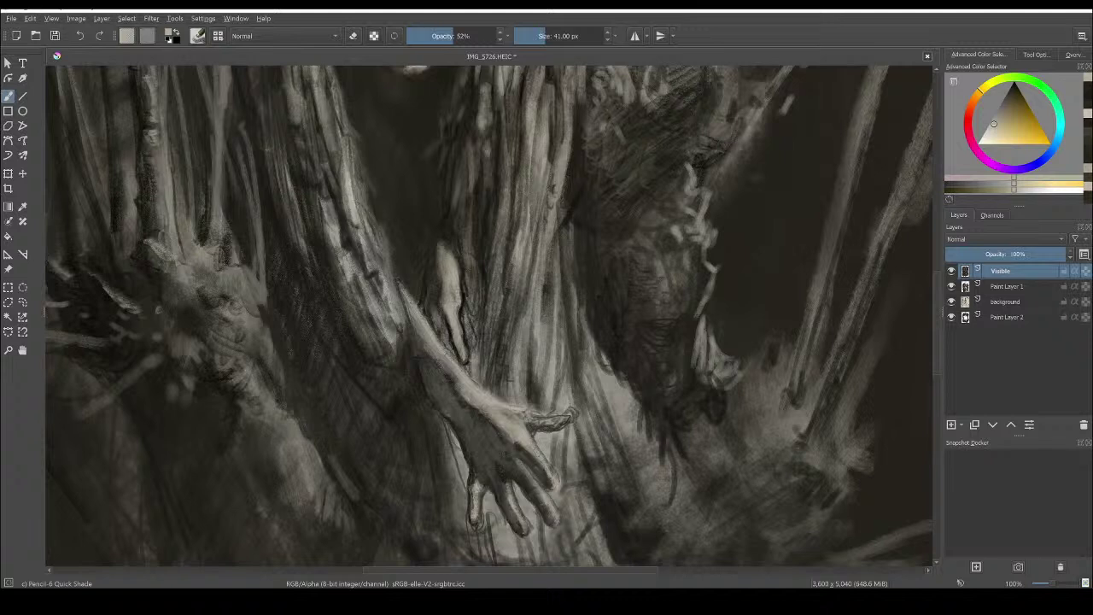
pyautogui.press('[')
pyautogui.press('[')
pyautogui.press('[')
pyautogui.press('[')
pyautogui.press('[')
pyautogui.keyDown('ctrl'); pyautogui.click(437, 211); pyautogui.keyUp('ctrl')
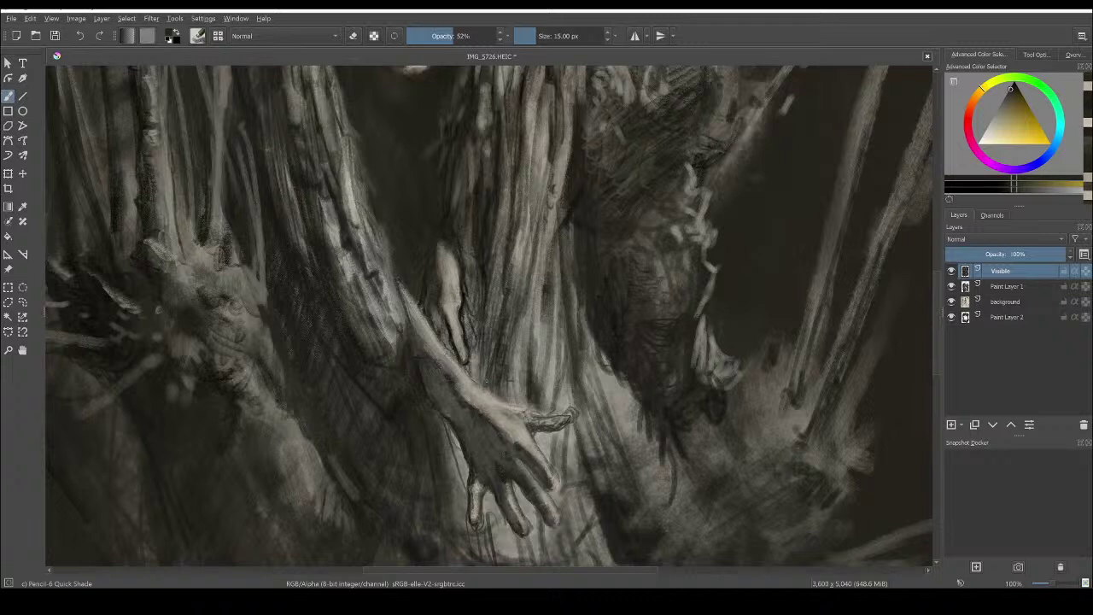
# Refine the thumb base, knuckles and fingers of the lower hand with sampled light, mid-grey and dark tones
pyautogui.moveTo(561, 313); pyautogui.dragTo(493, 221)
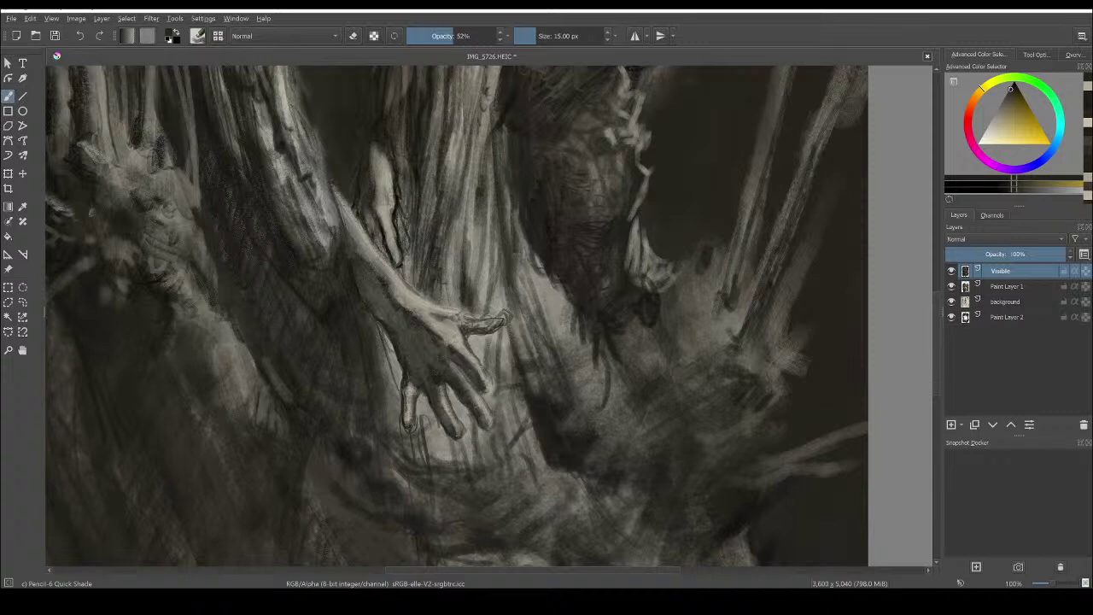
pyautogui.keyDown('ctrl'); pyautogui.click(459, 329); pyautogui.keyUp('ctrl')
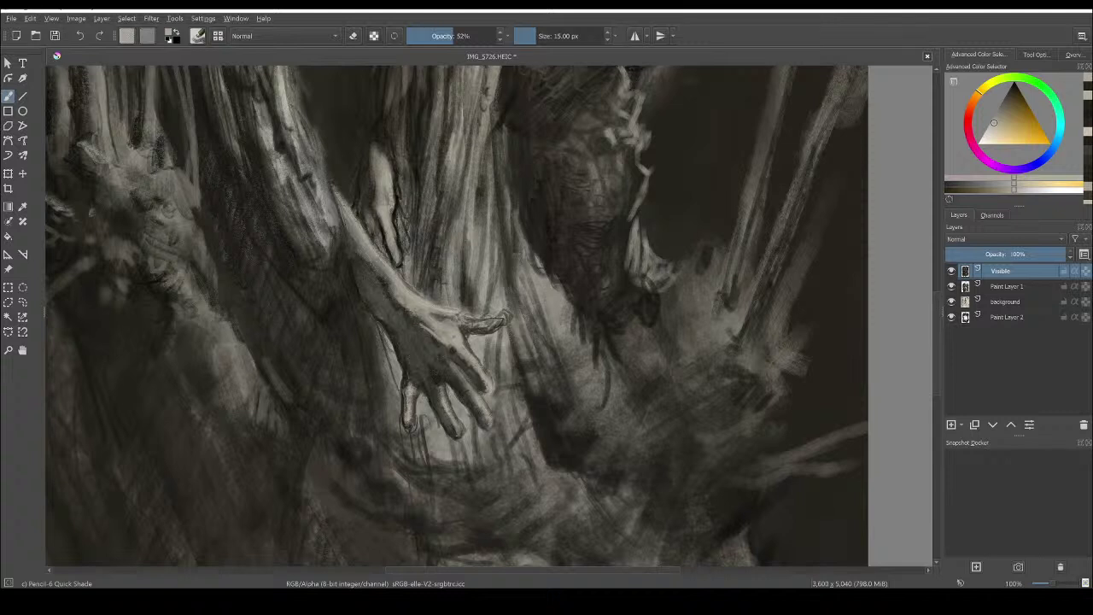
pyautogui.keyDown('ctrl'); pyautogui.click(473, 407); pyautogui.keyUp('ctrl')
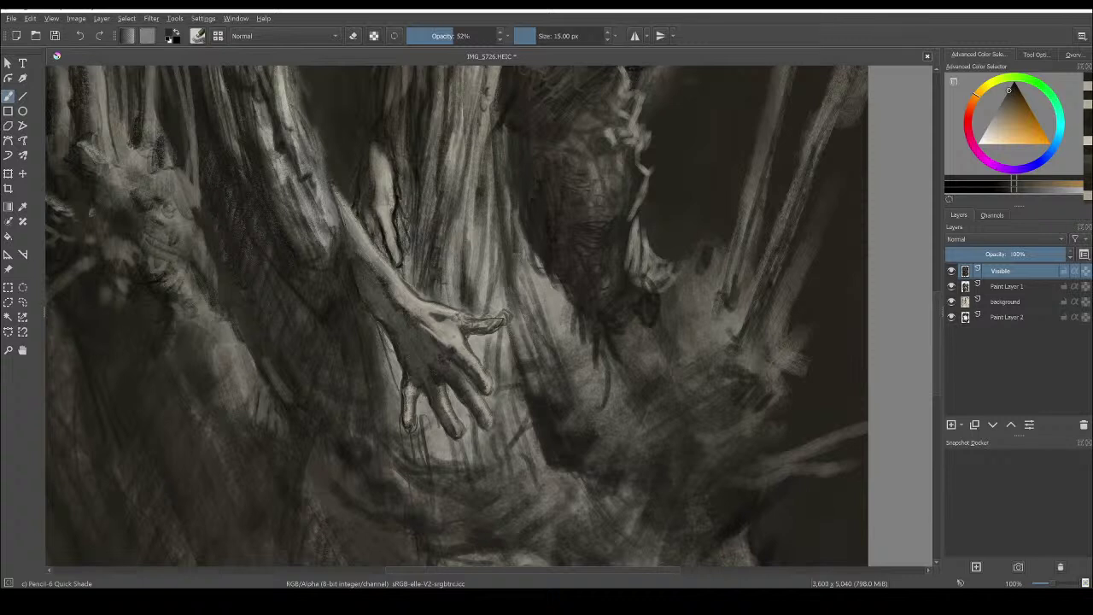
pyautogui.click(999, 111)
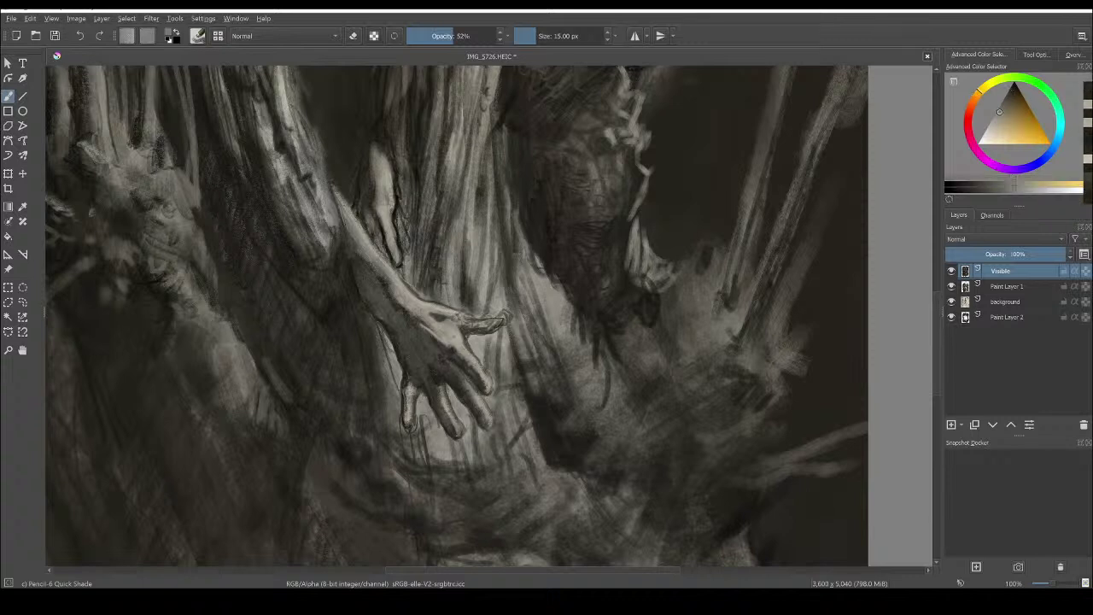
pyautogui.keyDown('ctrl'); pyautogui.click(455, 396); pyautogui.keyUp('ctrl')
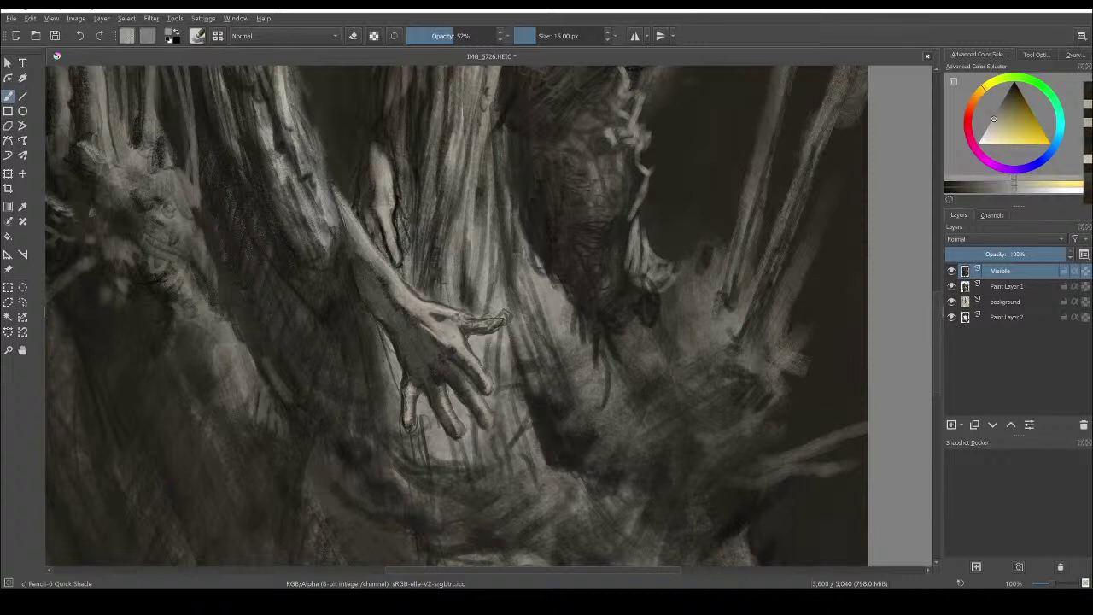
pyautogui.press('k')
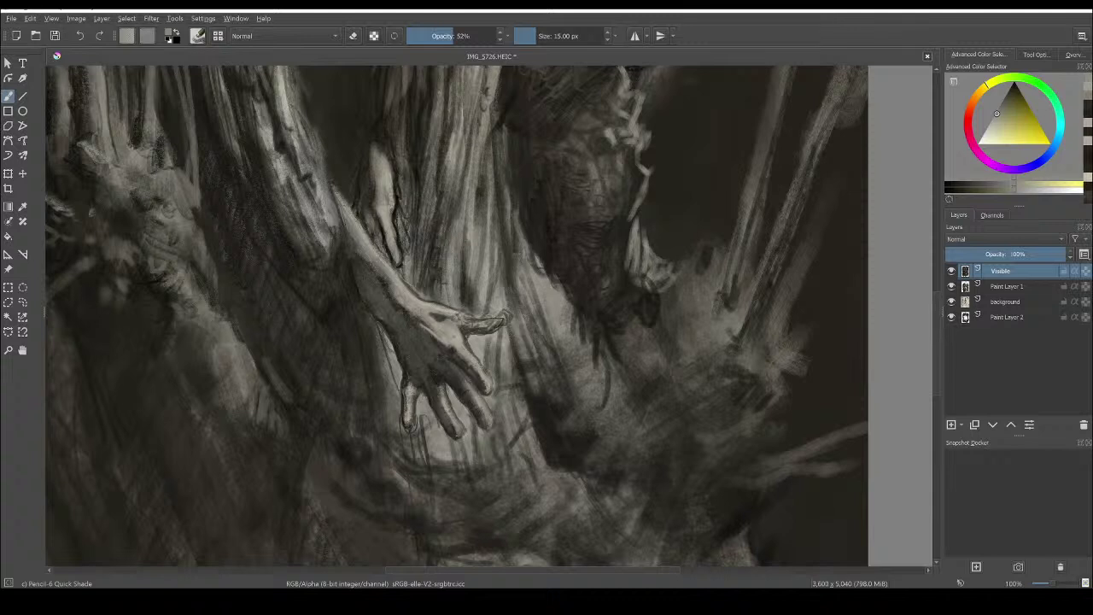
pyautogui.press('k')
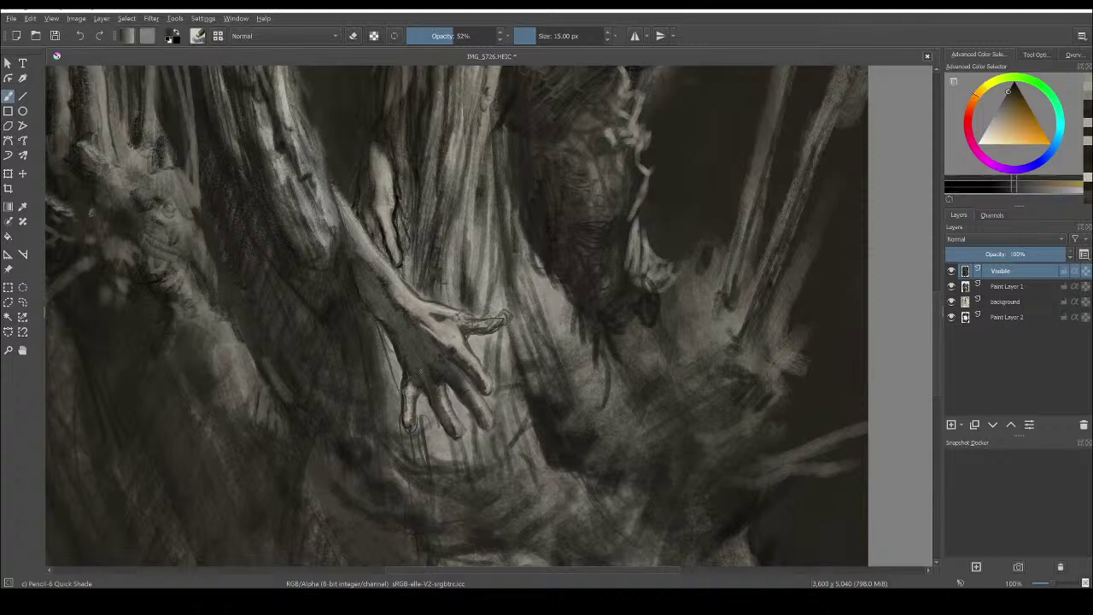
# Shade the back of the lower hand and its little finger with a tone sampled from the hand
pyautogui.moveTo(421, 371); pyautogui.dragTo(432, 370)
pyautogui.keyDown('ctrl'); pyautogui.click(431, 371); pyautogui.keyUp('ctrl')
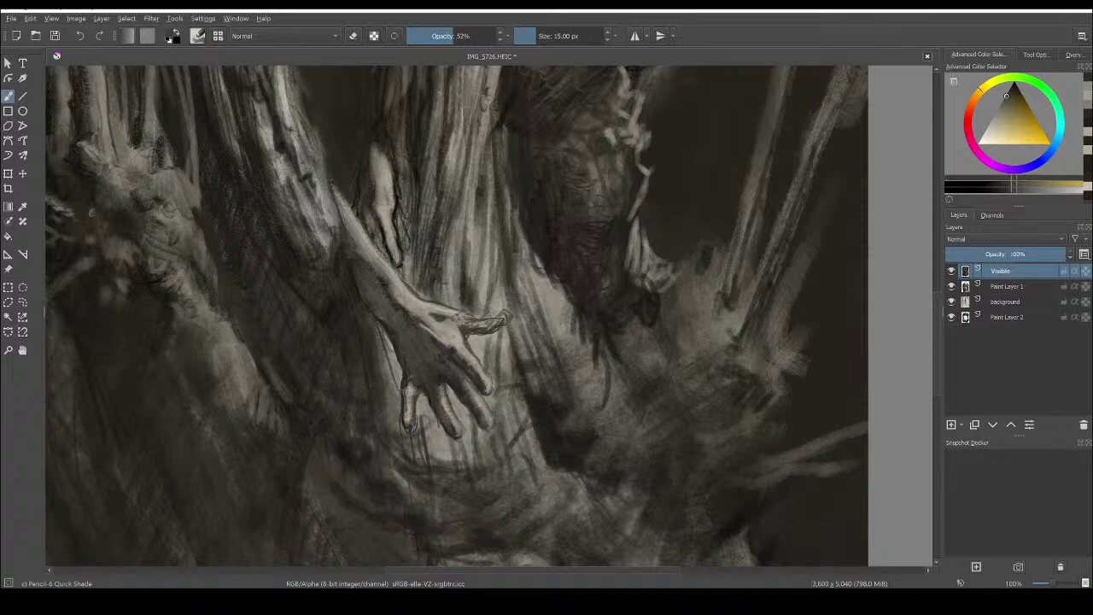
pyautogui.moveTo(413, 384); pyautogui.dragTo(408, 391)
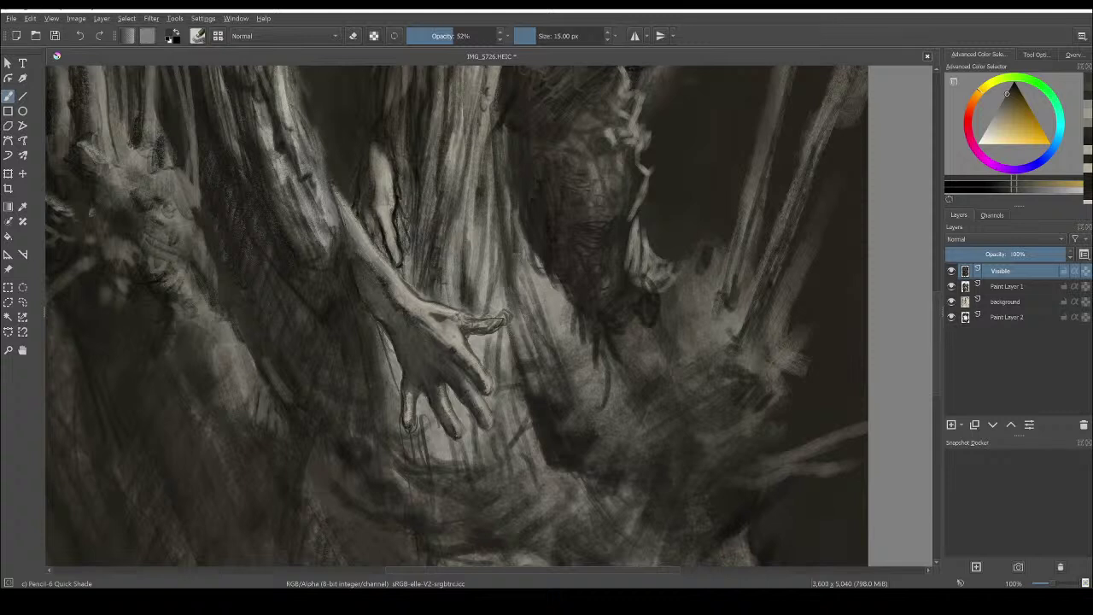
# Paint the lower hand's thumb with alternating dark and light tones, filling in its sketched outline
pyautogui.moveTo(455, 316); pyautogui.dragTo(476, 319)
pyautogui.press('l')
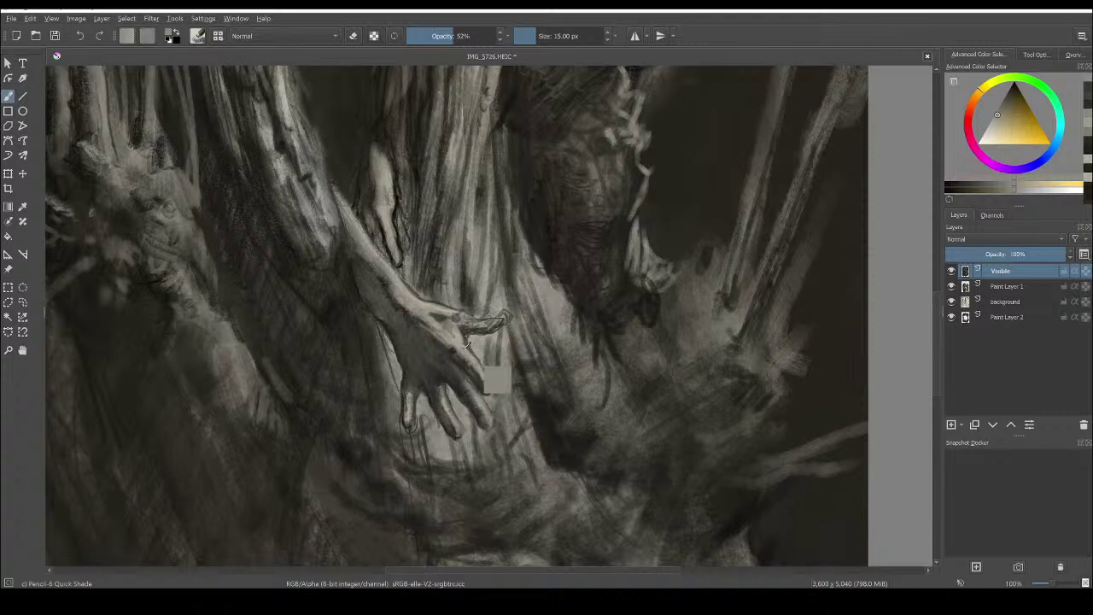
pyautogui.press('k')
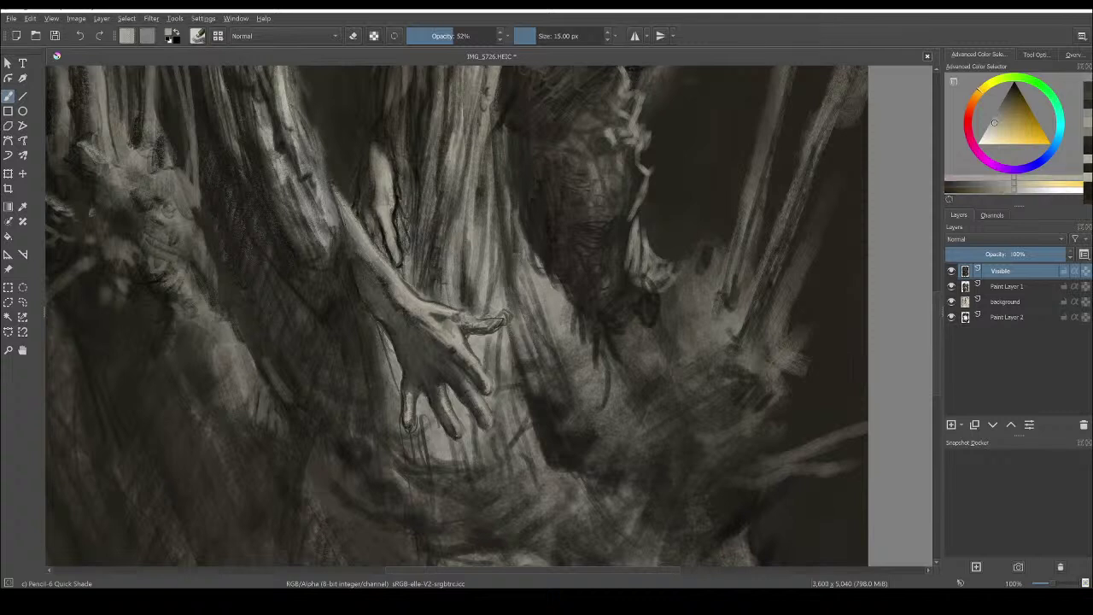
pyautogui.moveTo(485, 326); pyautogui.dragTo(500, 318)
pyautogui.press('l')
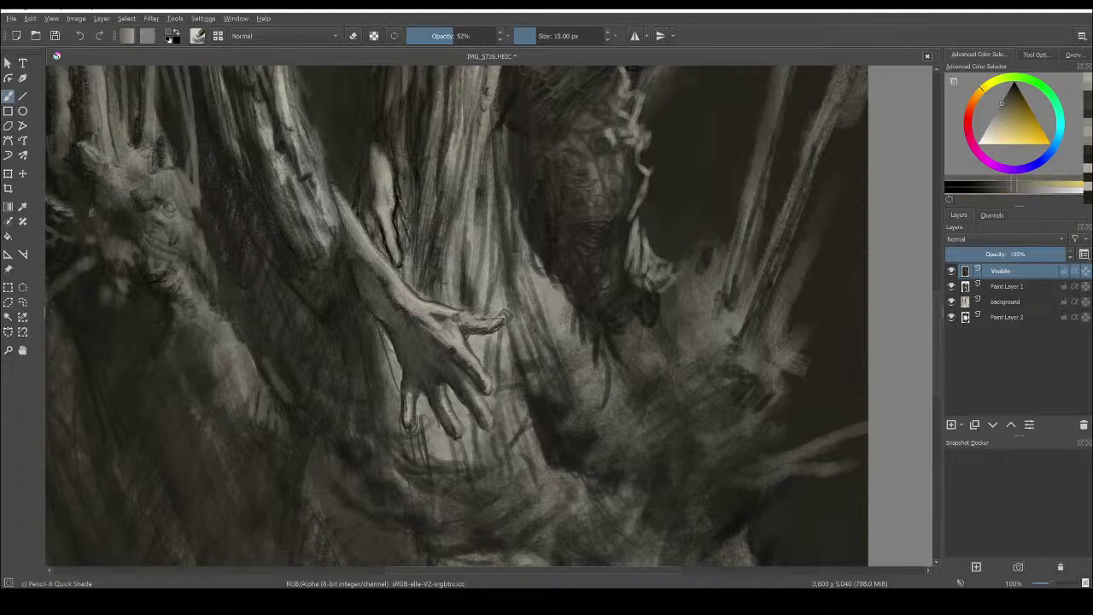
# Enlarge the brush to 32 px and tone down the bark strands above the lower hand's thumb
pyautogui.press(']')
pyautogui.press(']')
pyautogui.press(']')
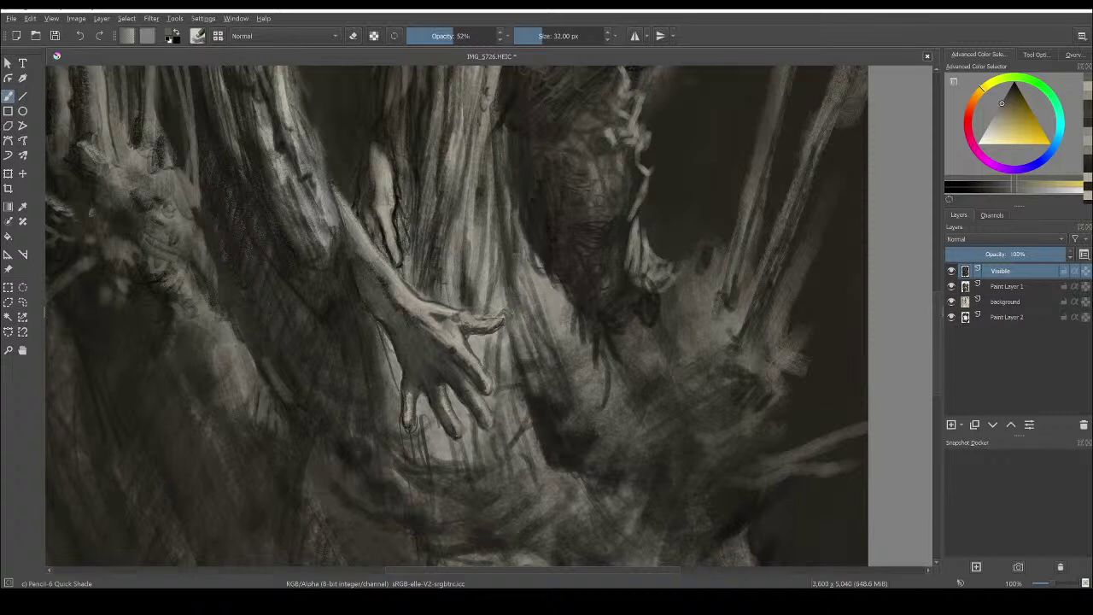
pyautogui.press('k')
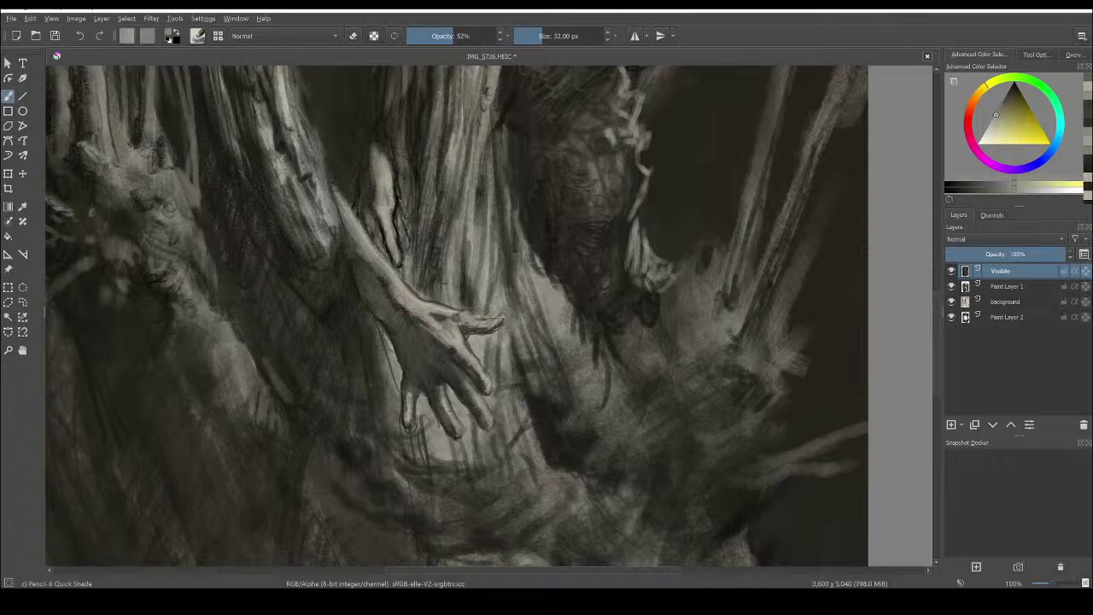
pyautogui.moveTo(472, 284)
pyautogui.mouseDown()
pyautogui.moveTo(472, 310)
pyautogui.moveTo(478, 239)
pyautogui.mouseUp()
pyautogui.press('k')
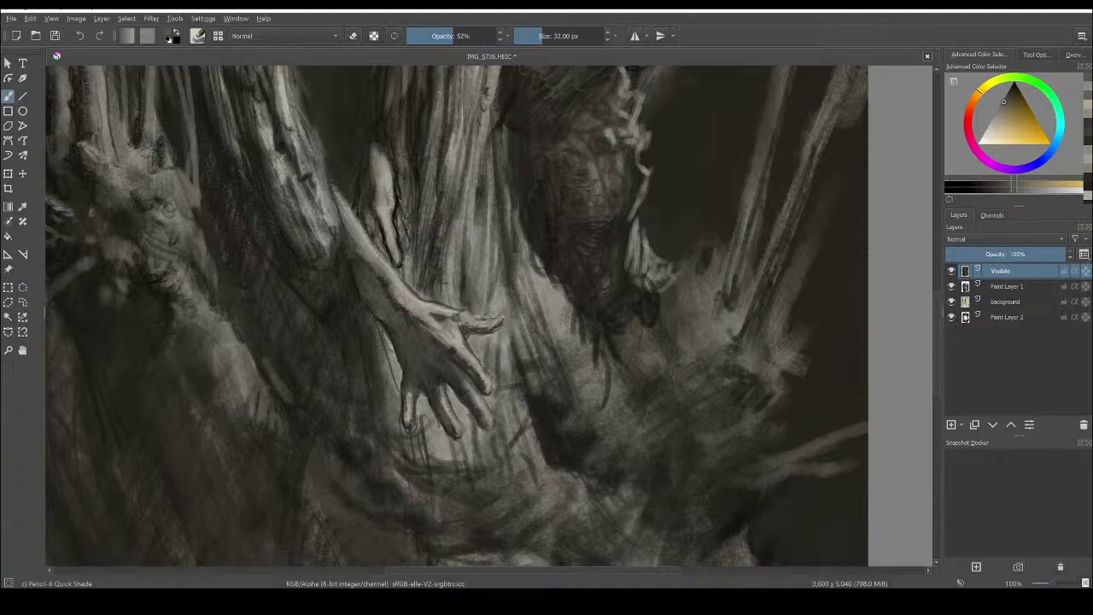
# Choose a light warm grey and highlight the lower hand's wrist, fingers and thumb
pyautogui.keyDown('ctrl'); pyautogui.click(406, 284); pyautogui.keyUp('ctrl')
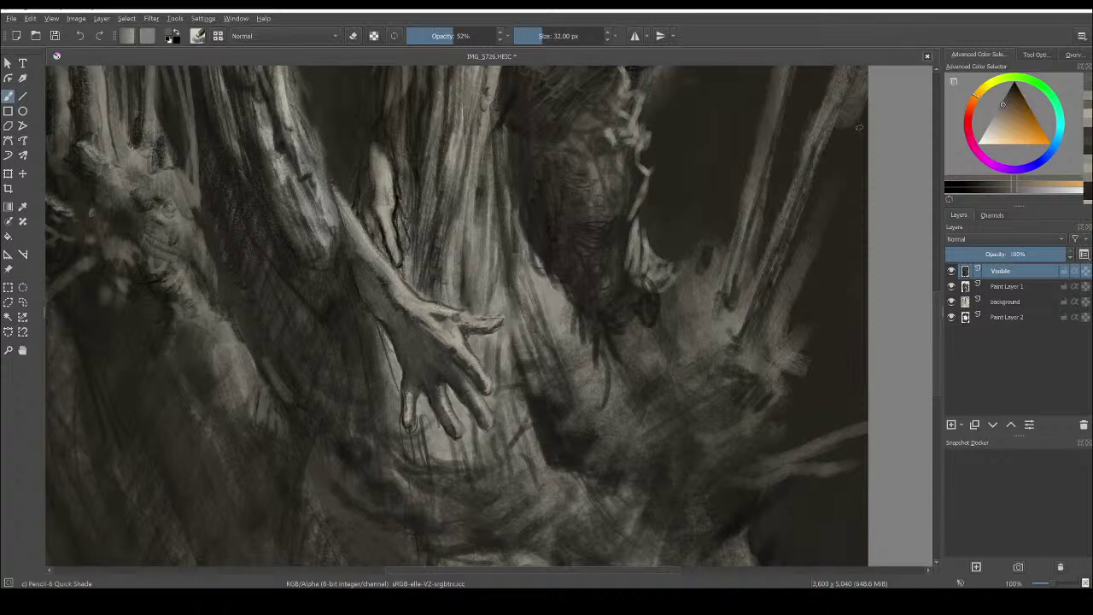
pyautogui.moveTo(995, 118); pyautogui.dragTo(991, 125)
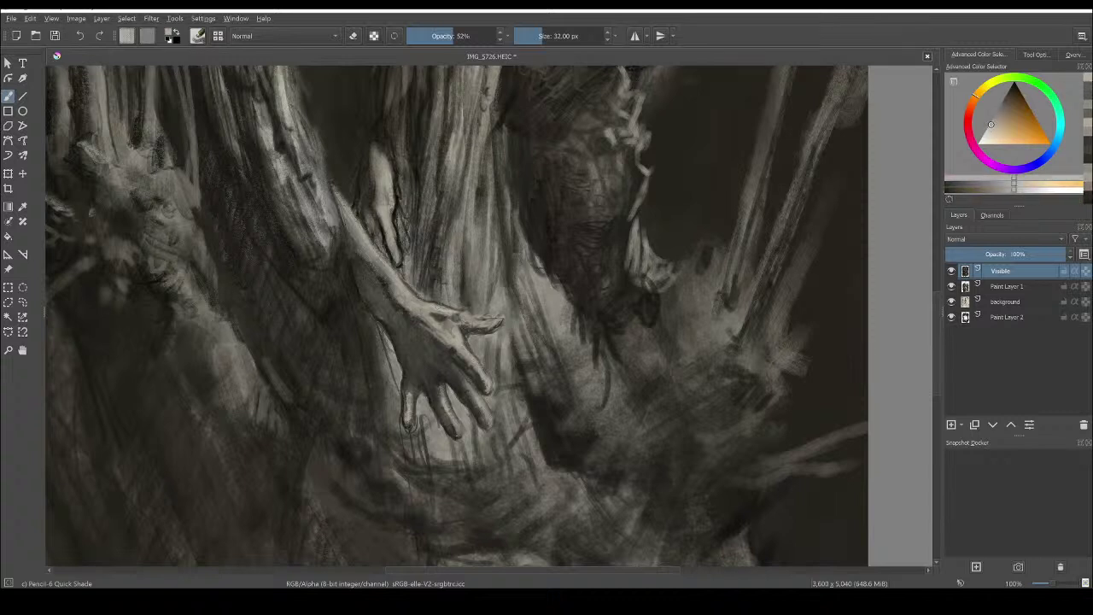
pyautogui.moveTo(419, 320); pyautogui.dragTo(458, 350)
pyautogui.moveTo(483, 411)
pyautogui.mouseDown()
pyautogui.moveTo(487, 422)
pyautogui.moveTo(451, 424)
pyautogui.moveTo(457, 437)
pyautogui.mouseUp()
pyautogui.moveTo(489, 325); pyautogui.dragTo(498, 322)
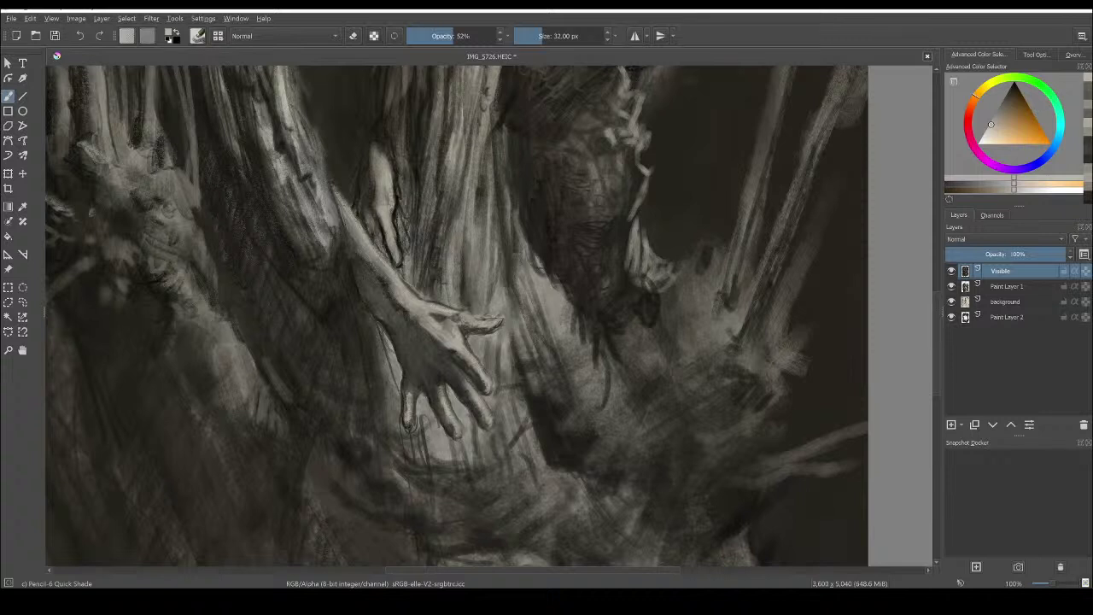
pyautogui.moveTo(412, 384)
pyautogui.mouseDown()
pyautogui.moveTo(412, 394)
pyautogui.moveTo(415, 381)
pyautogui.mouseUp()
# Shade the back of the lower hand and the underside of the forearm with sampled dark tones
pyautogui.keyDown('ctrl'); pyautogui.click(396, 328); pyautogui.keyUp('ctrl')
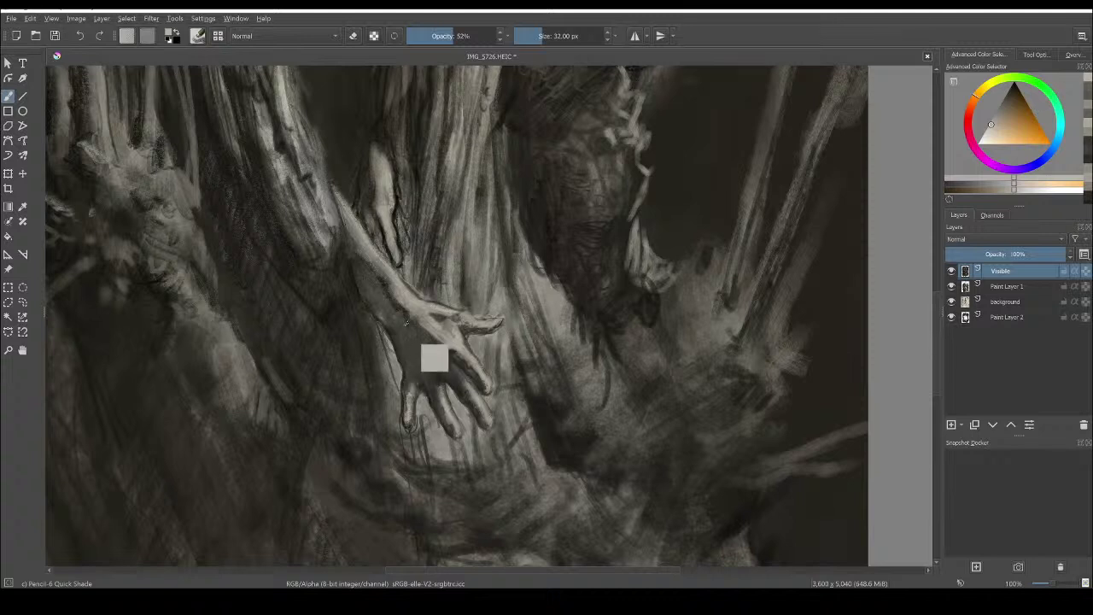
pyautogui.moveTo(386, 318); pyautogui.dragTo(407, 358)
pyautogui.moveTo(403, 317)
pyautogui.mouseDown()
pyautogui.moveTo(388, 296)
pyautogui.moveTo(429, 314)
pyautogui.moveTo(441, 340)
pyautogui.moveTo(403, 299)
pyautogui.mouseUp()
pyautogui.keyDown('ctrl'); pyautogui.click(412, 323); pyautogui.keyUp('ctrl')
pyautogui.moveTo(372, 274); pyautogui.dragTo(381, 284)
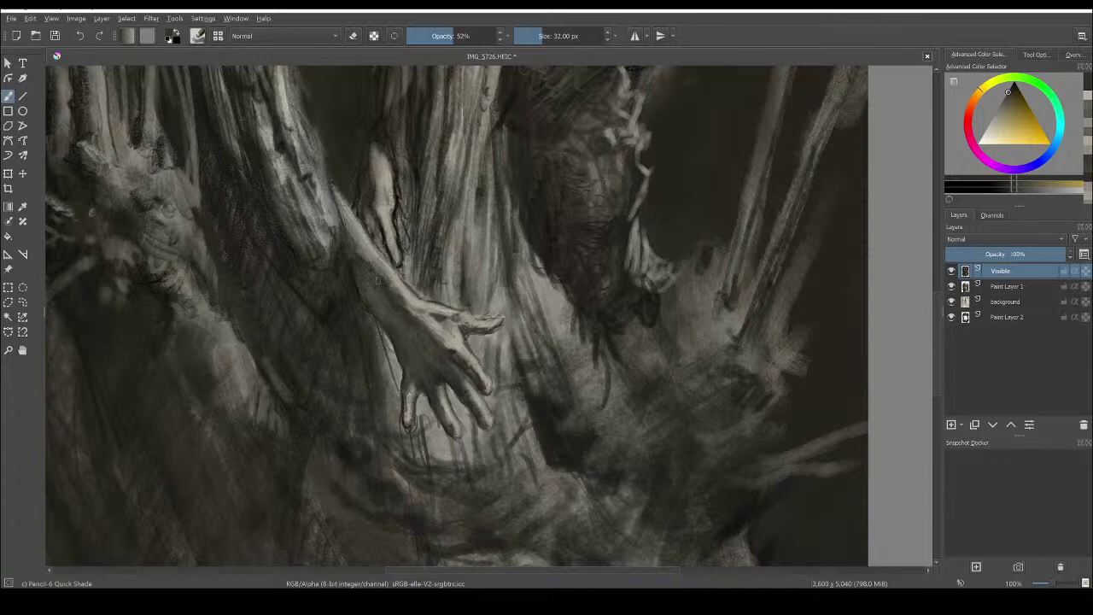
# Blend the dark shading along the upper forearm above the lower hand
pyautogui.moveTo(357, 249); pyautogui.dragTo(371, 262)
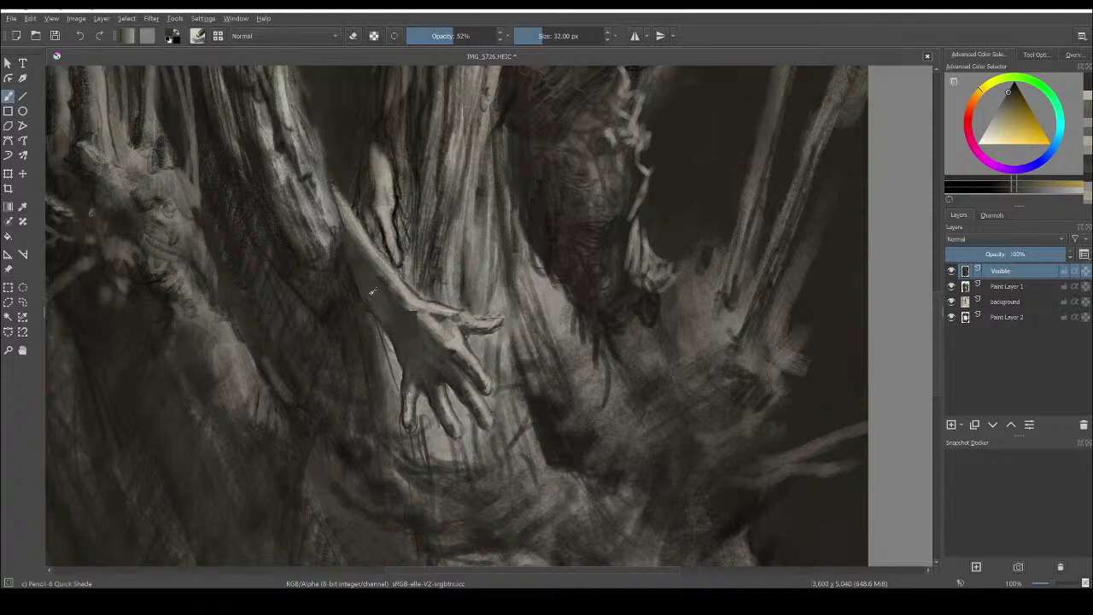
pyautogui.keyDown('ctrl'); pyautogui.click(352, 132); pyautogui.keyUp('ctrl')
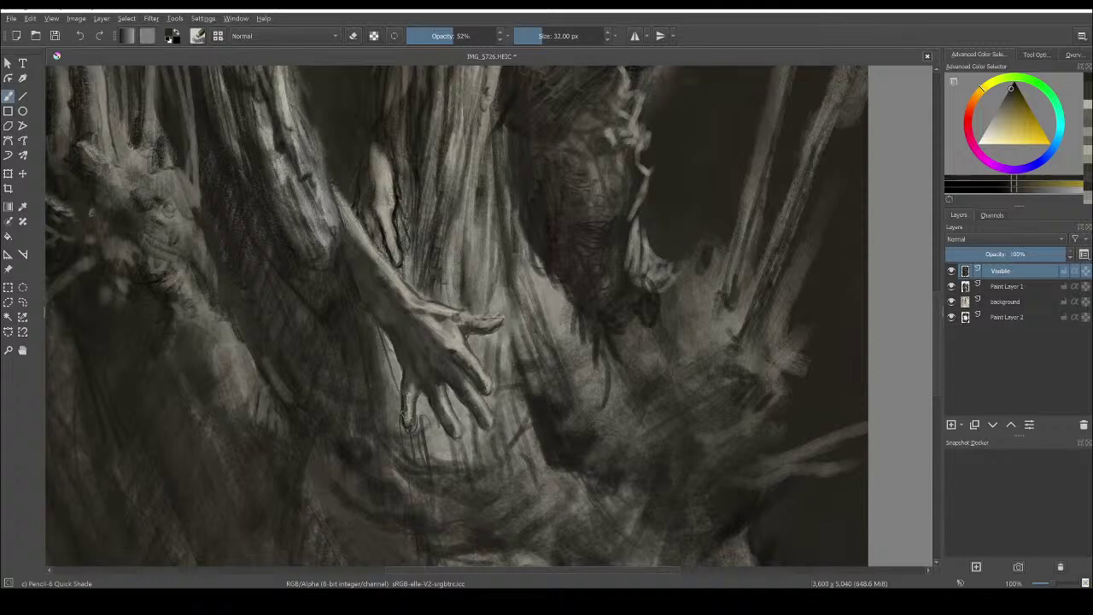
# Sample a dark tone from the trunk and darken the bark strands between the face and the lower hand
pyautogui.hotkey('ctrl', '+')
pyautogui.hotkey('ctrl', '+')
pyautogui.hotkey('ctrl', '-')
pyautogui.hotkey('ctrl', '-')
pyautogui.hotkey('ctrl', '-')
pyautogui.hotkey('ctrl', '-')
pyautogui.hotkey('ctrl', '-')
pyautogui.hotkey('ctrl', '-')
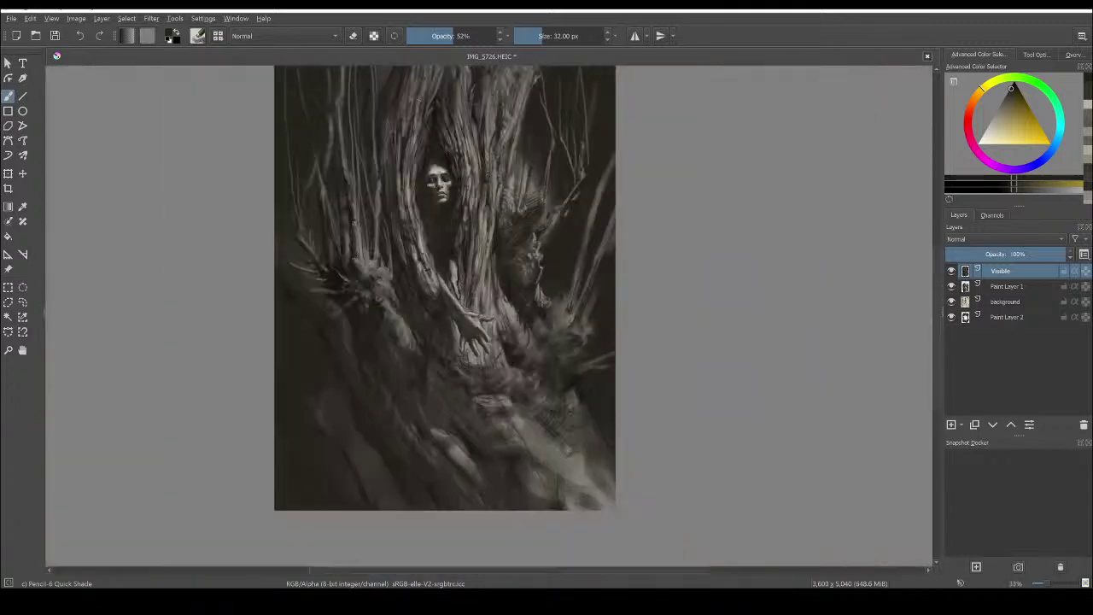
pyautogui.hotkey('ctrl', '+')
pyautogui.keyDown('ctrl'); pyautogui.click(465, 252); pyautogui.keyUp('ctrl')
pyautogui.moveTo(464, 260); pyautogui.dragTo(459, 337)
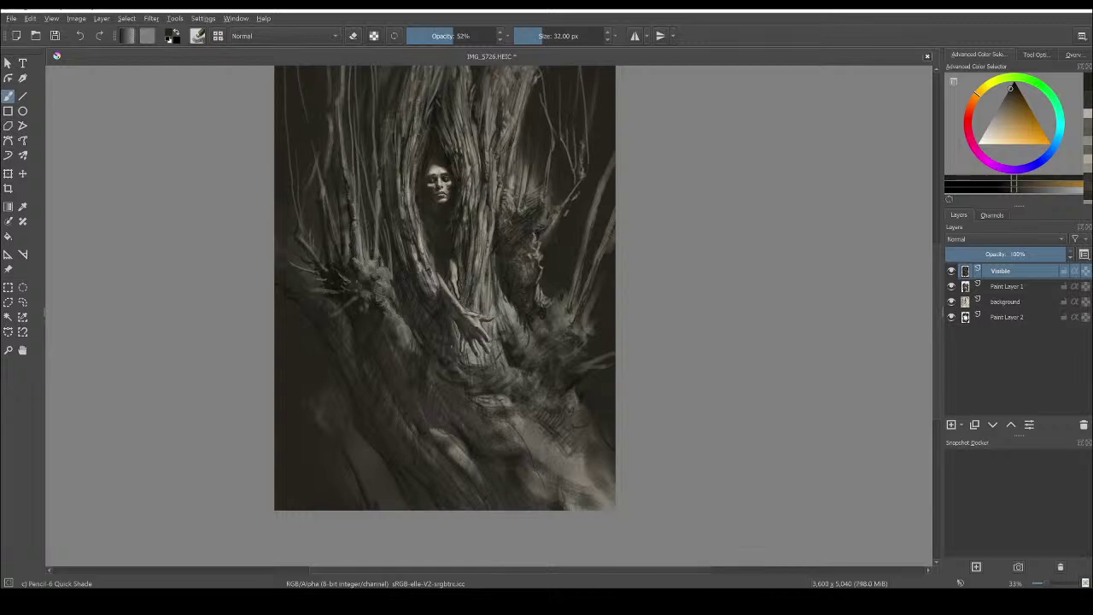
# Enlarge the brush to 78 px and shade the bark around the forearm with sampled dark tones
pyautogui.keyDown('ctrl'); pyautogui.click(434, 306); pyautogui.keyUp('ctrl')
pyautogui.press(']')
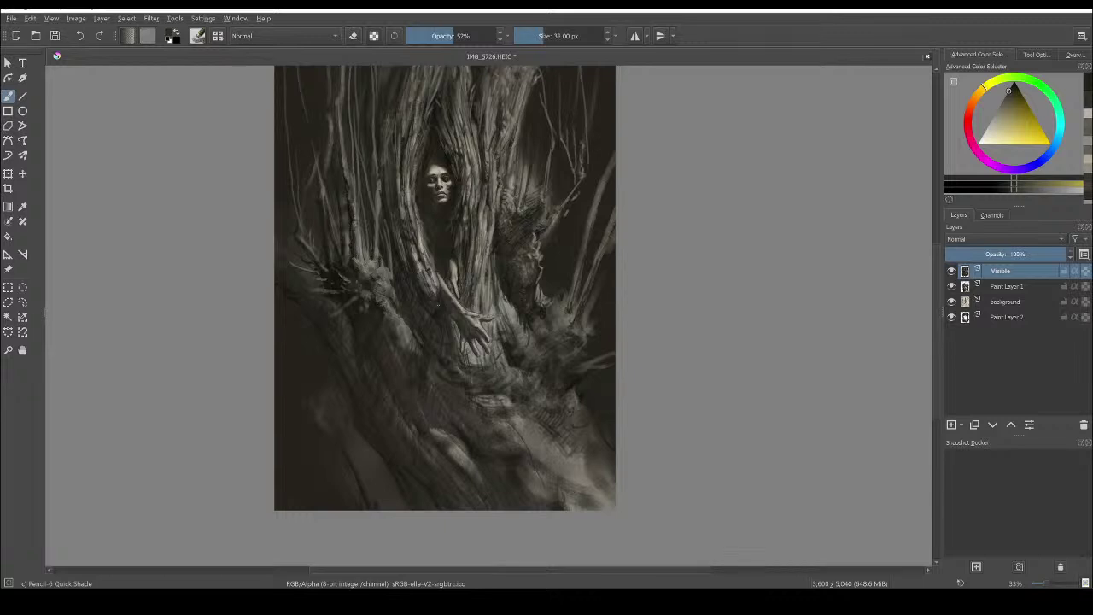
pyautogui.moveTo(437, 304); pyautogui.dragTo(448, 304)
pyautogui.keyDown('ctrl'); pyautogui.click(418, 293); pyautogui.keyUp('ctrl')
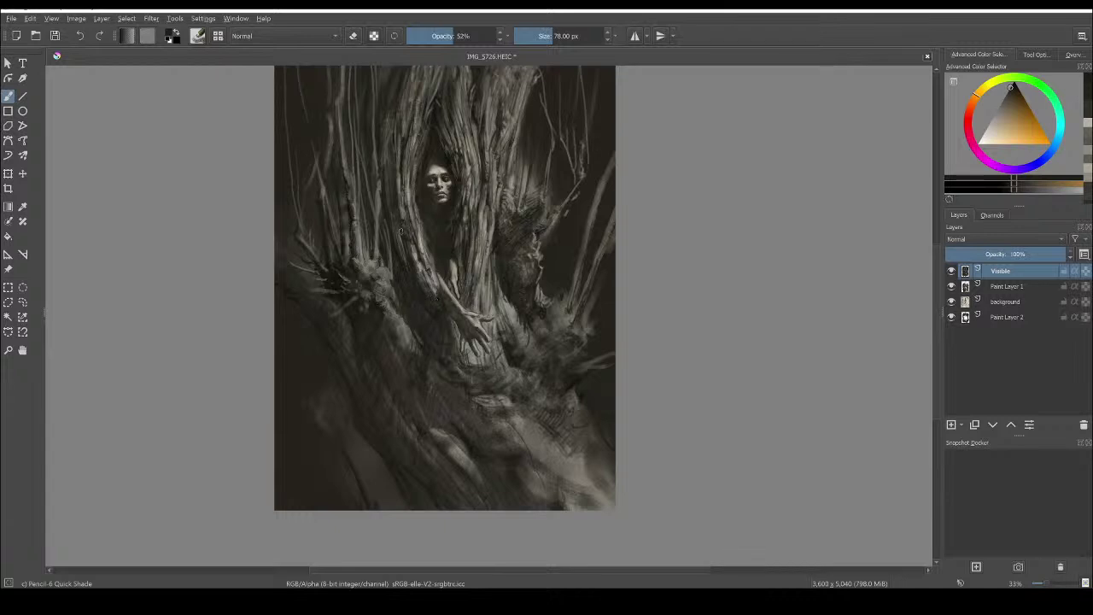
# Sample a dark trunk tone and shade the strands to the right of the hand and the pale lower-right roots
pyautogui.keyDown('ctrl'); pyautogui.click(484, 255); pyautogui.keyUp('ctrl')
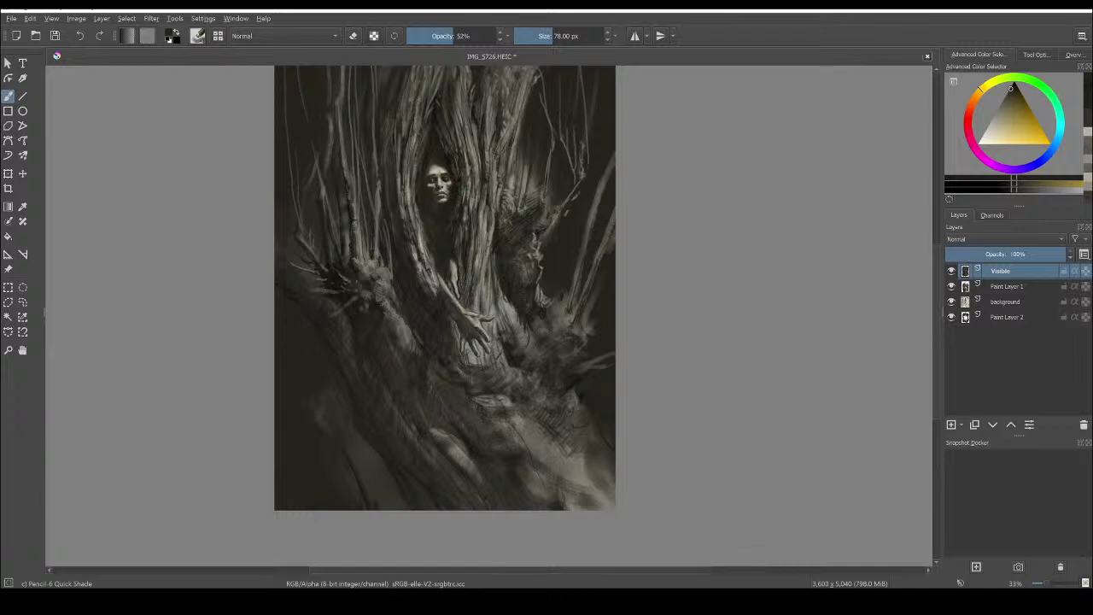
pyautogui.moveTo(493, 160)
pyautogui.mouseDown()
pyautogui.moveTo(483, 272)
pyautogui.moveTo(502, 327)
pyautogui.mouseUp()
pyautogui.moveTo(501, 283); pyautogui.dragTo(523, 351)
pyautogui.moveTo(522, 340); pyautogui.dragTo(531, 358)
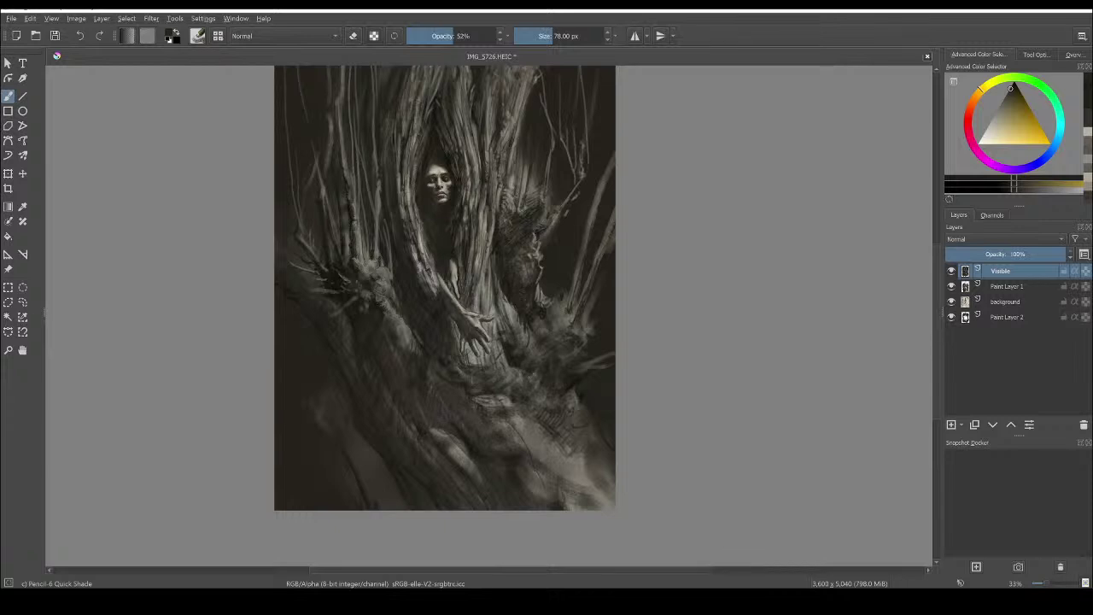
pyautogui.moveTo(518, 421)
pyautogui.mouseDown()
pyautogui.moveTo(564, 458)
pyautogui.moveTo(557, 473)
pyautogui.moveTo(574, 485)
pyautogui.mouseUp()
pyautogui.moveTo(530, 477); pyautogui.dragTo(553, 480)
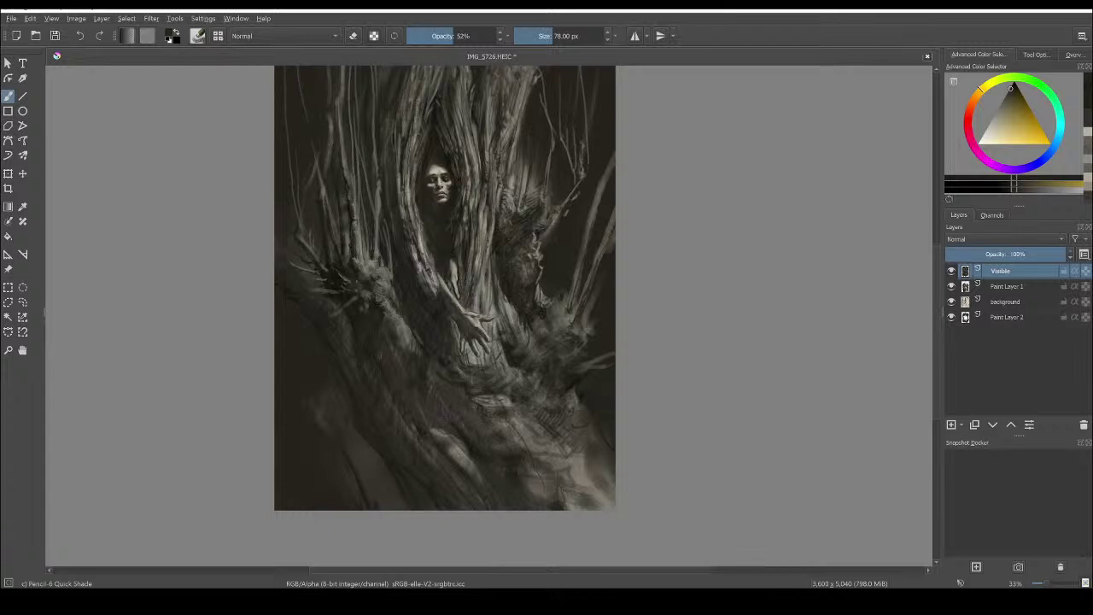
# Sample dark tones and deepen the left root and the gaps beside the upper trunk's main limbs
pyautogui.keyDown('ctrl'); pyautogui.click(332, 281); pyautogui.keyUp('ctrl')
pyautogui.moveTo(340, 304); pyautogui.dragTo(371, 362)
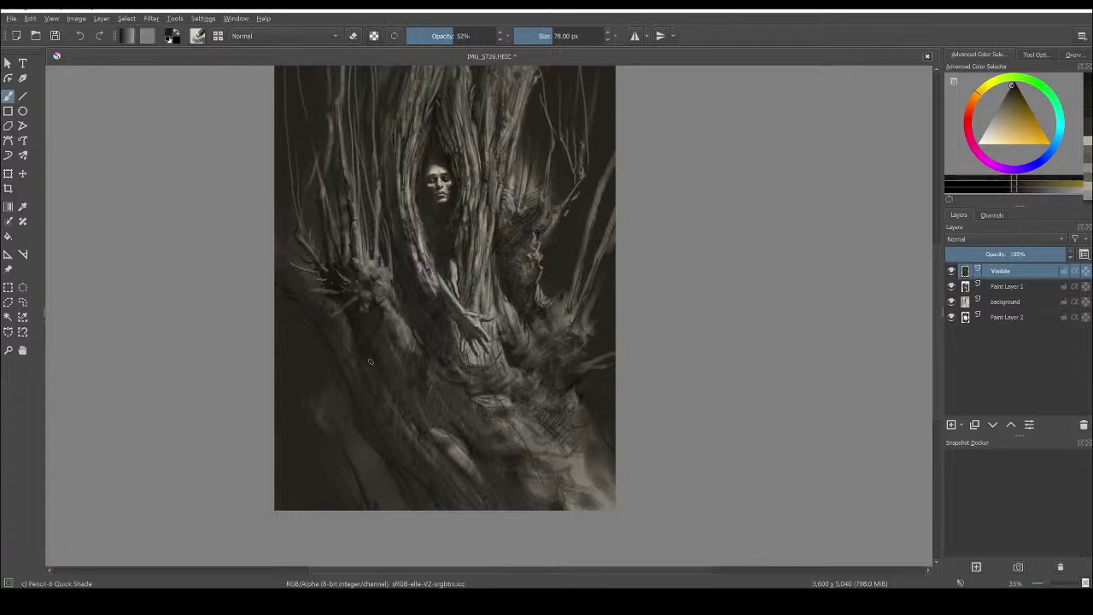
pyautogui.keyDown('ctrl'); pyautogui.click(306, 309); pyautogui.keyUp('ctrl')
pyautogui.moveTo(652, 196); pyautogui.dragTo(656, 287)
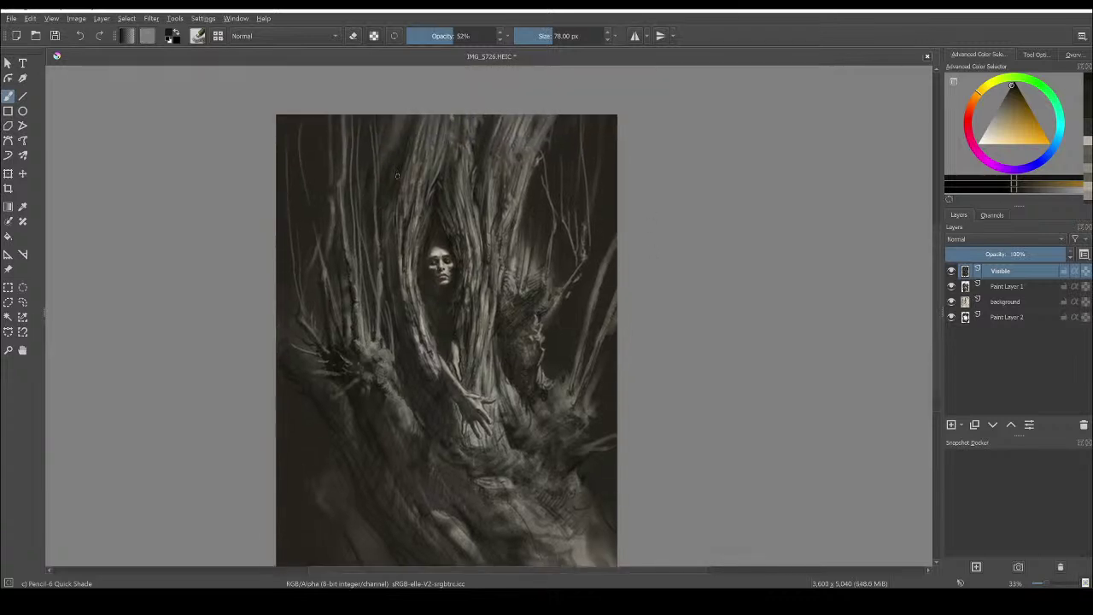
pyautogui.moveTo(376, 151); pyautogui.dragTo(374, 179)
pyautogui.moveTo(505, 118); pyautogui.dragTo(484, 189)
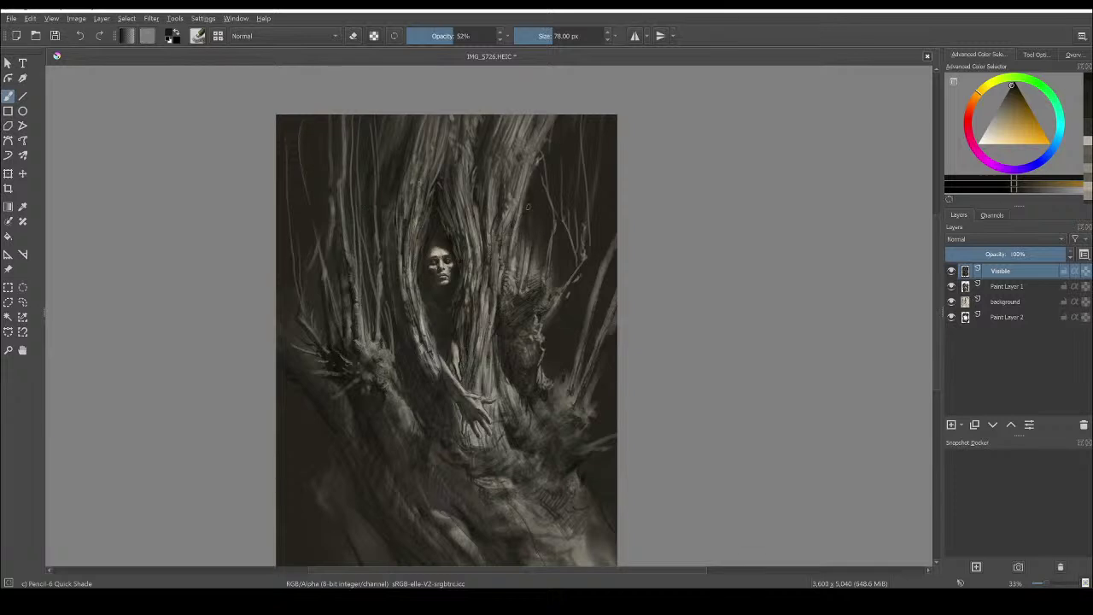
# Sample lighter greys and paint thin upright and slanting branches against the dark background on the tree's right side
pyautogui.keyDown('ctrl'); pyautogui.click(551, 290); pyautogui.keyUp('ctrl')
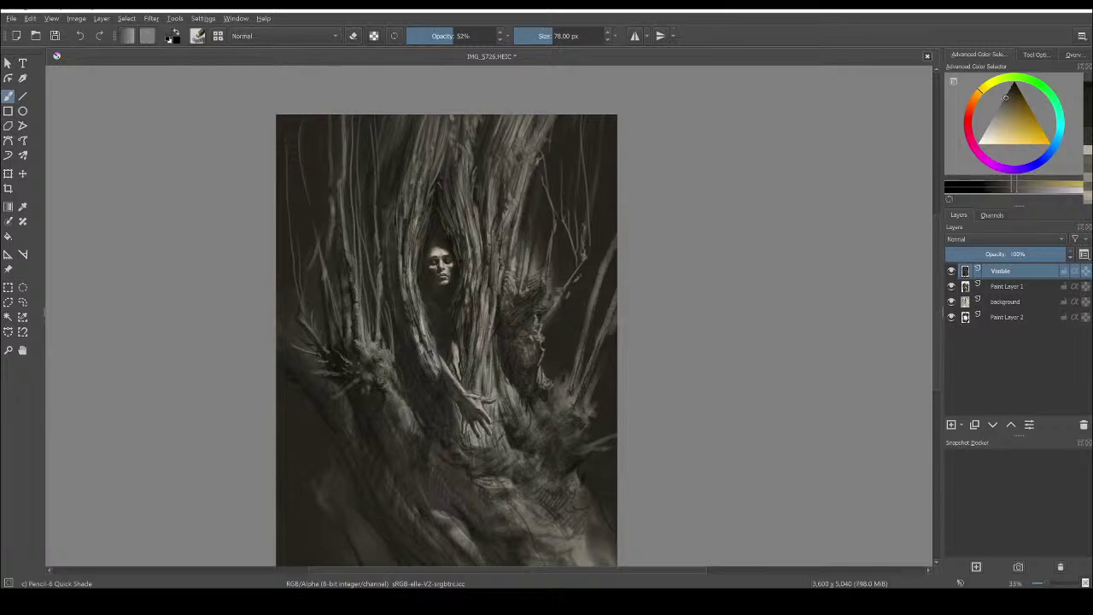
pyautogui.keyDown('ctrl'); pyautogui.click(533, 255); pyautogui.keyUp('ctrl')
pyautogui.moveTo(531, 246); pyautogui.dragTo(543, 140)
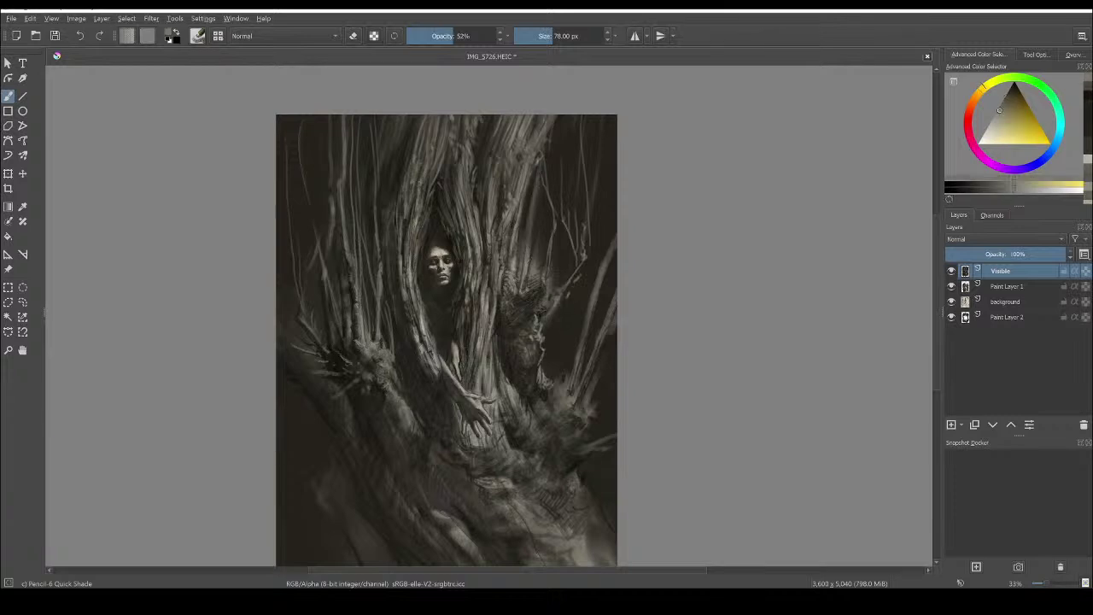
pyautogui.moveTo(537, 254); pyautogui.dragTo(590, 125)
pyautogui.moveTo(583, 170); pyautogui.dragTo(582, 187)
pyautogui.moveTo(562, 339)
pyautogui.mouseDown()
pyautogui.moveTo(549, 346)
pyautogui.moveTo(586, 311)
pyautogui.mouseUp()
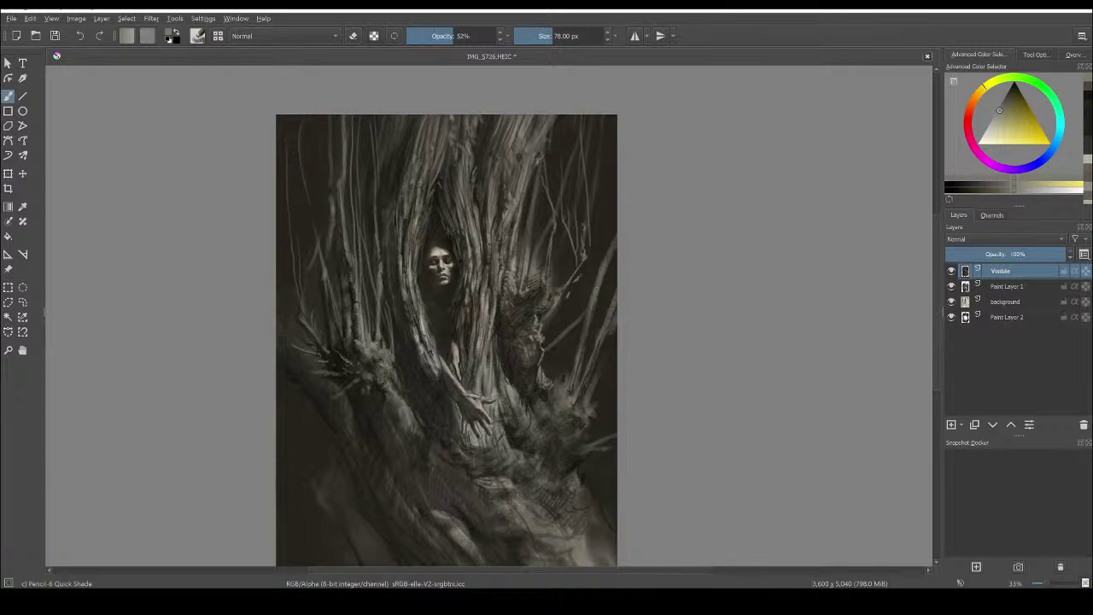
# Reduce the brush to 59 px, choose near-black and deepen the folds of the left and lower roots
pyautogui.press('[')
pyautogui.press('[')
pyautogui.press('[')
pyautogui.keyDown('ctrl'); pyautogui.click(461, 320); pyautogui.keyUp('ctrl')
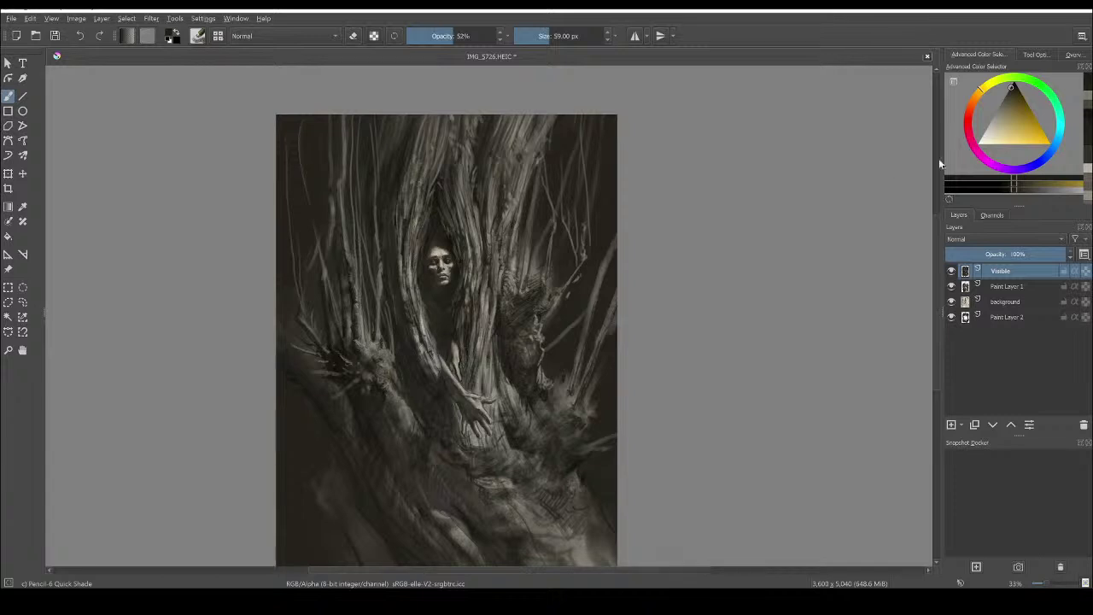
pyautogui.click(1015, 83)
pyautogui.moveTo(384, 448); pyautogui.dragTo(399, 477)
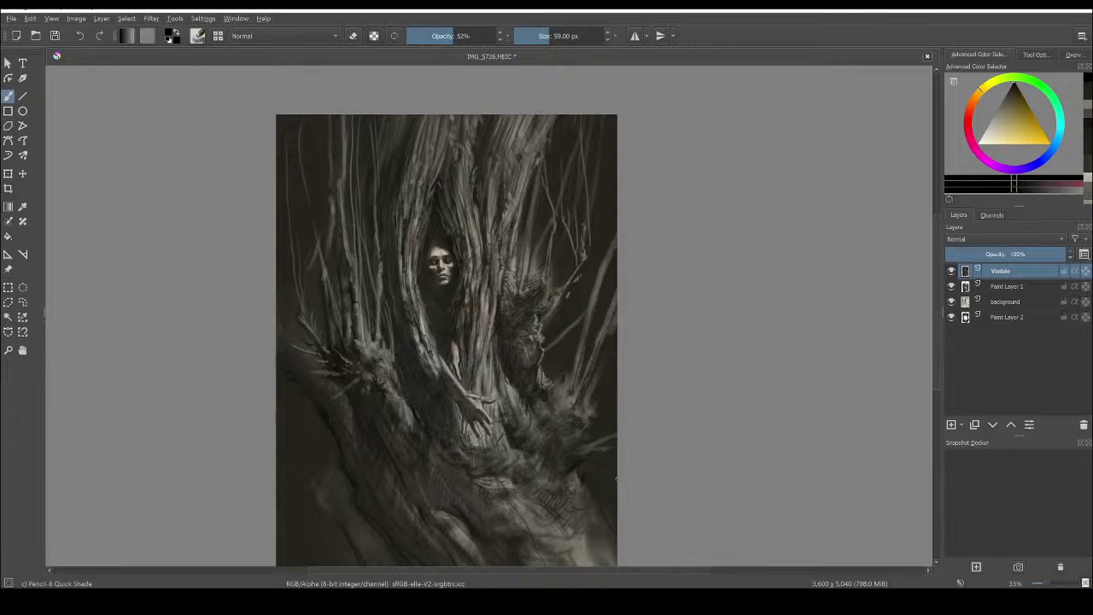
# Sample a light warm grey, enlarge the brush to 96 px and highlight the lower-right roots and upper trunk
pyautogui.press('-')
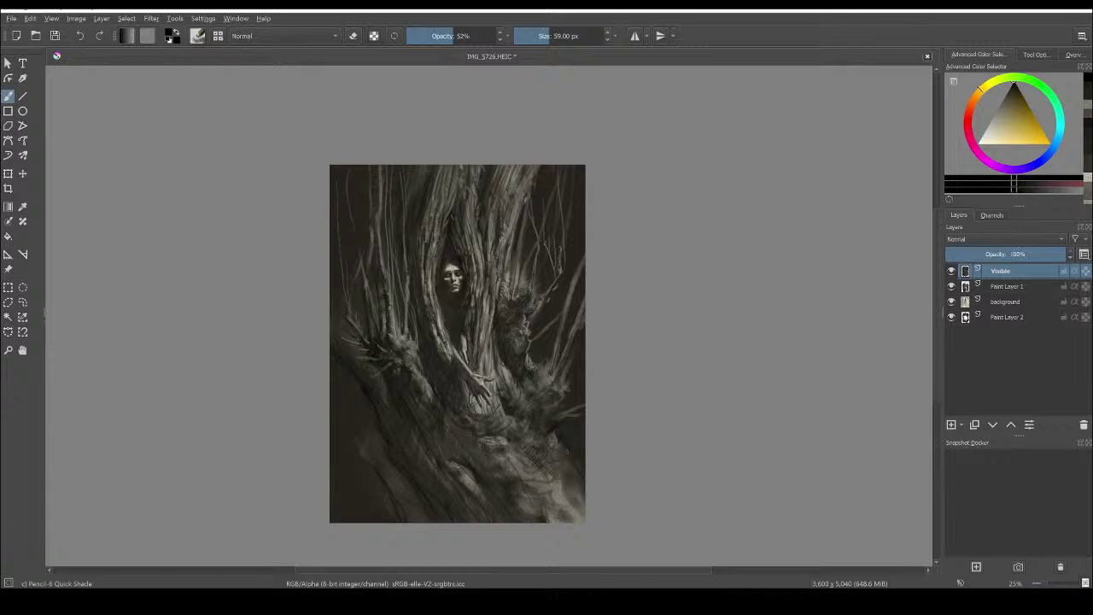
pyautogui.keyDown('ctrl'); pyautogui.click(485, 358); pyautogui.keyUp('ctrl')
pyautogui.moveTo(563, 448); pyautogui.dragTo(572, 503)
pyautogui.keyDown('ctrl'); pyautogui.click(517, 378); pyautogui.keyUp('ctrl')
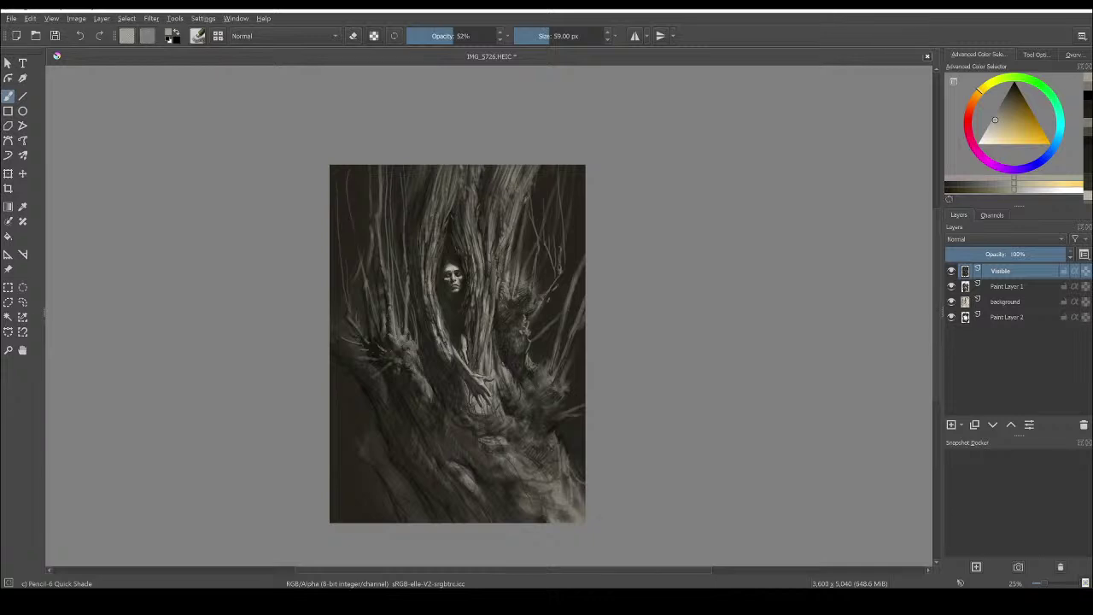
pyautogui.press(']')
pyautogui.press(']')
pyautogui.press(']')
pyautogui.press(']')
pyautogui.press(']')
pyautogui.press(']')
pyautogui.press(']')
pyautogui.moveTo(574, 459)
pyautogui.mouseDown()
pyautogui.moveTo(581, 478)
pyautogui.moveTo(564, 491)
pyautogui.moveTo(577, 509)
pyautogui.moveTo(584, 452)
pyautogui.moveTo(560, 429)
pyautogui.mouseUp()
pyautogui.moveTo(518, 188); pyautogui.dragTo(534, 168)
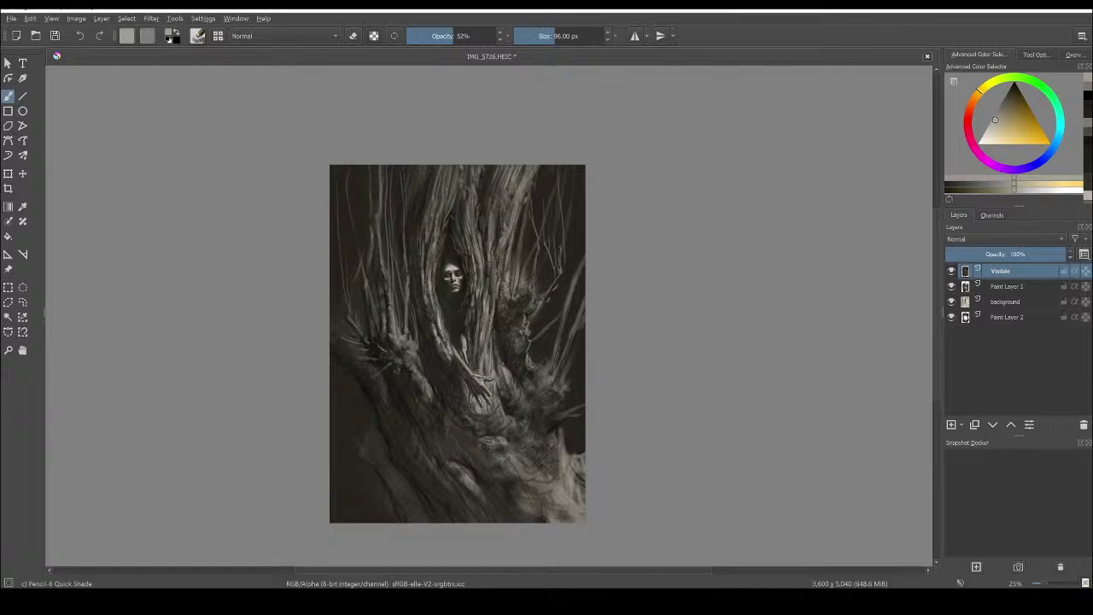
pyautogui.moveTo(477, 190)
pyautogui.mouseDown()
pyautogui.moveTo(489, 167)
pyautogui.moveTo(478, 204)
pyautogui.mouseUp()
# Add a new paint layer above the Visible layer and try a mid-grey tone over the face's eye area
pyautogui.press('+')
pyautogui.press('+')
pyautogui.press('+')
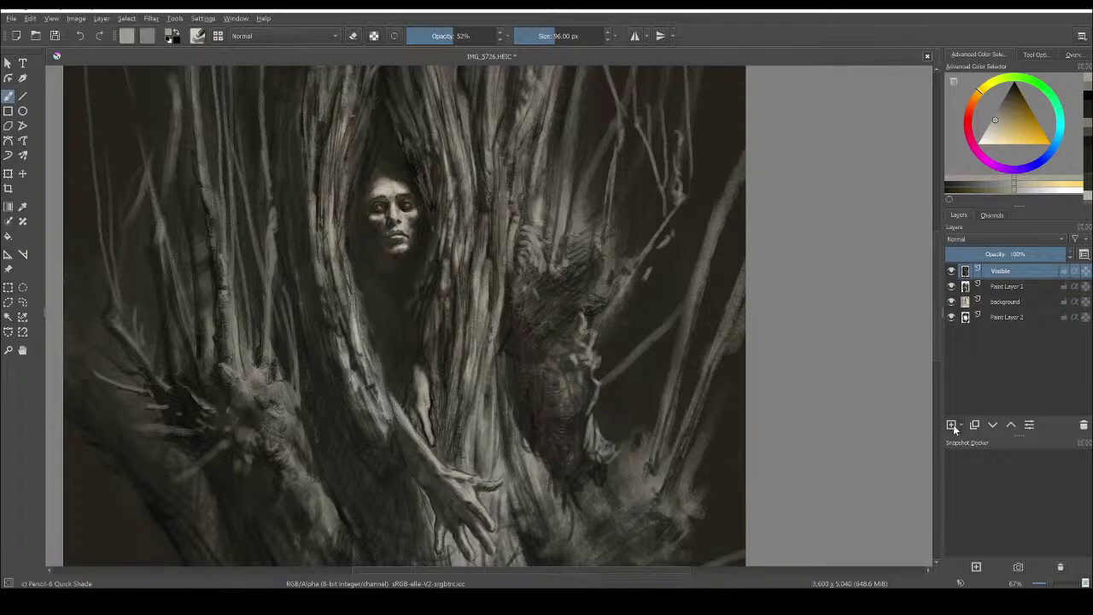
pyautogui.click(952, 425)
pyautogui.click(999, 89)
pyautogui.moveTo(995, 88); pyautogui.dragTo(1000, 103)
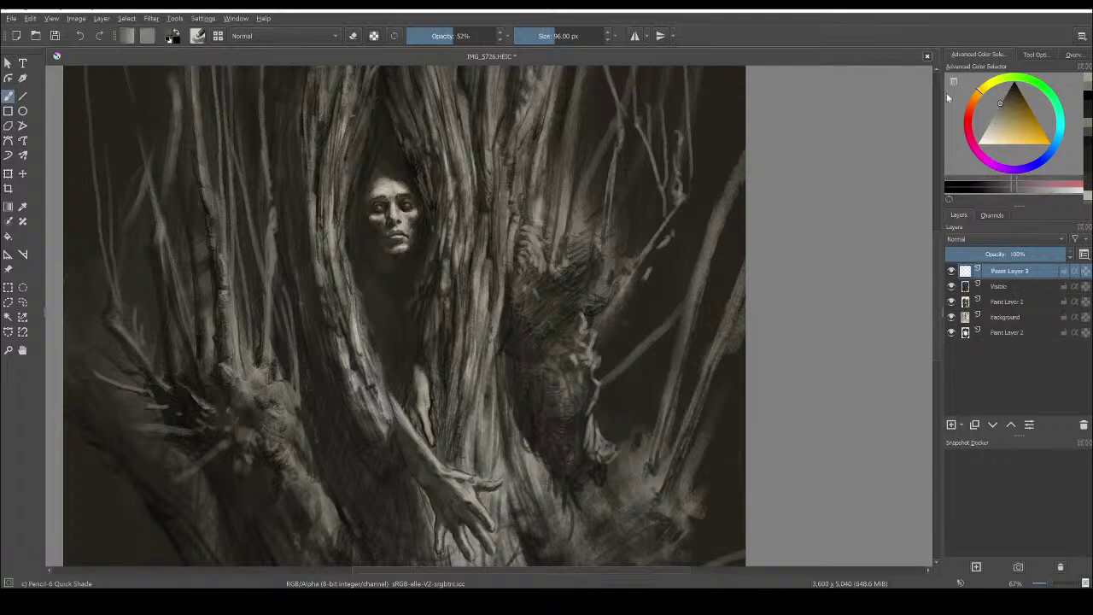
pyautogui.moveTo(375, 206); pyautogui.dragTo(376, 201)
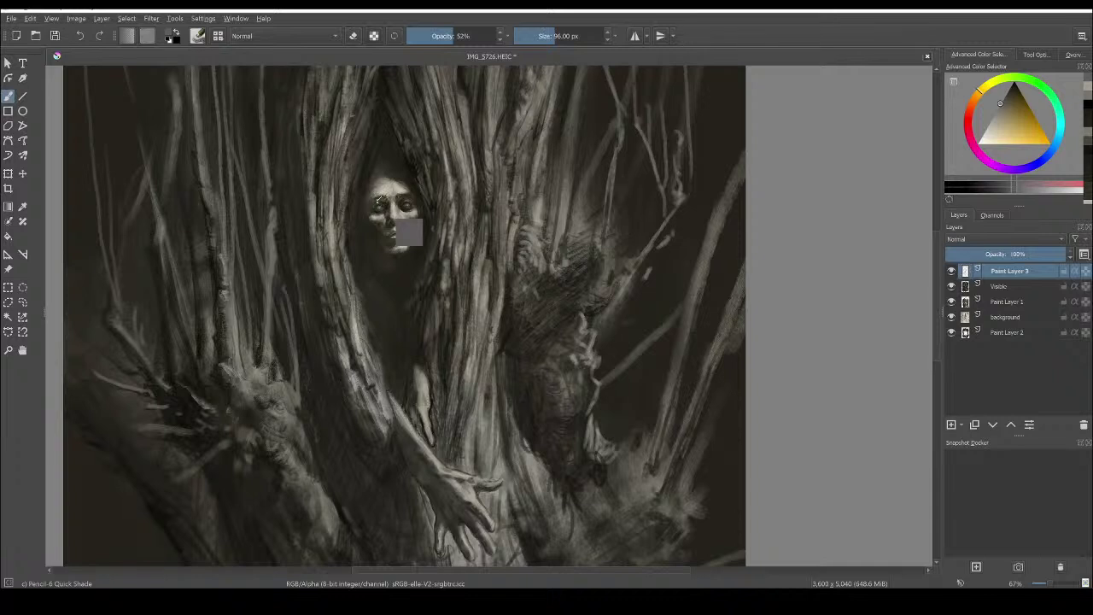
pyautogui.hotkey('ctrl', 'z')
# Choose a very dark grey and tone down the face's hairline, forehead and cheek on the new layer
pyautogui.moveTo(1006, 94); pyautogui.dragTo(1011, 87)
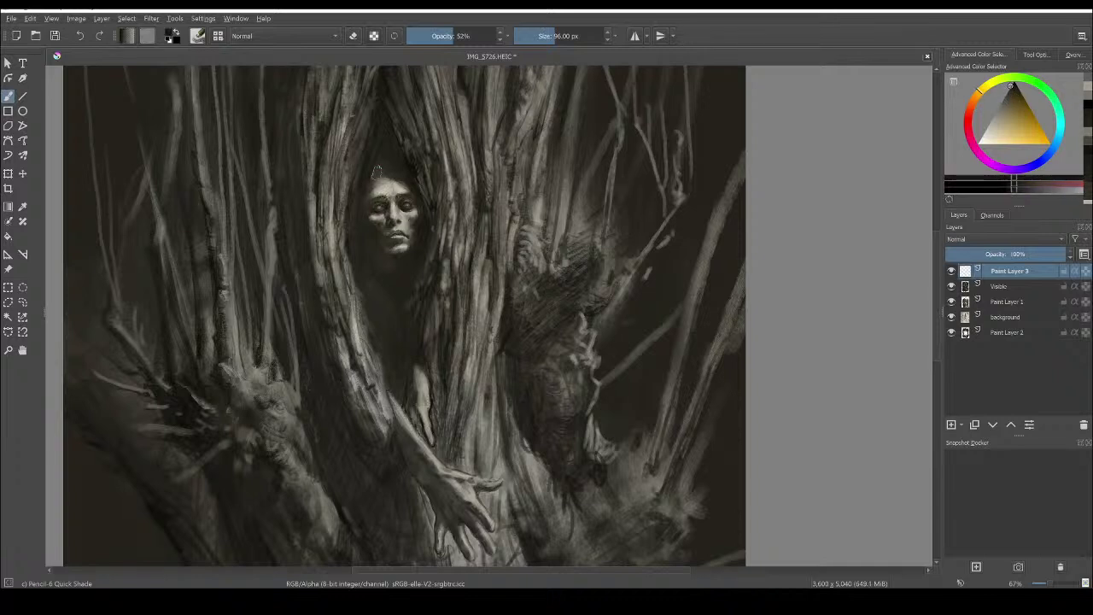
pyautogui.moveTo(378, 174)
pyautogui.mouseDown()
pyautogui.moveTo(376, 198)
pyautogui.moveTo(392, 177)
pyautogui.mouseUp()
pyautogui.moveTo(376, 218)
pyautogui.mouseDown()
pyautogui.moveTo(374, 201)
pyautogui.moveTo(385, 236)
pyautogui.moveTo(396, 225)
pyautogui.mouseUp()
pyautogui.moveTo(384, 171)
pyautogui.mouseDown()
pyautogui.moveTo(386, 205)
pyautogui.moveTo(410, 231)
pyautogui.moveTo(403, 256)
pyautogui.moveTo(417, 200)
pyautogui.moveTo(402, 183)
pyautogui.moveTo(415, 210)
pyautogui.moveTo(406, 247)
pyautogui.moveTo(391, 245)
pyautogui.moveTo(403, 259)
pyautogui.moveTo(378, 251)
pyautogui.moveTo(371, 135)
pyautogui.moveTo(377, 312)
pyautogui.moveTo(418, 278)
pyautogui.moveTo(422, 241)
pyautogui.moveTo(396, 175)
pyautogui.moveTo(405, 172)
pyautogui.mouseUp()
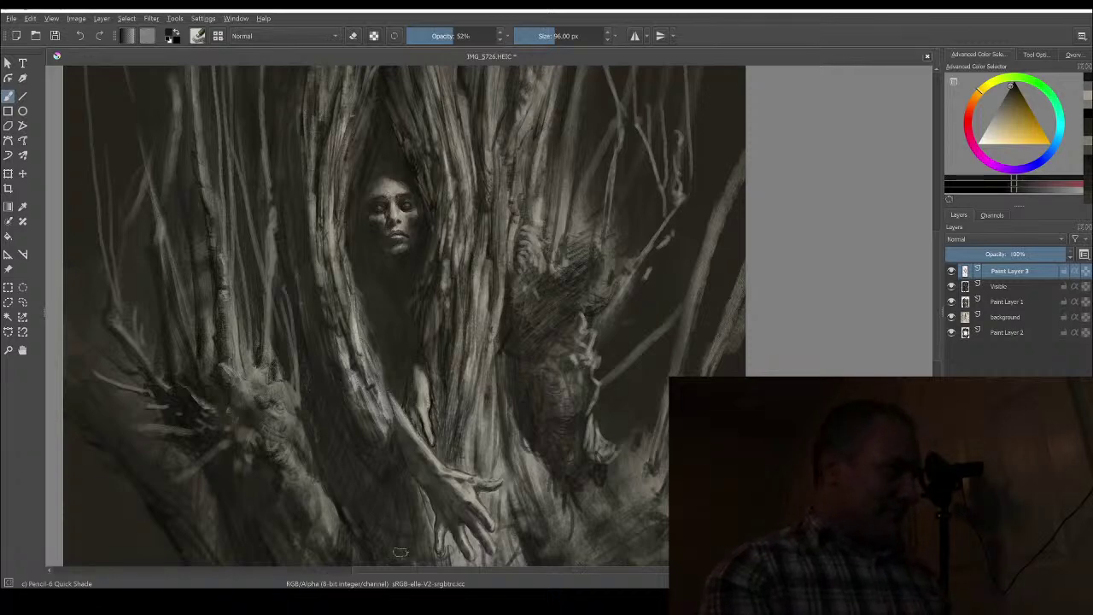
# Tone down the highlights of the roots below the hand and at the lower right with dark shading
pyautogui.press('-')
pyautogui.press('-')
pyautogui.press('-')
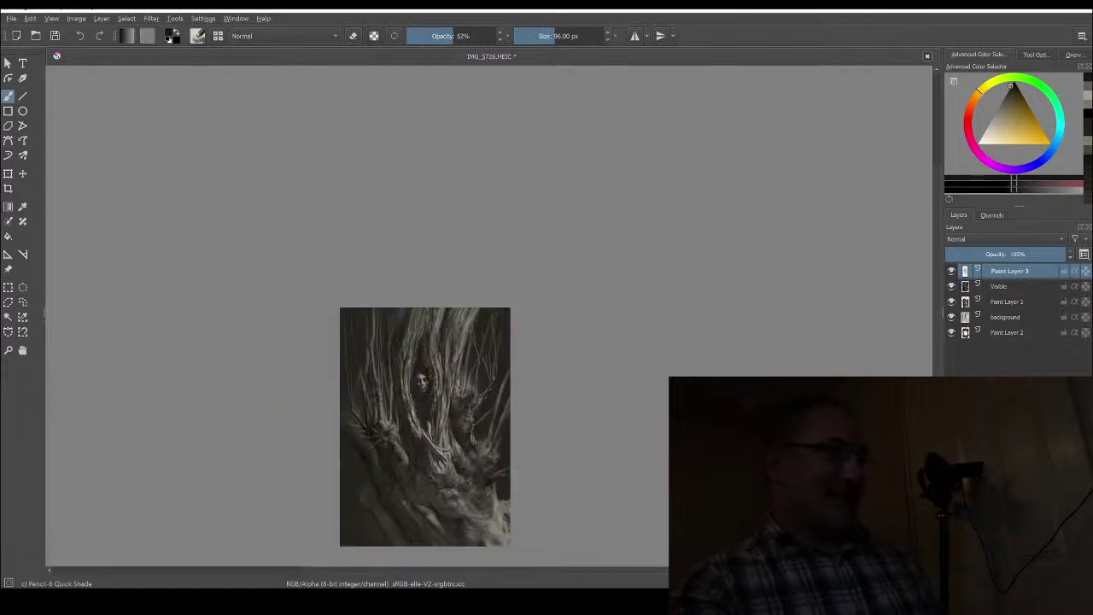
pyautogui.scroll(2, 404, 502)
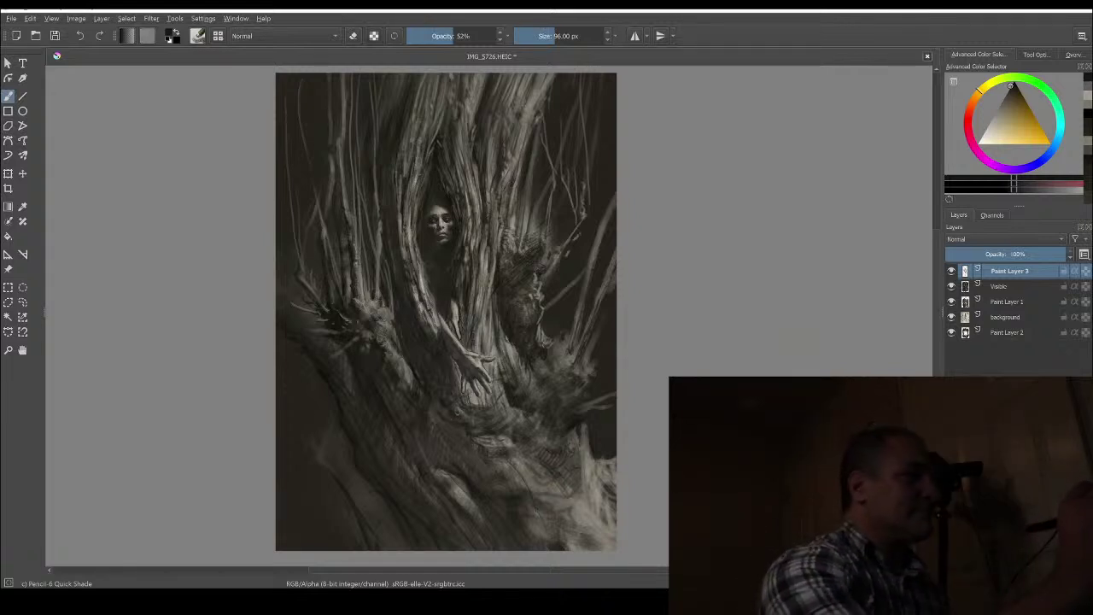
pyautogui.press('ctrl')
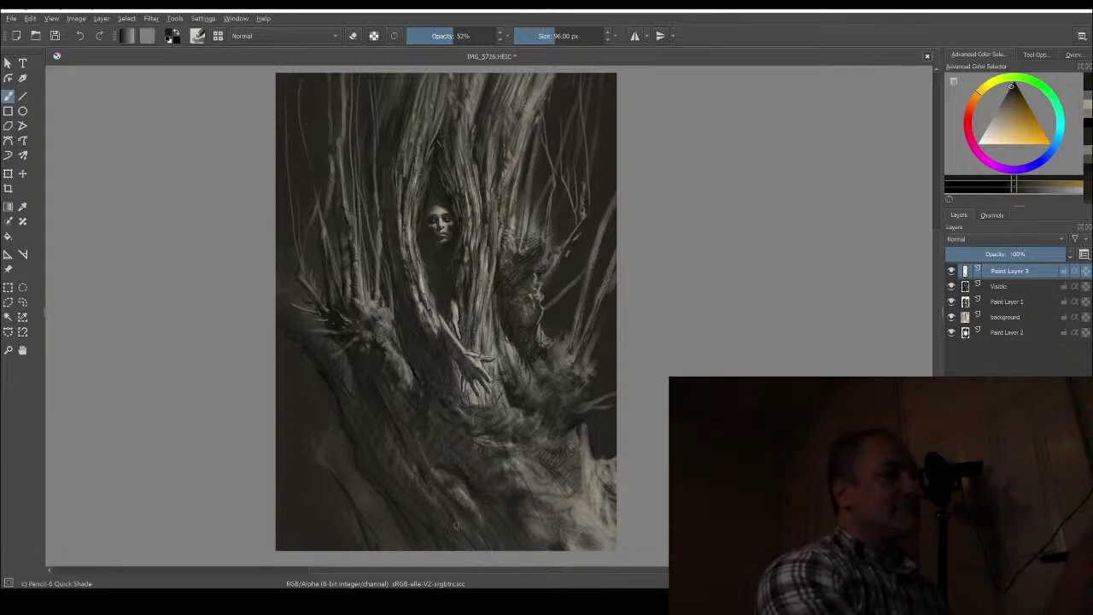
pyautogui.moveTo(571, 448)
pyautogui.mouseDown()
pyautogui.moveTo(564, 461)
pyautogui.moveTo(606, 486)
pyautogui.moveTo(593, 516)
pyautogui.moveTo(613, 502)
pyautogui.mouseUp()
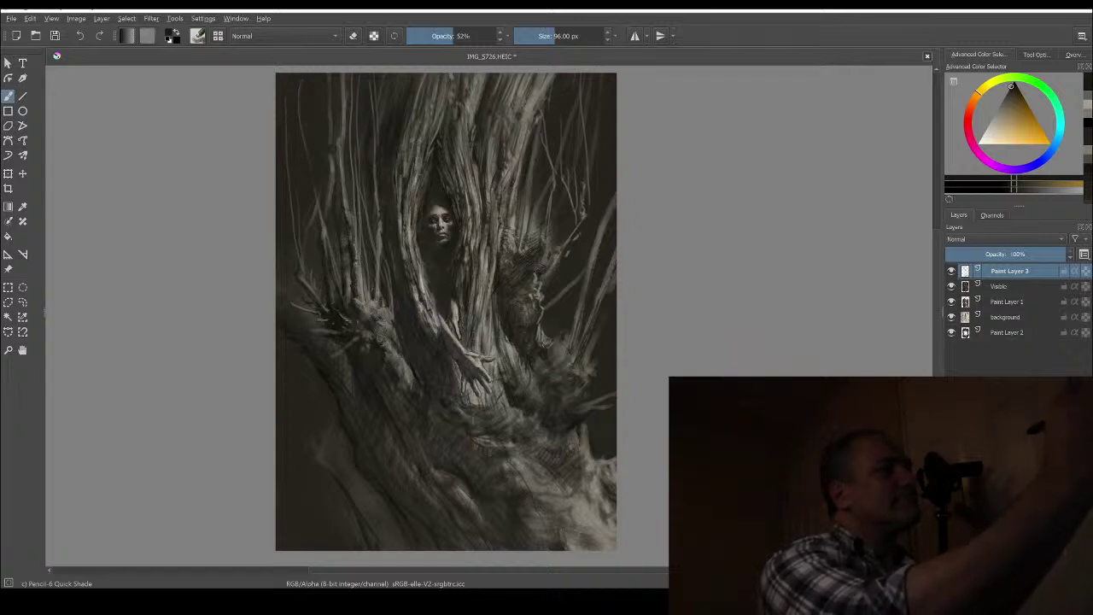
# Darken the right upper limb and the outer edge of the limb left of the face
pyautogui.moveTo(538, 89); pyautogui.dragTo(522, 159)
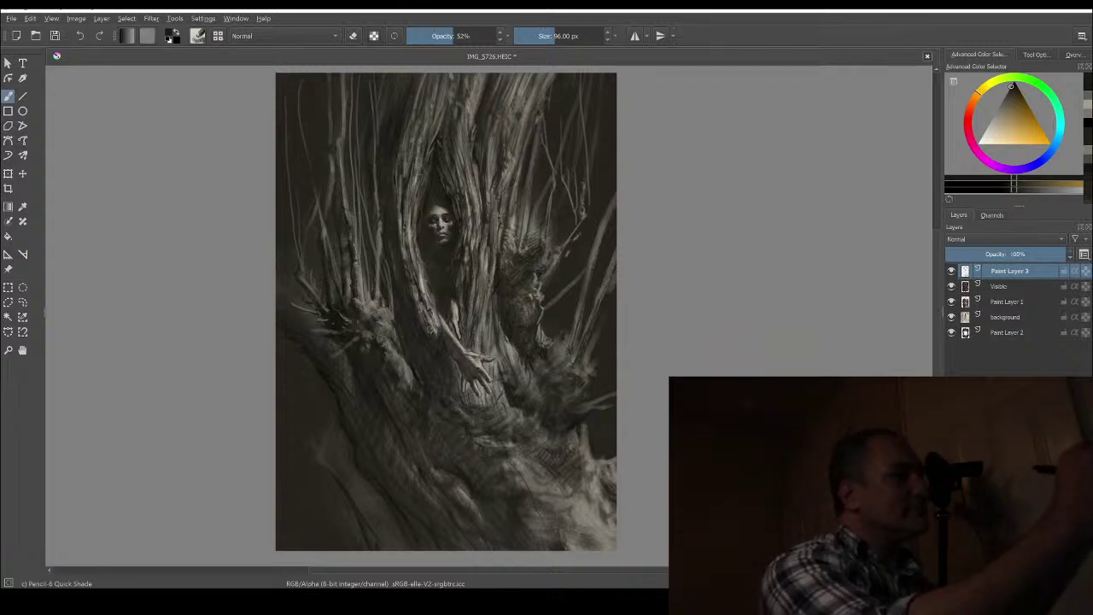
pyautogui.moveTo(399, 203)
pyautogui.mouseDown()
pyautogui.moveTo(404, 275)
pyautogui.moveTo(404, 261)
pyautogui.mouseUp()
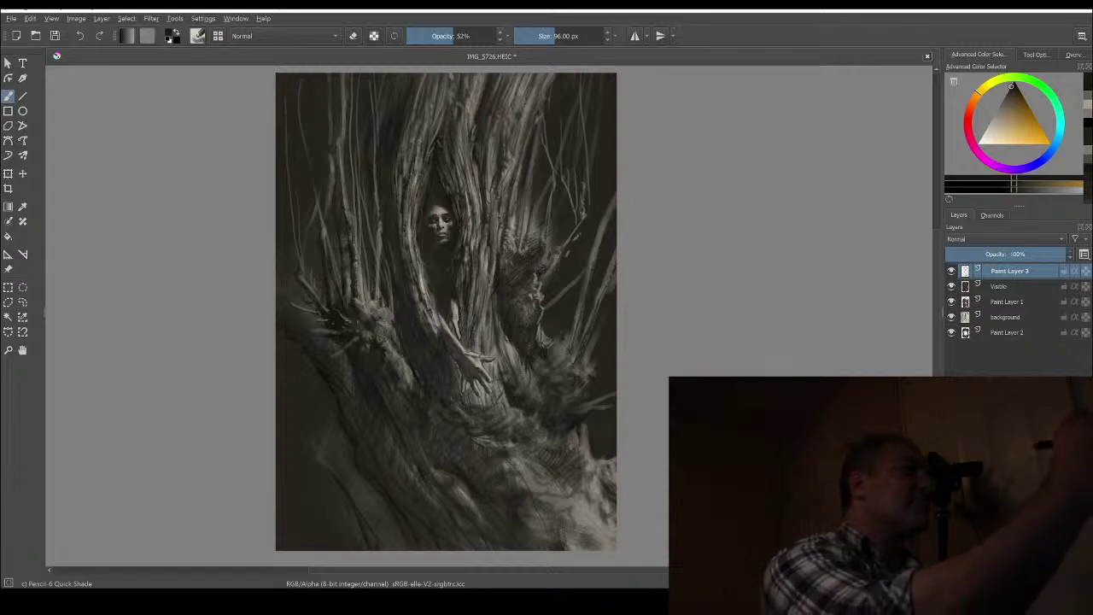
pyautogui.moveTo(407, 151); pyautogui.dragTo(405, 173)
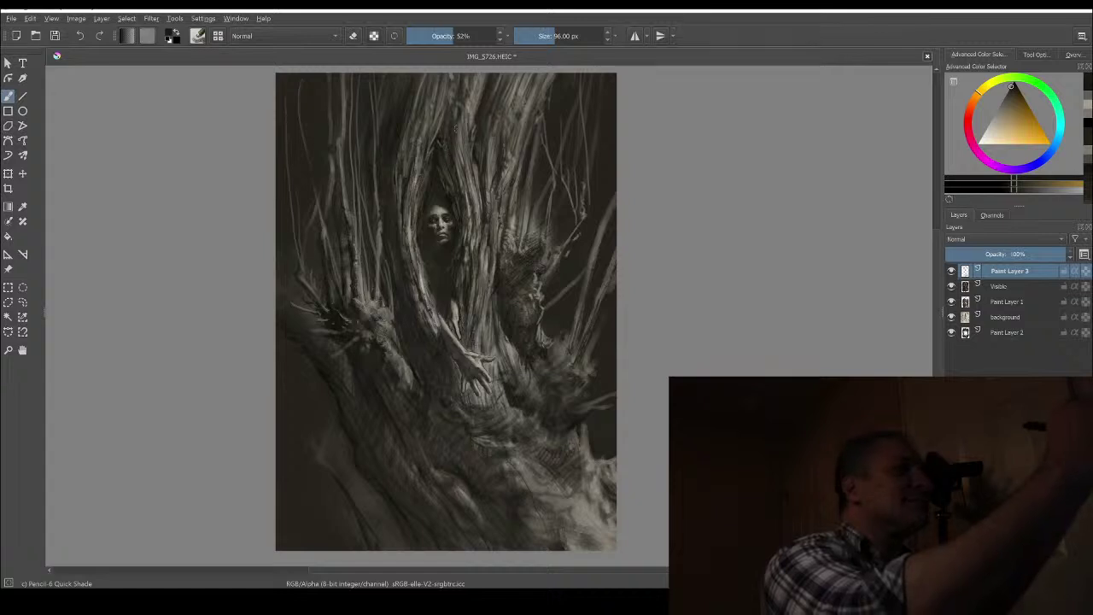
pyautogui.keyDown('ctrl'); pyautogui.click(441, 186); pyautogui.keyUp('ctrl')
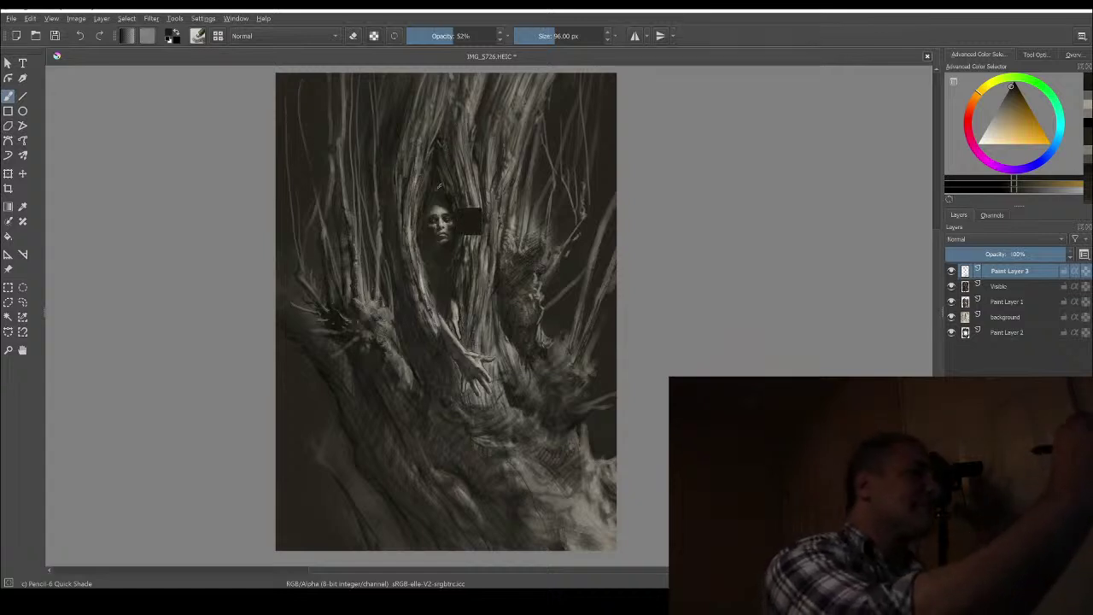
pyautogui.hotkey('ctrl', 'z')
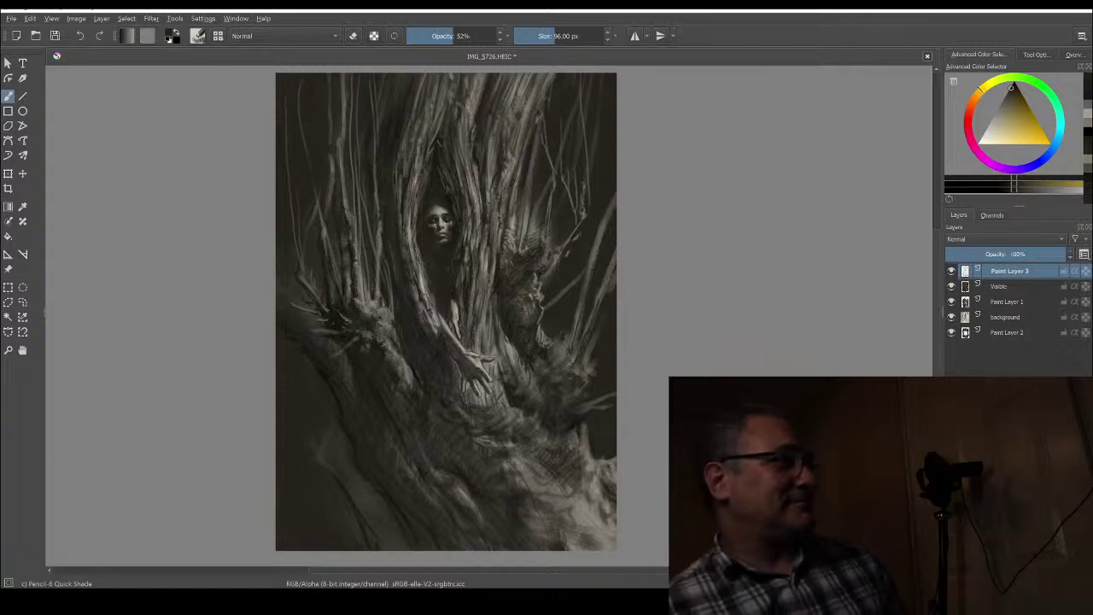
# Paint thin branches along the tree's right side in sampled light grey, reducing the brush to 44 px and raising its opacity to 100%
pyautogui.keyDown('ctrl'); pyautogui.click(511, 354); pyautogui.keyUp('ctrl')
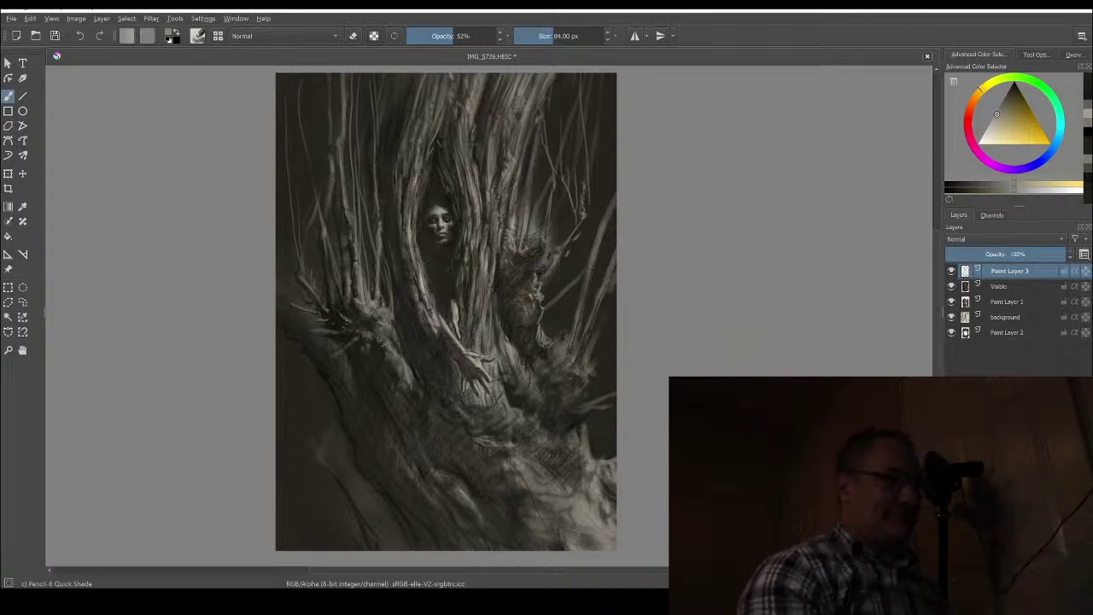
pyautogui.press('[')
pyautogui.press('[')
pyautogui.press('[')
pyautogui.press('[')
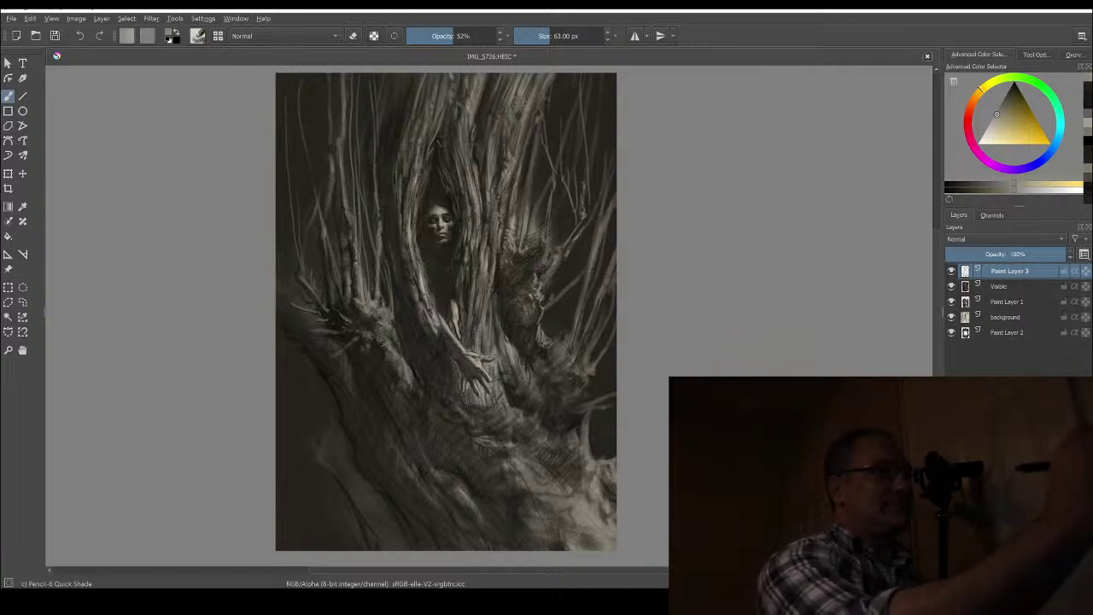
pyautogui.press('[')
pyautogui.press('[')
pyautogui.press('[')
pyautogui.press('[')
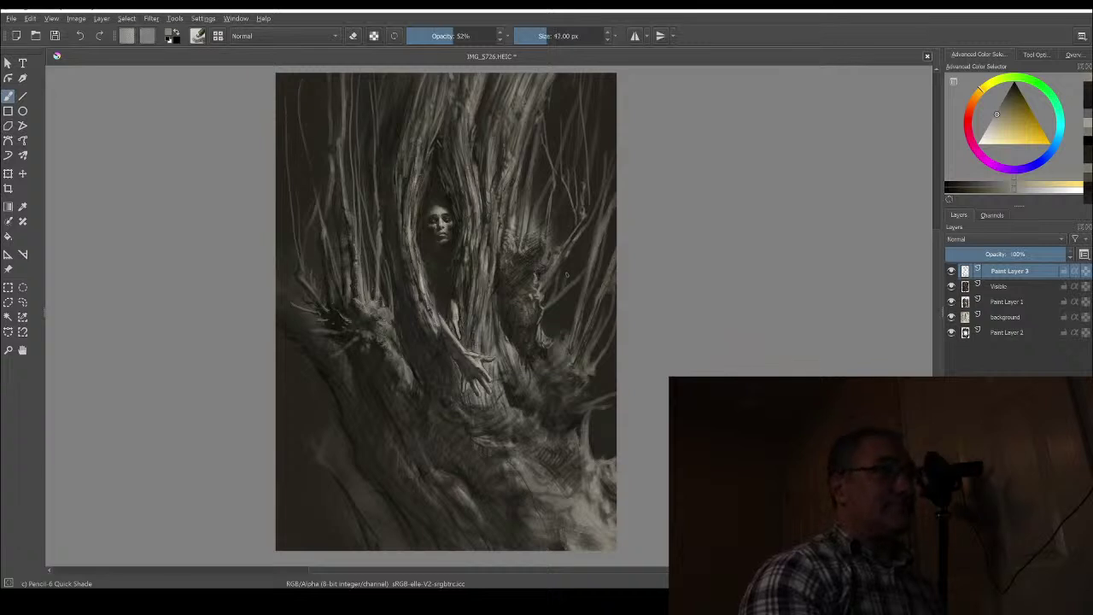
pyautogui.moveTo(454, 36); pyautogui.dragTo(595, 51)
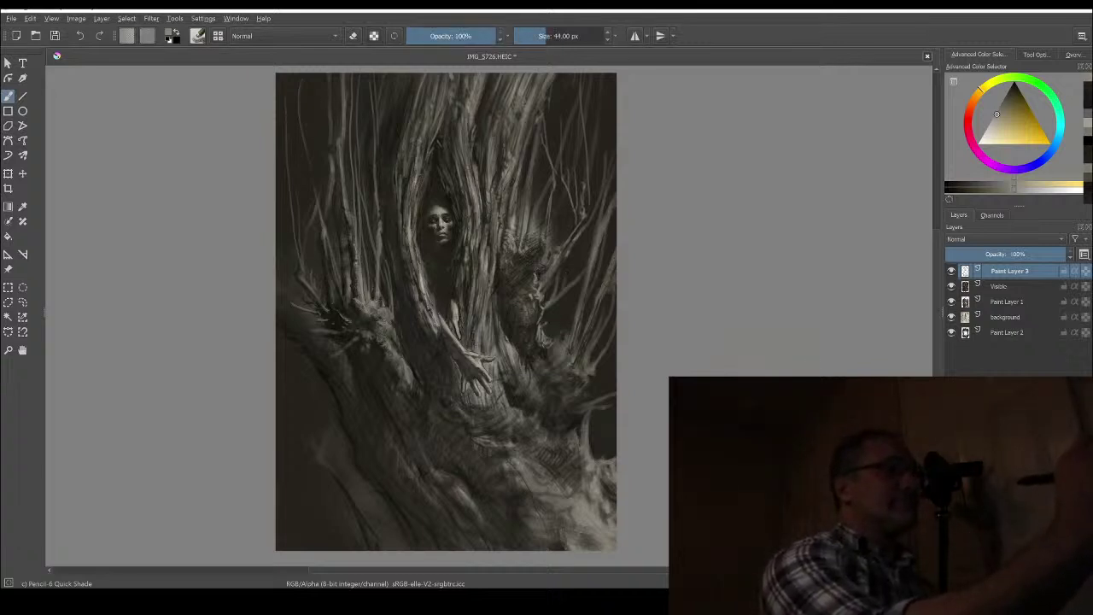
# Pick a near-black tone and deepen the bark creases on the right-hand knot, below the hand and across the lower roots
pyautogui.keyDown('ctrl'); pyautogui.click(551, 363); pyautogui.keyUp('ctrl')
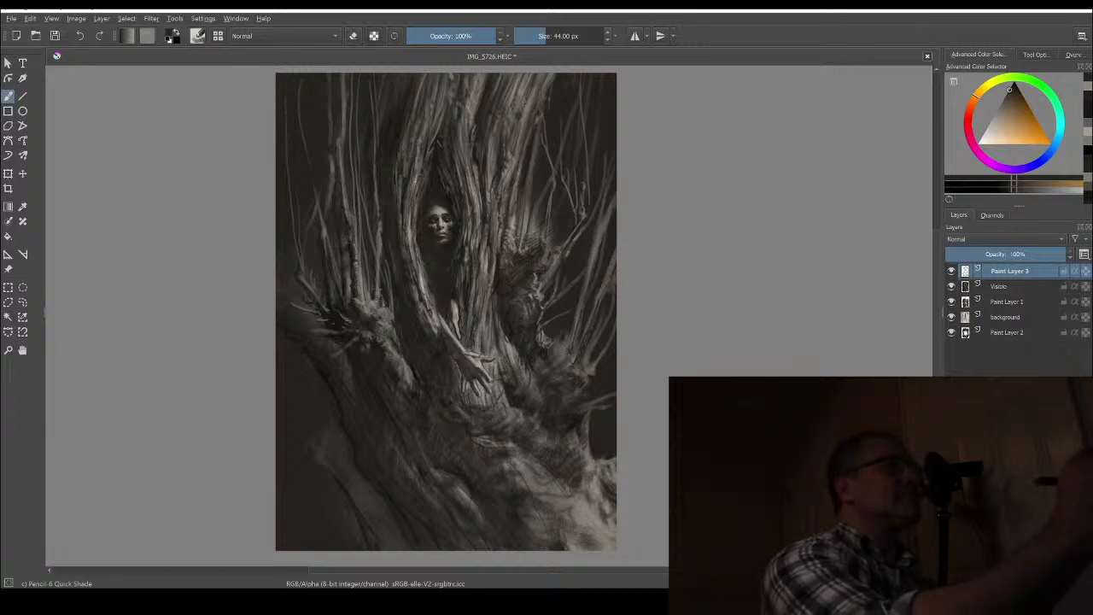
pyautogui.click(1018, 87)
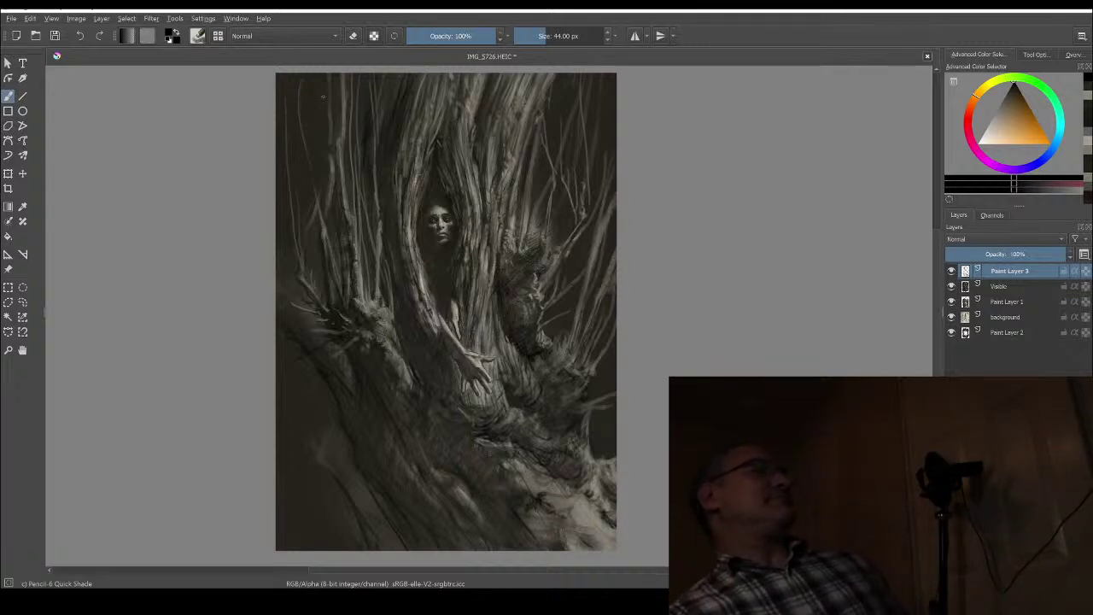
# Enlarge the brush to about 200 px, darken the trunk's lower-left contour and blend the adjacent background with its sampled dark tone
pyautogui.press(']')
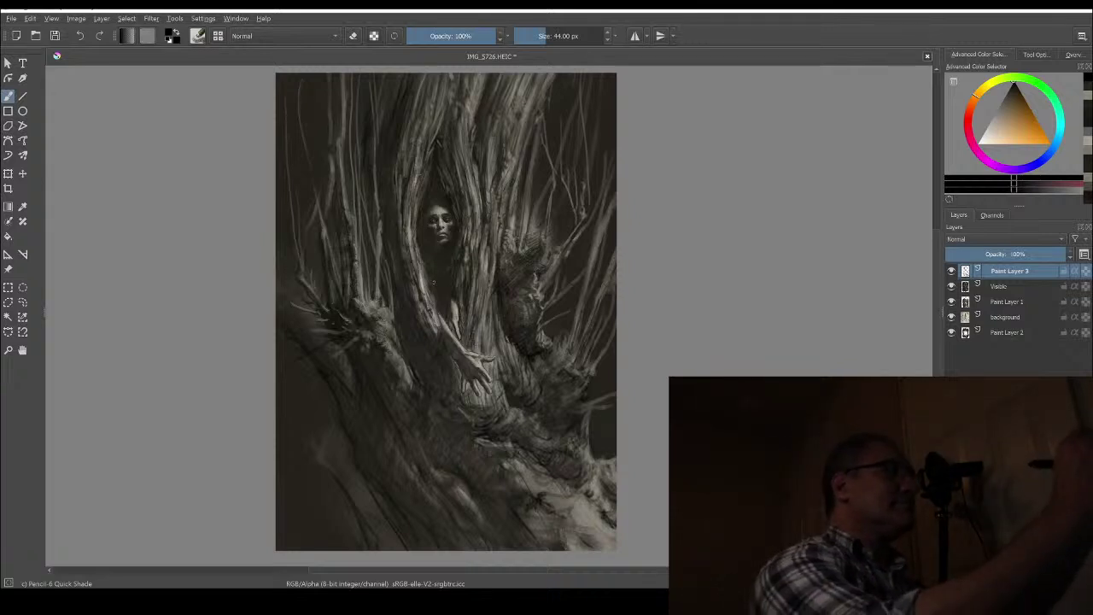
pyautogui.press(']')
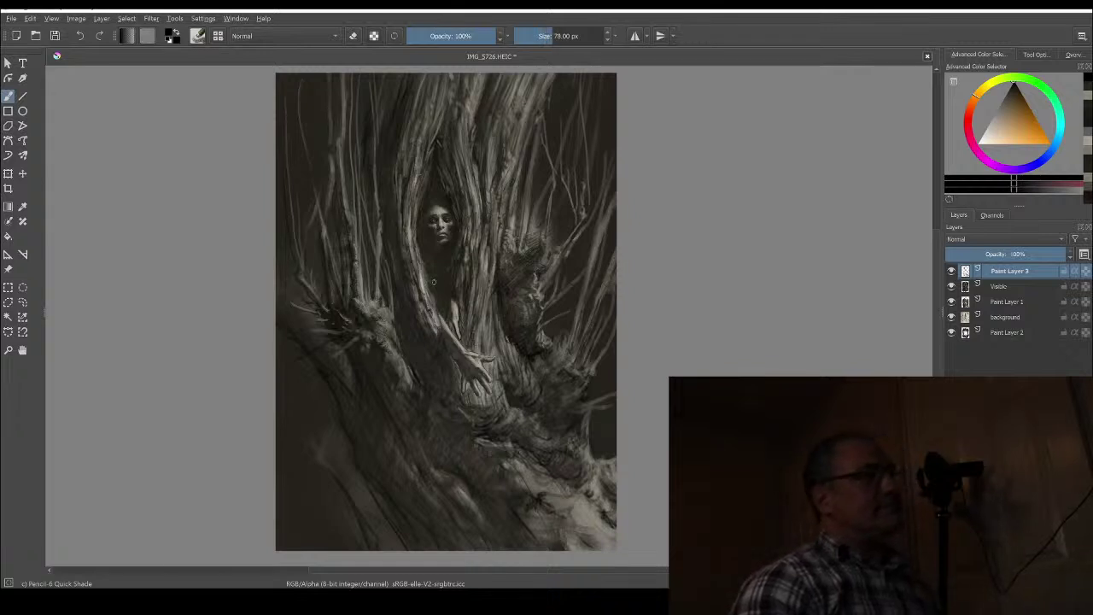
pyautogui.press(']')
pyautogui.press(']')
pyautogui.press(']')
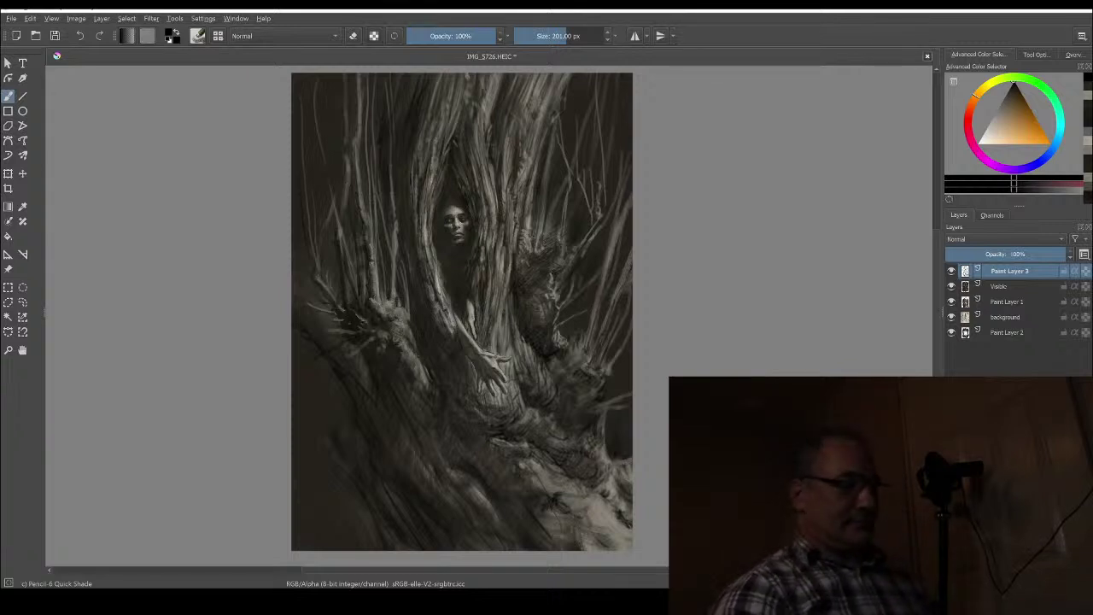
pyautogui.press('[')
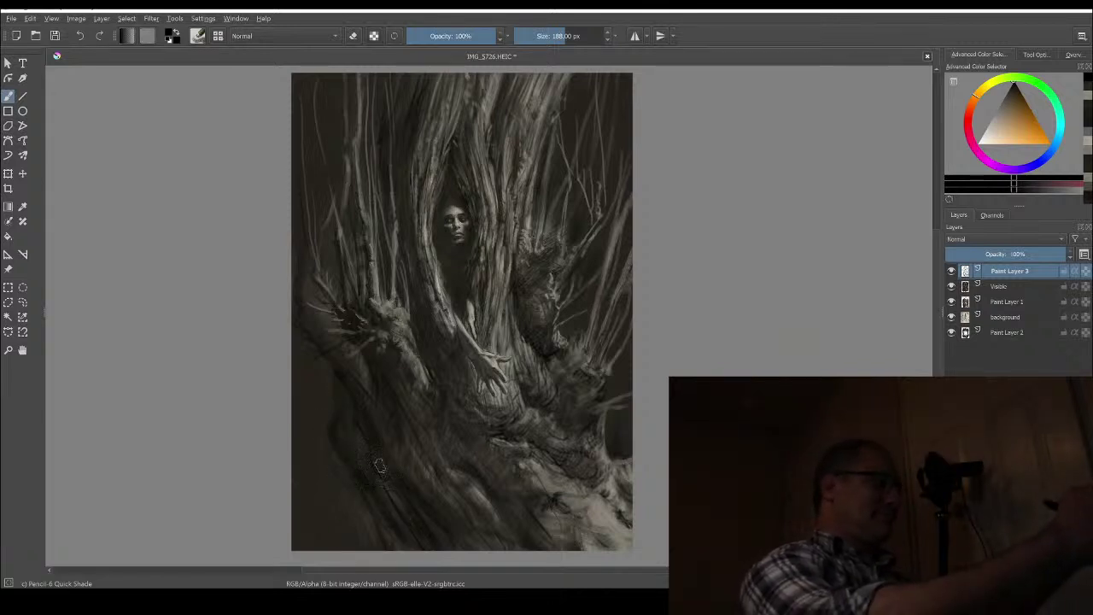
pyautogui.keyDown('ctrl'); pyautogui.click(362, 530); pyautogui.keyUp('ctrl')
pyautogui.moveTo(362, 529); pyautogui.dragTo(346, 495)
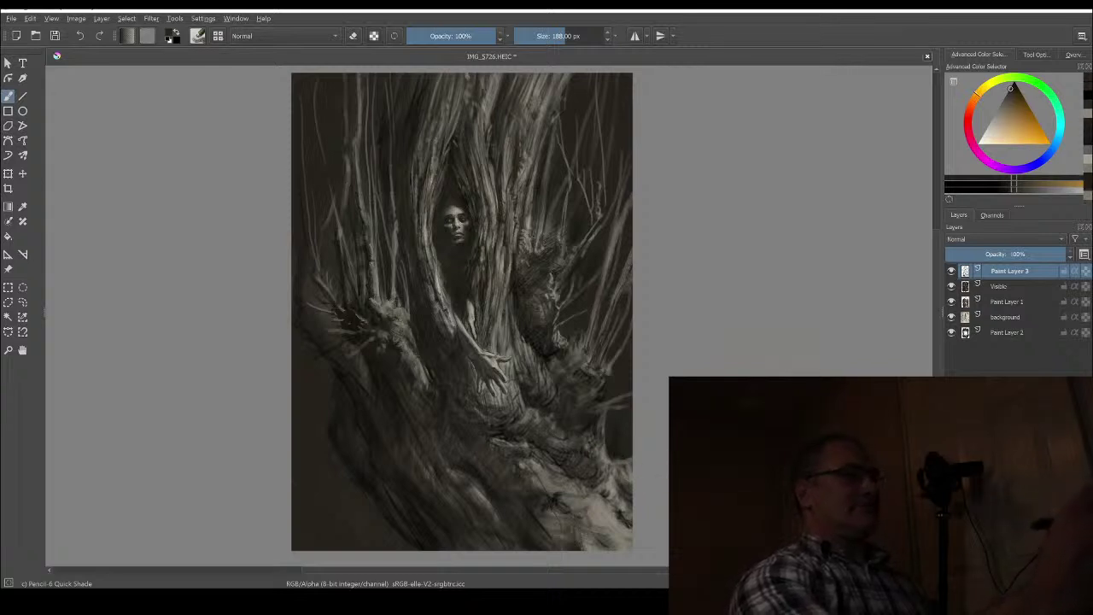
# Soften the branches and root tips at the canvas's right edge with sampled grey and dark tones, using a smaller brush
pyautogui.keyDown('ctrl'); pyautogui.click(586, 364); pyautogui.keyUp('ctrl')
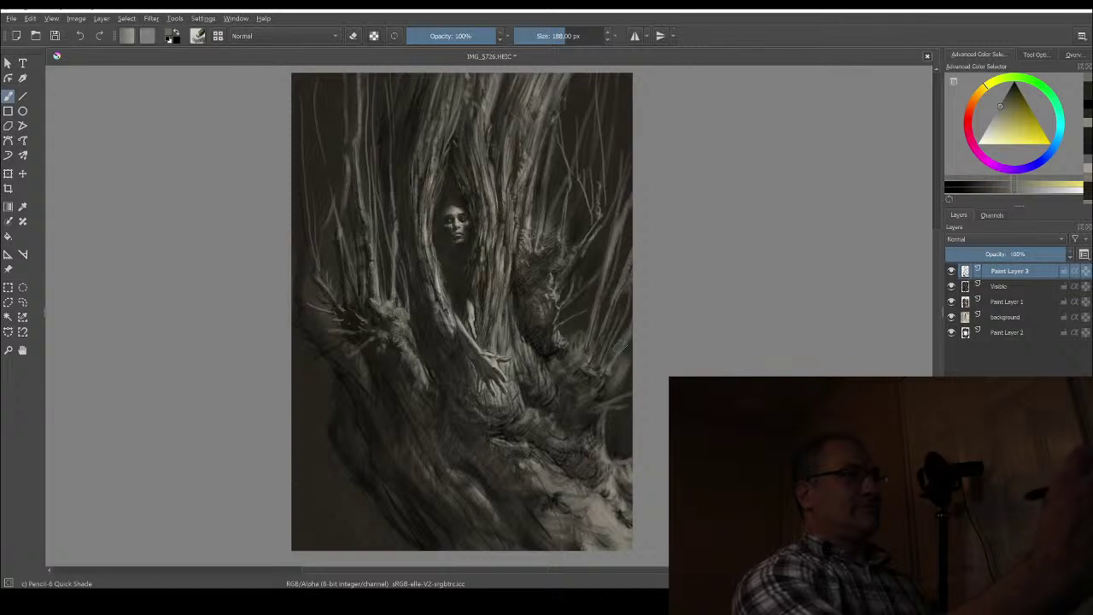
pyautogui.keyDown('ctrl'); pyautogui.click(617, 395); pyautogui.keyUp('ctrl')
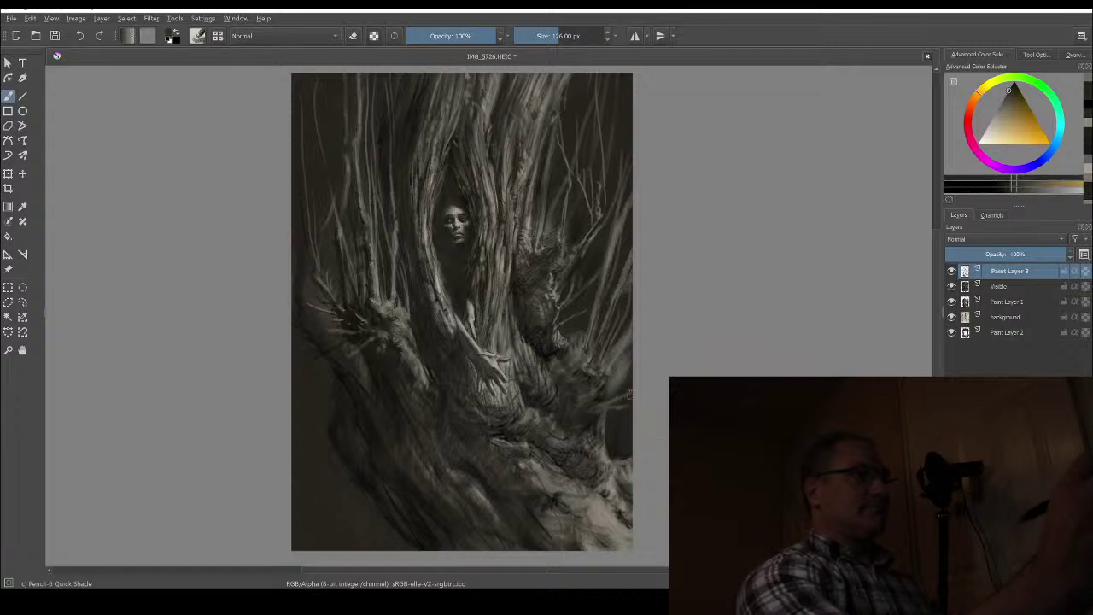
pyautogui.moveTo(617, 383); pyautogui.dragTo(618, 378)
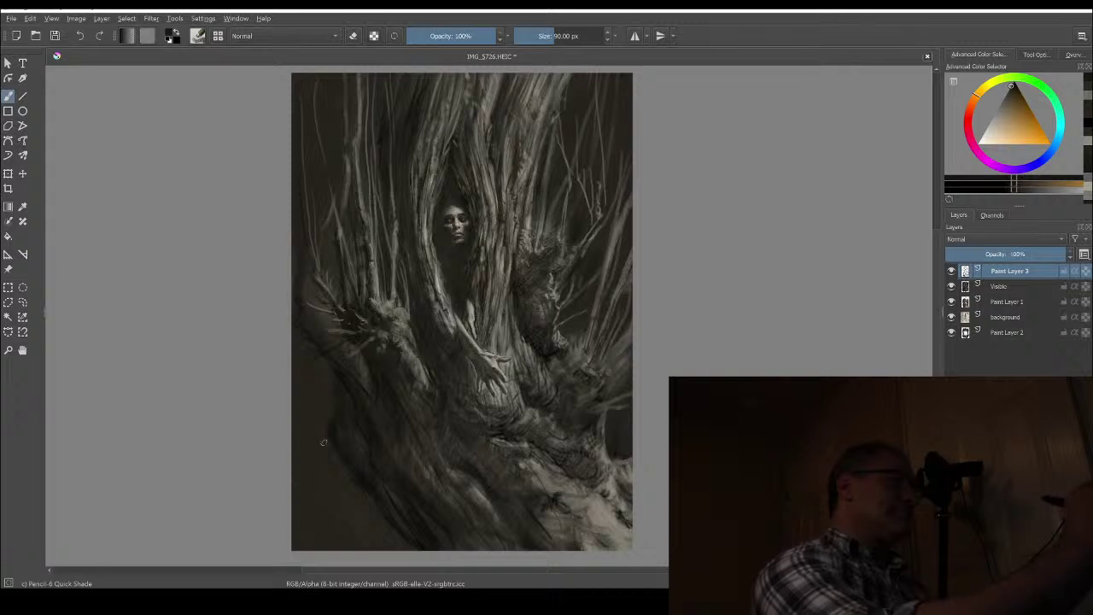
# Redefine the lower-left trunk contour in near-black with a 90 px brush and tidy the background beside it with sampled tones
pyautogui.click(1015, 83)
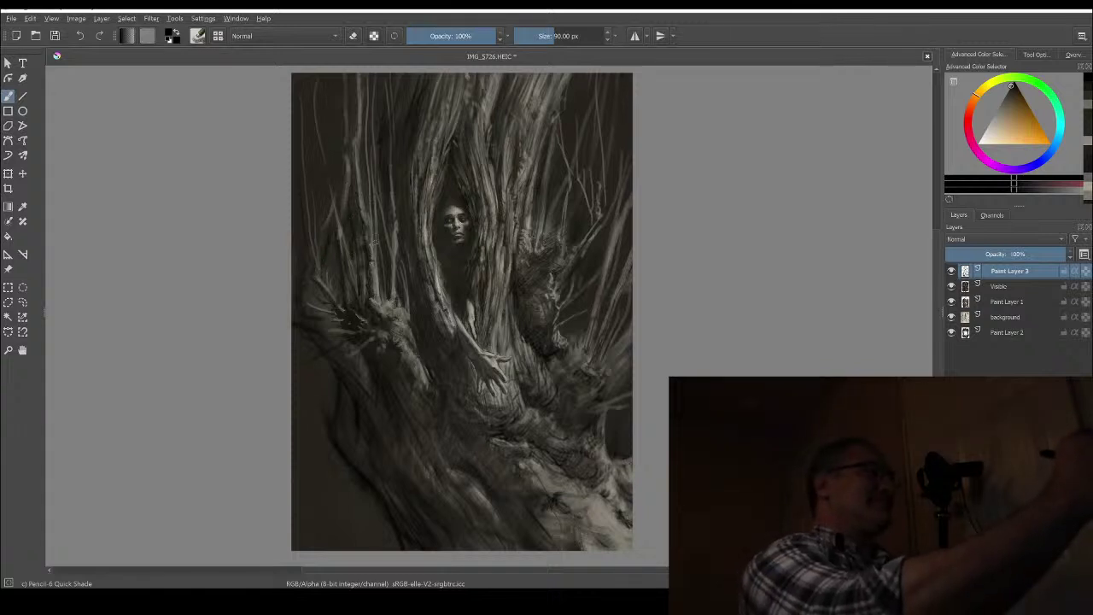
pyautogui.keyDown('ctrl'); pyautogui.click(400, 311); pyautogui.keyUp('ctrl')
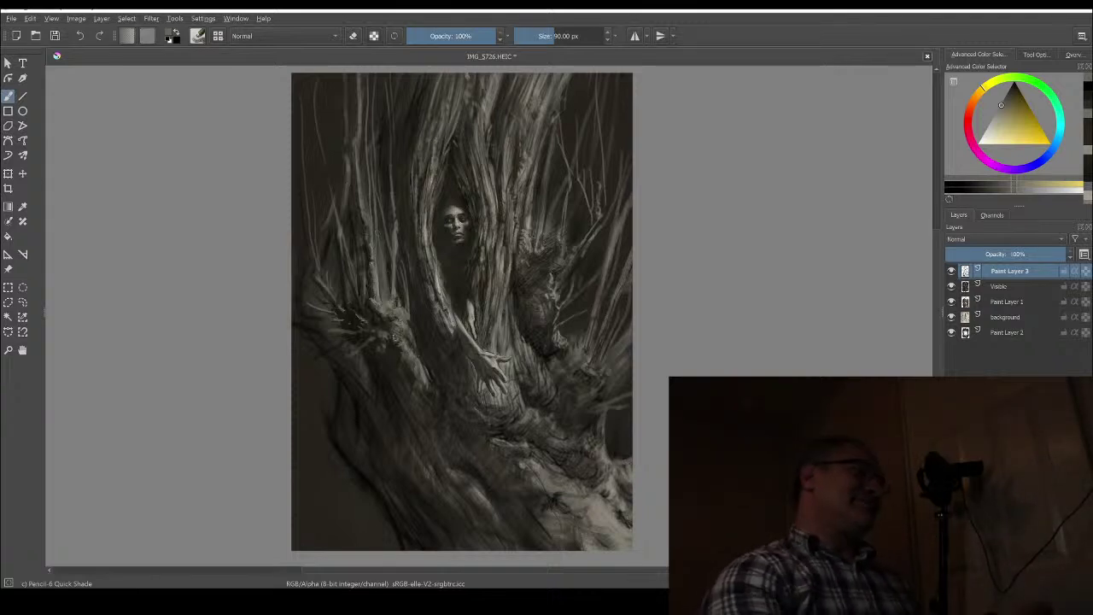
pyautogui.keyDown('ctrl'); pyautogui.click(363, 495); pyautogui.keyUp('ctrl')
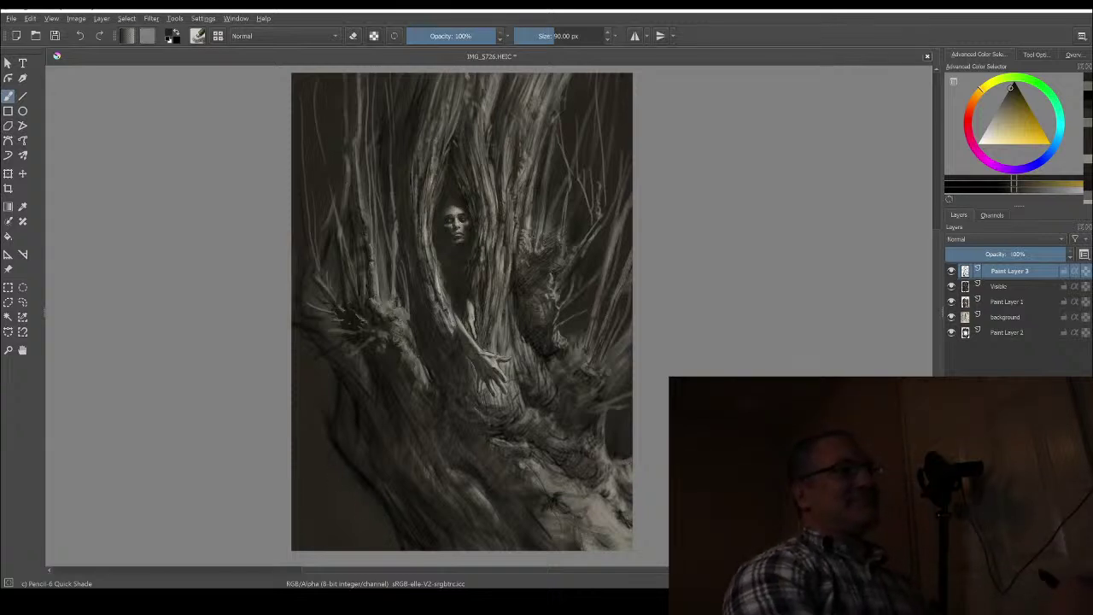
pyautogui.keyDown('ctrl'); pyautogui.click(620, 433); pyautogui.keyUp('ctrl')
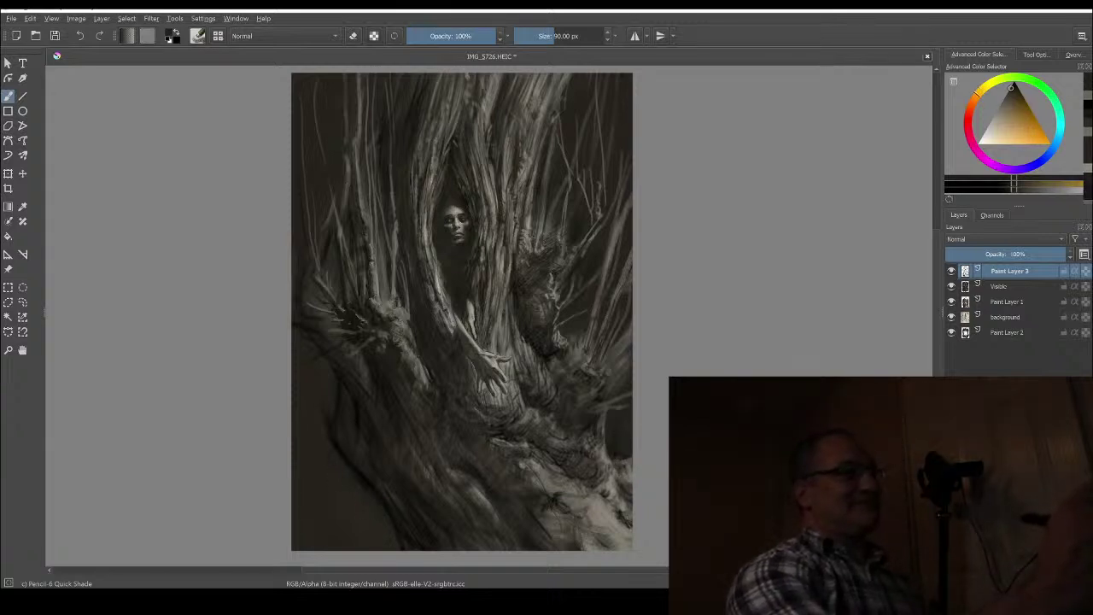
pyautogui.keyDown('ctrl'); pyautogui.click(359, 467); pyautogui.keyUp('ctrl')
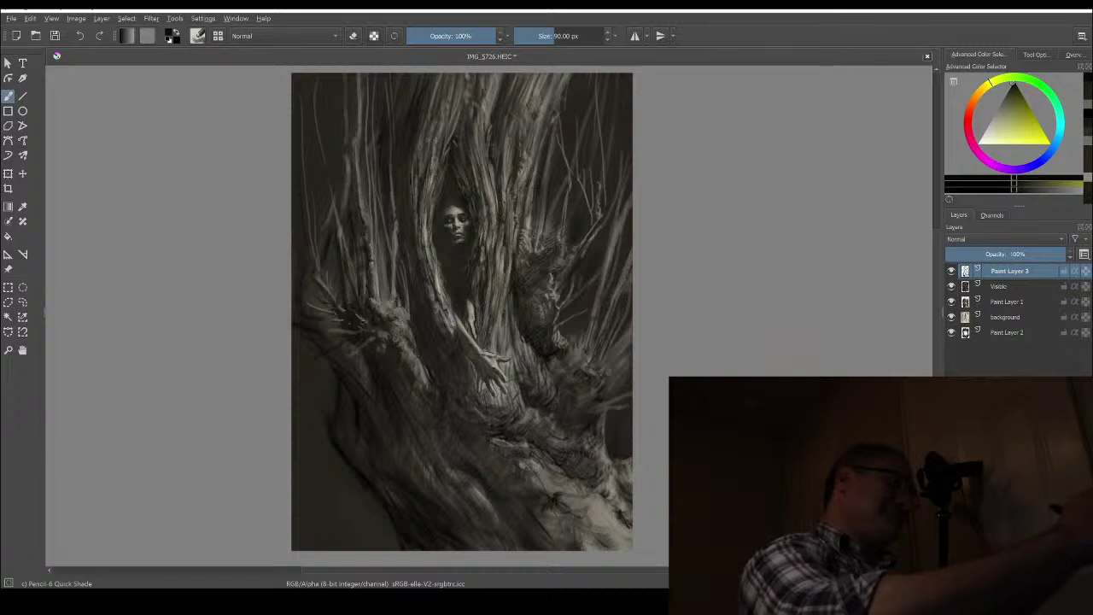
pyautogui.keyDown('ctrl'); pyautogui.click(363, 507); pyautogui.keyUp('ctrl')
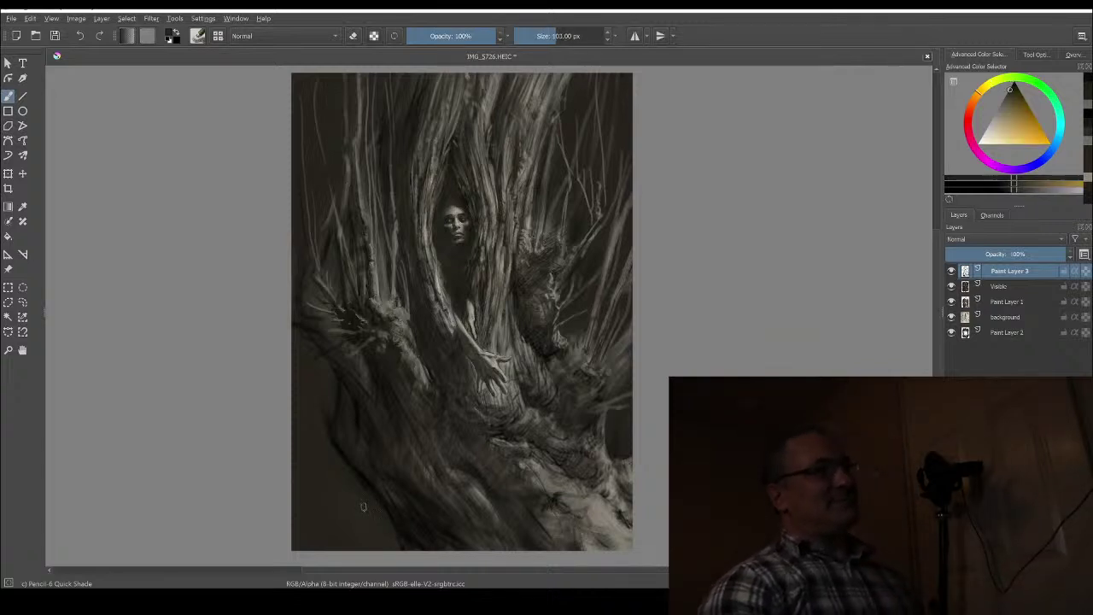
# Enlarge the brush to 474 px and shade the lower trunk broadly with a sampled very dark tone
pyautogui.press(']')
pyautogui.press(']')
pyautogui.press(']')
pyautogui.press(']')
pyautogui.press(']')
pyautogui.press(']')
pyautogui.press(']')
pyautogui.press(']')
pyautogui.press(']')
pyautogui.press(']')
pyautogui.press(']')
pyautogui.press(']')
pyautogui.press(']')
pyautogui.press(']')
pyautogui.press(']')
pyautogui.press(']')
pyautogui.press(']')
pyautogui.press(']')
pyautogui.press(']')
pyautogui.press(']')
pyautogui.press(']')
pyautogui.press(']')
pyautogui.press(']')
pyautogui.press(']')
pyautogui.press(']')
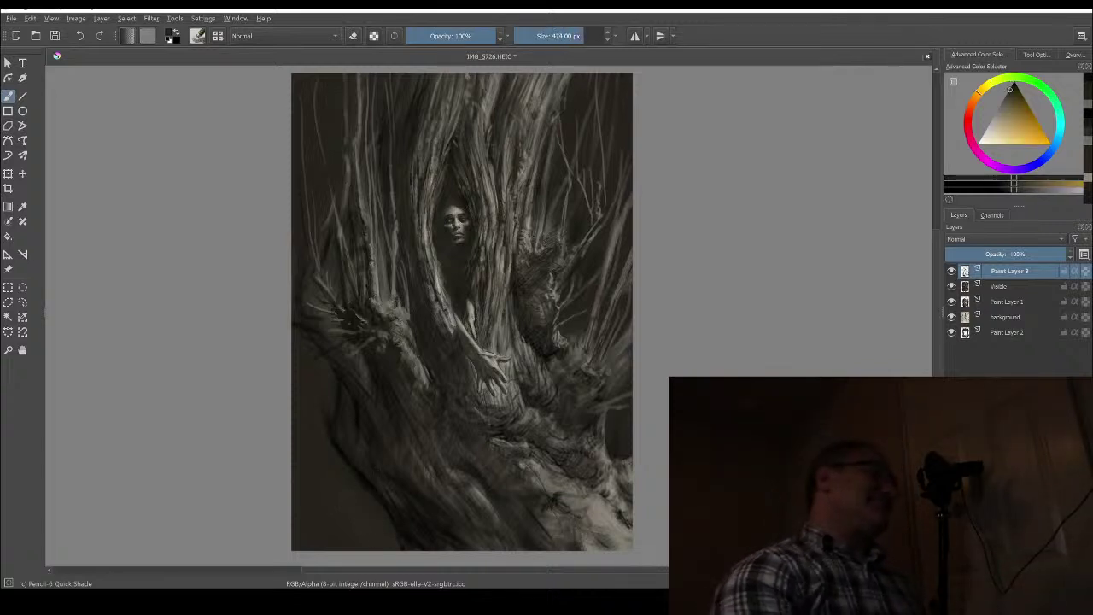
pyautogui.keyDown('ctrl'); pyautogui.click(408, 510); pyautogui.keyUp('ctrl')
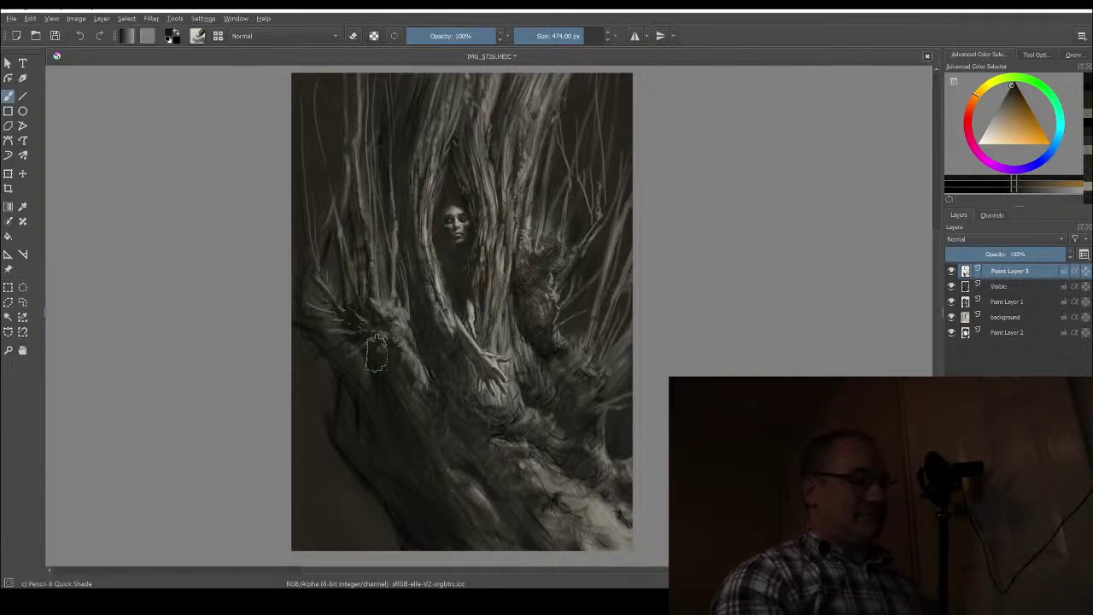
# Add fine bark strokes to the upper limbs in sampled grey, reducing the brush to 13 px, and check the whole painting at reduced size
pyautogui.keyDown('shift'); pyautogui.moveTo(377, 353); pyautogui.dragTo(375, 354); pyautogui.keyUp('shift')
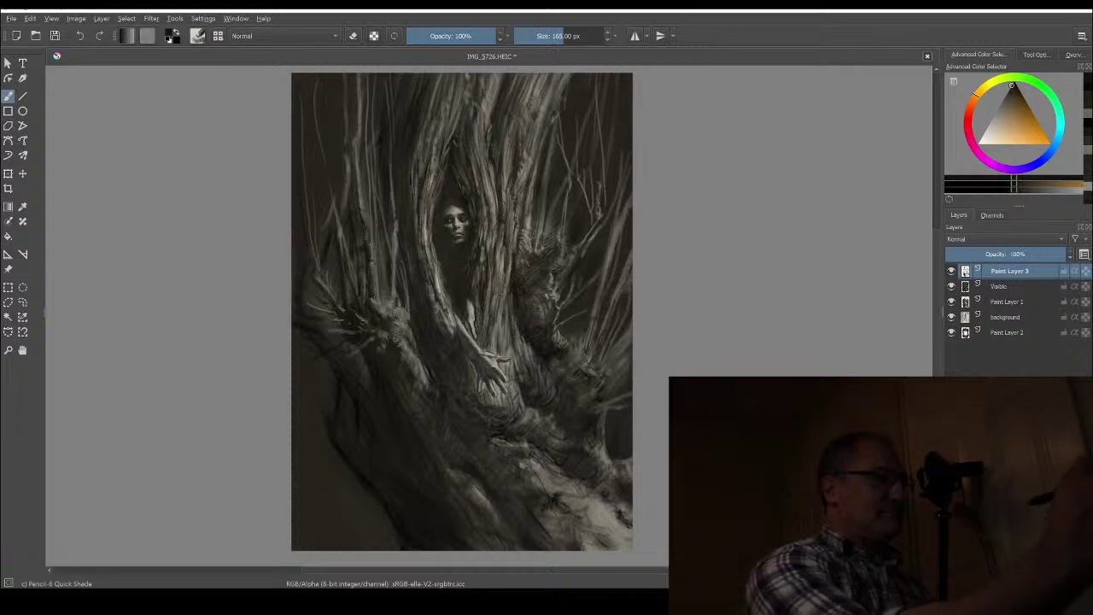
pyautogui.keyDown('ctrl'); pyautogui.click(536, 362); pyautogui.keyUp('ctrl')
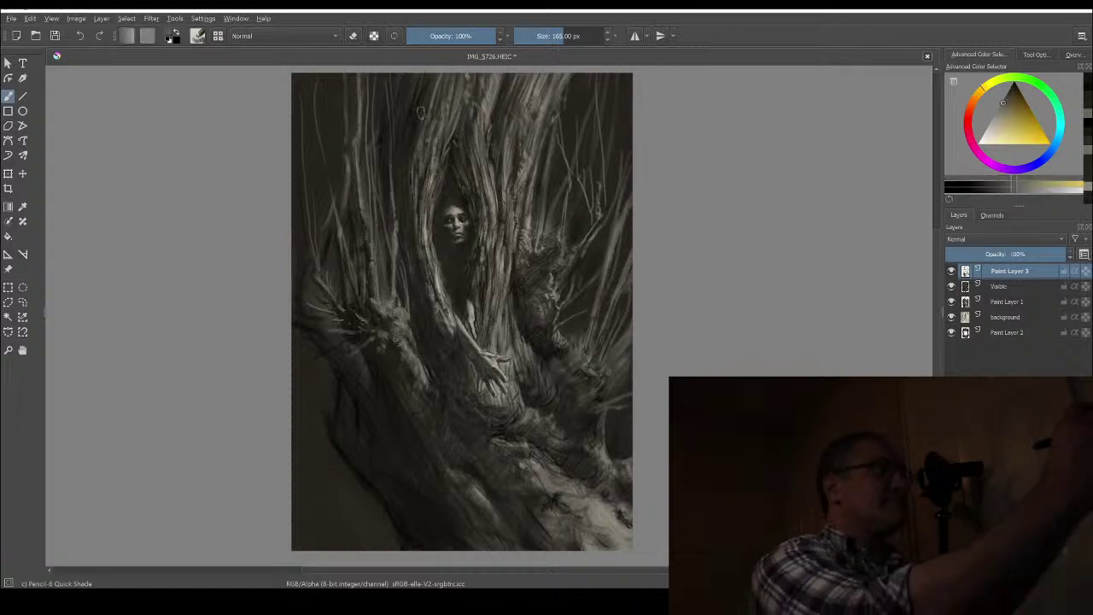
pyautogui.press('[')
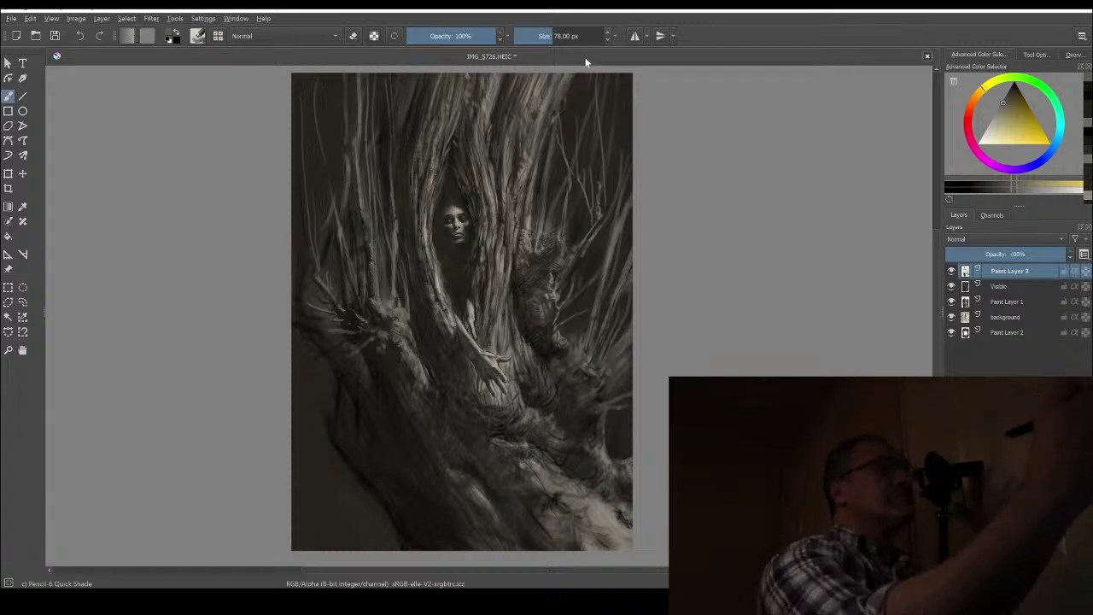
pyautogui.press('[')
pyautogui.press('[')
pyautogui.press('[')
pyautogui.press('[')
pyautogui.press('[')
pyautogui.press('[')
pyautogui.press('[')
pyautogui.press('[')
pyautogui.press('[')
pyautogui.press('[')
pyautogui.press('[')
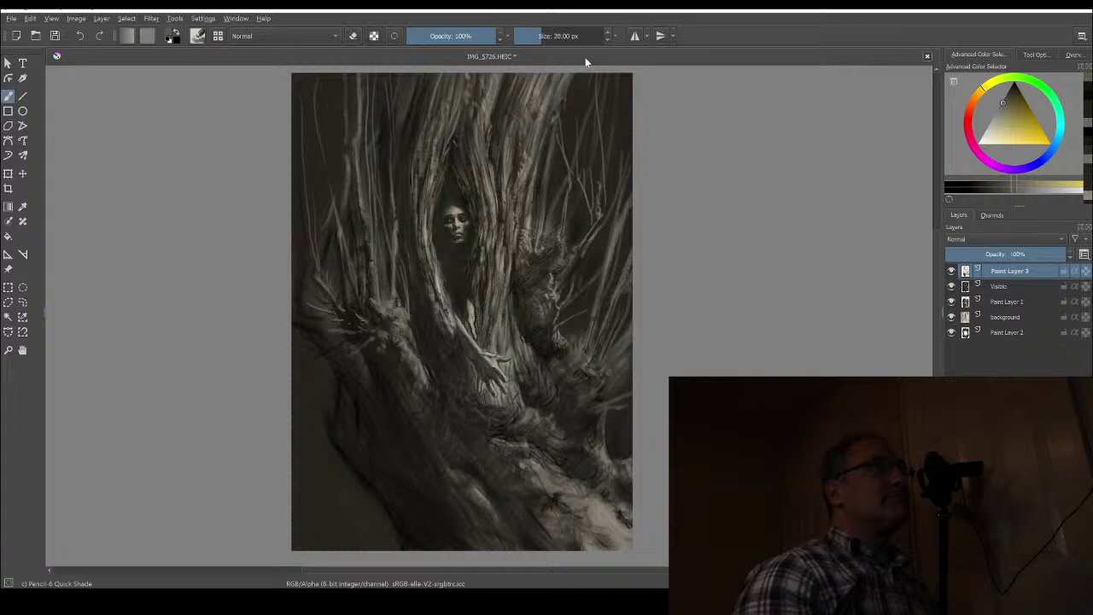
pyautogui.press('[')
pyautogui.press('[')
pyautogui.press('[')
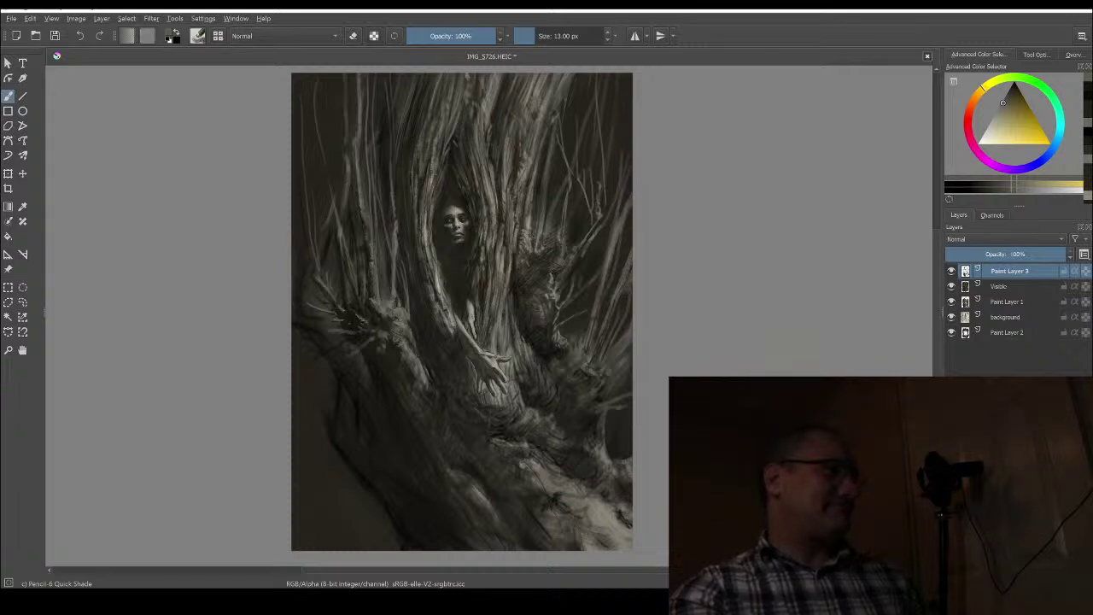
pyautogui.press('-')
pyautogui.press('-')
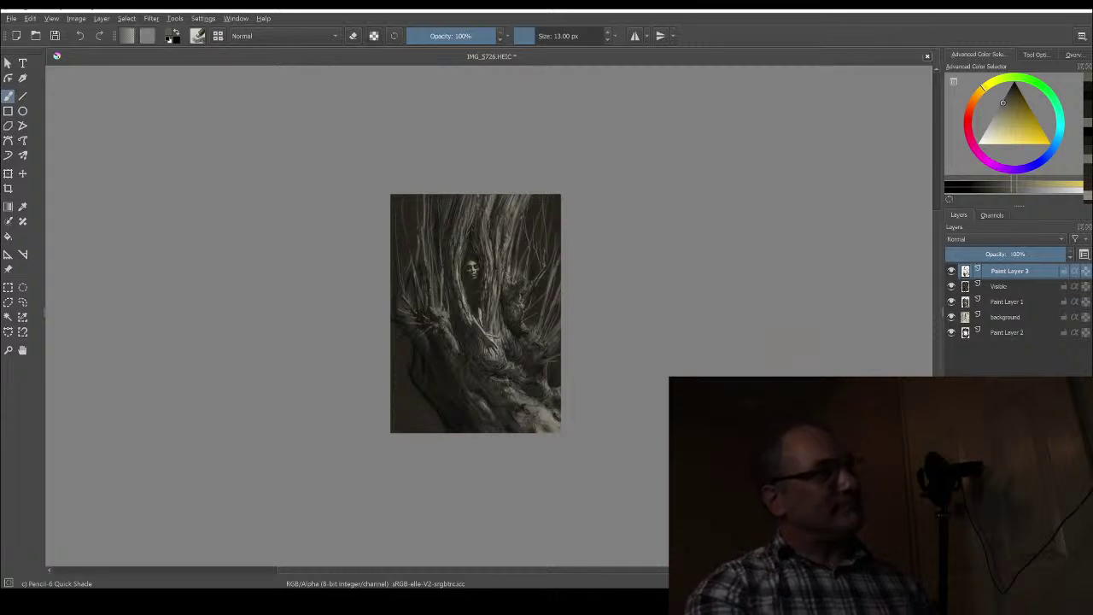